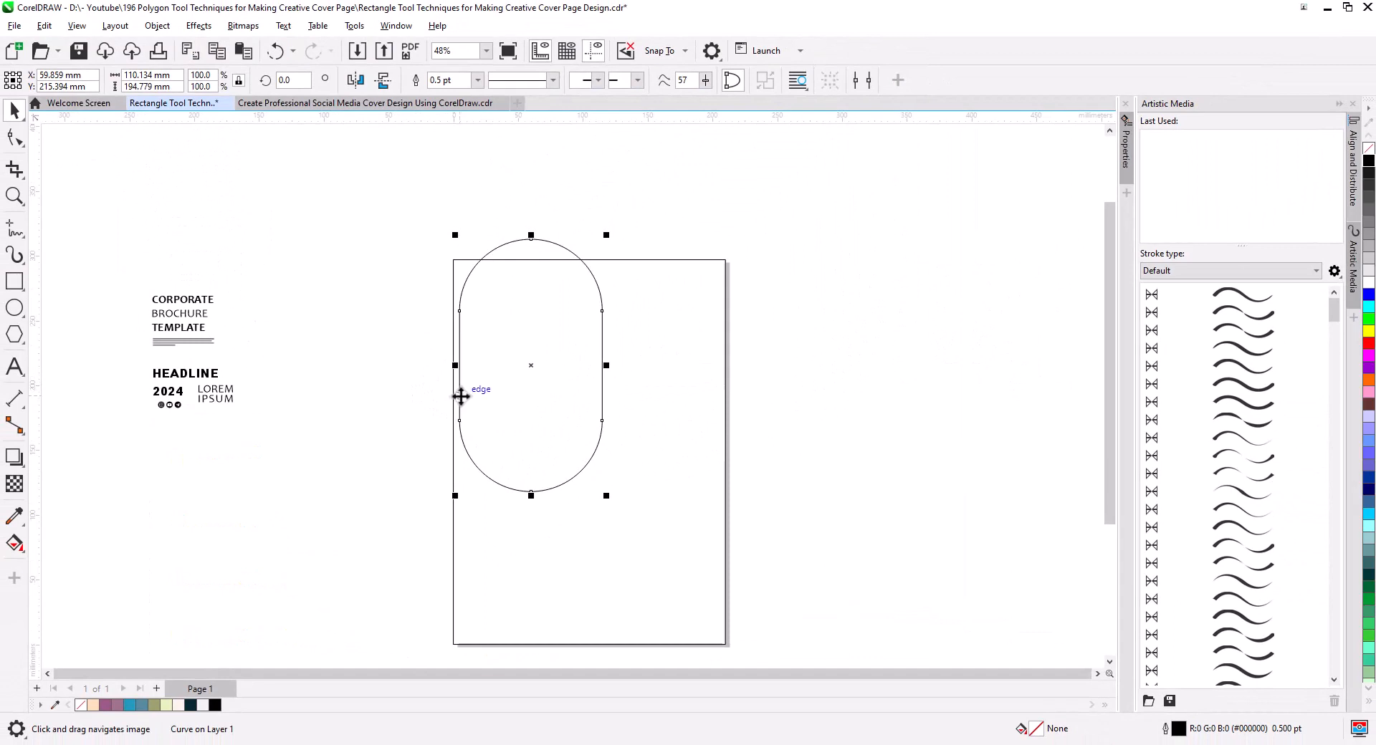
Move the capsule outline flush with the page's left edge and stretch its upper end upward to about 246 mm overall height.
{"action": "left_click_drag", "start_coordinate": [461, 396], "coordinate": [455, 397]}
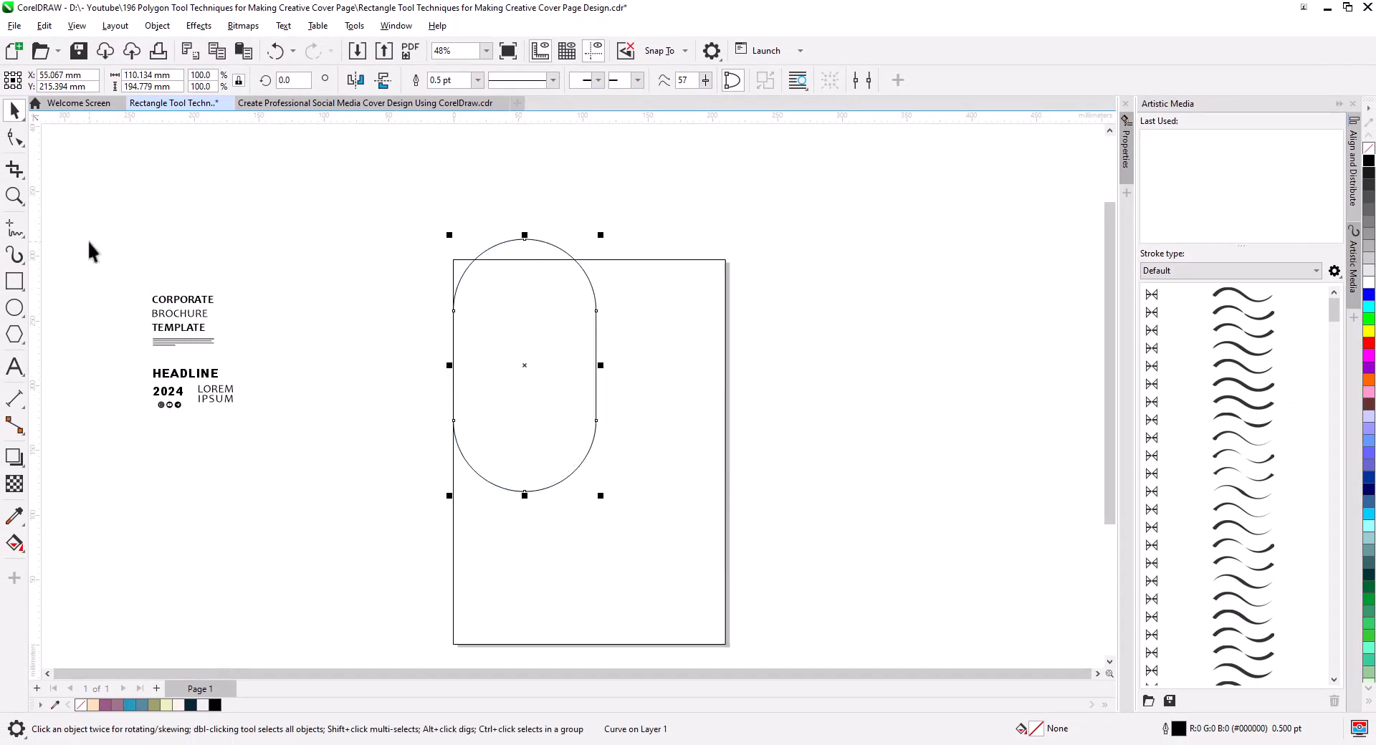
{"action": "left_click", "coordinate": [14, 137]}
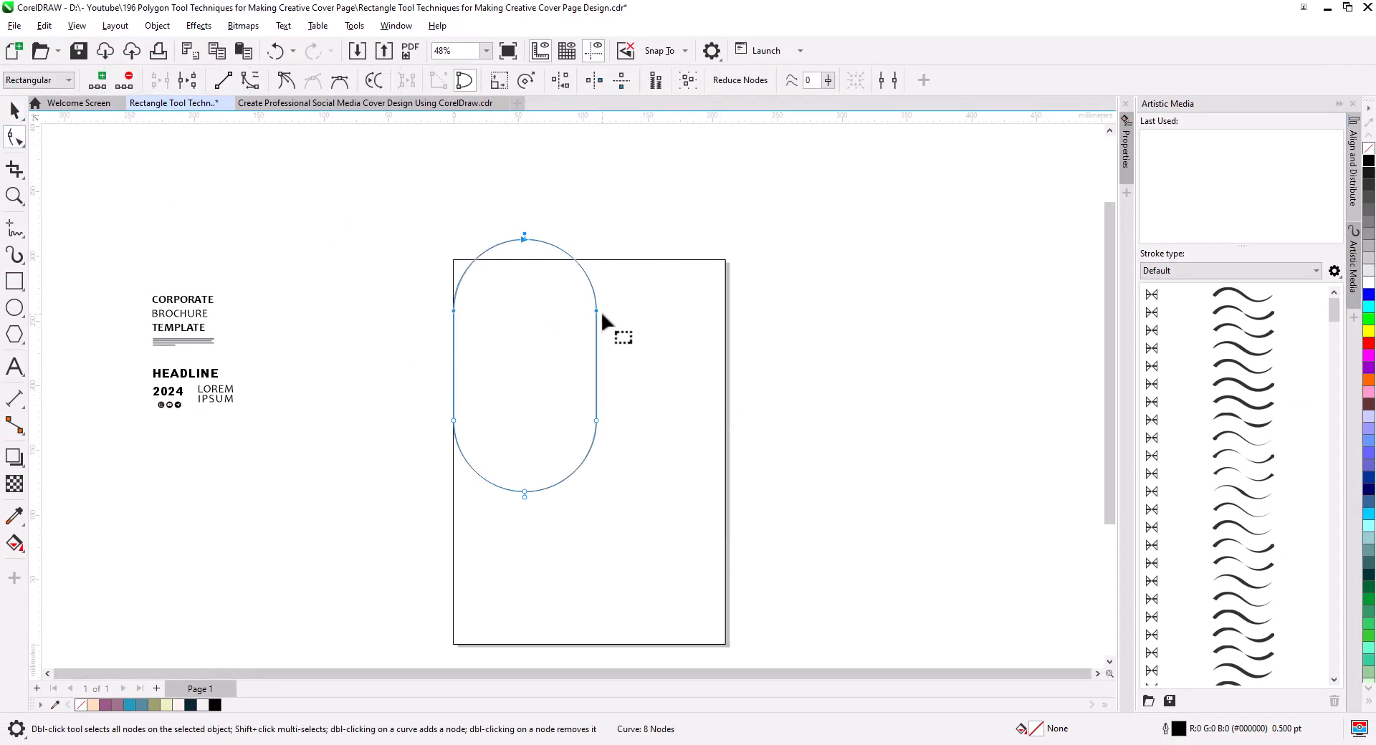
{"action": "left_click_drag", "start_coordinate": [596, 309], "coordinate": [594, 243]}
{"action": "left_click", "coordinate": [21, 112]}
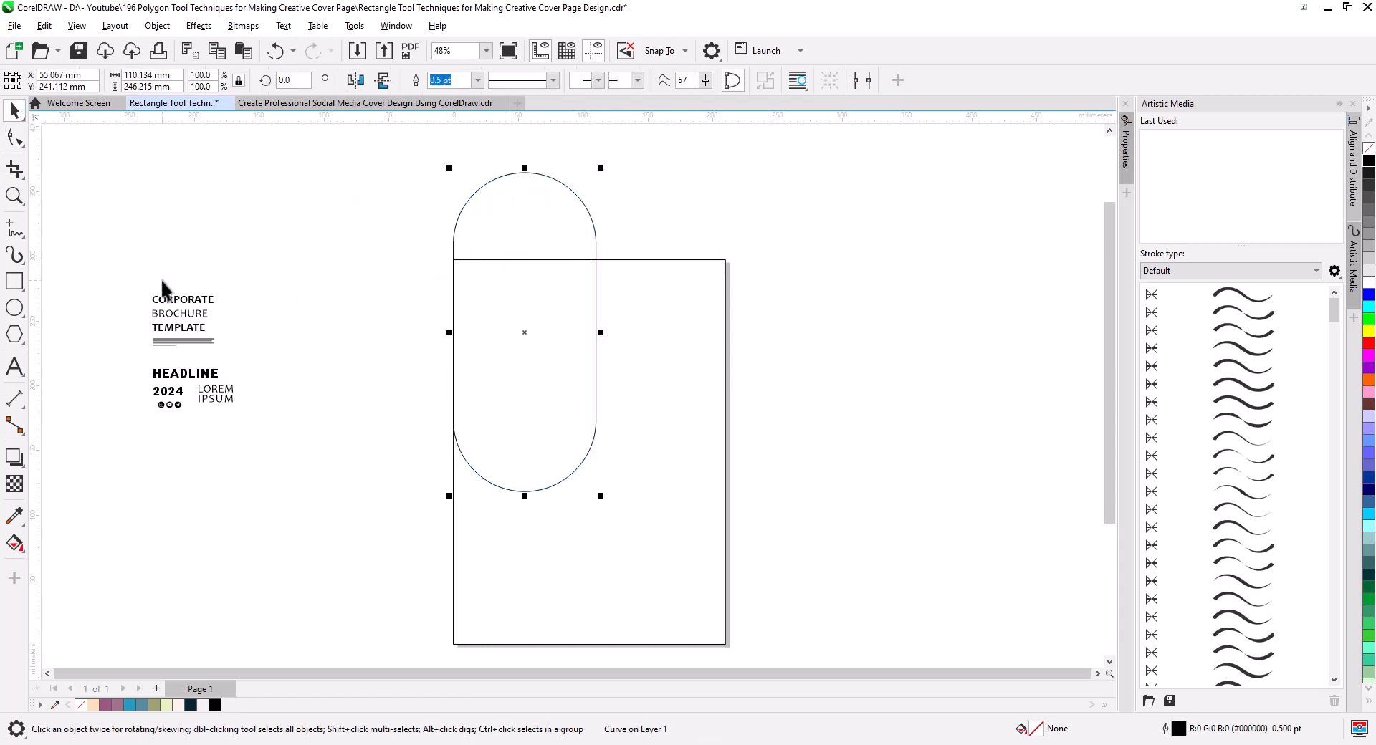
Enlarge the capsule to about 139 mm wide, keeping its side on the page's left edge.
{"action": "left_click_drag", "start_coordinate": [602, 170], "coordinate": [617, 131]}
{"action": "left_click_drag", "start_coordinate": [619, 499], "coordinate": [583, 510]}
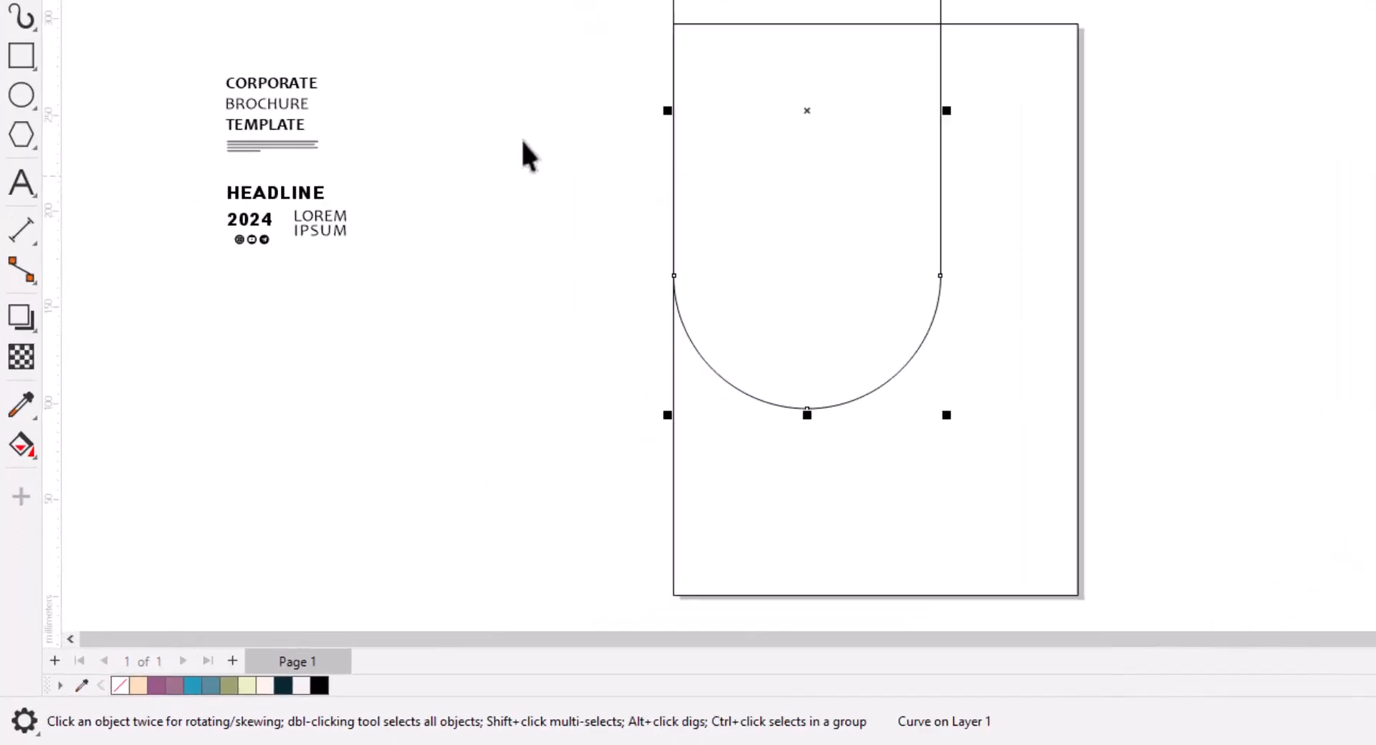
Smart Fill the part of the capsule inside the page with blue and delete the original capsule outline.
{"action": "left_click", "coordinate": [15, 547]}
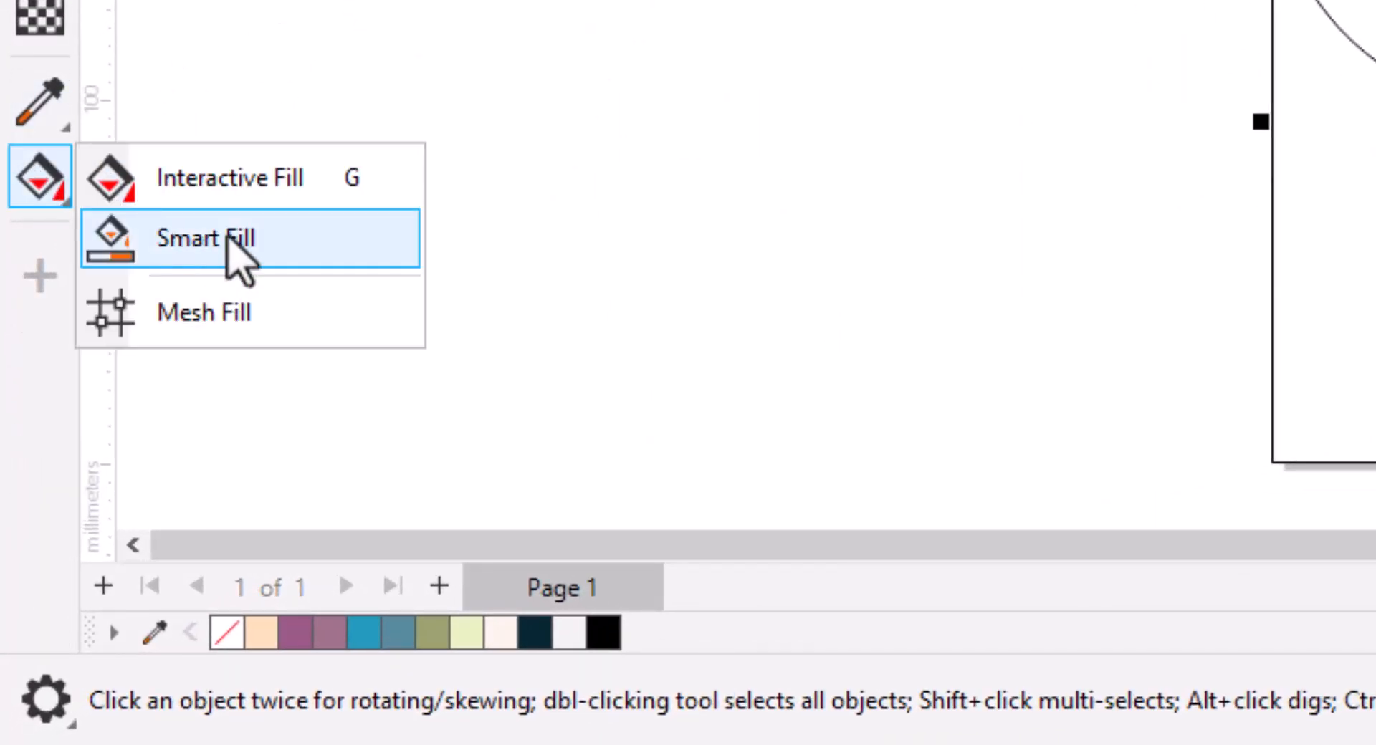
{"action": "left_click", "coordinate": [239, 243]}
{"action": "left_click", "coordinate": [592, 341]}
{"action": "left_click", "coordinate": [15, 109]}
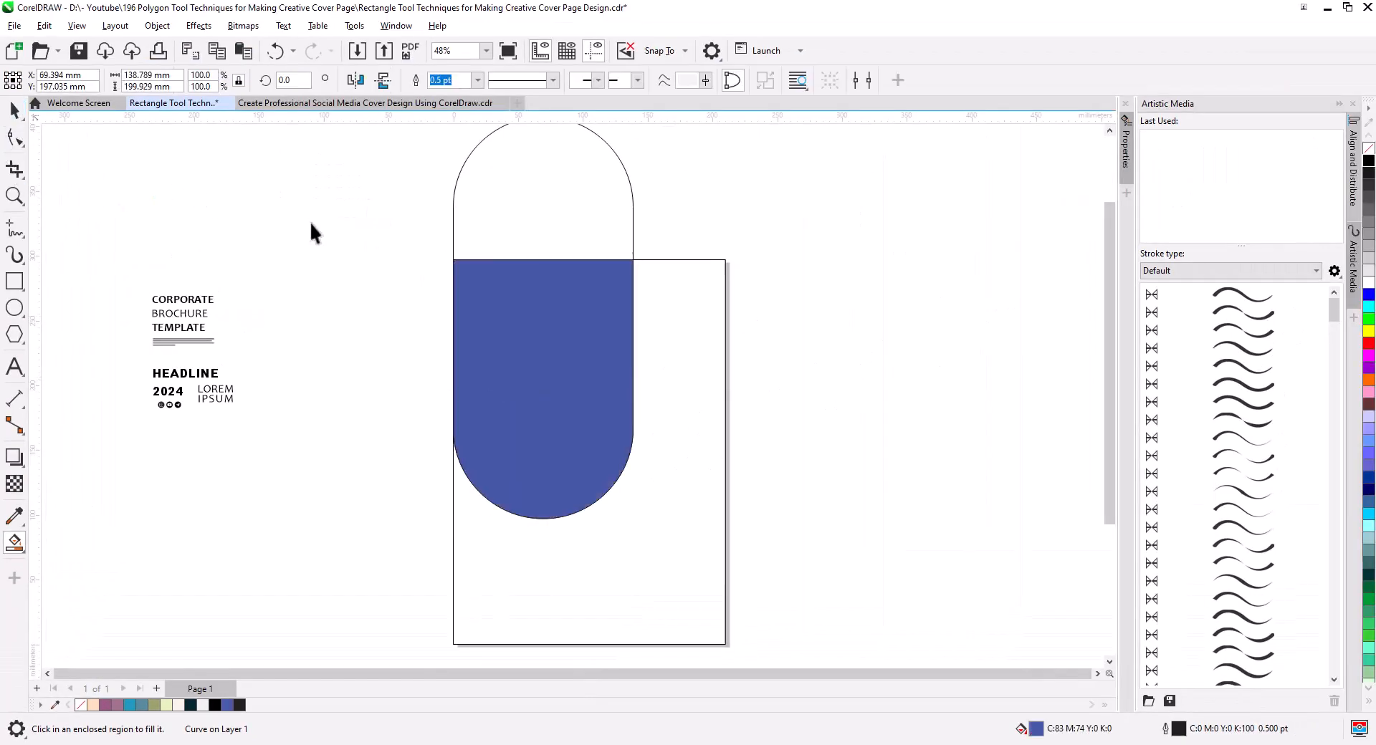
{"action": "left_click", "coordinate": [506, 190]}
{"action": "key", "text": "Delete"}
Make a vertically mirrored copy of the blue shape and snap it into the page's lower-right corner.
{"action": "left_click", "coordinate": [513, 326]}
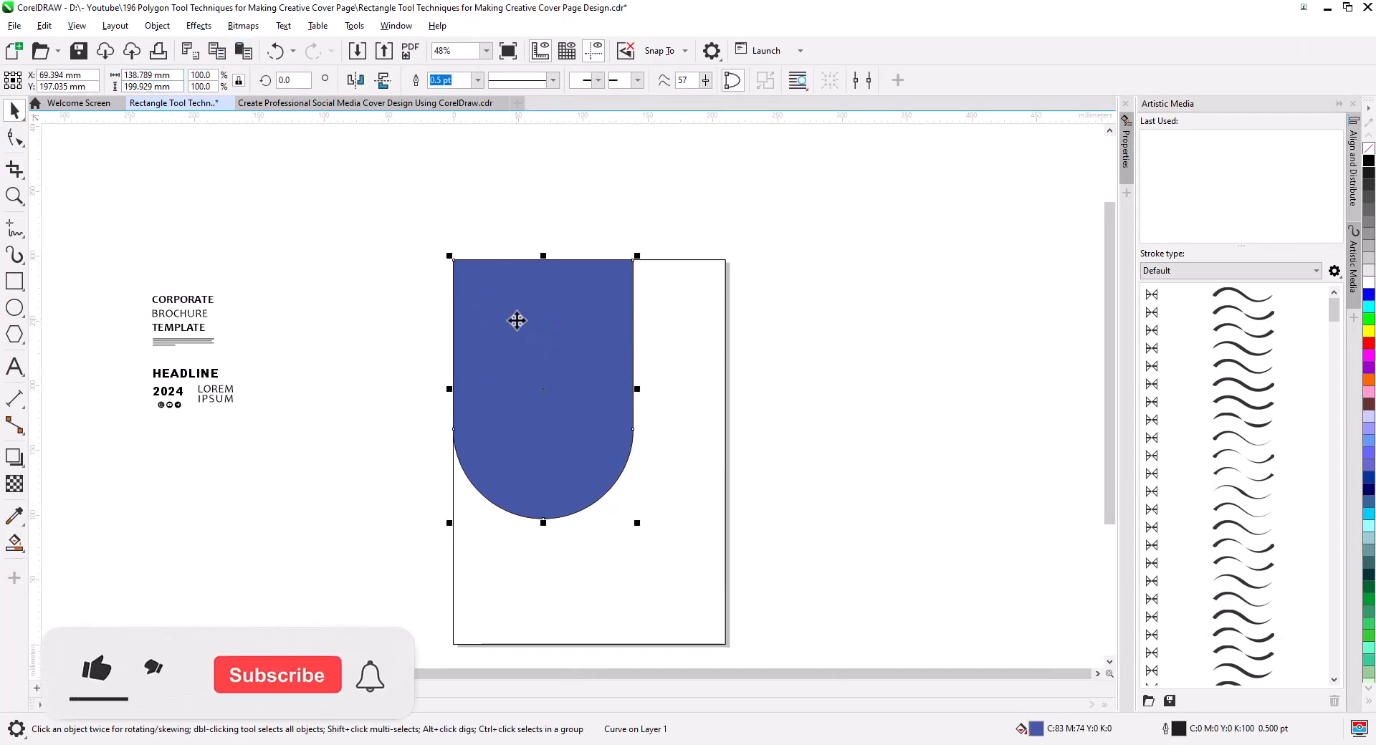
{"action": "left_click_drag", "start_coordinate": [543, 255], "coordinate": [534, 608]}
{"action": "right_click", "coordinate": [533, 609]}
{"action": "left_click_drag", "start_coordinate": [635, 623], "coordinate": [909, 413]}
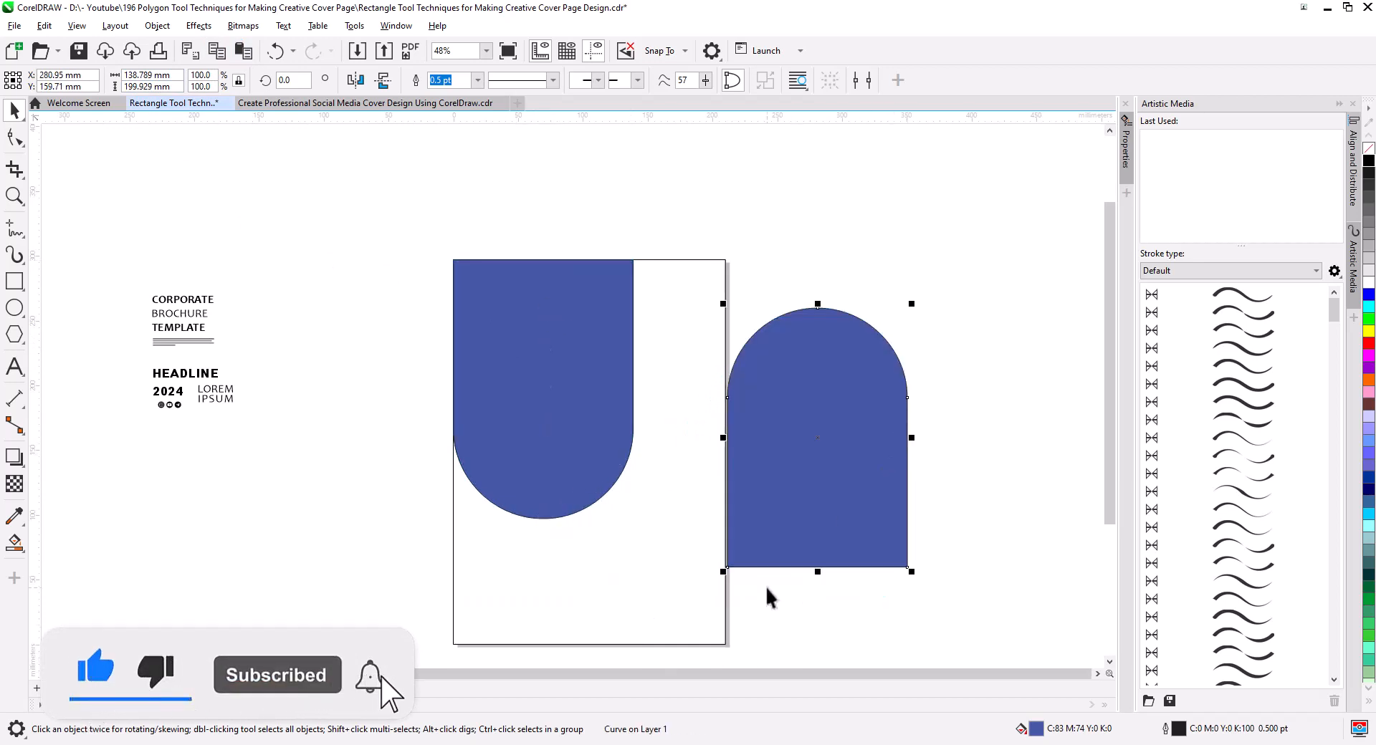
{"action": "left_click_drag", "start_coordinate": [907, 566], "coordinate": [727, 646]}
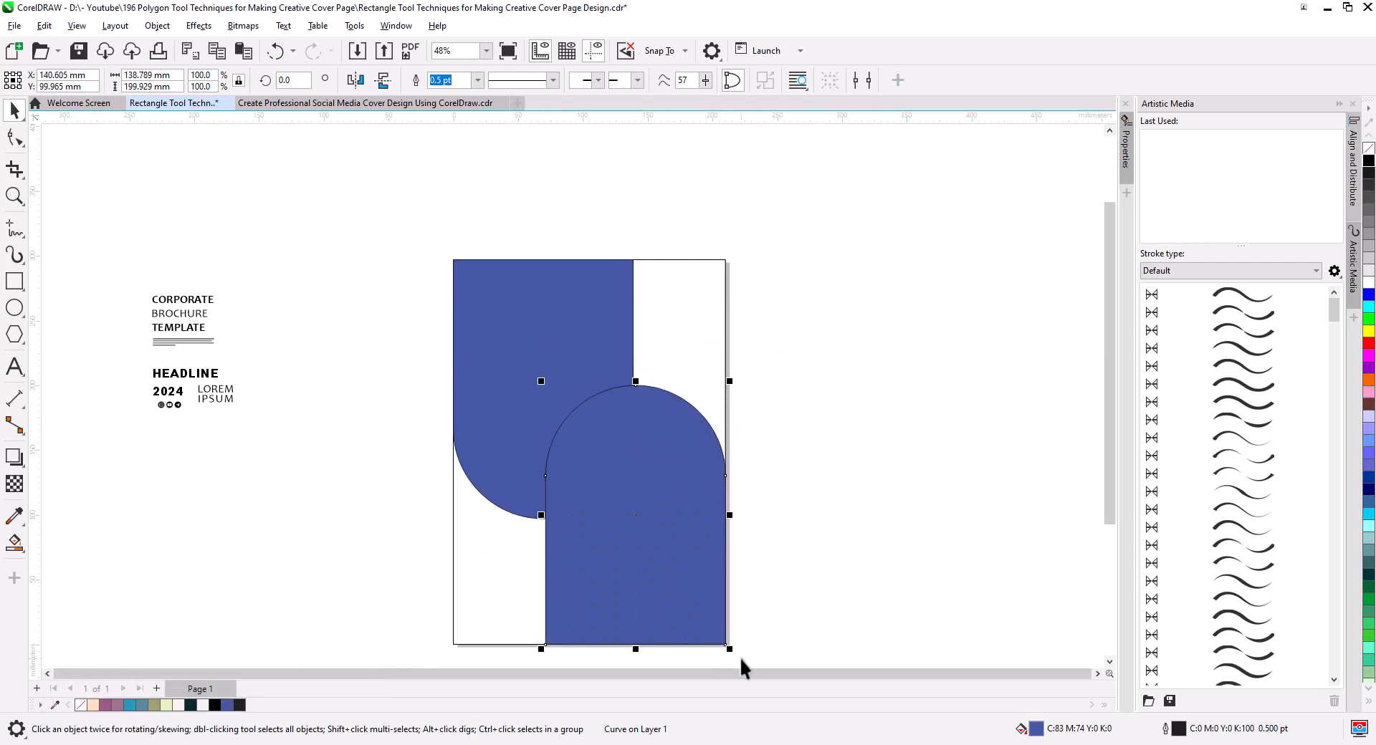
Remove the blue fill from both rounded shapes, leaving only their outlines.
{"action": "left_click", "coordinate": [1369, 152]}
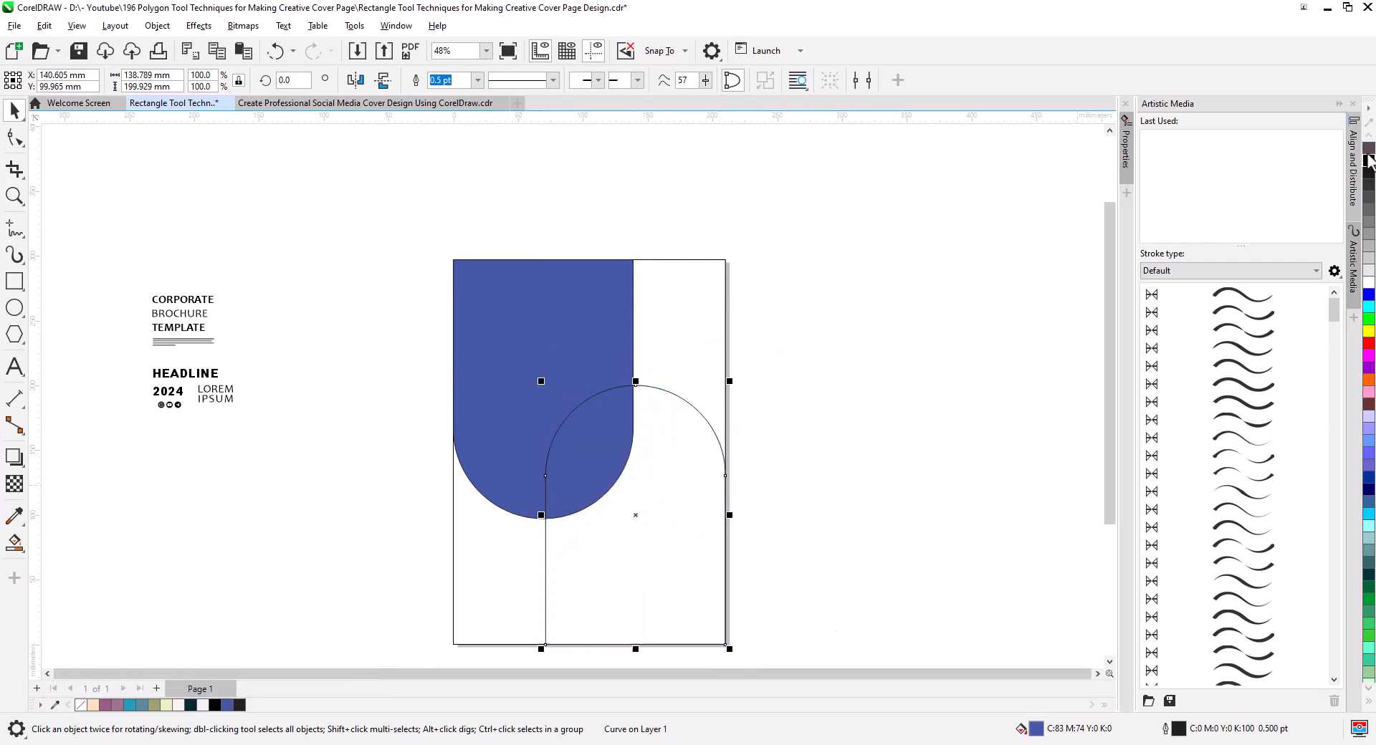
{"action": "left_click", "coordinate": [575, 331]}
{"action": "left_click", "coordinate": [1367, 151]}
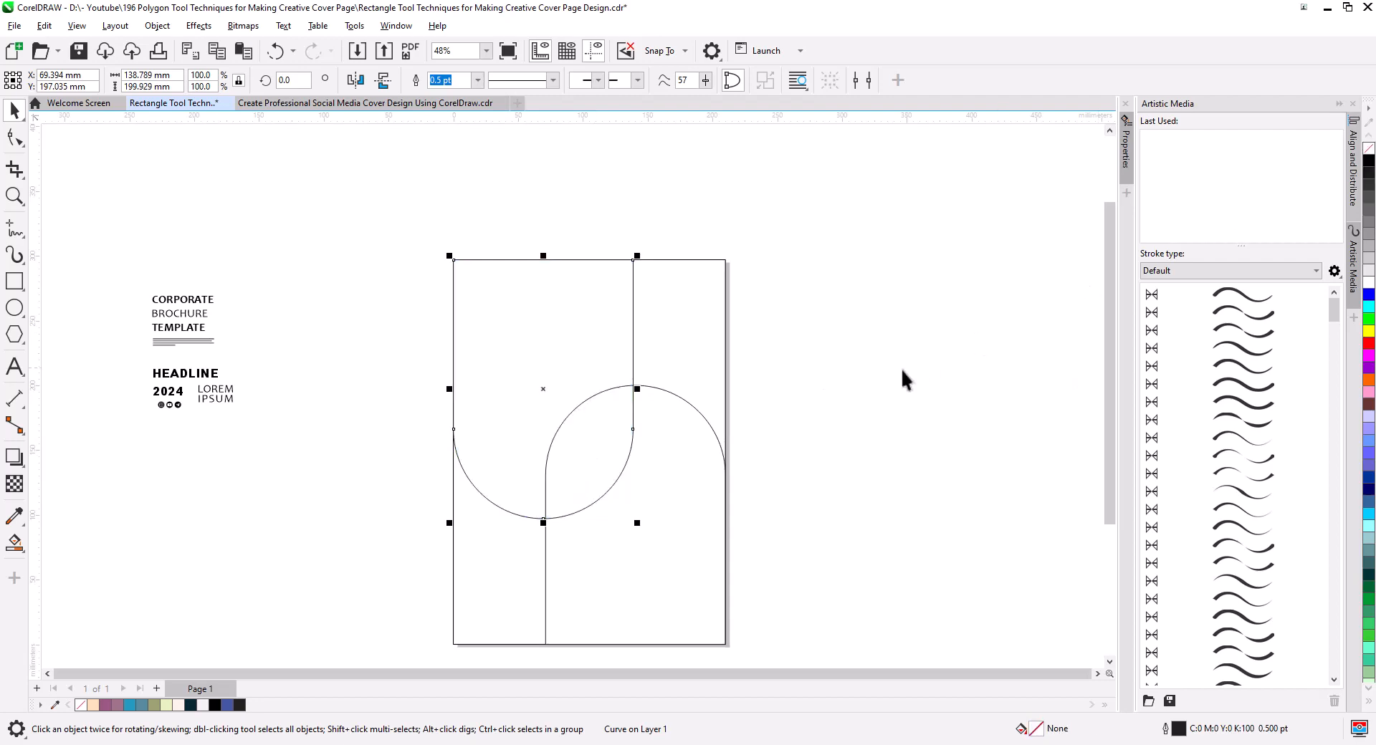
{"action": "left_click", "coordinate": [900, 368]}
Copy the lower arch outline beside the page and rotate the copy by 90 degrees.
{"action": "left_click", "coordinate": [636, 569]}
{"action": "left_click_drag", "start_coordinate": [650, 582], "coordinate": [774, 531]}
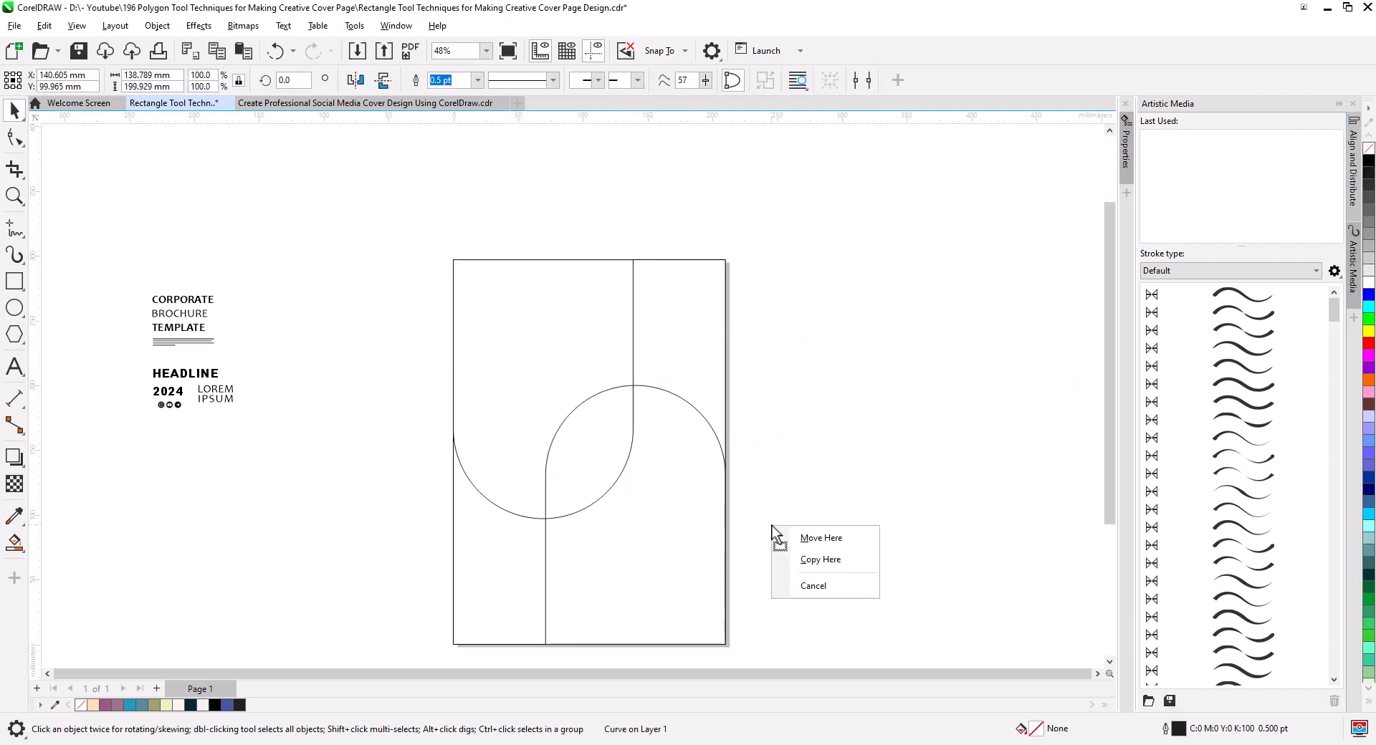
{"action": "left_click", "coordinate": [824, 559]}
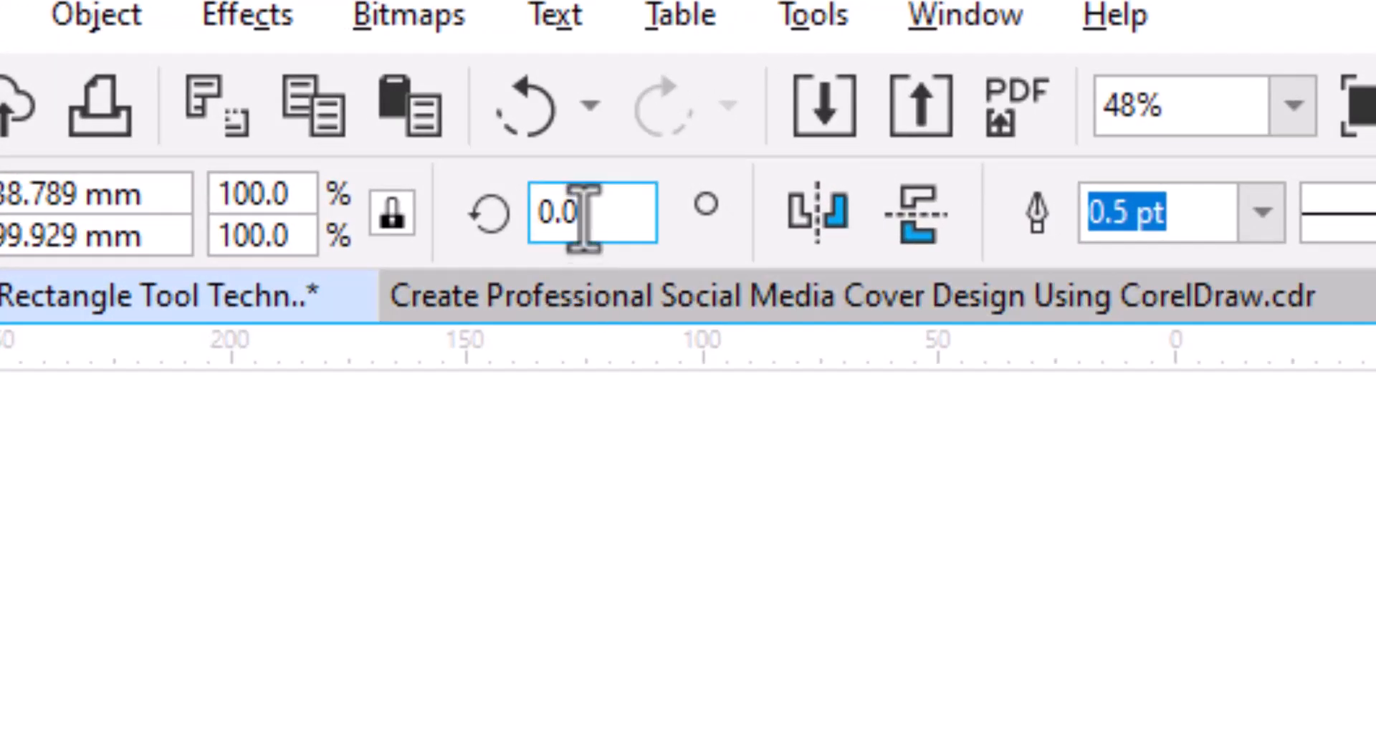
{"action": "double_click", "coordinate": [528, 189]}
{"action": "type", "text": "90"}
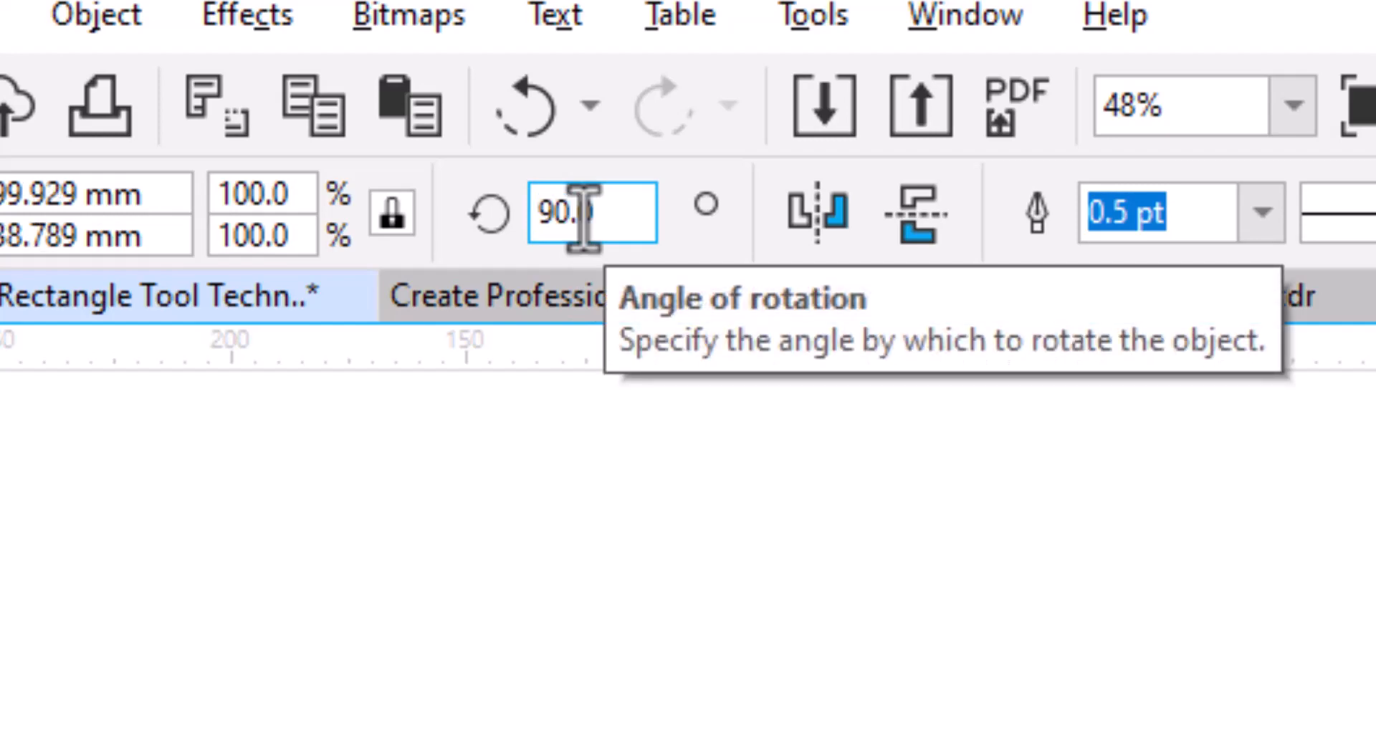
{"action": "key", "text": "Return"}
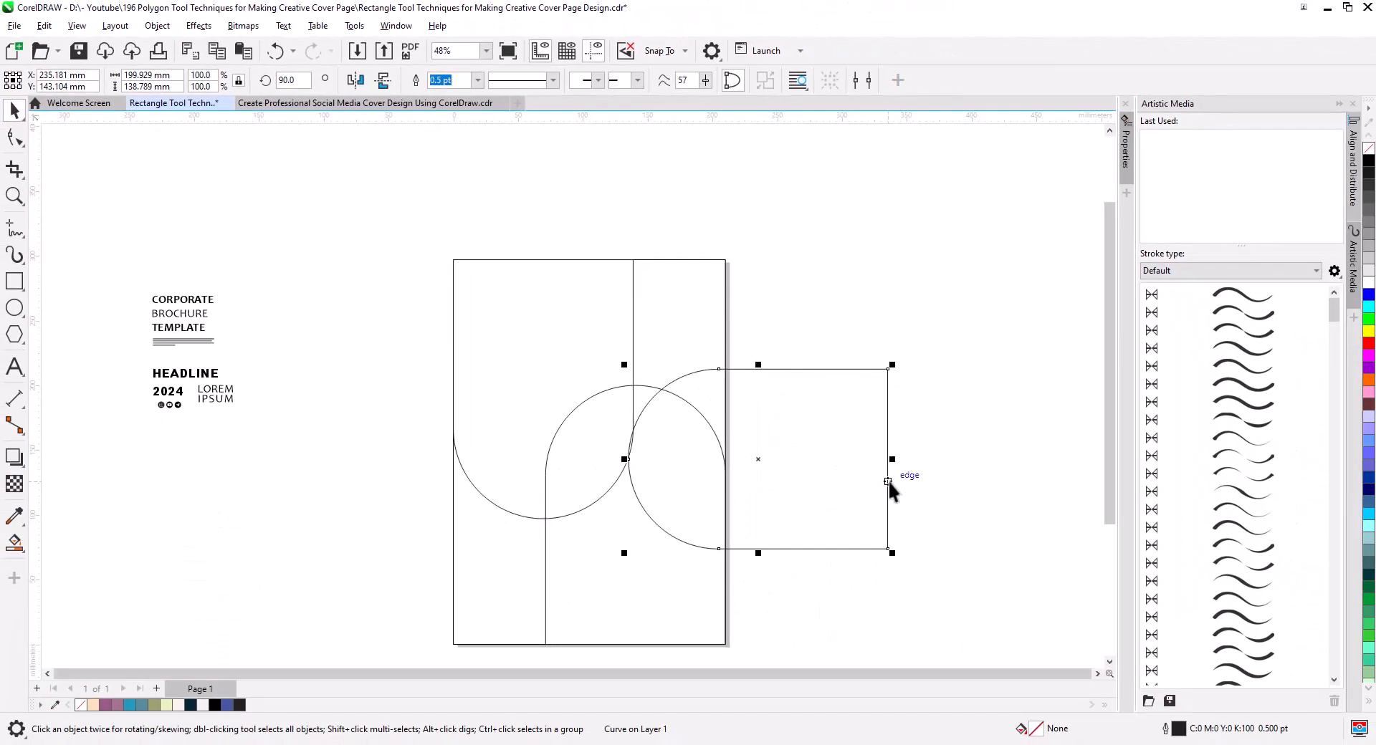
Move the rotated outline left so its rounded end overlaps both arches and its flat end extends past the page's right edge.
{"action": "left_click_drag", "start_coordinate": [888, 482], "coordinate": [725, 463]}
{"action": "left_click_drag", "start_coordinate": [485, 392], "coordinate": [543, 473]}
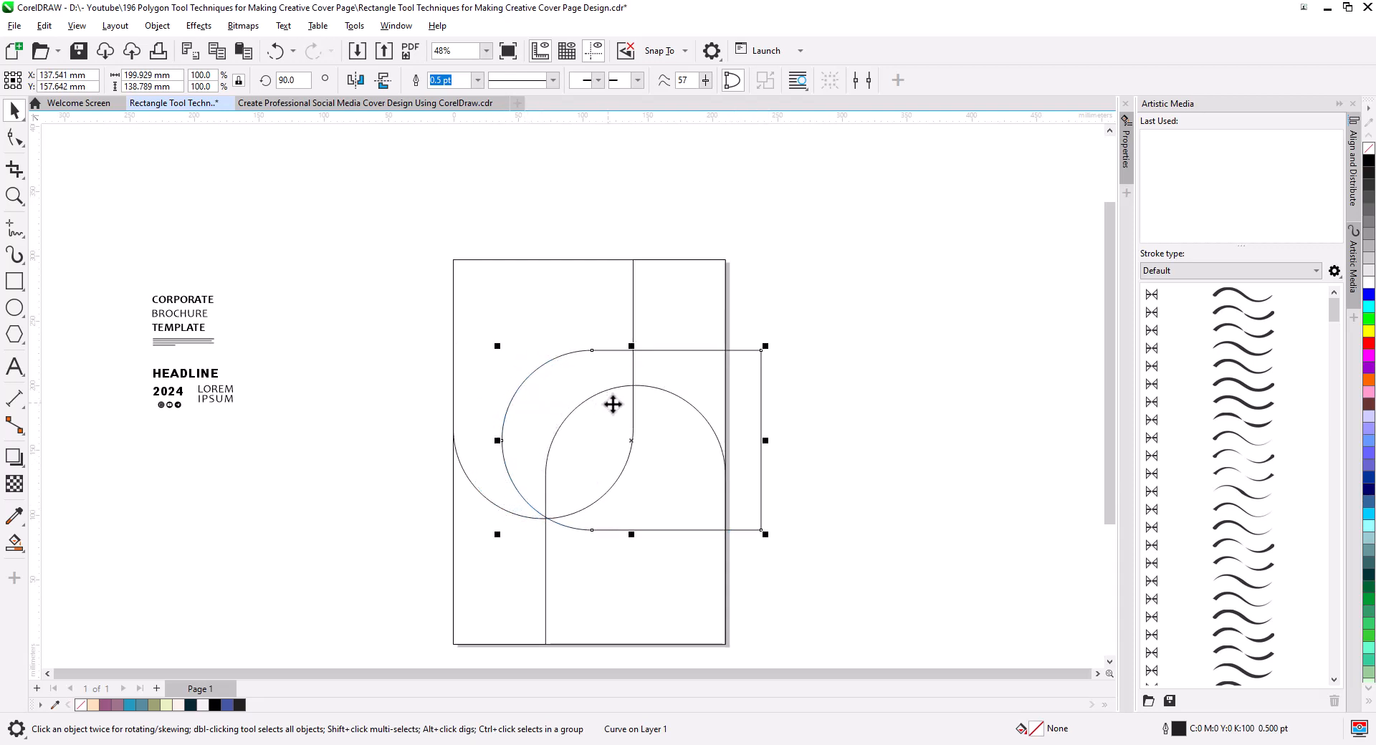
Copy the rotated outline, mirror the copy horizontally, and place it lower down with its flat end past the page's left edge.
{"action": "left_click_drag", "start_coordinate": [637, 351], "coordinate": [623, 555]}
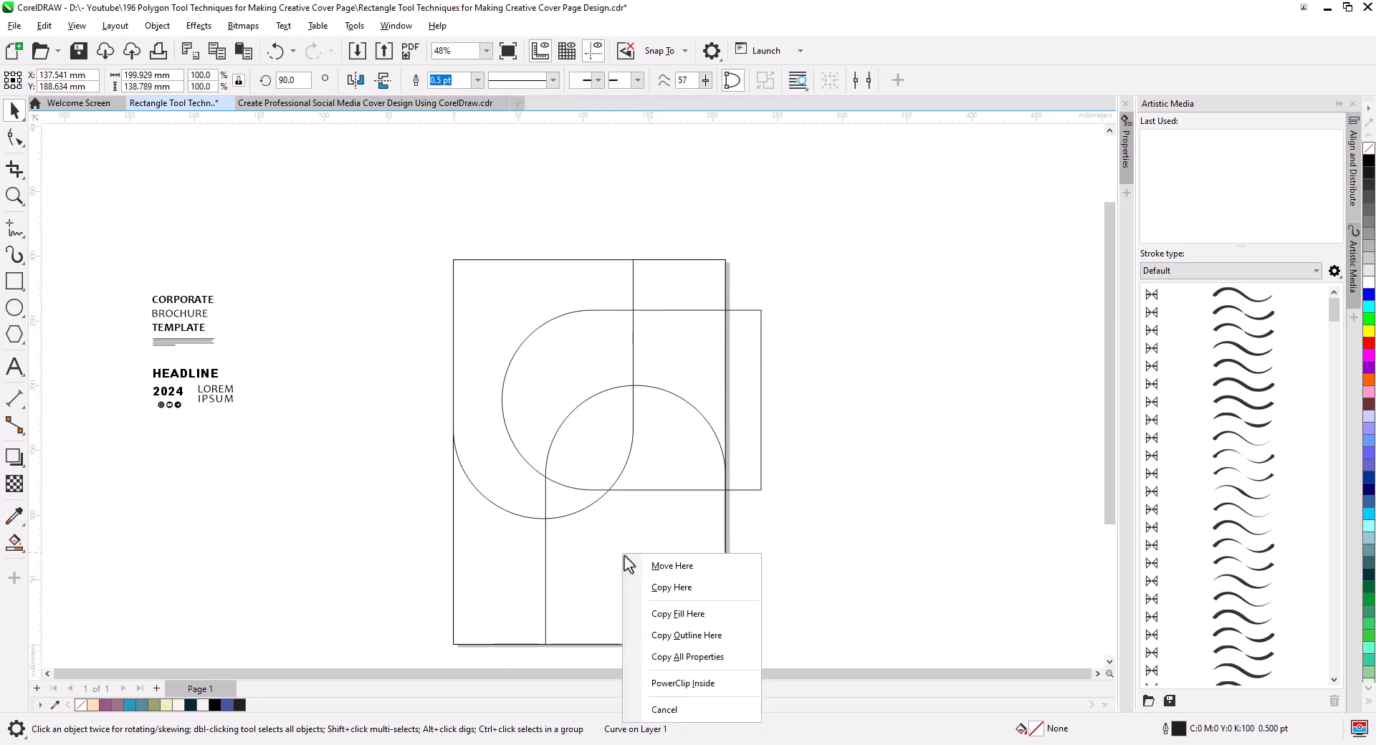
{"action": "left_click", "coordinate": [670, 587]}
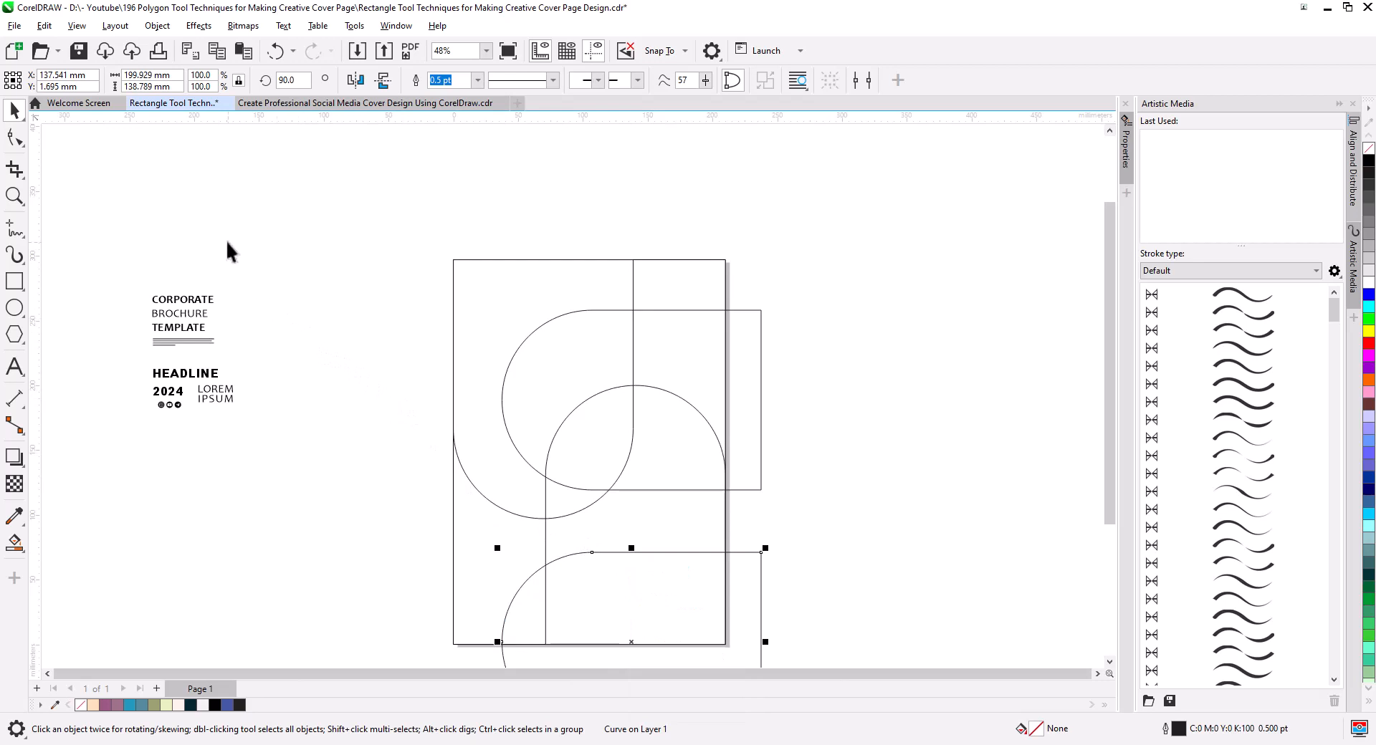
{"action": "left_click", "coordinate": [358, 81]}
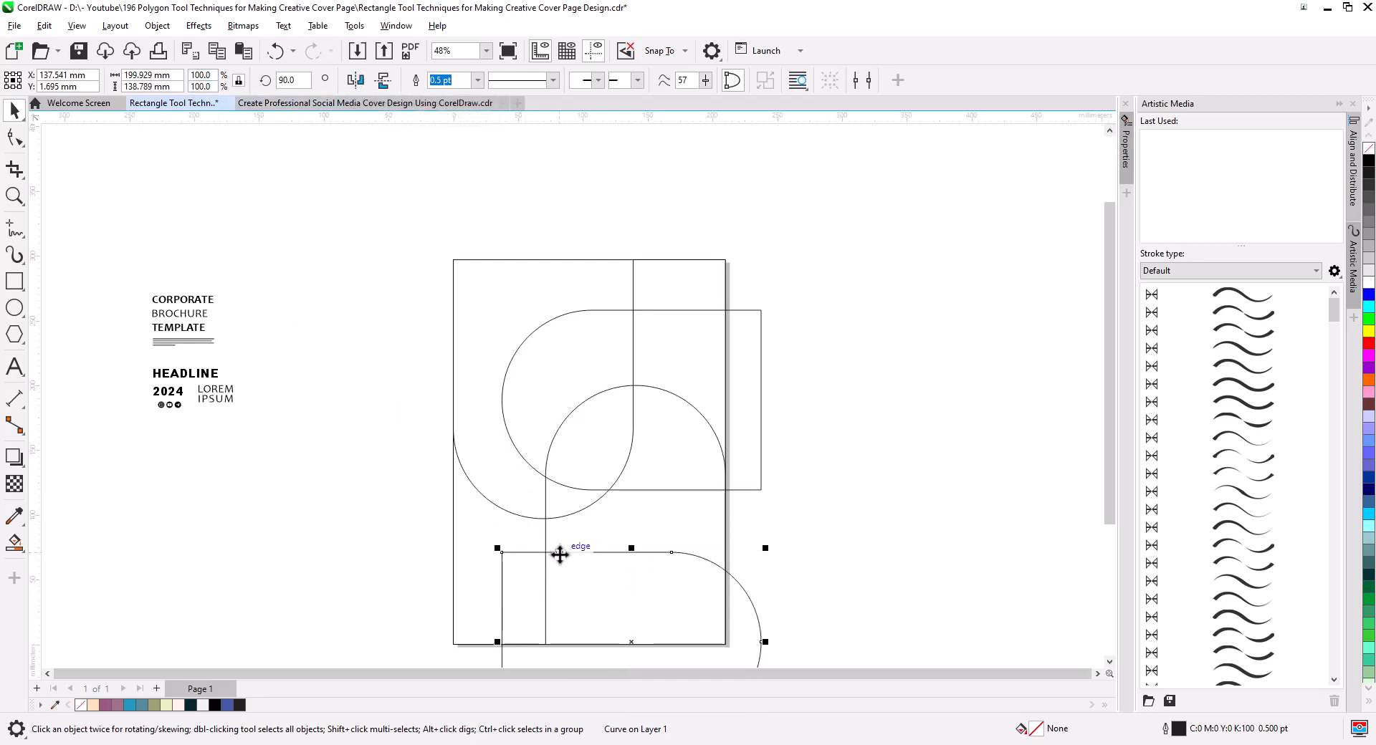
{"action": "mouse_move", "coordinate": [560, 554]}
{"action": "left_mouse_down"}
{"action": "mouse_move", "coordinate": [482, 469]}
{"action": "mouse_move", "coordinate": [474, 416]}
{"action": "left_mouse_up"}
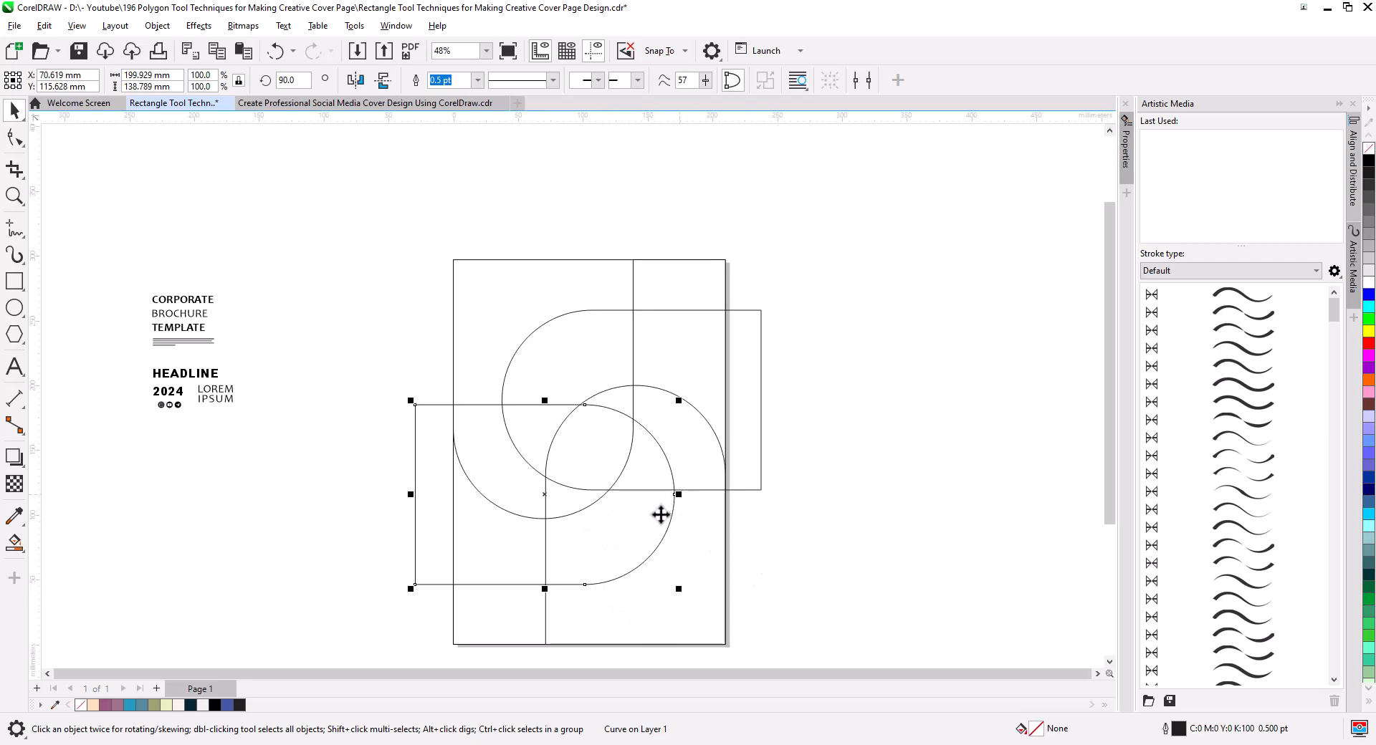
Group the two horizontal outlines and center the group horizontally and vertically on the page rectangle.
{"action": "left_click", "coordinate": [760, 420], "text": "shift"}
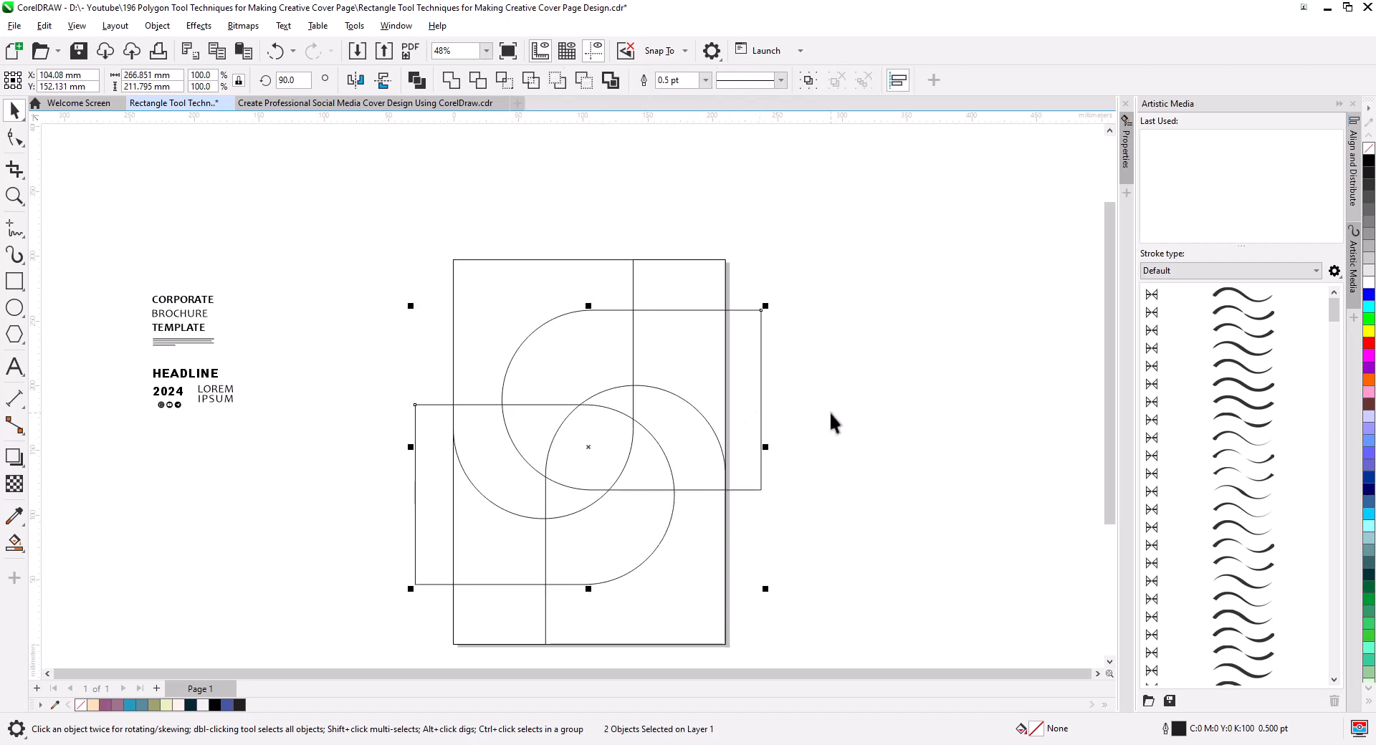
{"action": "key", "text": "ctrl+g"}
{"action": "left_click", "coordinate": [709, 276], "text": "shift"}
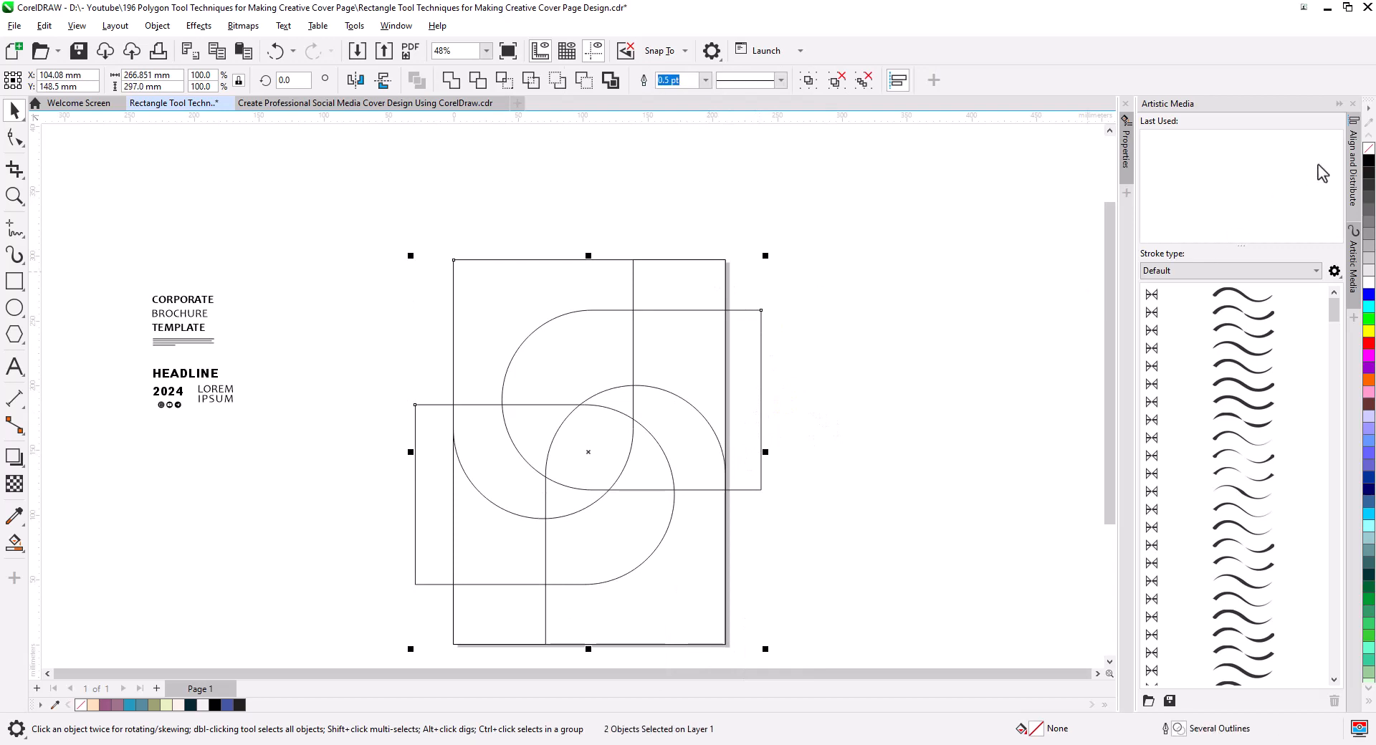
{"action": "left_click", "coordinate": [1353, 165]}
{"action": "left_click", "coordinate": [1169, 144]}
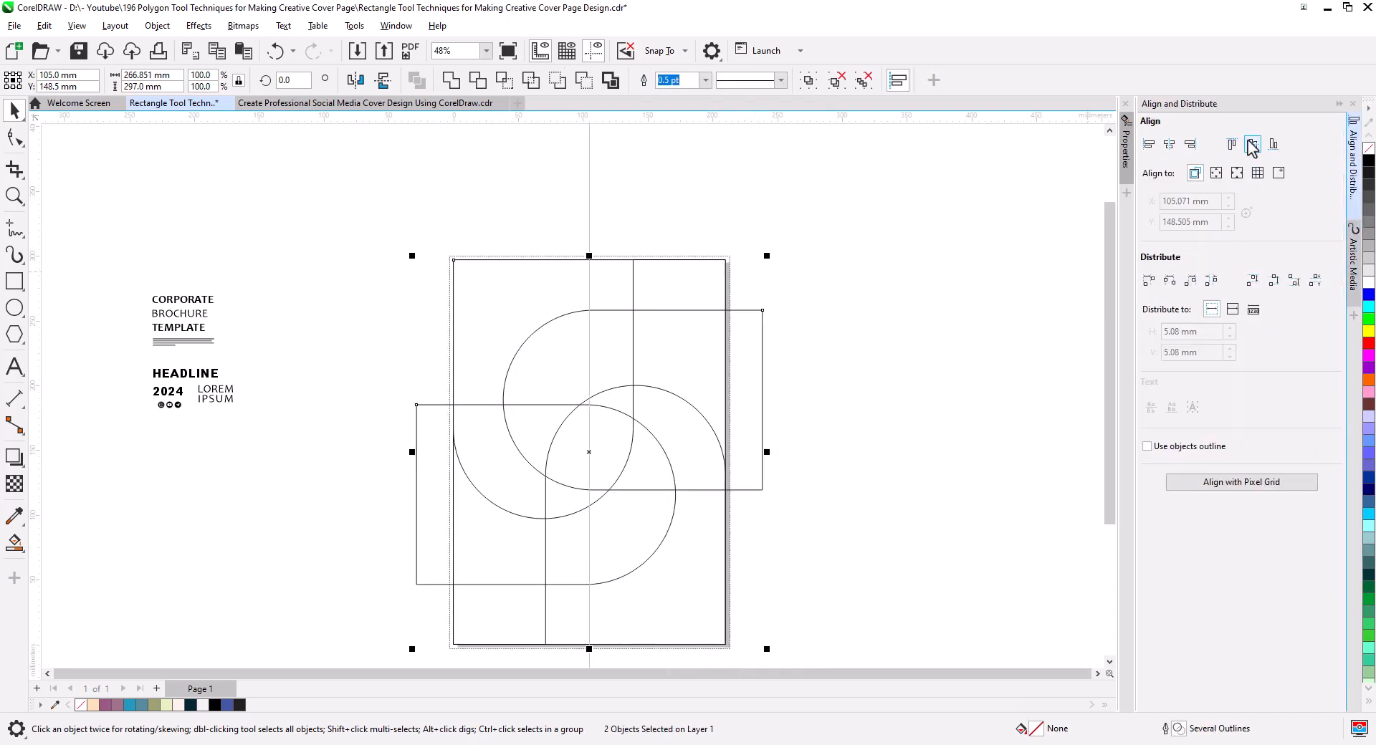
{"action": "left_click", "coordinate": [1252, 144]}
{"action": "left_click", "coordinate": [866, 532]}
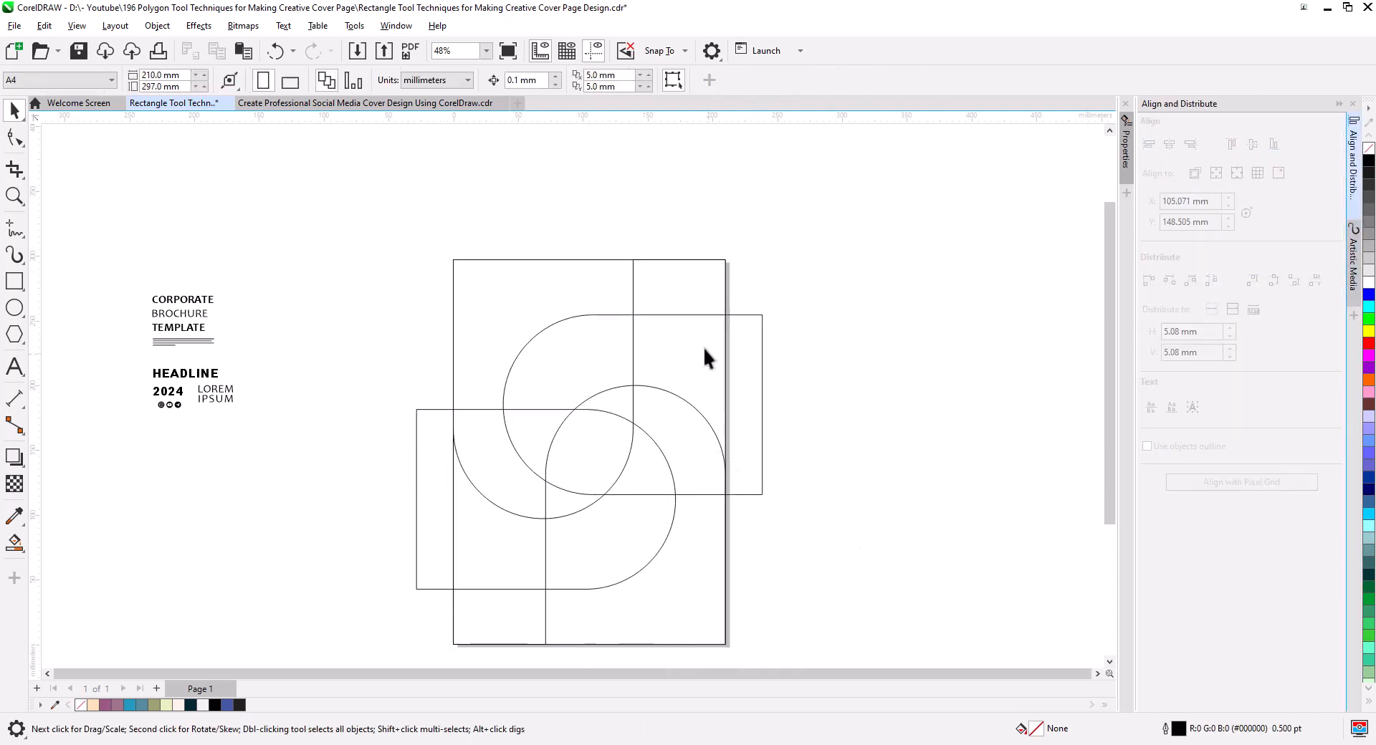
Smart Fill the enclosed regions of the central pinwheel and its four rounded petals with blue.
{"action": "left_click_drag", "start_coordinate": [794, 530], "coordinate": [848, 534]}
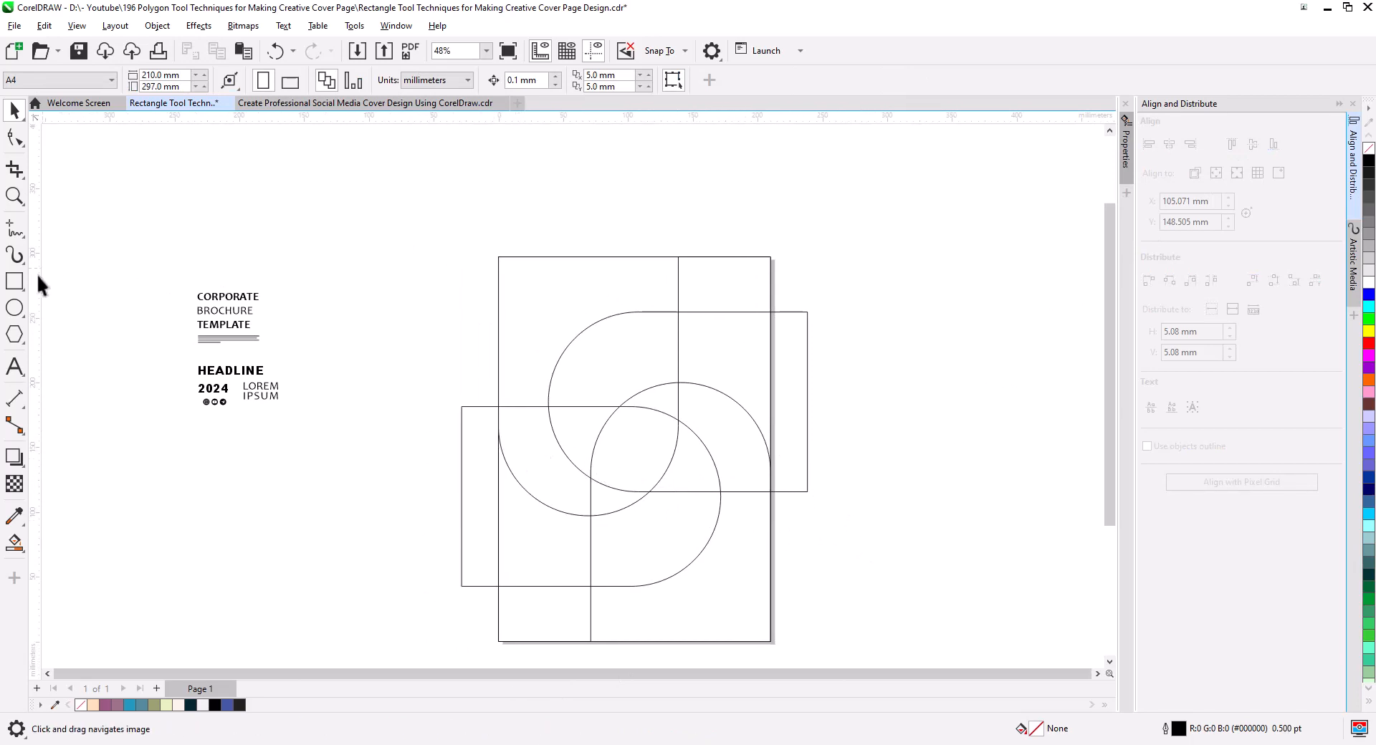
{"action": "left_click", "coordinate": [14, 542]}
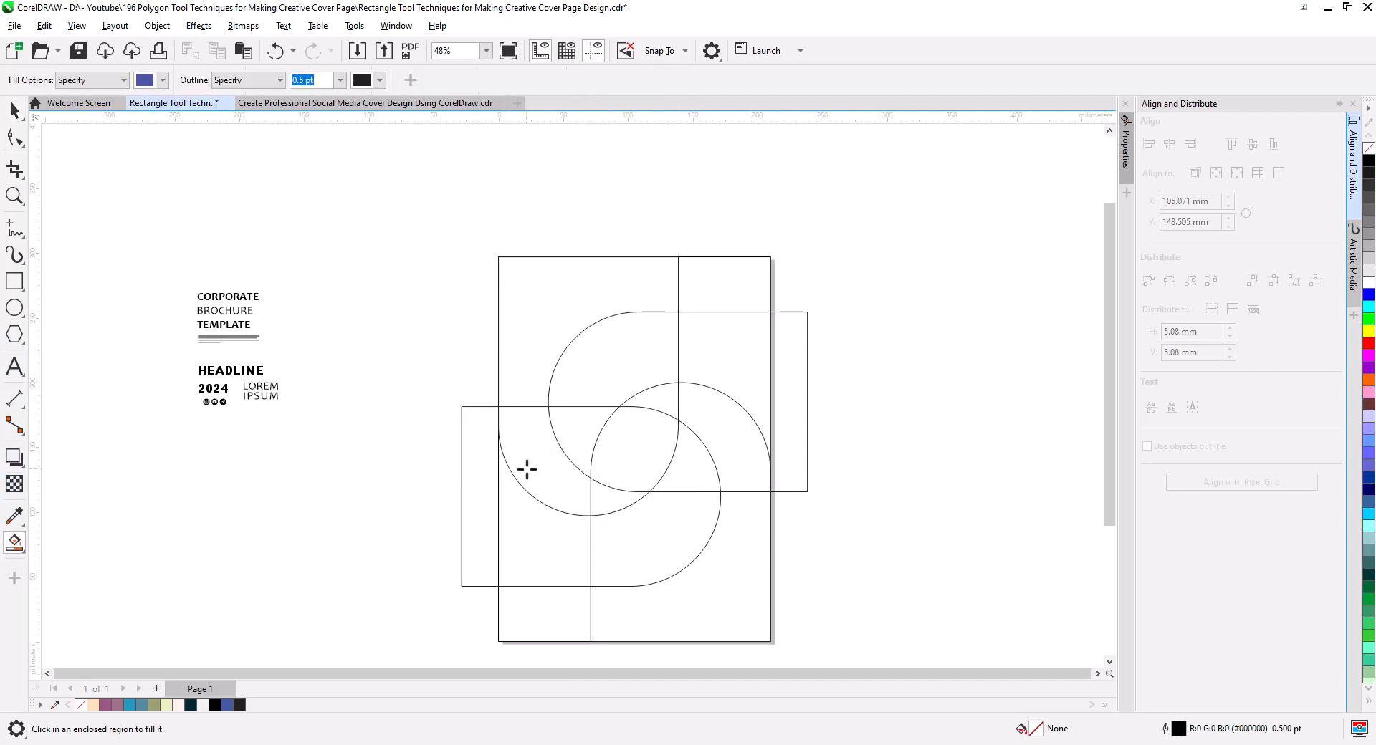
{"action": "left_click", "coordinate": [606, 362]}
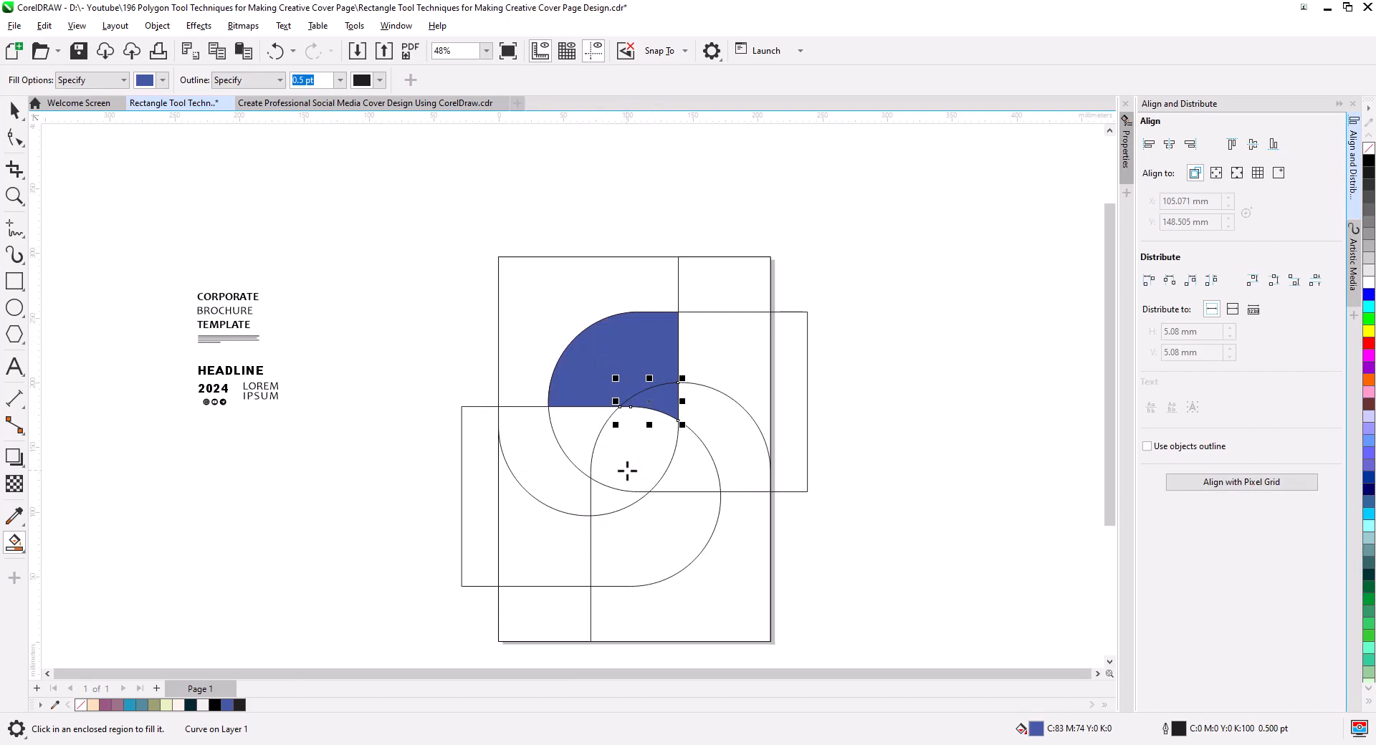
{"action": "left_click", "coordinate": [584, 435]}
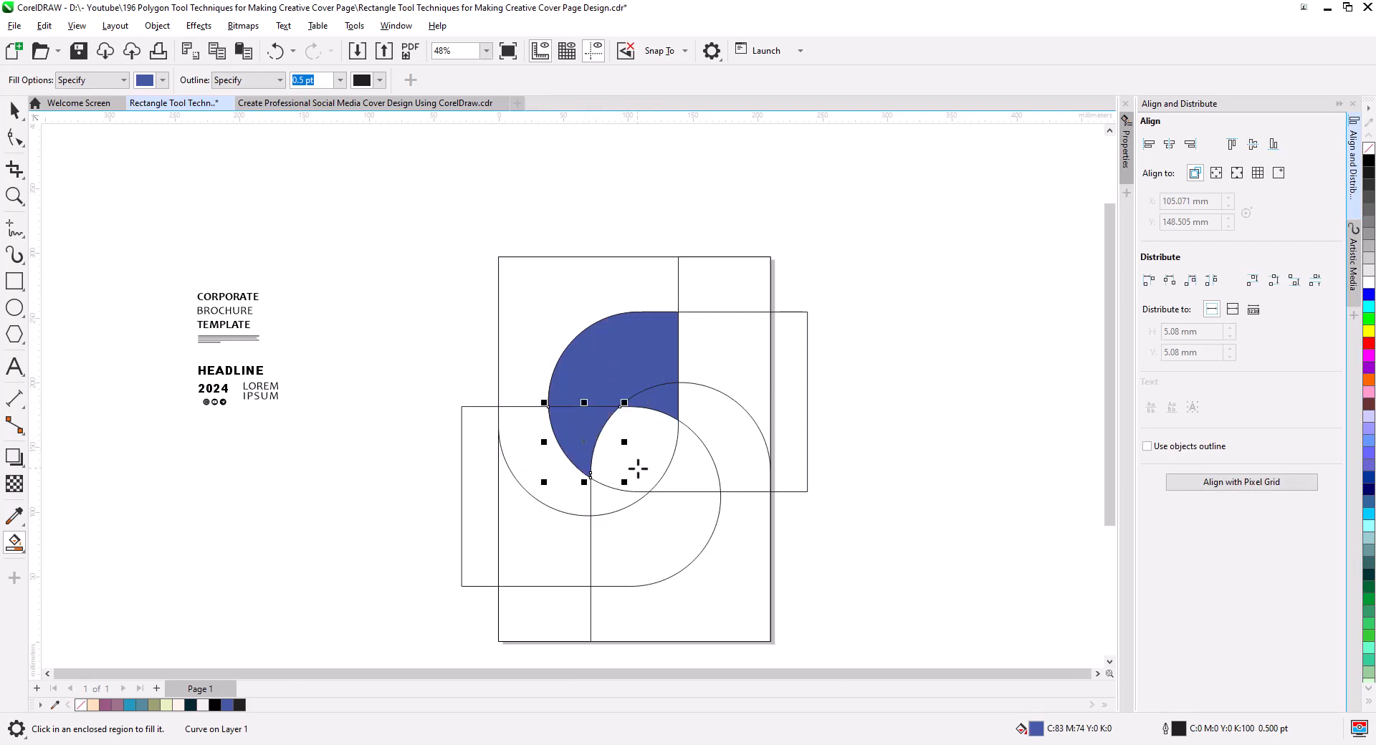
{"action": "left_click", "coordinate": [638, 467]}
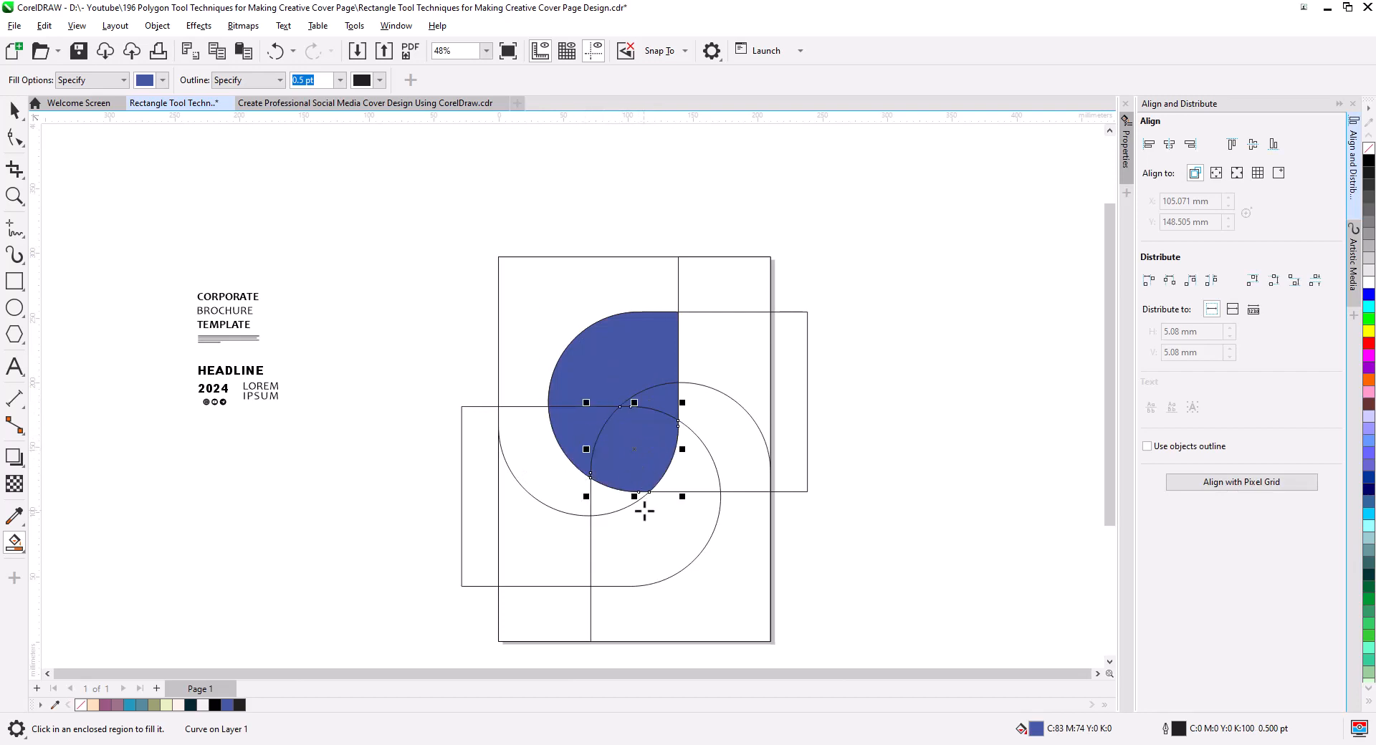
{"action": "left_click", "coordinate": [695, 479]}
{"action": "left_click", "coordinate": [630, 501]}
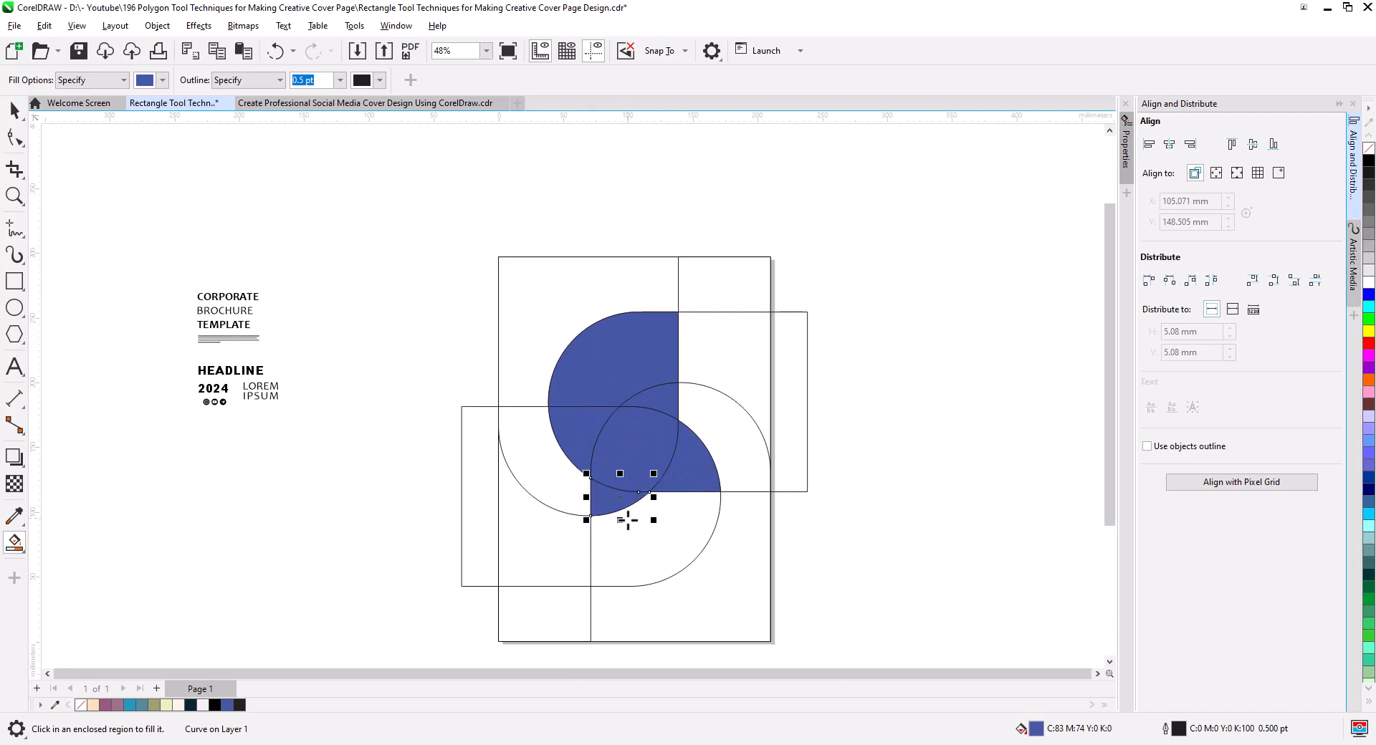
{"action": "left_click", "coordinate": [636, 557]}
{"action": "left_click", "coordinate": [557, 487]}
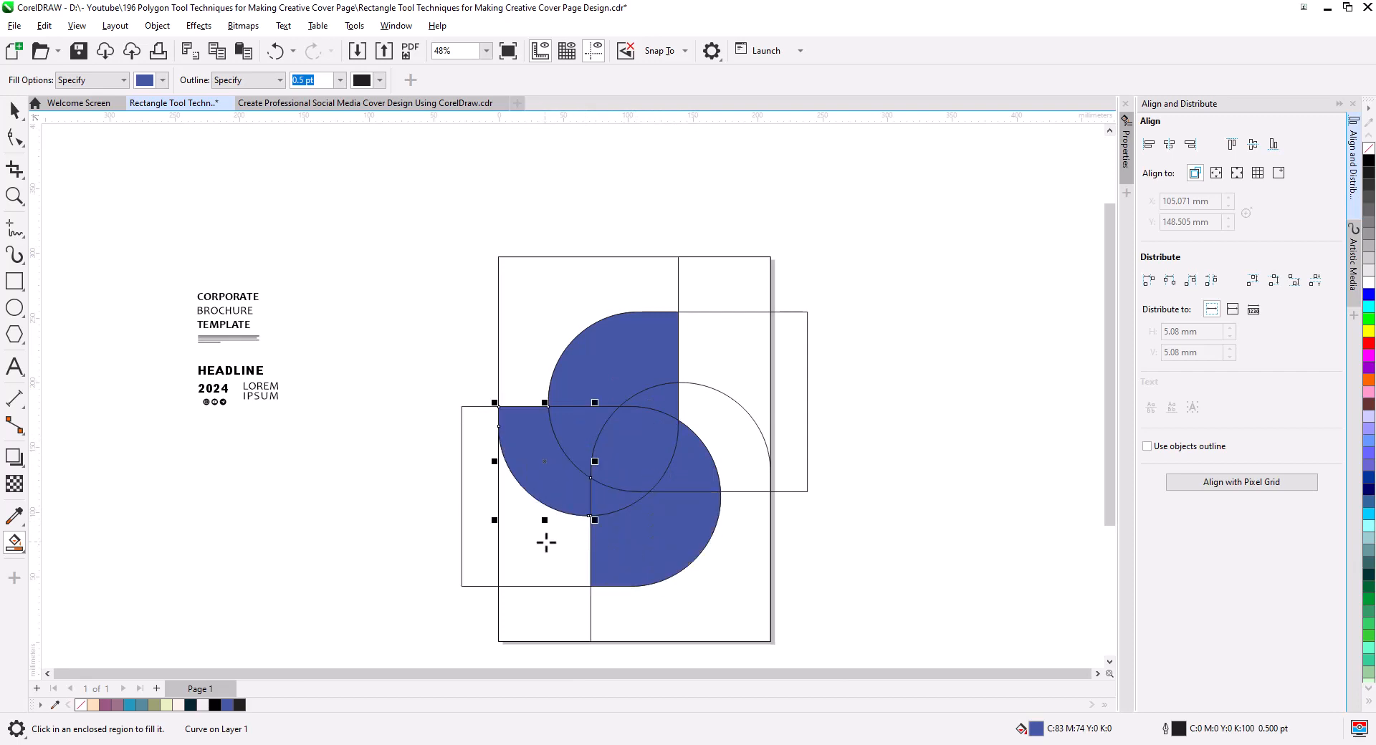
{"action": "left_click", "coordinate": [741, 448]}
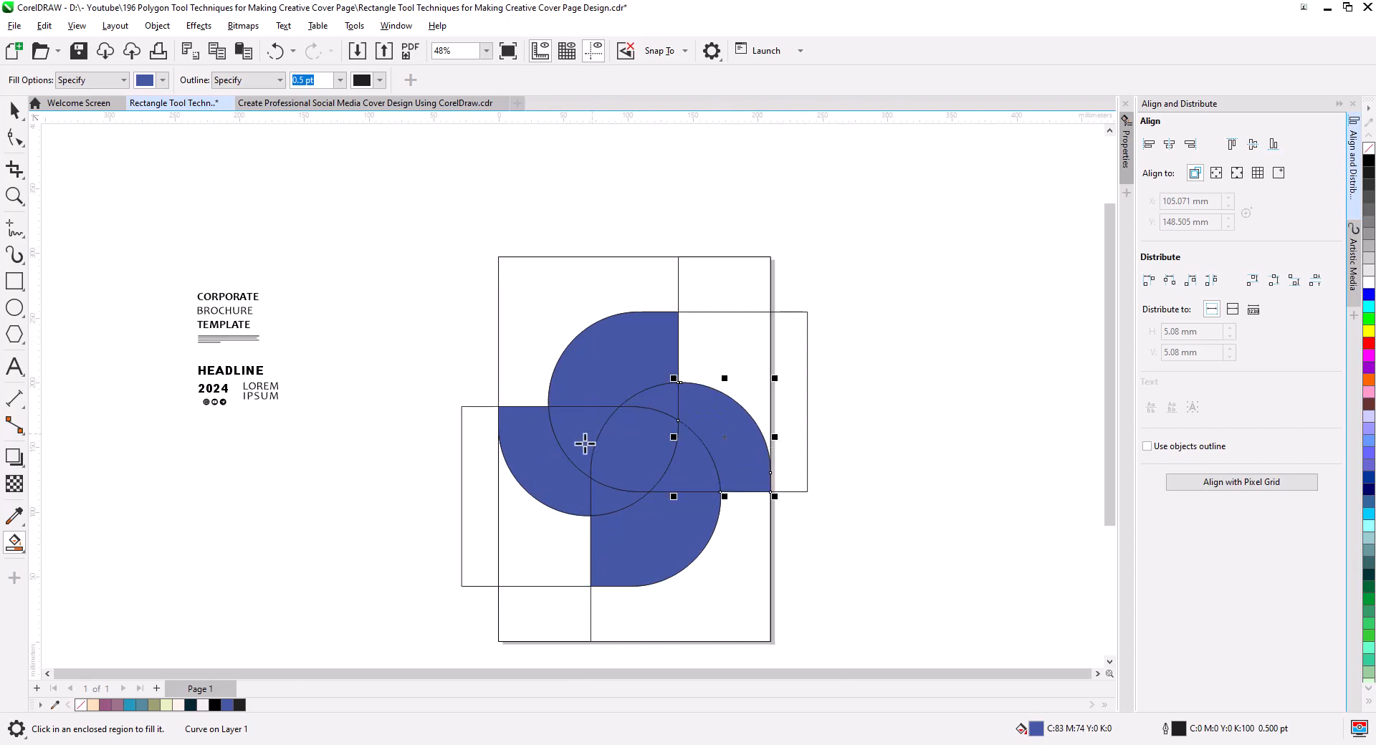
Smart Fill the region beside the lower-left petal and the rectangle in the page's upper-right corner with blue.
{"action": "left_click", "coordinate": [530, 557]}
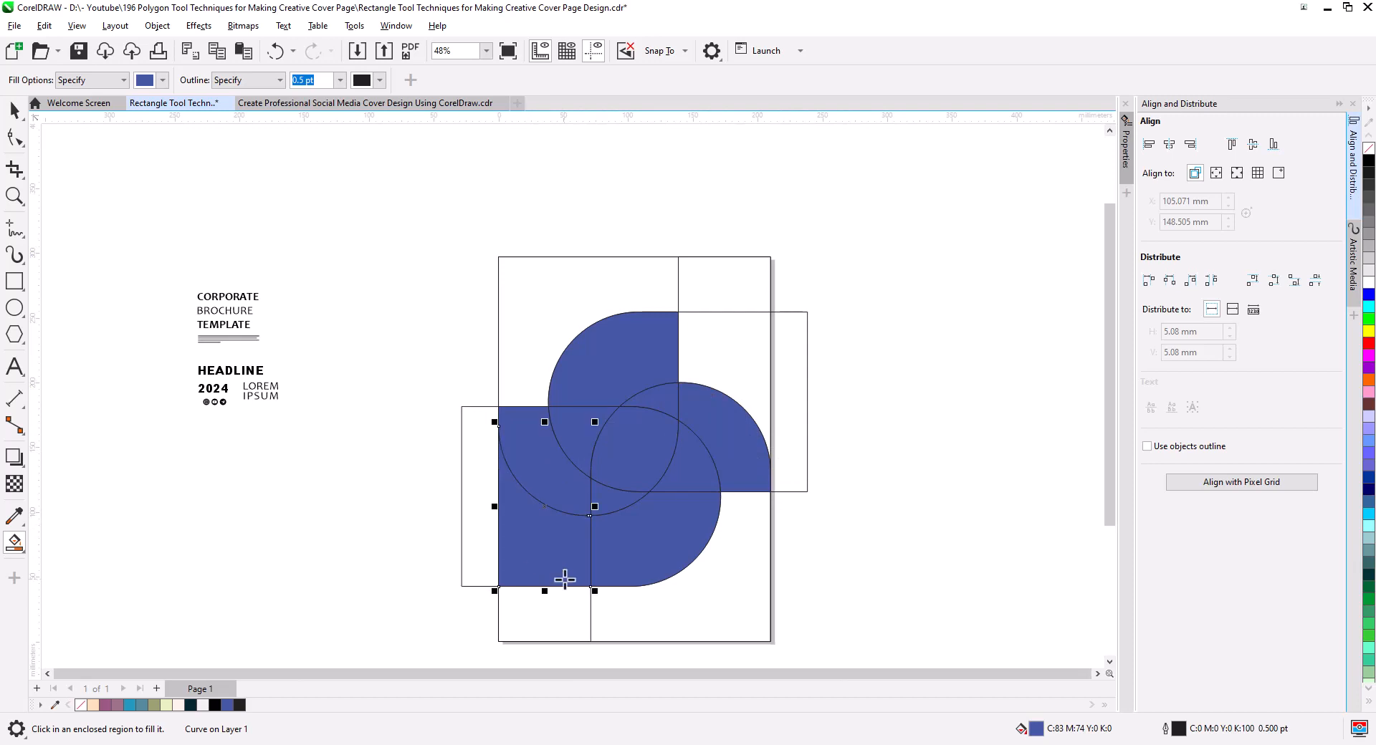
{"action": "left_click", "coordinate": [736, 286]}
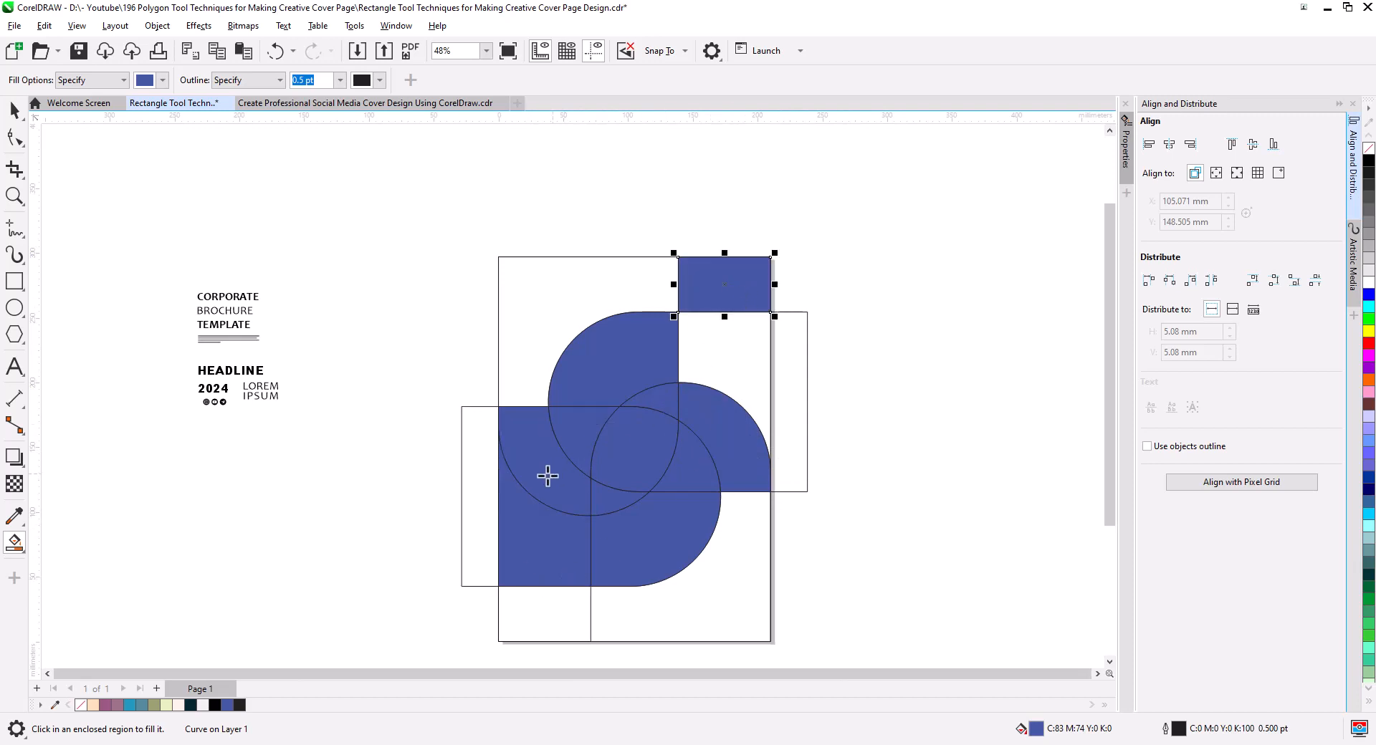
{"action": "left_click", "coordinate": [14, 110]}
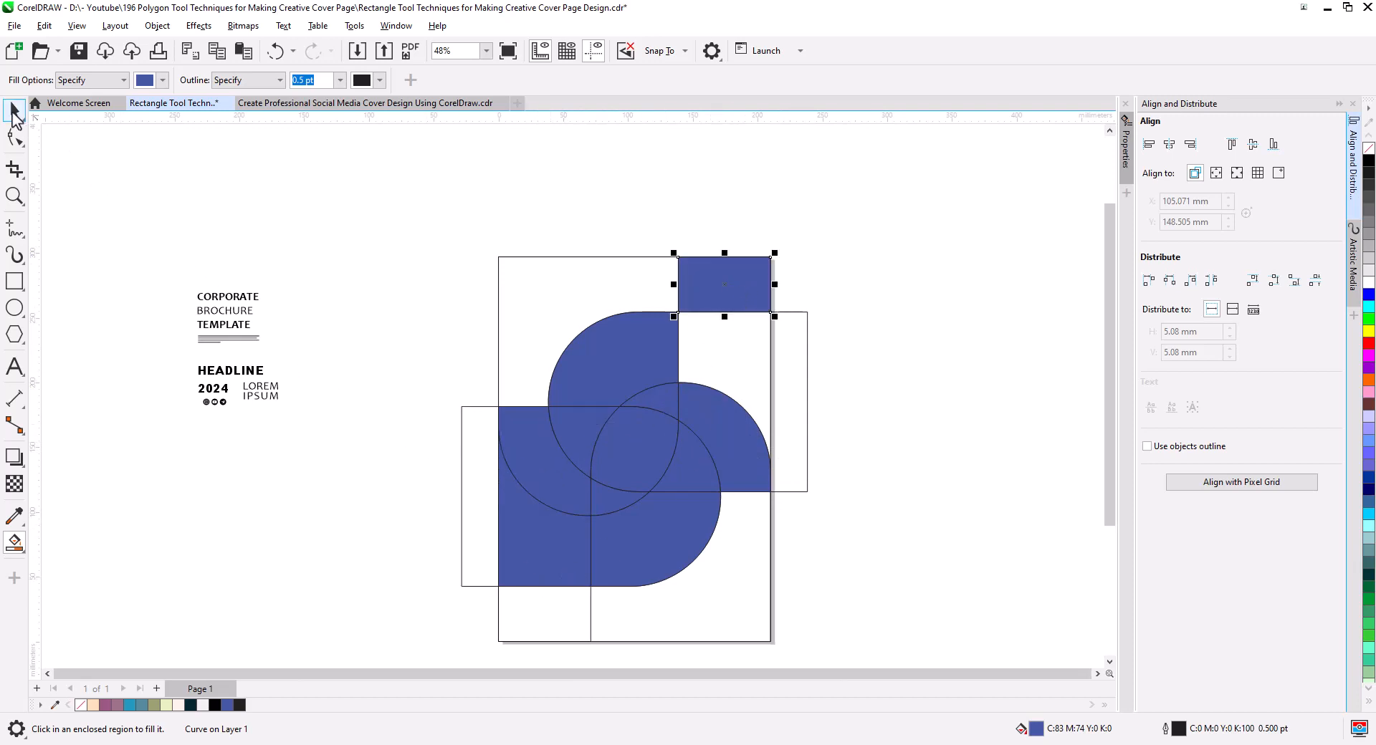
Copy the seven selected blue regions of the pinwheel and its petals, and paste them onto a new second page.
{"action": "left_click", "coordinate": [197, 184]}
{"action": "left_click", "coordinate": [723, 448]}
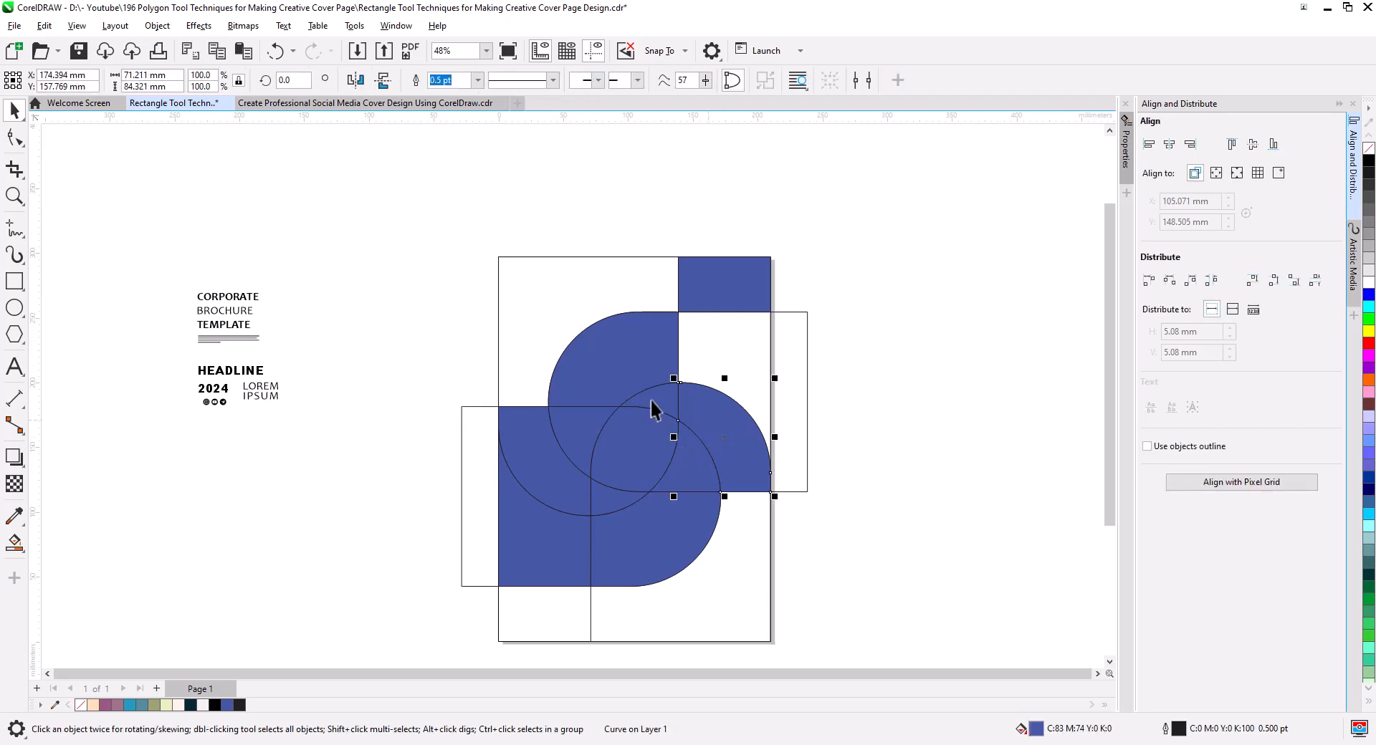
{"action": "left_click", "coordinate": [663, 405], "text": "shift"}
{"action": "left_click", "coordinate": [588, 437], "text": "shift"}
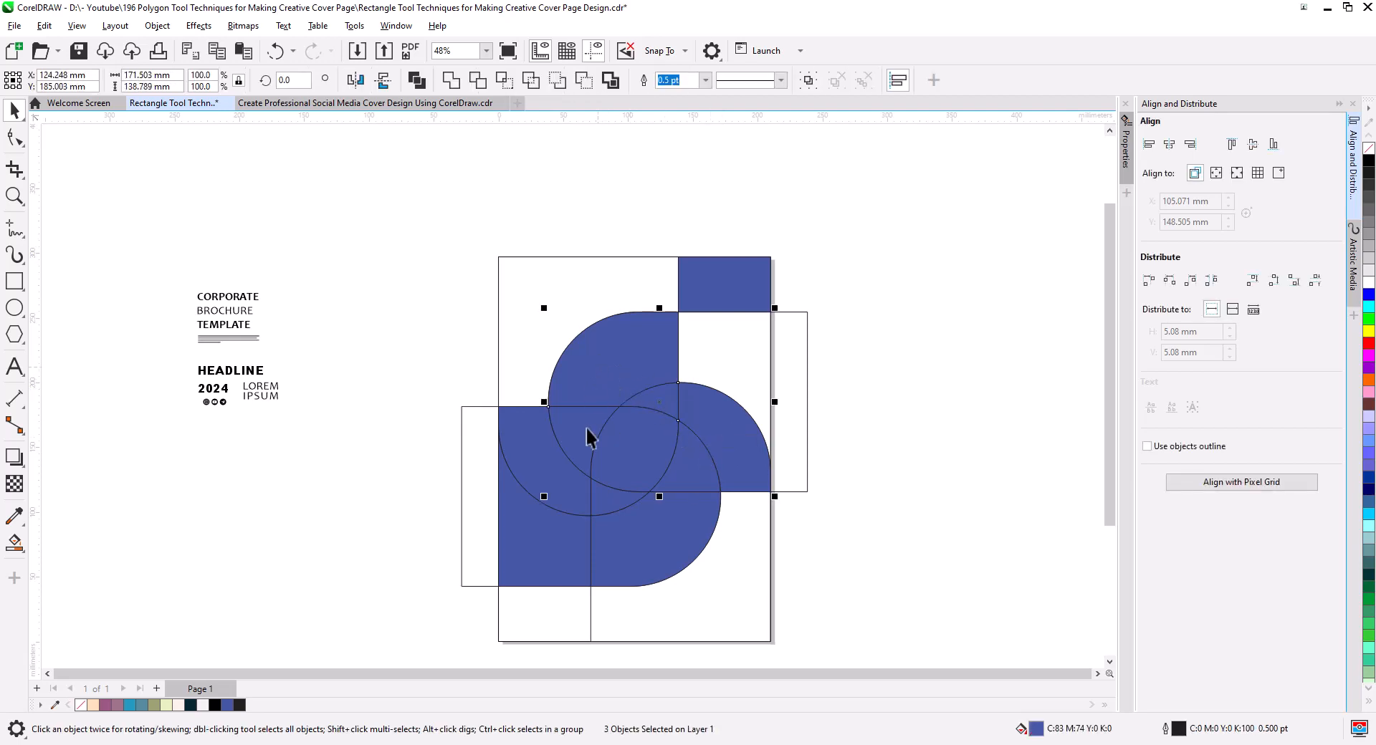
{"action": "left_click", "coordinate": [630, 466], "text": "shift"}
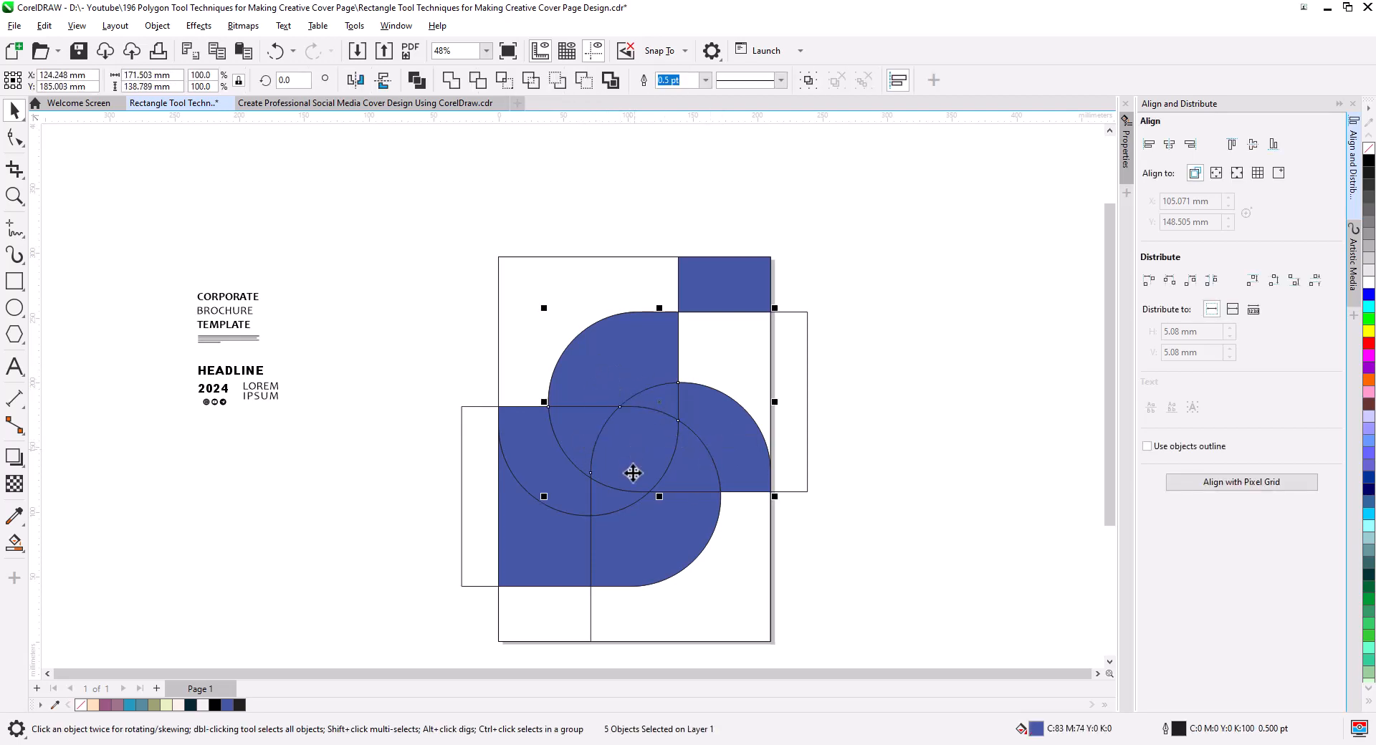
{"action": "left_click", "coordinate": [638, 552], "text": "shift"}
{"action": "left_click", "coordinate": [547, 477], "text": "shift"}
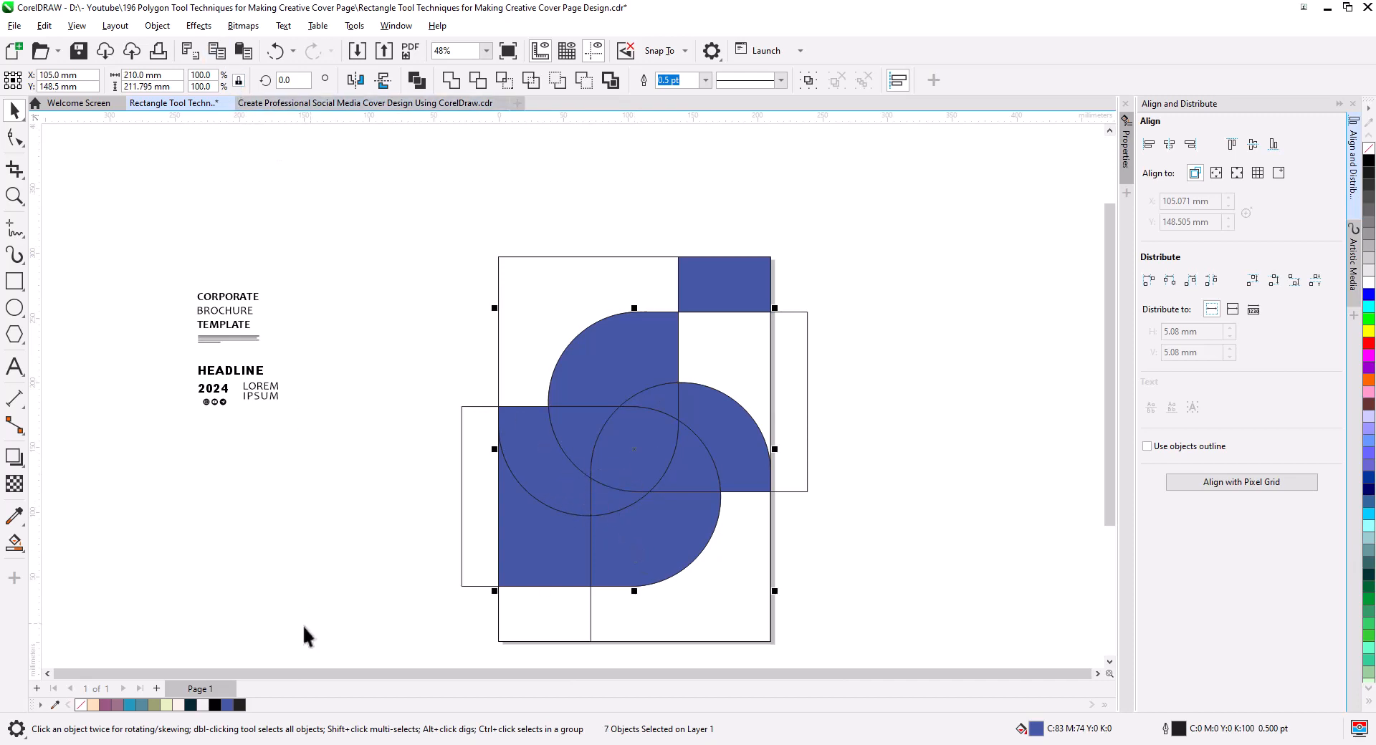
{"action": "left_click", "coordinate": [156, 688]}
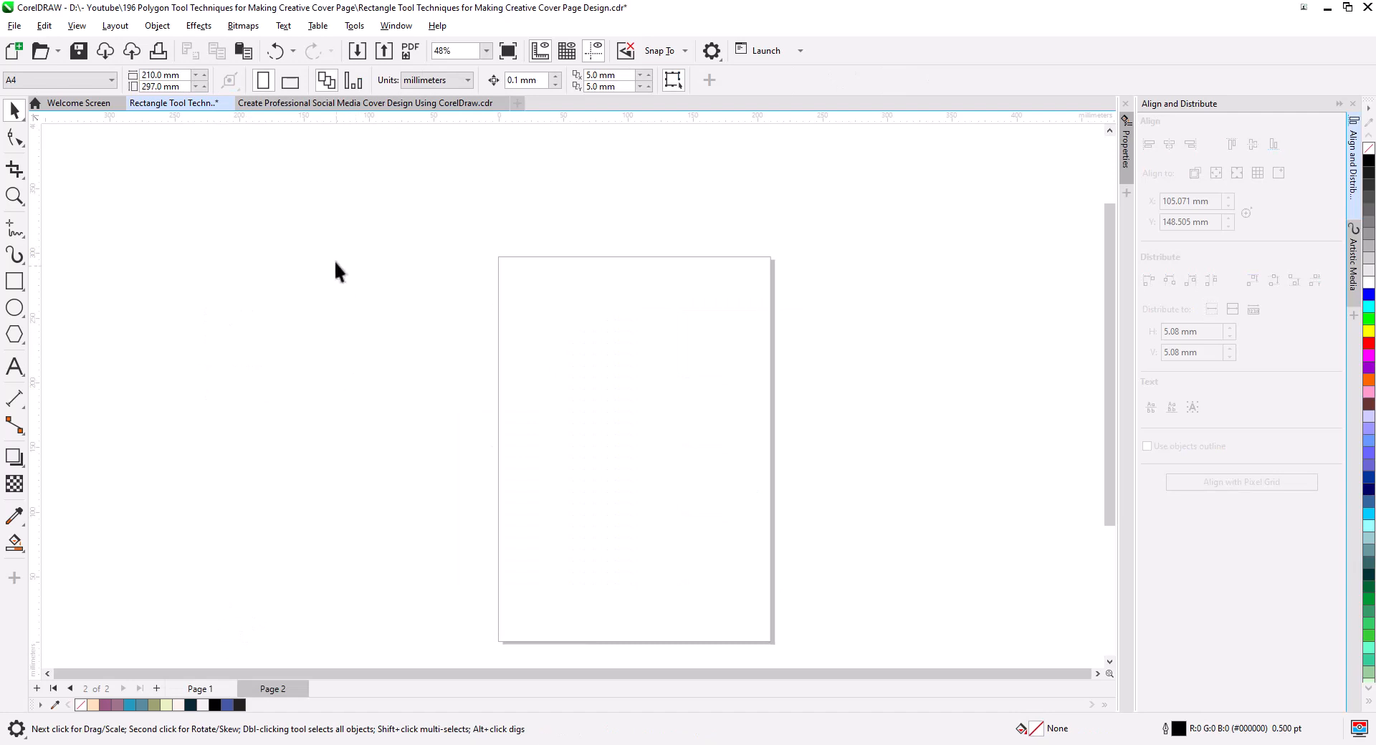
{"action": "left_click", "coordinate": [243, 51]}
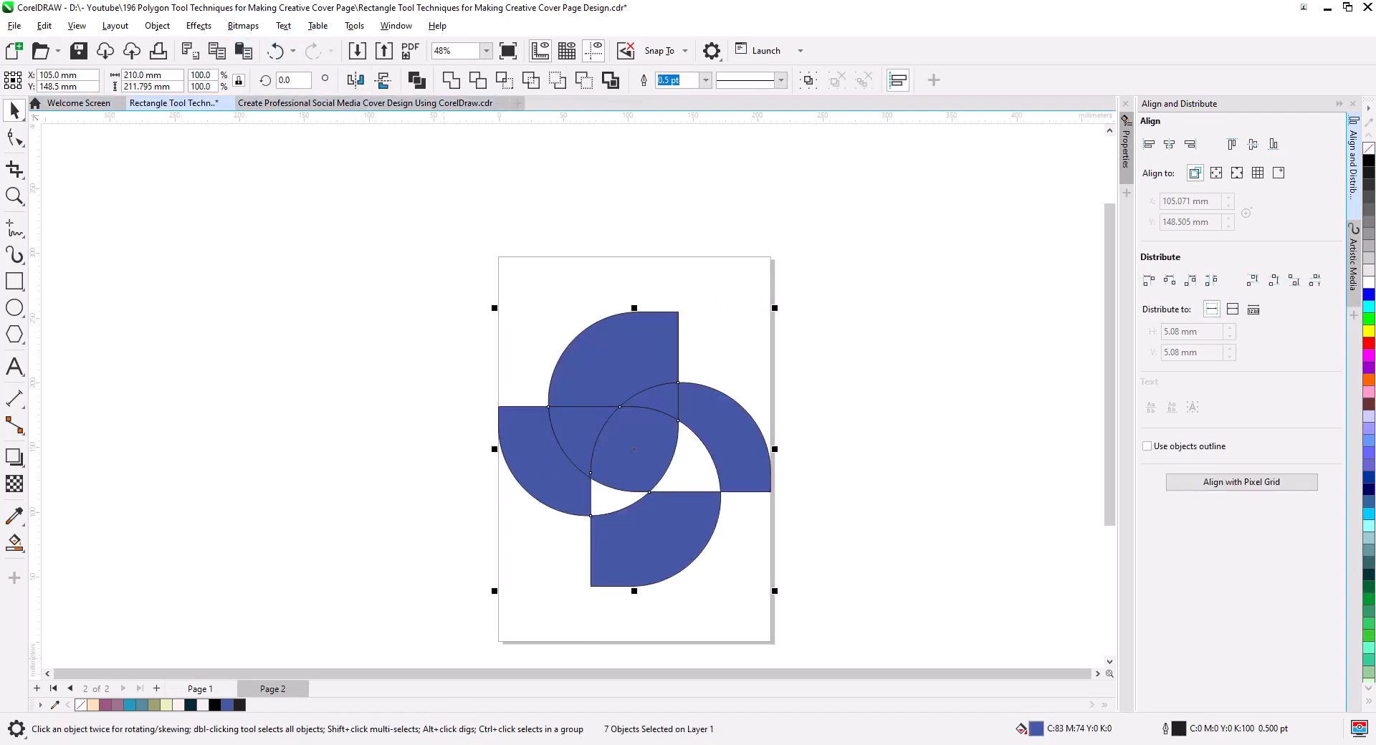
Copy the two missing inner overlap regions of the pinwheel from Page 1 and paste them onto Page 2.
{"action": "left_click", "coordinate": [201, 688]}
{"action": "left_click", "coordinate": [620, 505]}
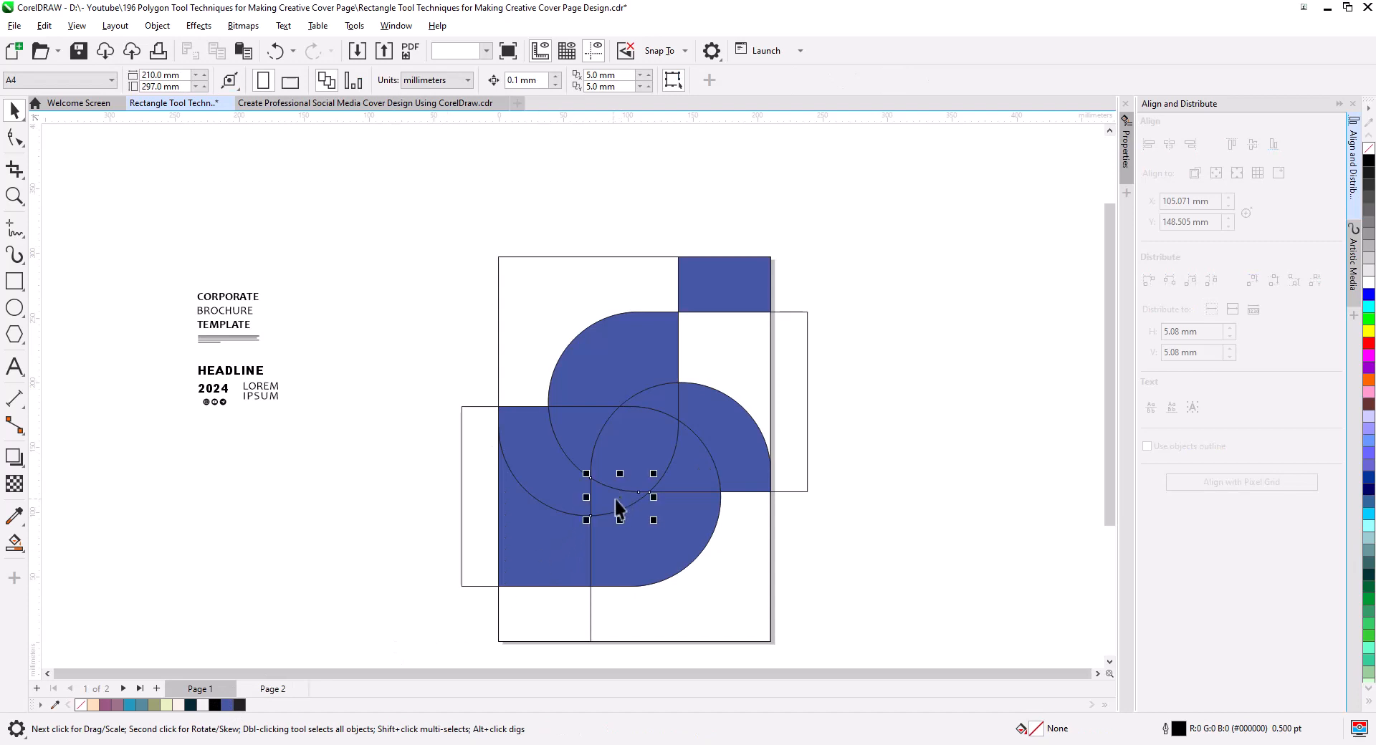
{"action": "left_click", "coordinate": [694, 482], "text": "shift"}
{"action": "left_click", "coordinate": [216, 51]}
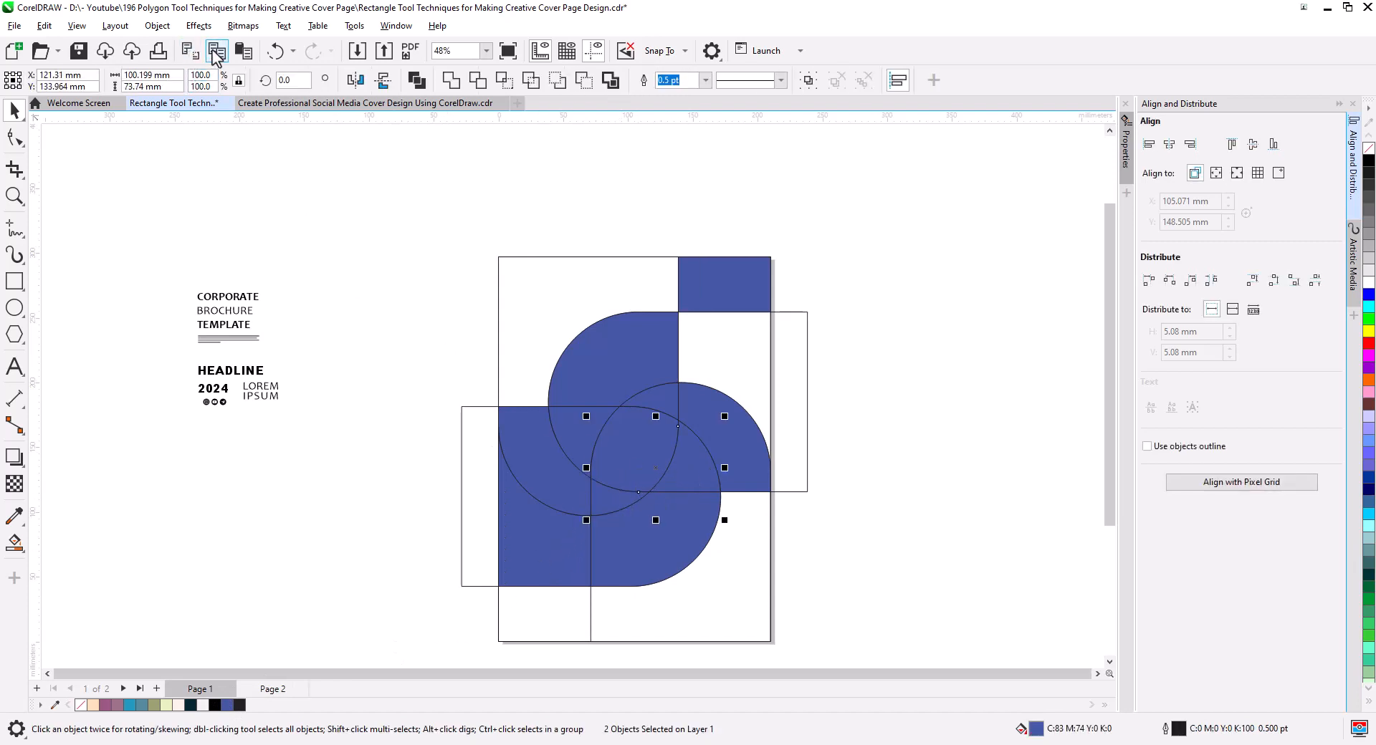
{"action": "left_click", "coordinate": [271, 690]}
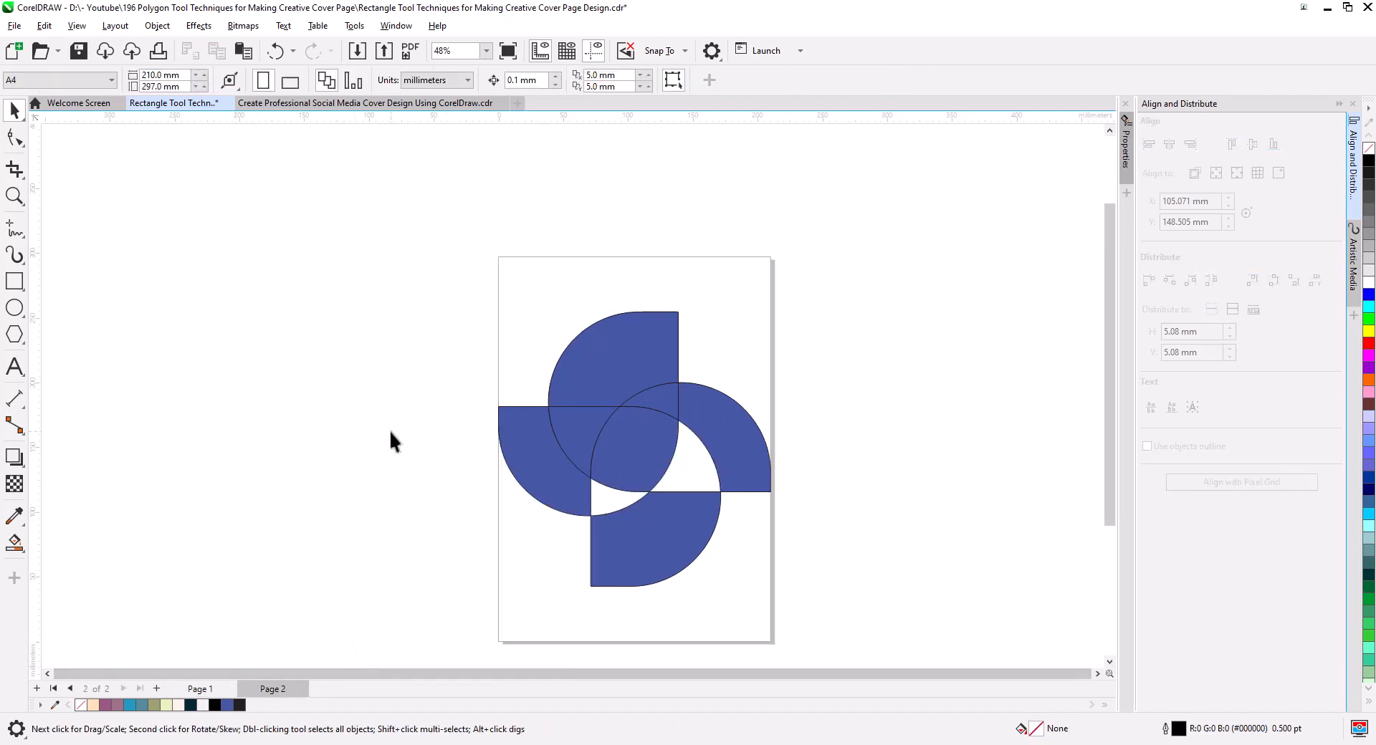
{"action": "left_click", "coordinate": [244, 50]}
Weld the right petal, its adjoining inner overlap and the bottom petal into one shape.
{"action": "left_click", "coordinate": [692, 479]}
{"action": "left_click", "coordinate": [690, 473], "text": "shift"}
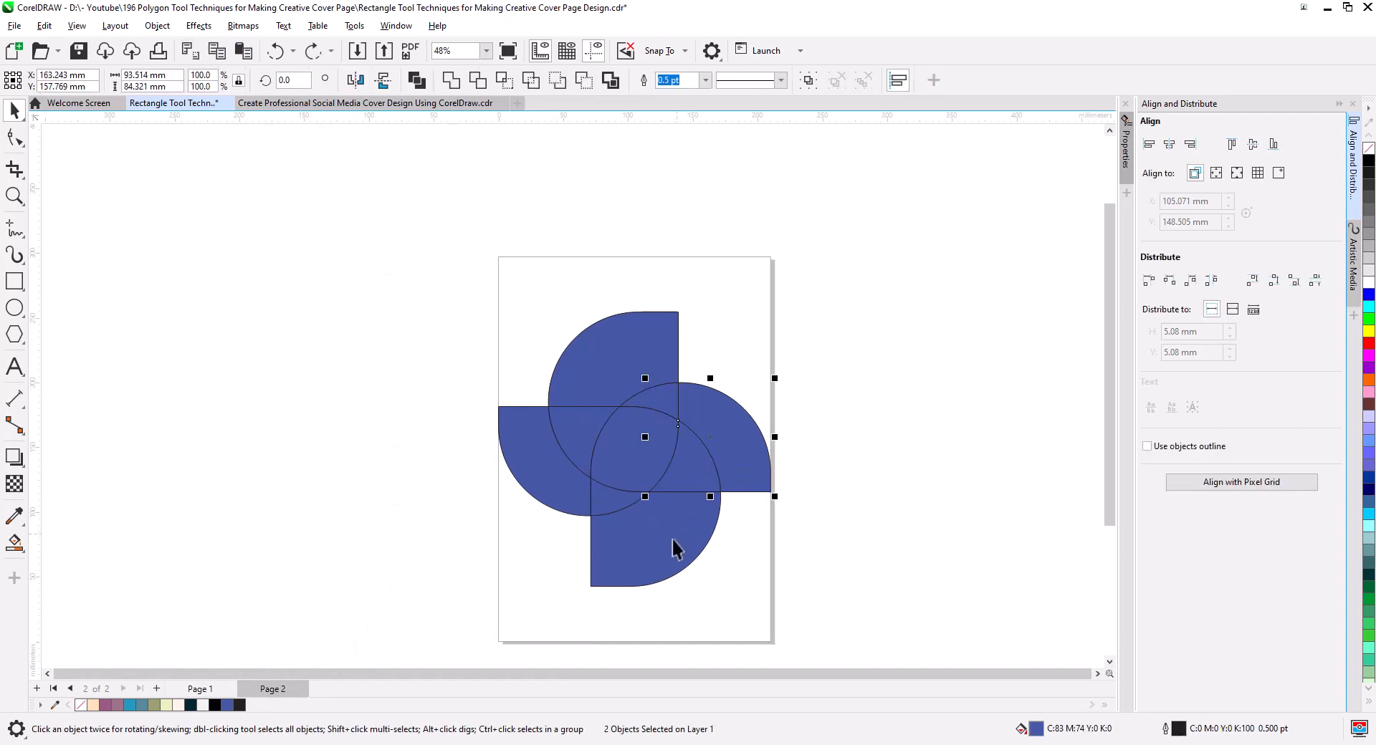
{"action": "left_click", "coordinate": [671, 546], "text": "shift"}
{"action": "left_click", "coordinate": [451, 82]}
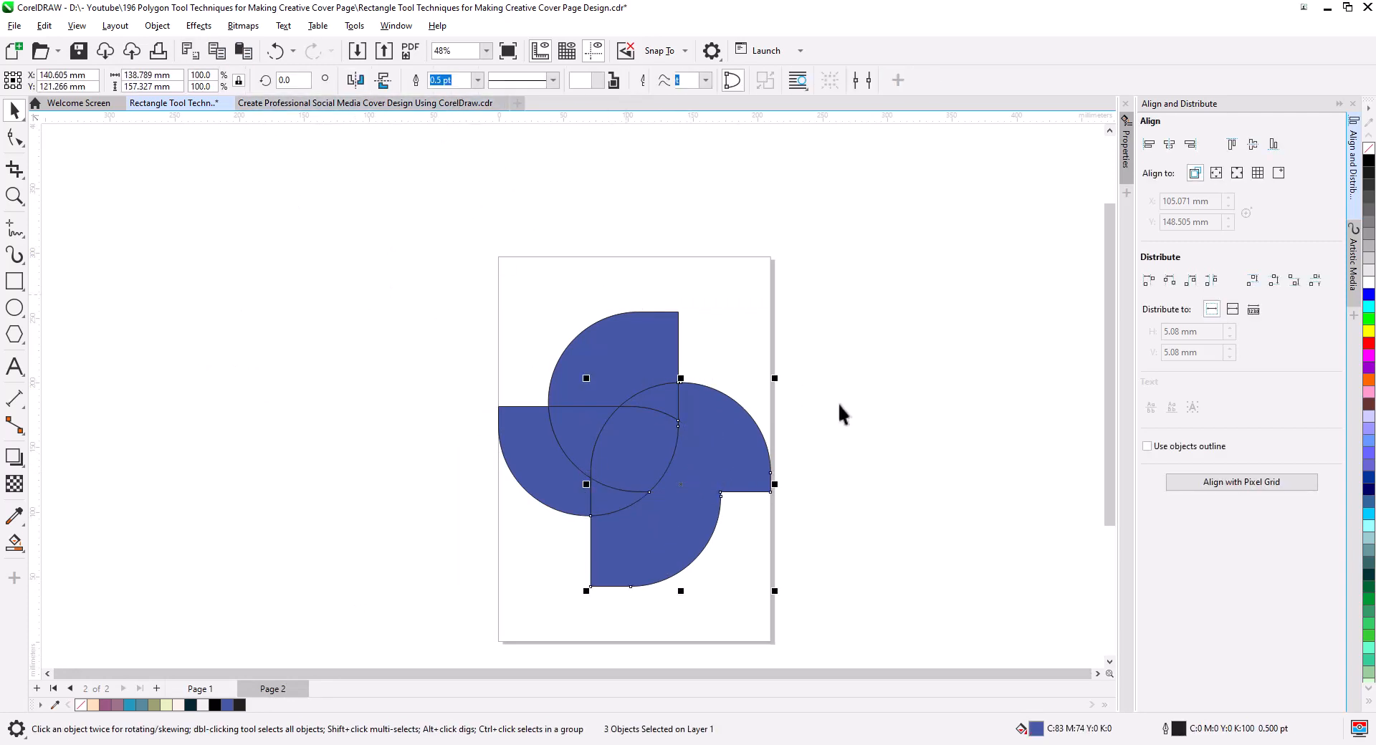
Weld the central region with its two neighbouring slivers, and weld the result to the combined right and bottom petals.
{"action": "left_click", "coordinate": [662, 445]}
{"action": "left_click", "coordinate": [614, 503], "text": "shift"}
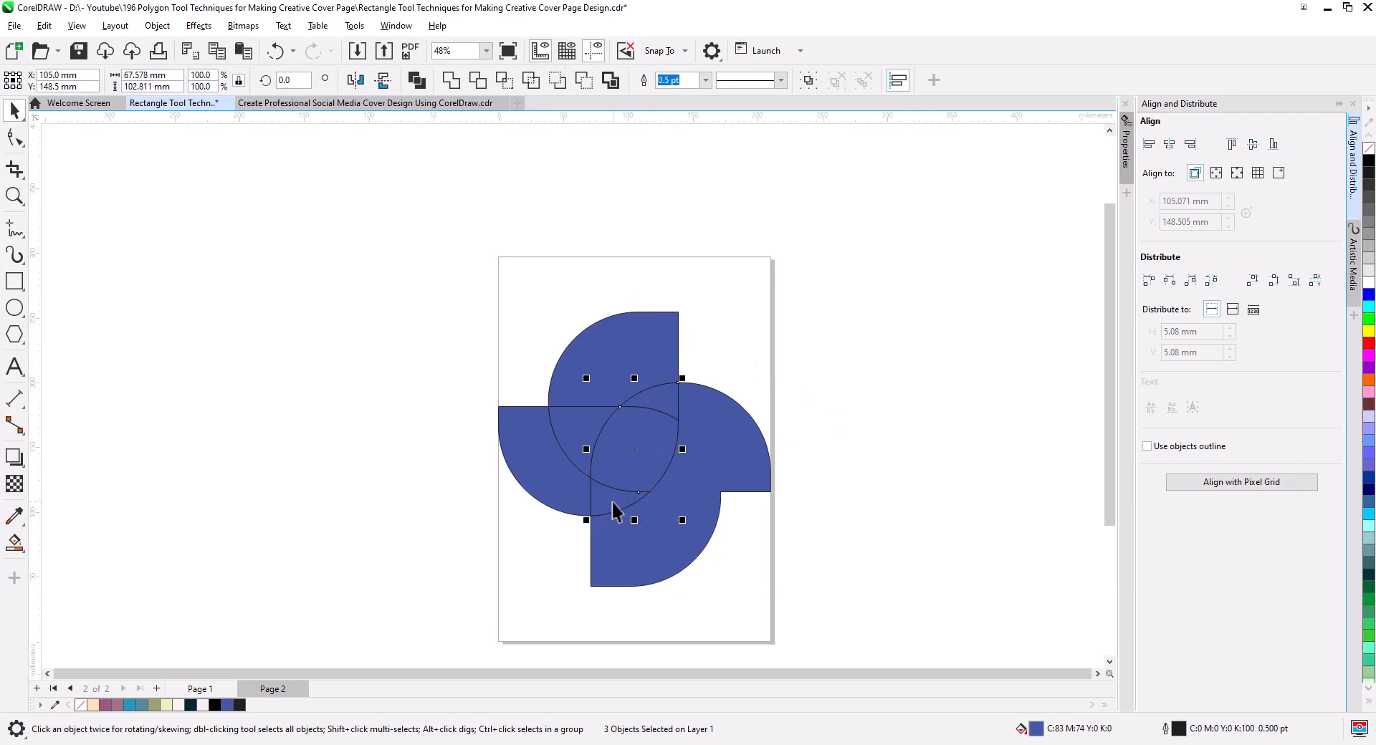
{"action": "left_click", "coordinate": [451, 80]}
{"action": "left_click", "coordinate": [706, 497]}
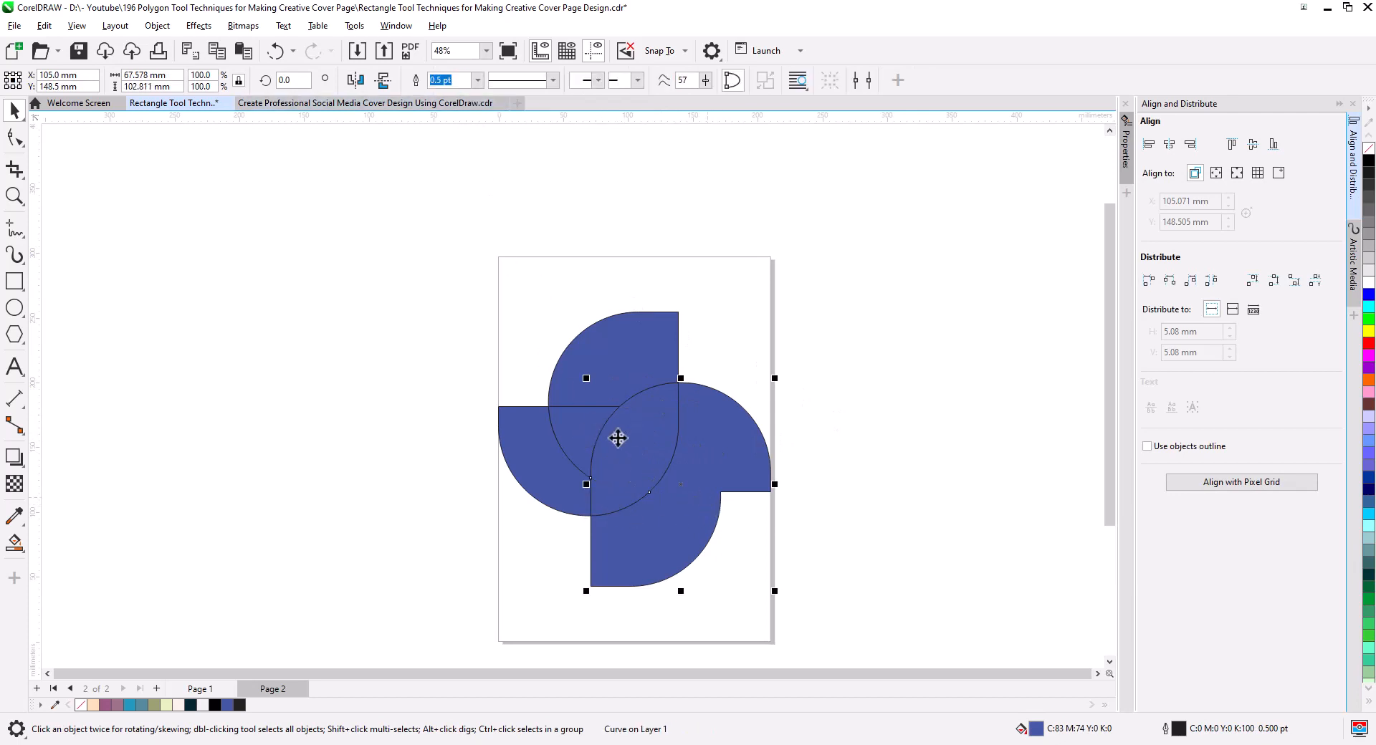
{"action": "left_click", "coordinate": [616, 439], "text": "shift"}
{"action": "left_click", "coordinate": [451, 81]}
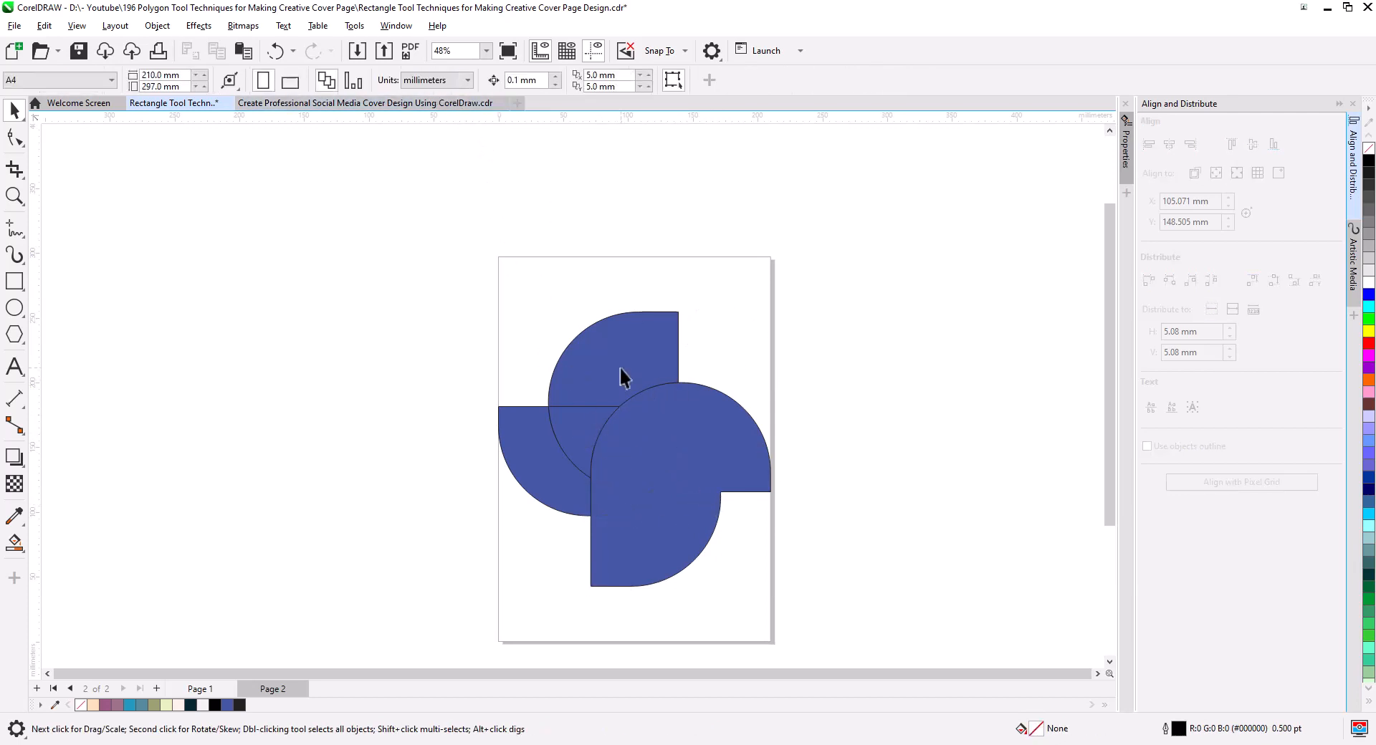
Weld the upper petal, left petal and their overlap, and weld the result with the remaining shape into a single pinwheel.
{"action": "left_click", "coordinate": [605, 398]}
{"action": "left_click", "coordinate": [586, 432], "text": "shift"}
{"action": "left_click", "coordinate": [541, 481], "text": "shift"}
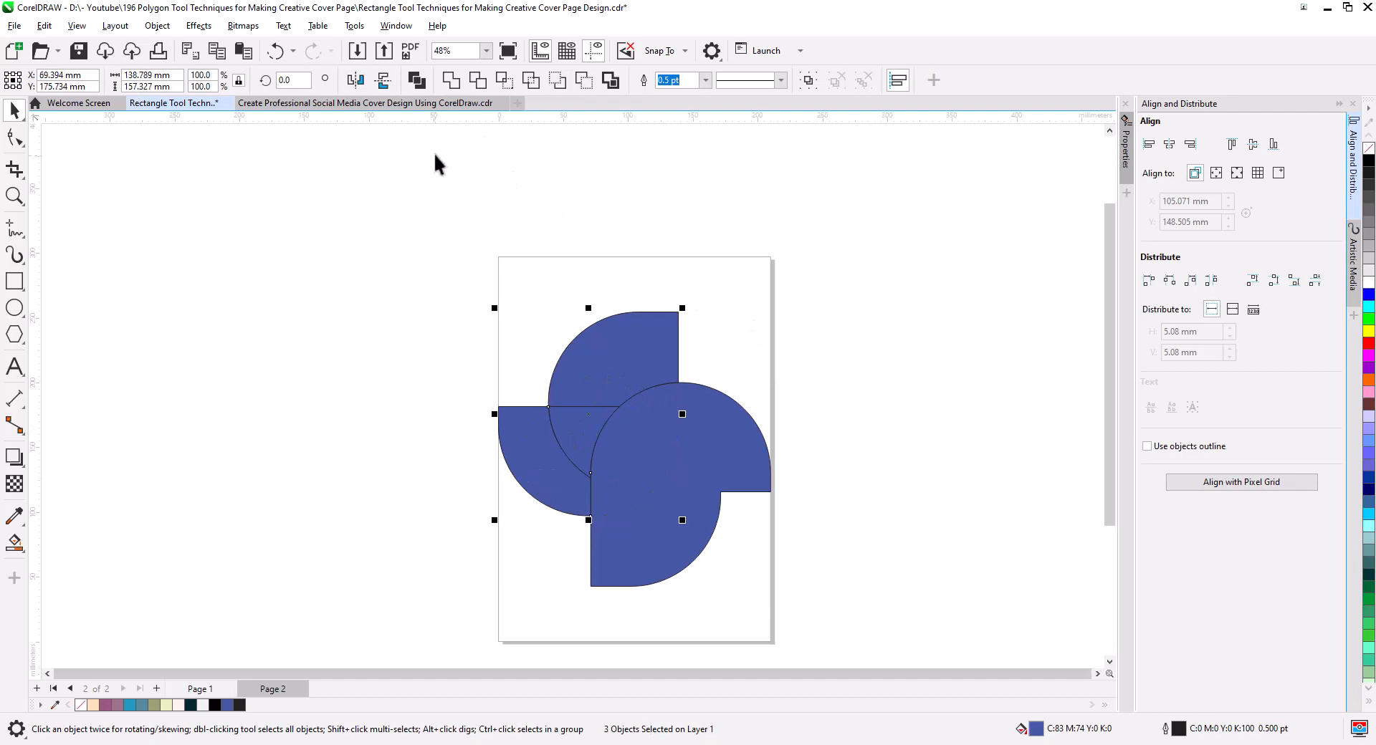
{"action": "left_click", "coordinate": [452, 84]}
{"action": "left_click", "coordinate": [619, 459], "text": "shift"}
{"action": "left_click", "coordinate": [451, 81]}
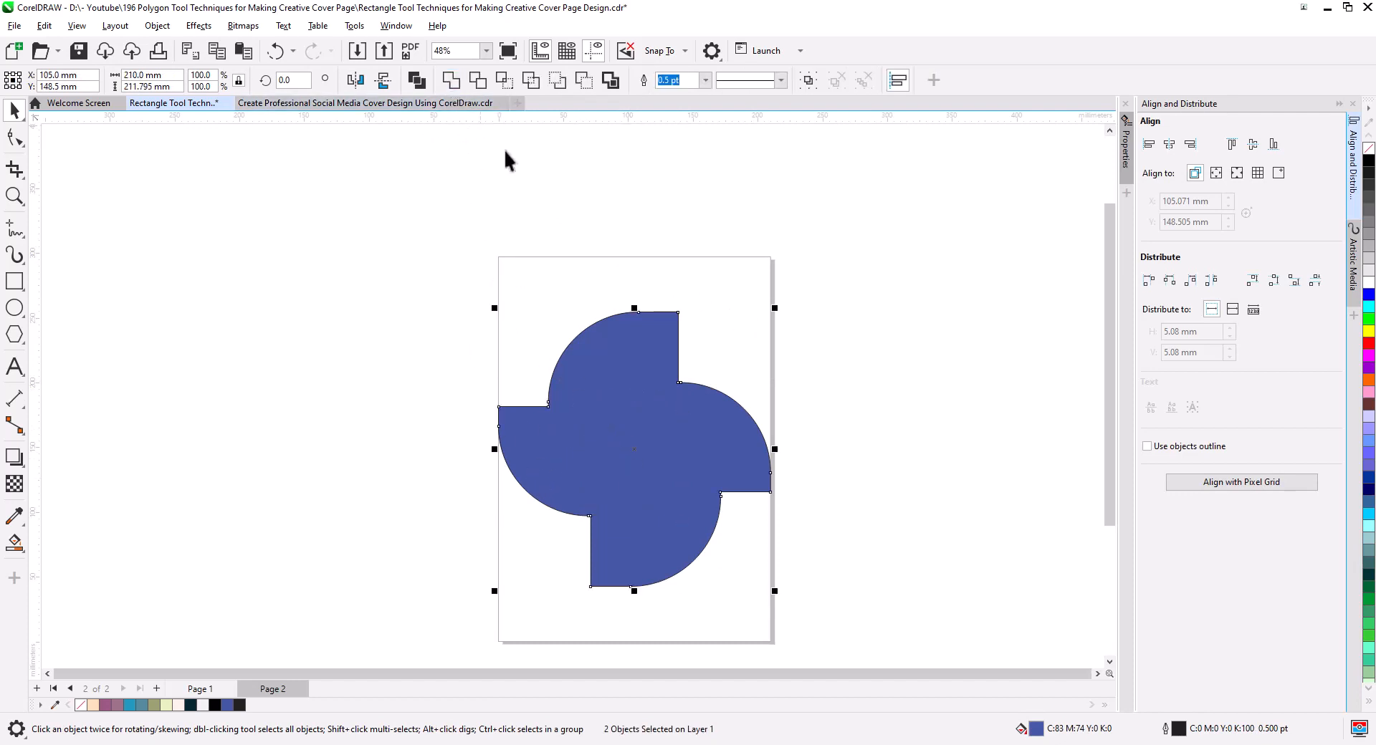
{"action": "left_click", "coordinate": [700, 327]}
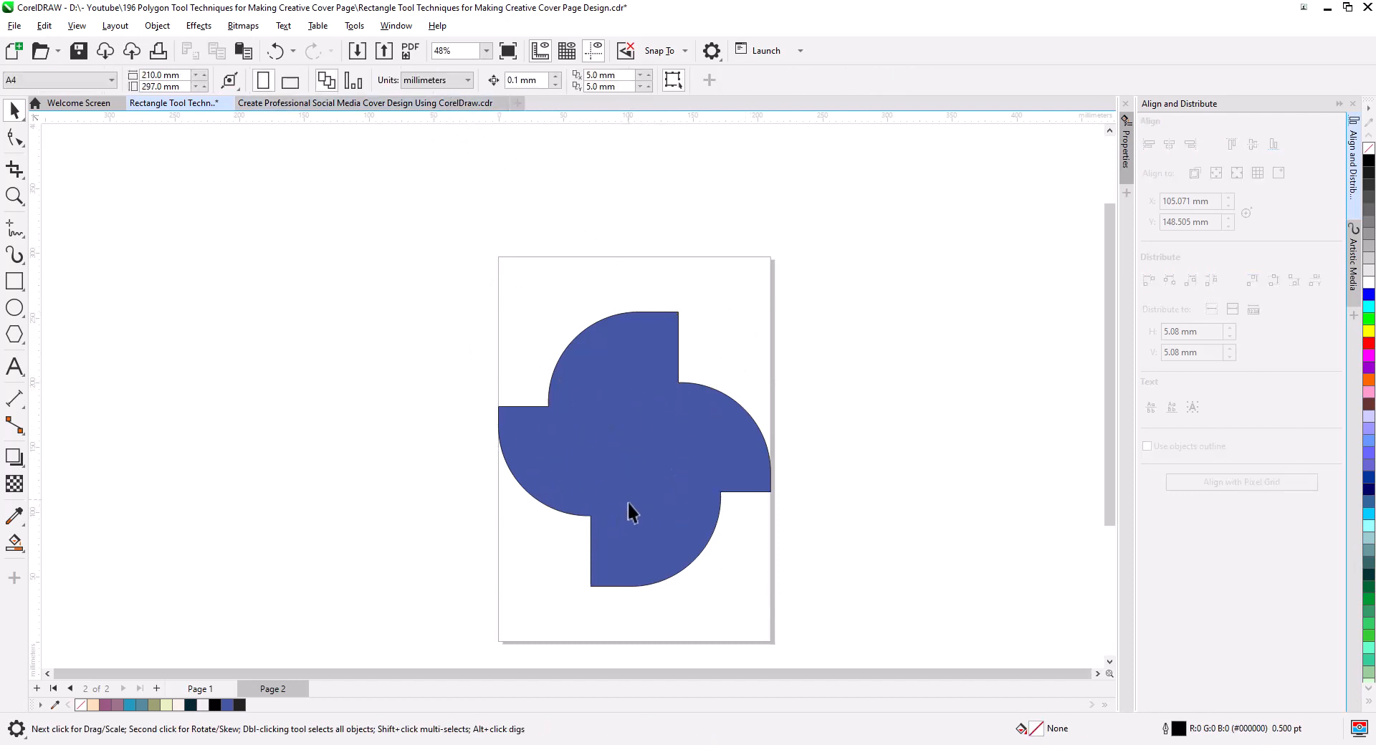
On Page 1, fill the region below the left petal and the upper-right corner rectangle with dark navy #072732.
{"action": "left_click", "coordinate": [200, 689]}
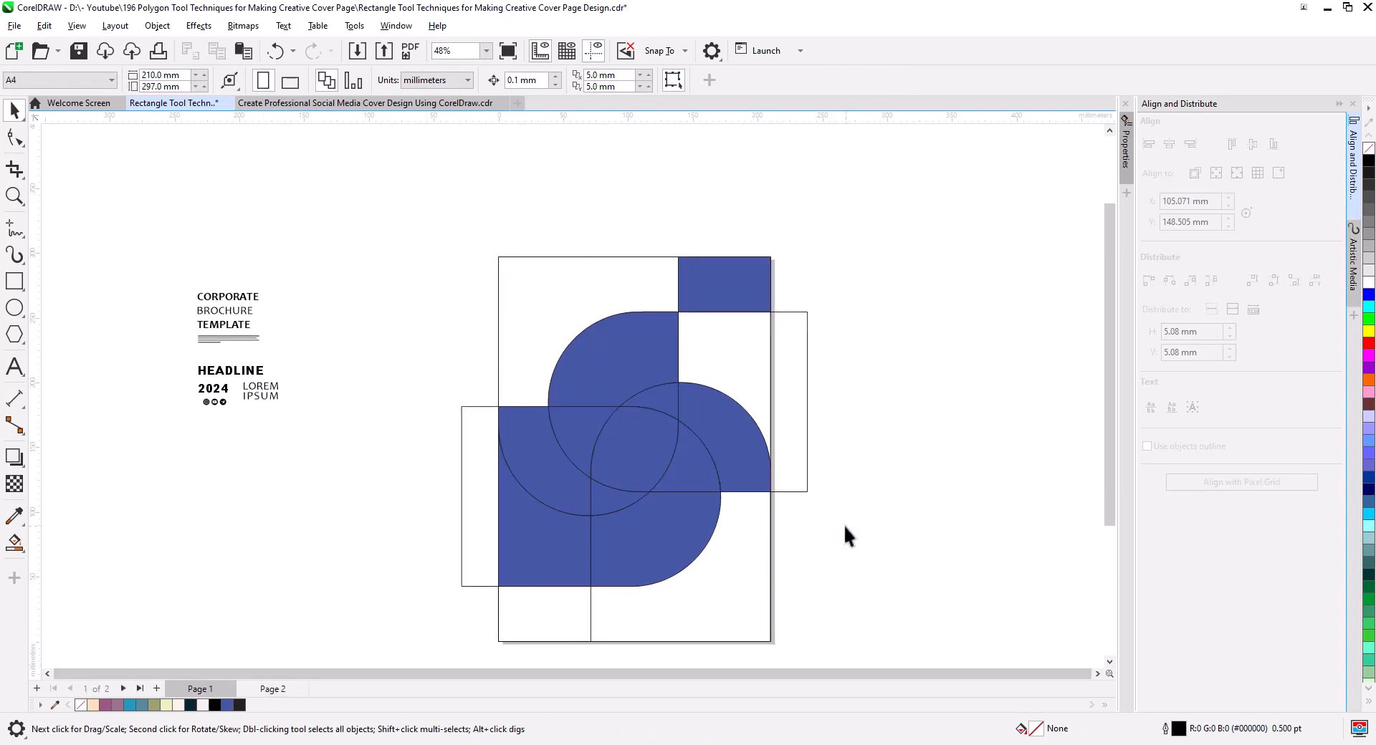
{"action": "left_click", "coordinate": [545, 543]}
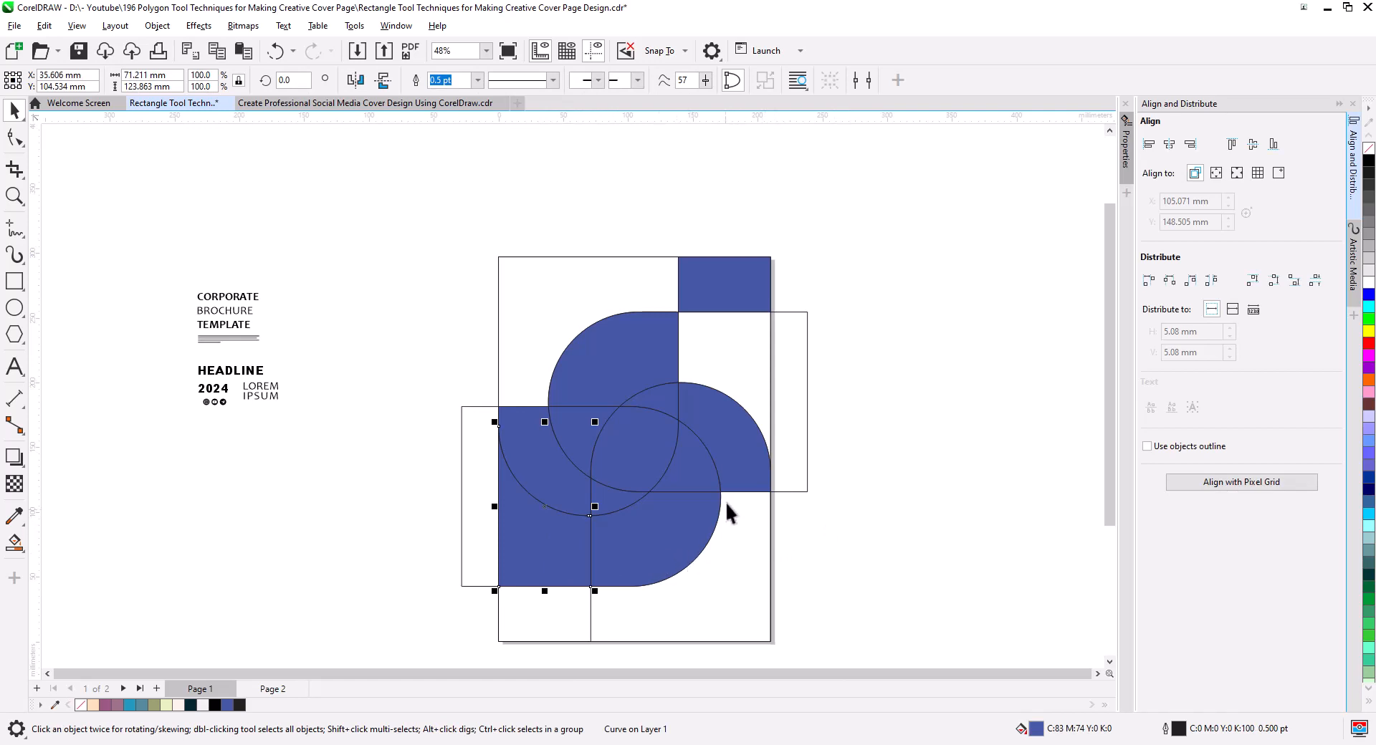
{"action": "left_click", "coordinate": [734, 286], "text": "shift"}
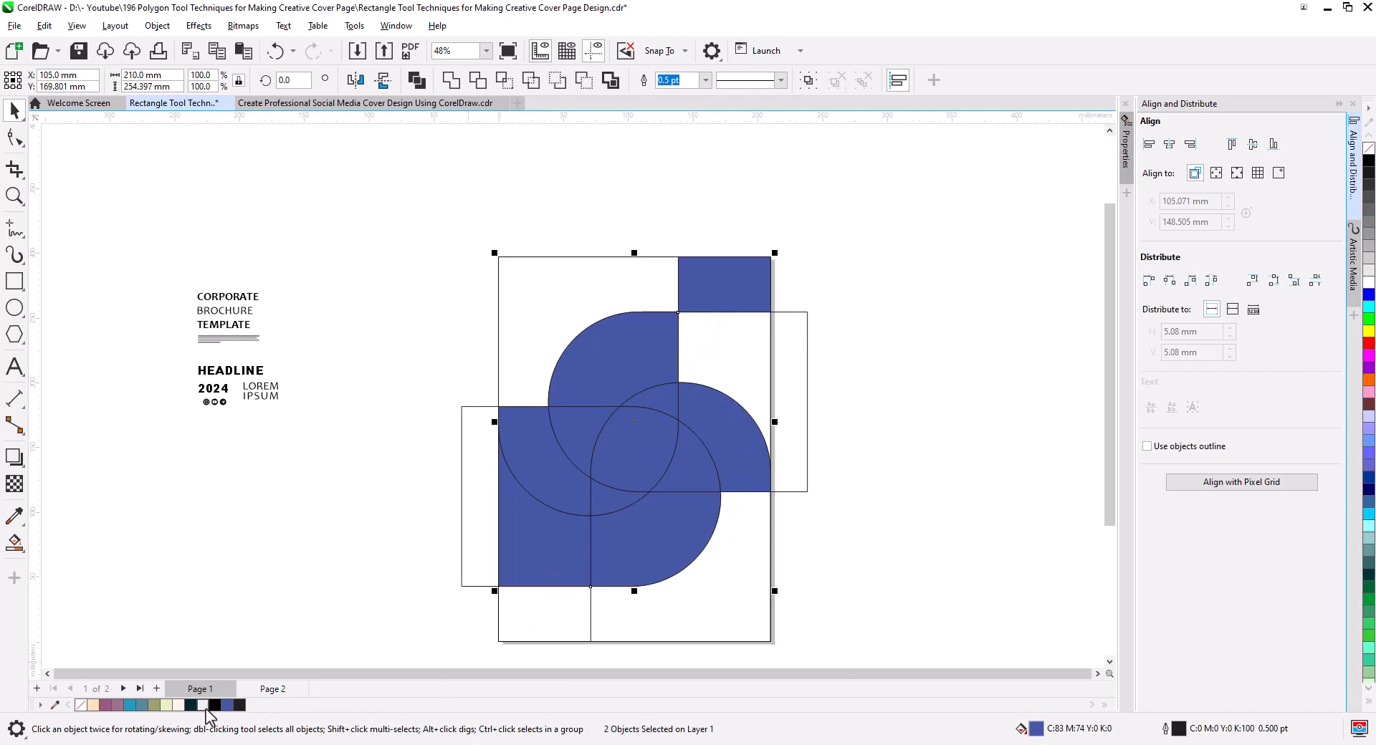
{"action": "left_click", "coordinate": [191, 705]}
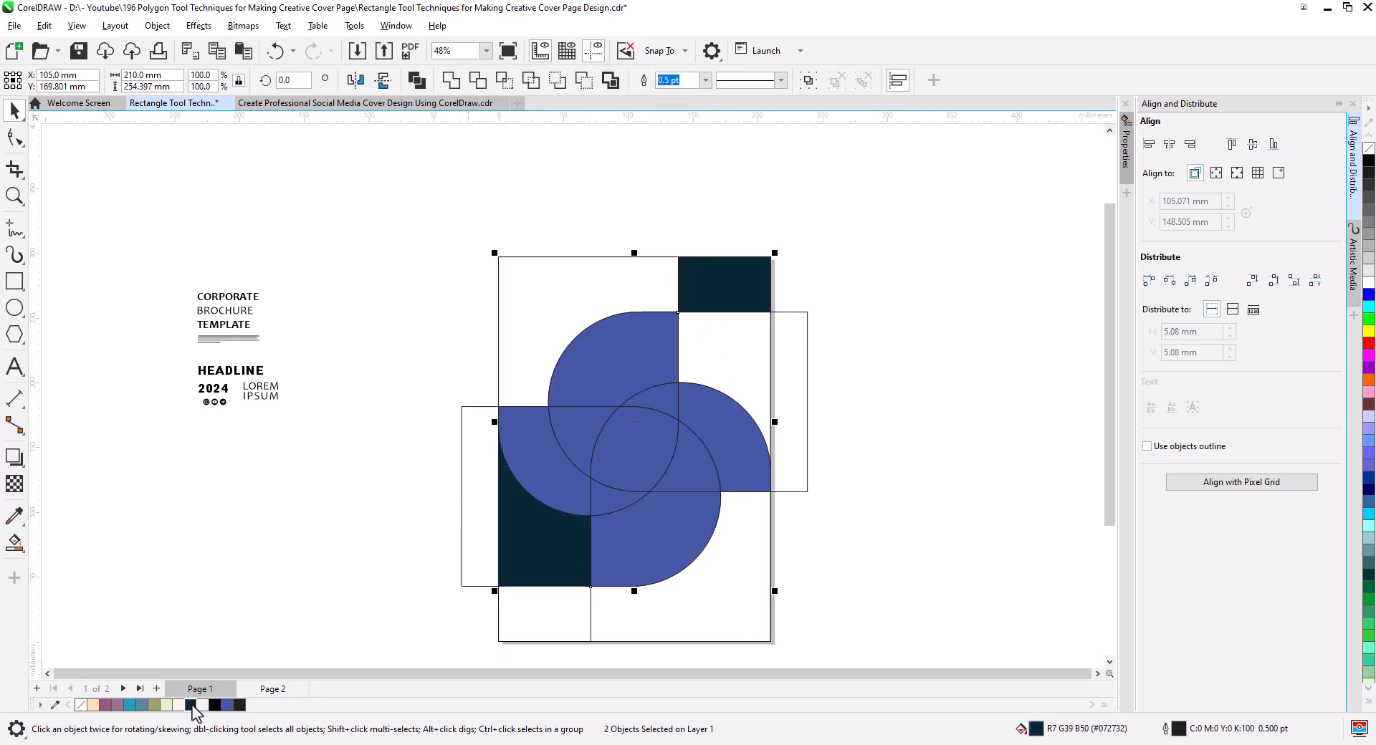
{"action": "left_click", "coordinate": [261, 579]}
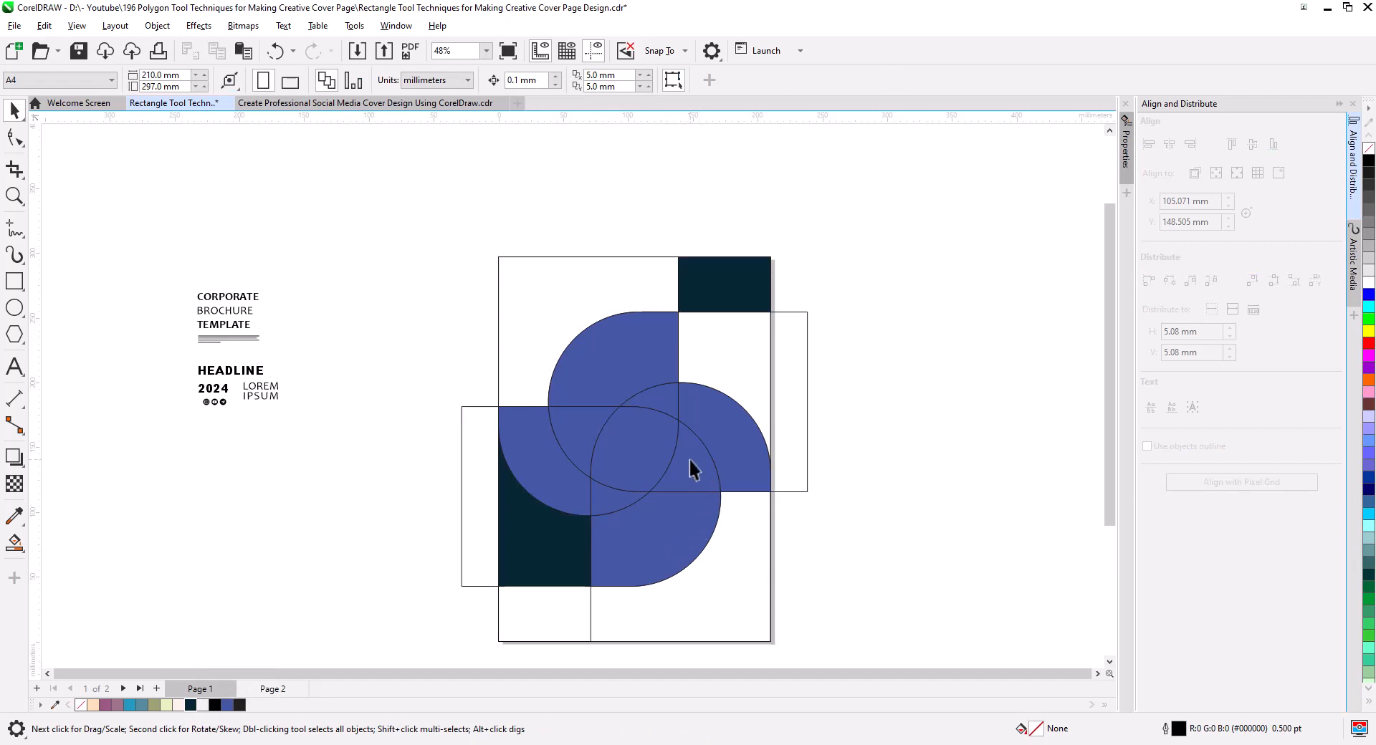
Fill the left petal with mauve #9D728D and its overlap with the upper petal with purple #9B5A85.
{"action": "left_click", "coordinate": [539, 475]}
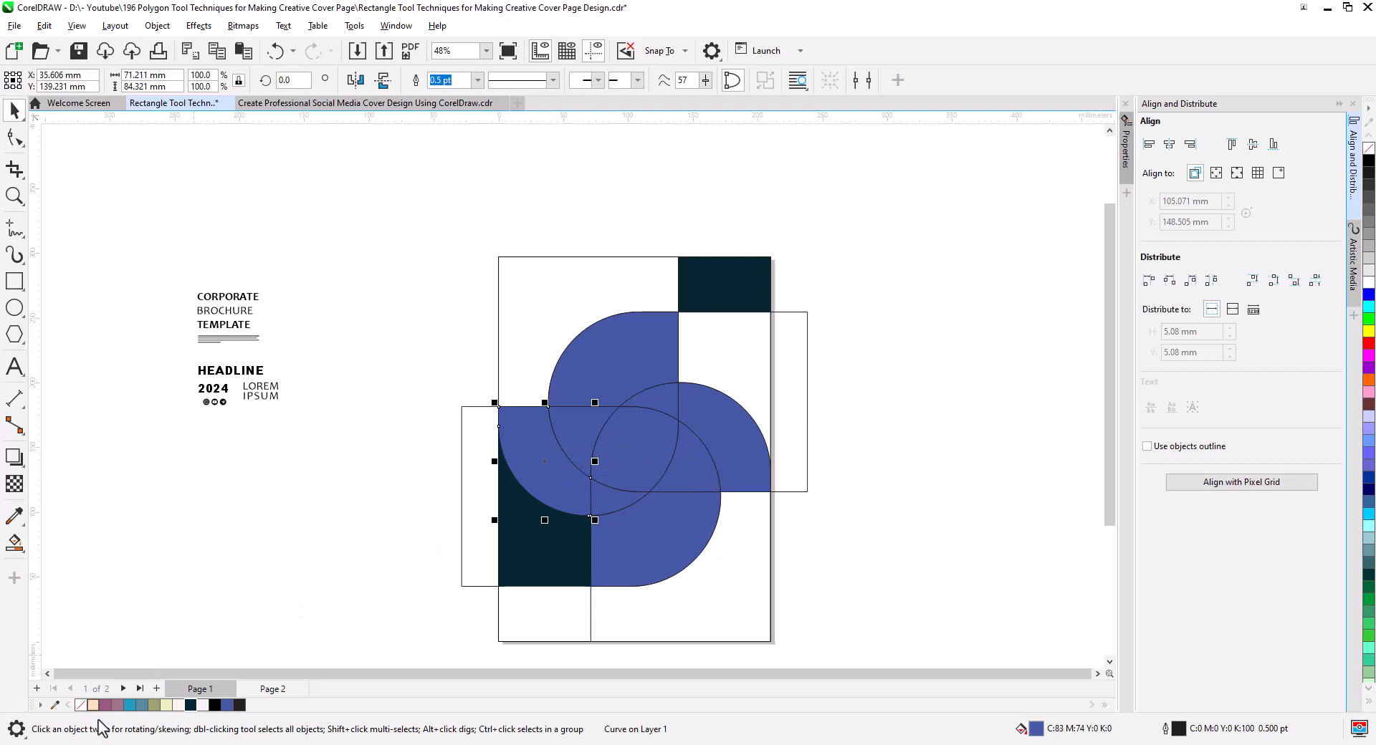
{"action": "left_click", "coordinate": [116, 706]}
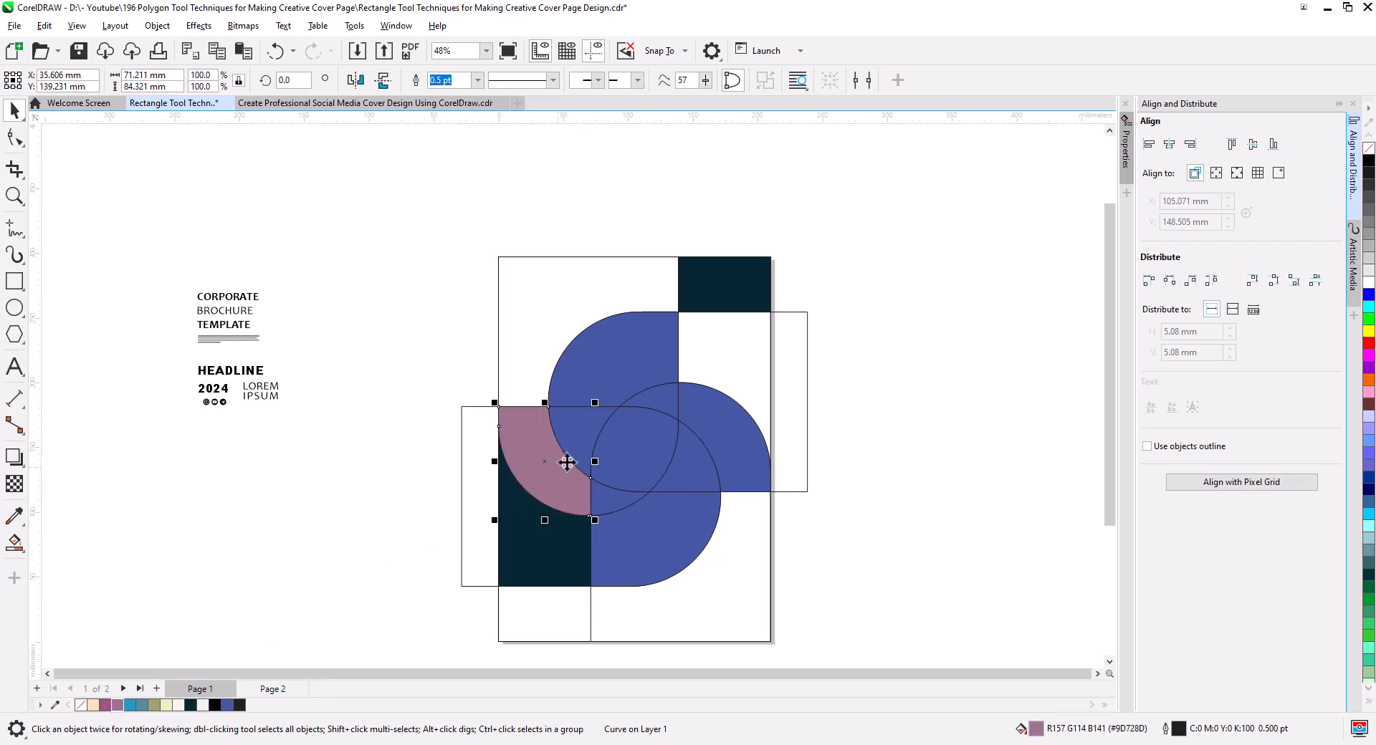
{"action": "left_click", "coordinate": [588, 435]}
{"action": "left_click", "coordinate": [105, 706]}
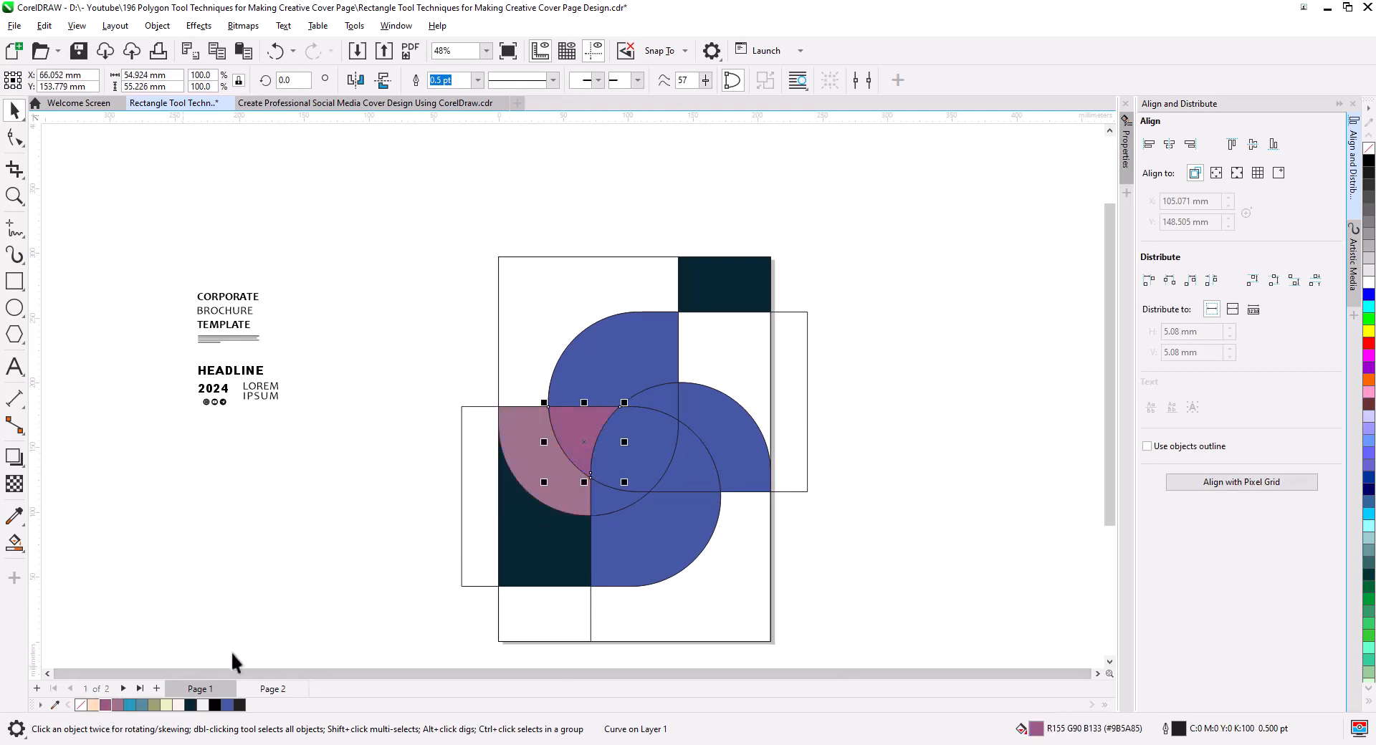
Fill the upper petal and the small sliver above the pinwheel's center with peach #FCDEBA.
{"action": "left_click", "coordinate": [617, 378]}
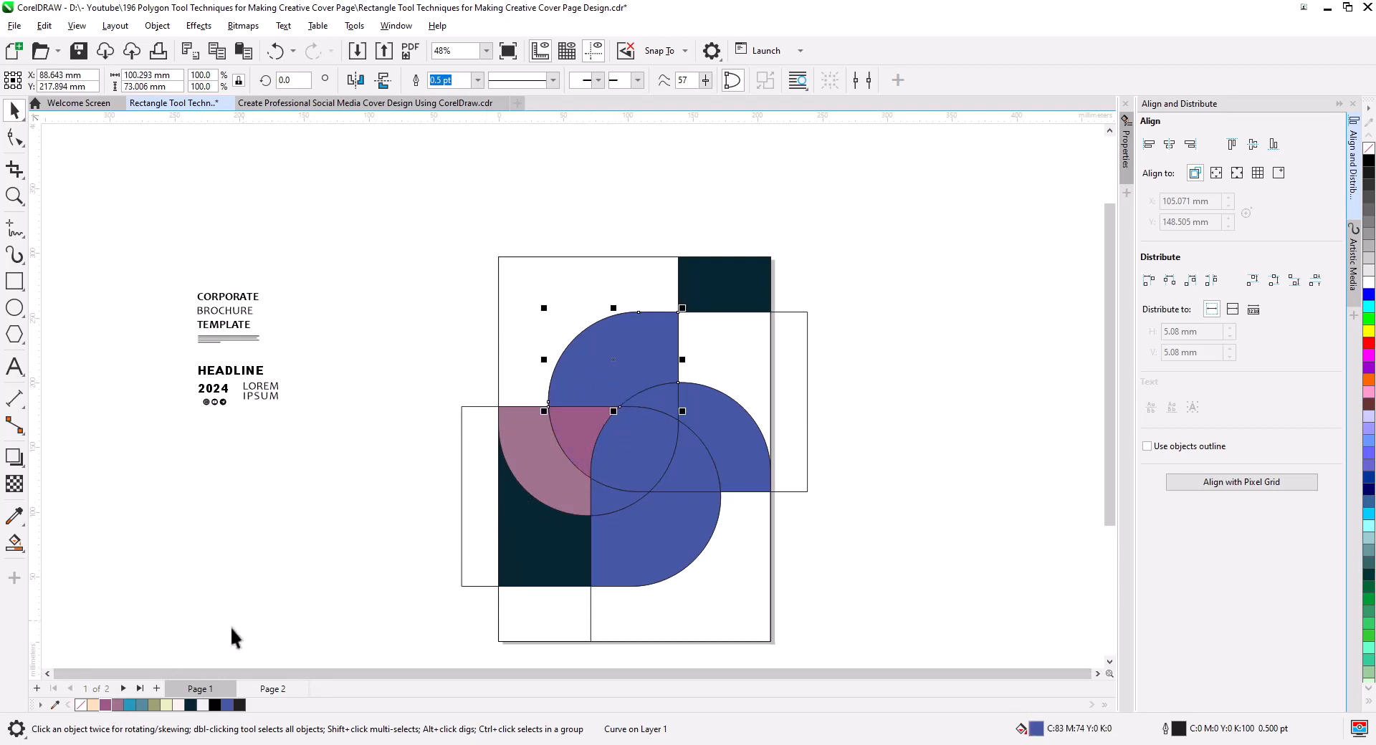
{"action": "left_click", "coordinate": [93, 706]}
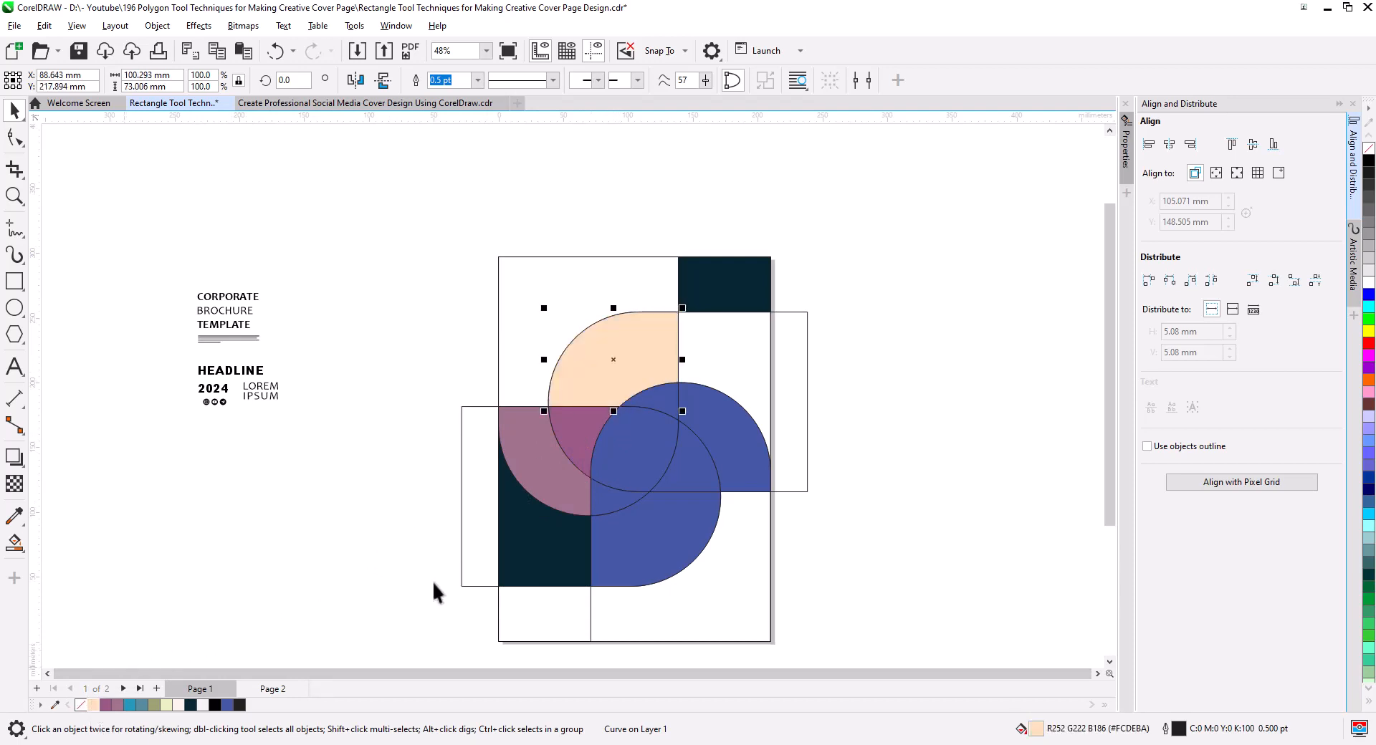
{"action": "left_click", "coordinate": [659, 407]}
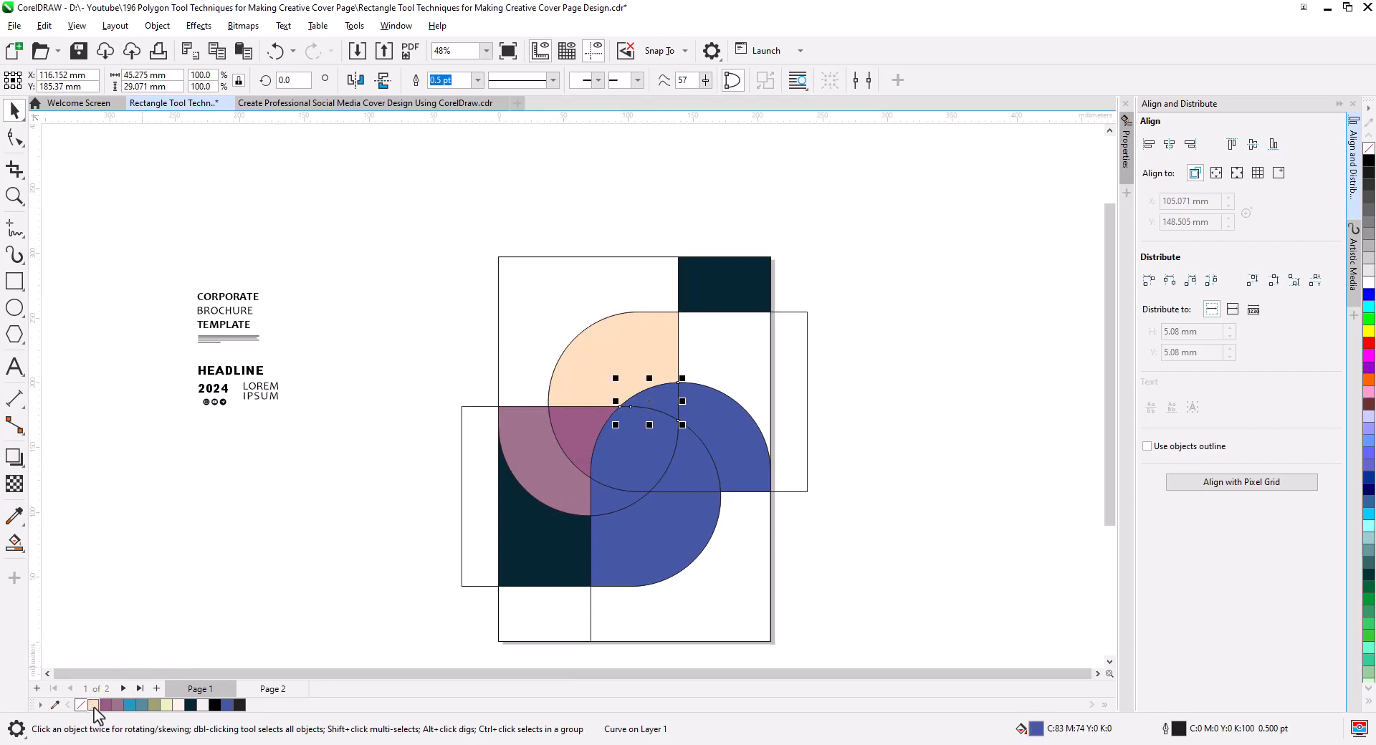
{"action": "left_click", "coordinate": [93, 706]}
Fill the overlap between the right and bottom petals with olive #9BA171 and the right petal with pale green #E8F2C0.
{"action": "left_click", "coordinate": [703, 450]}
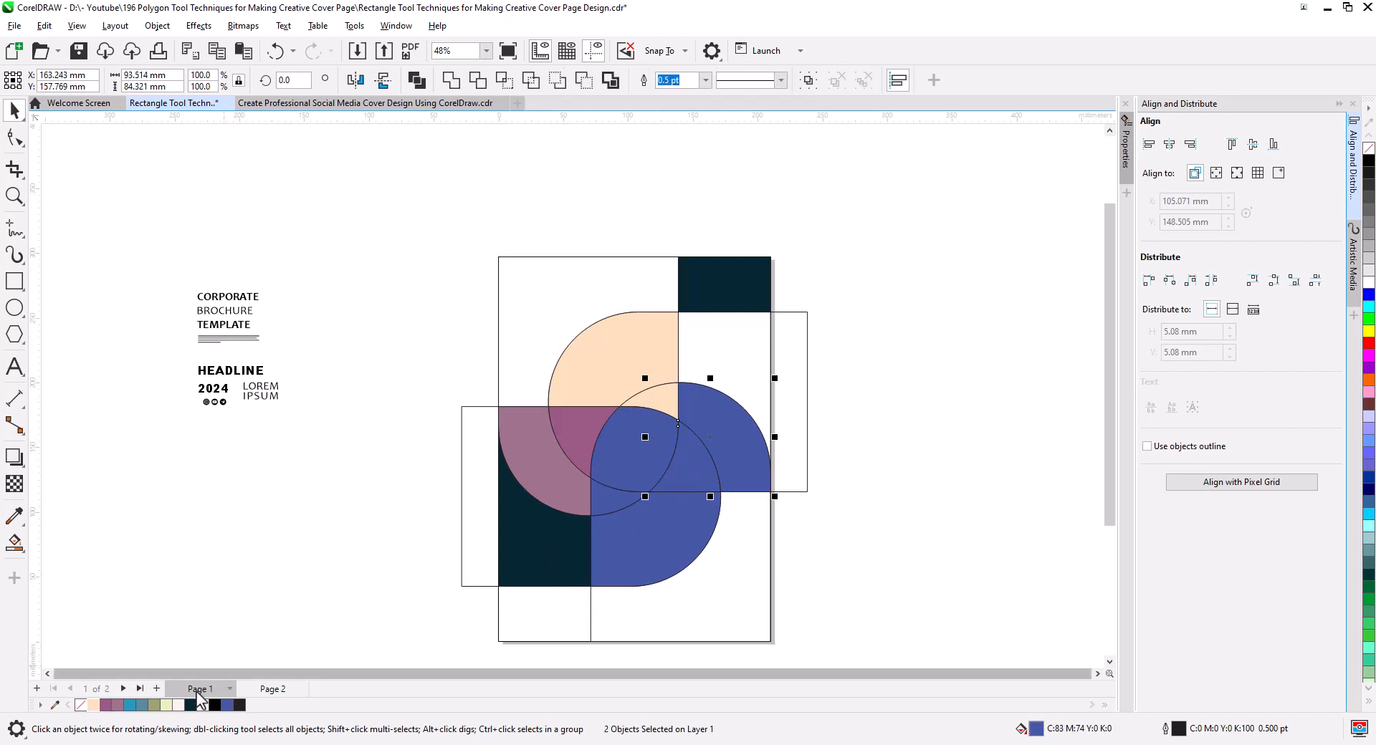
{"action": "left_click", "coordinate": [831, 552]}
{"action": "left_click", "coordinate": [706, 473]}
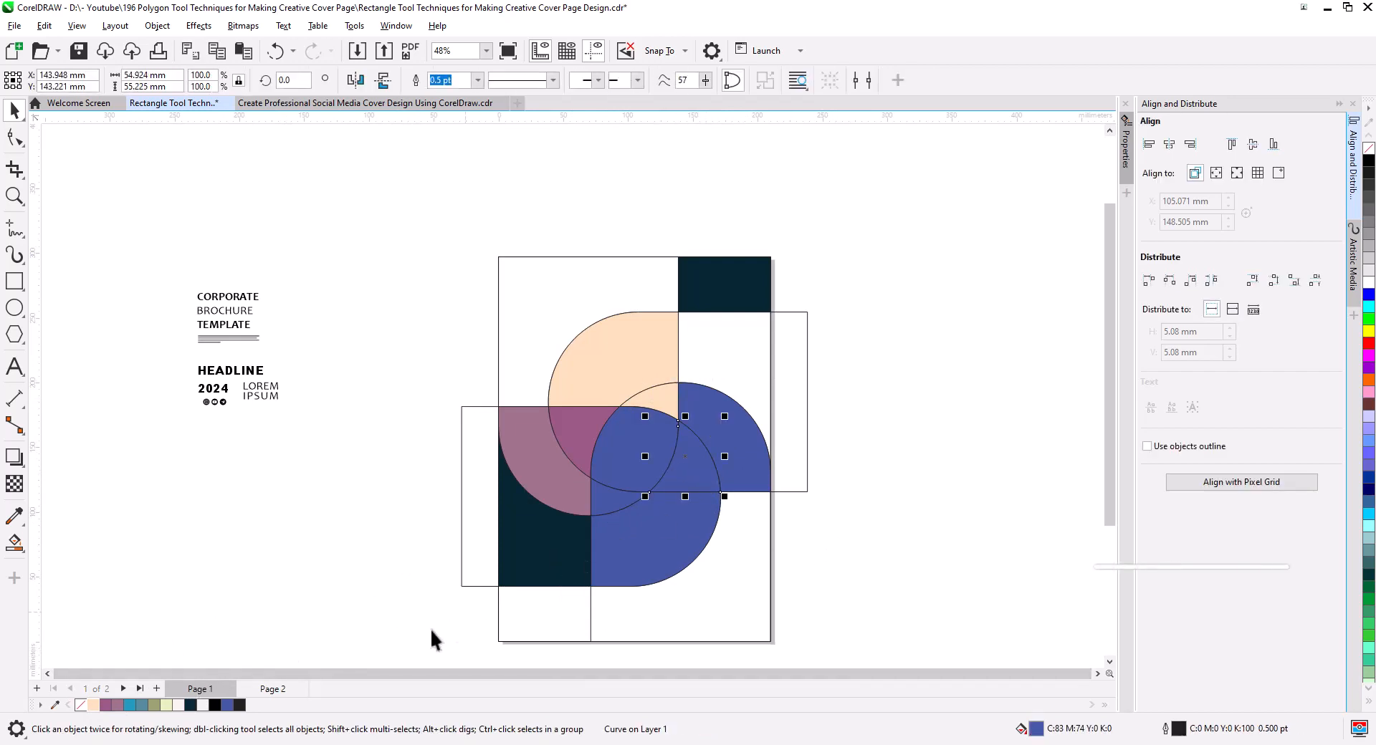
{"action": "left_click", "coordinate": [157, 705]}
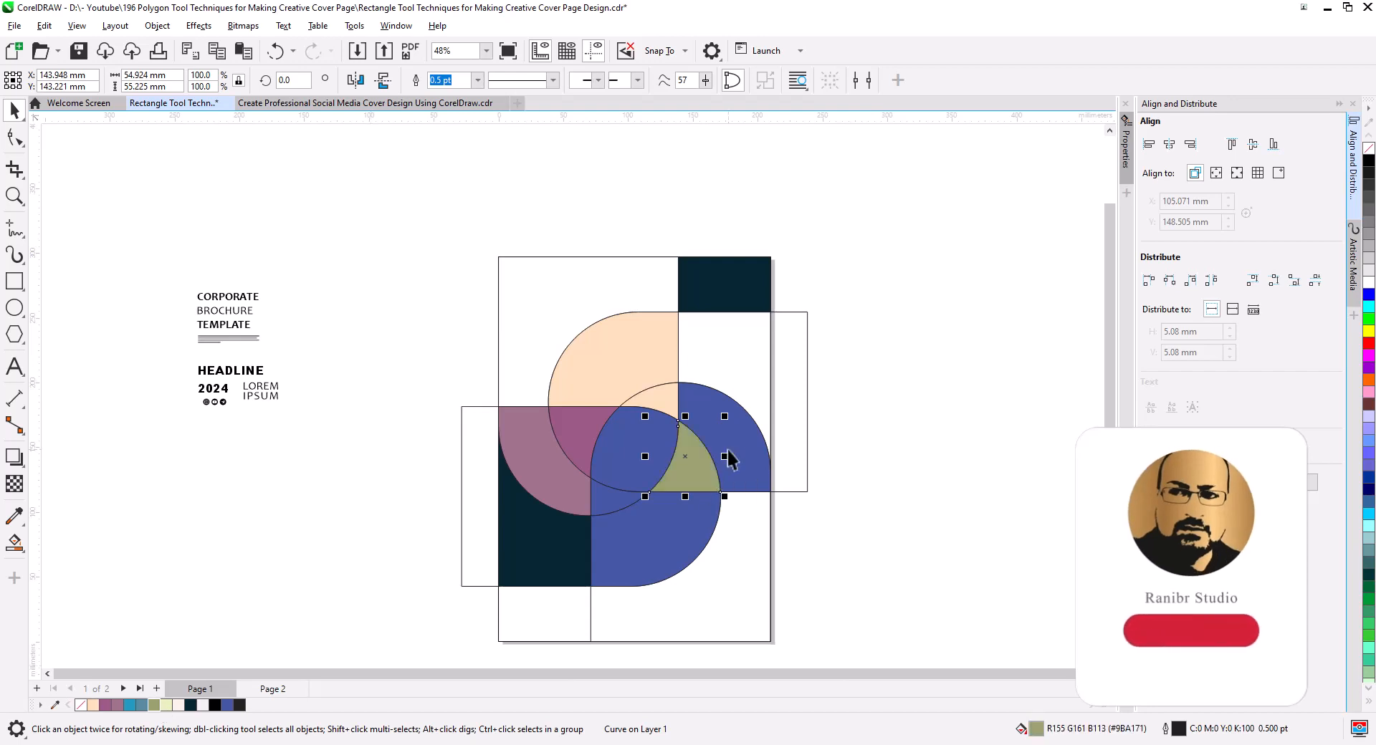
{"action": "left_click", "coordinate": [728, 461]}
{"action": "left_click", "coordinate": [167, 705]}
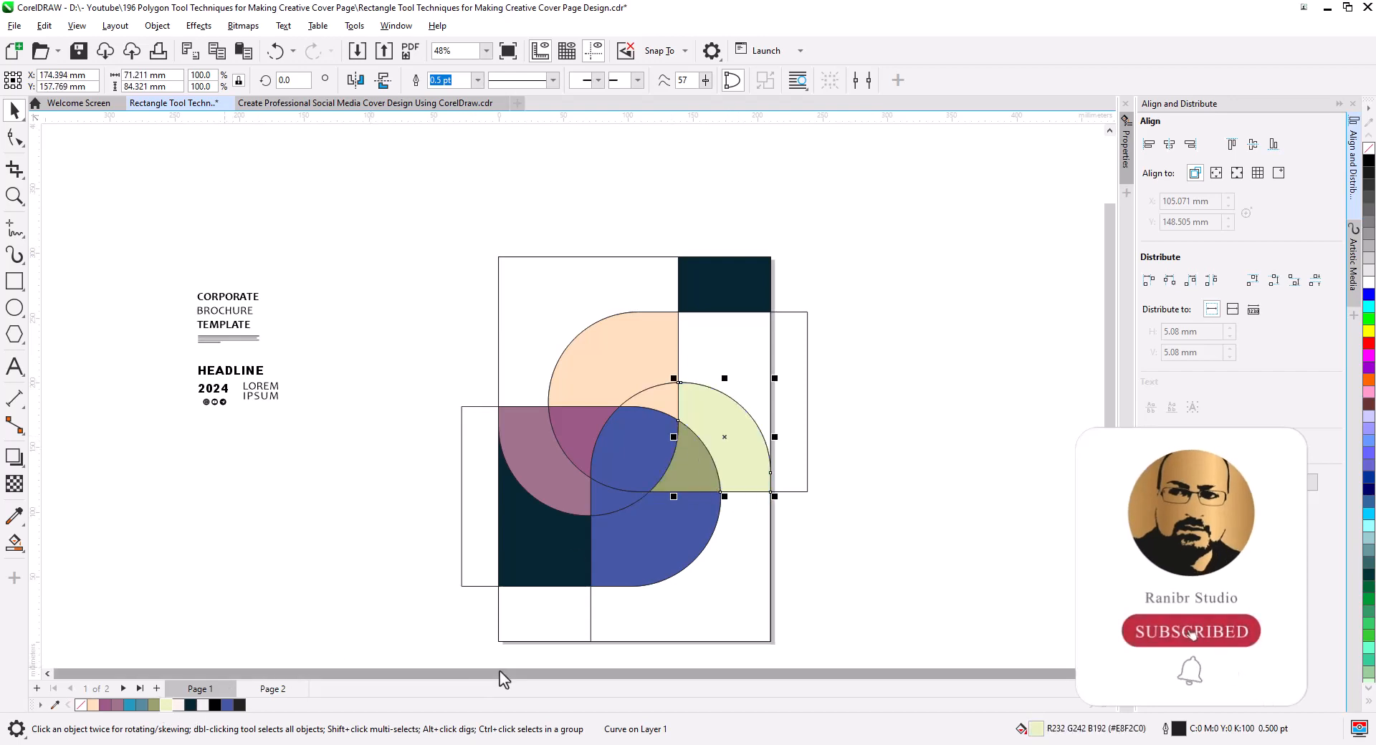
Fill the small sliver below the pinwheel's center with bright teal-blue and the bottom petal with muted grey-blue.
{"action": "left_click", "coordinate": [837, 553]}
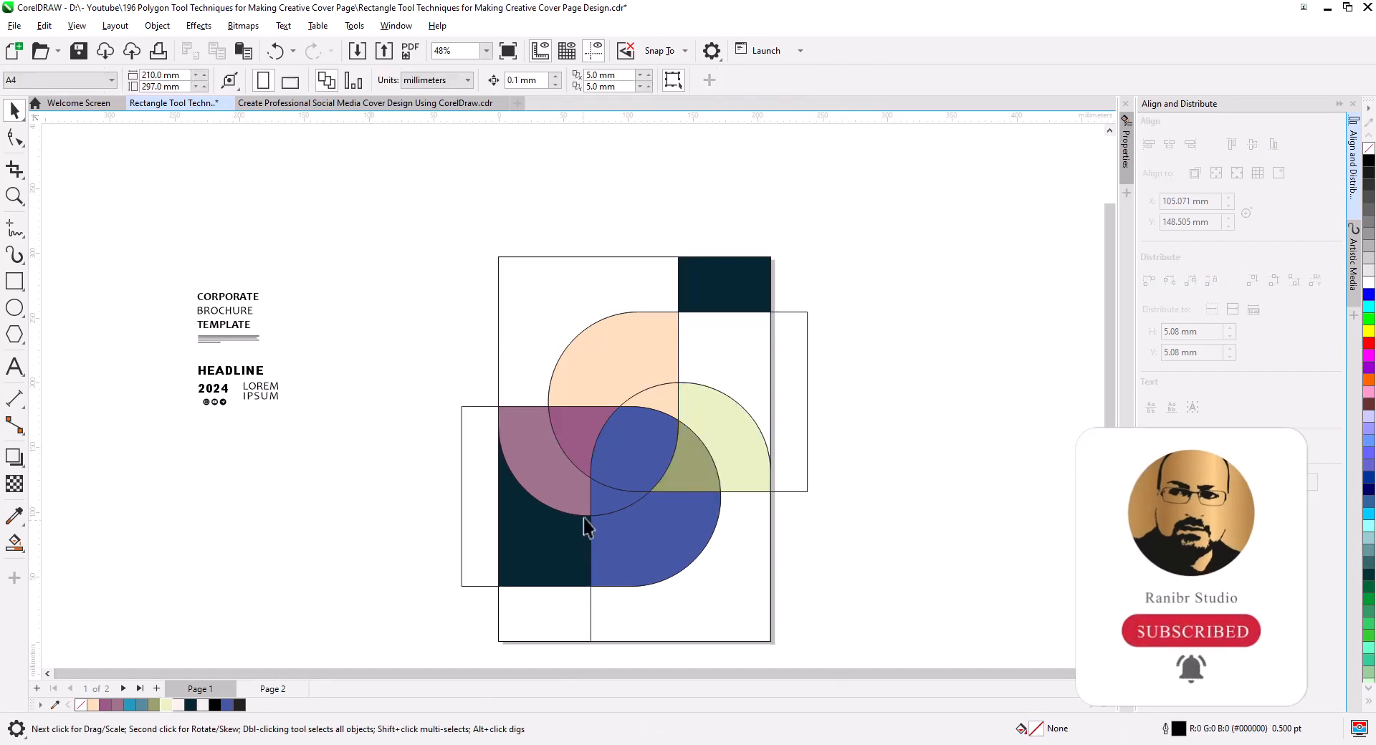
{"action": "left_click", "coordinate": [600, 497]}
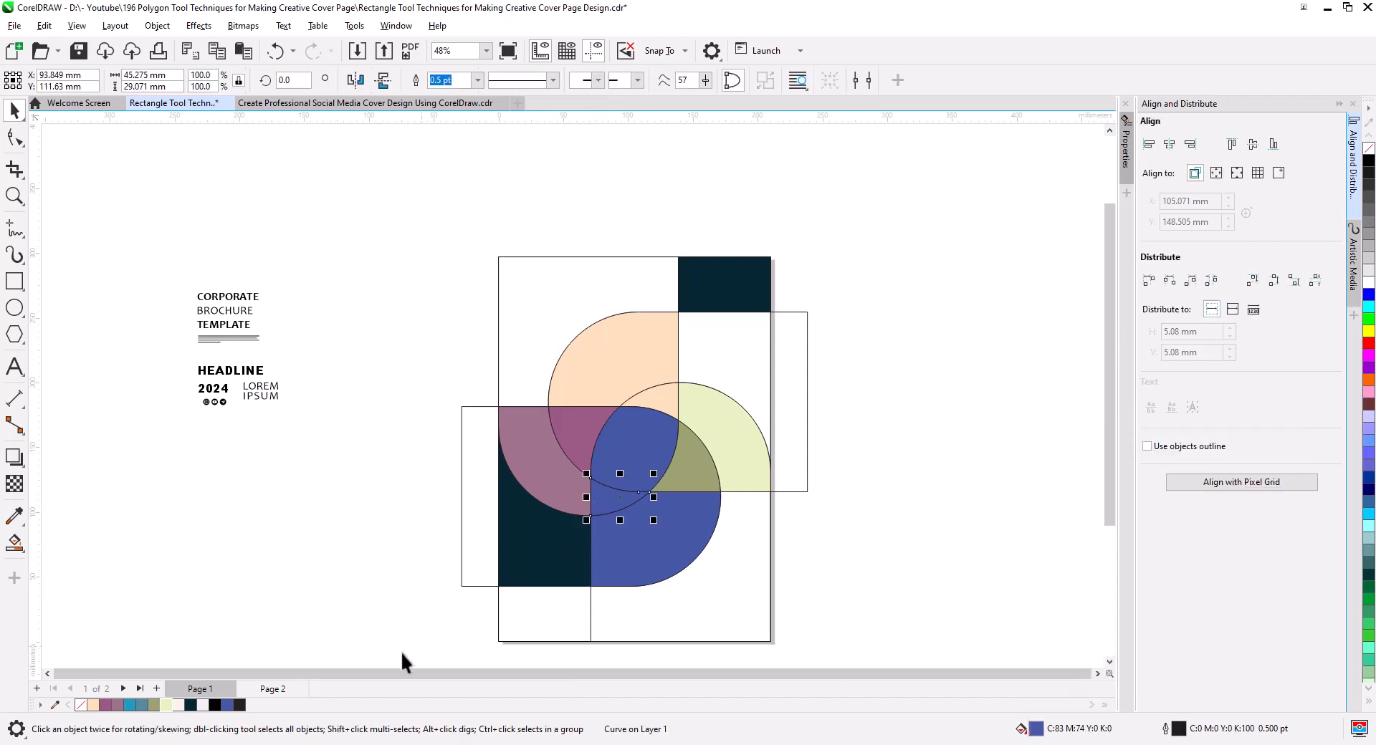
{"action": "left_click", "coordinate": [130, 705]}
{"action": "left_click", "coordinate": [622, 564]}
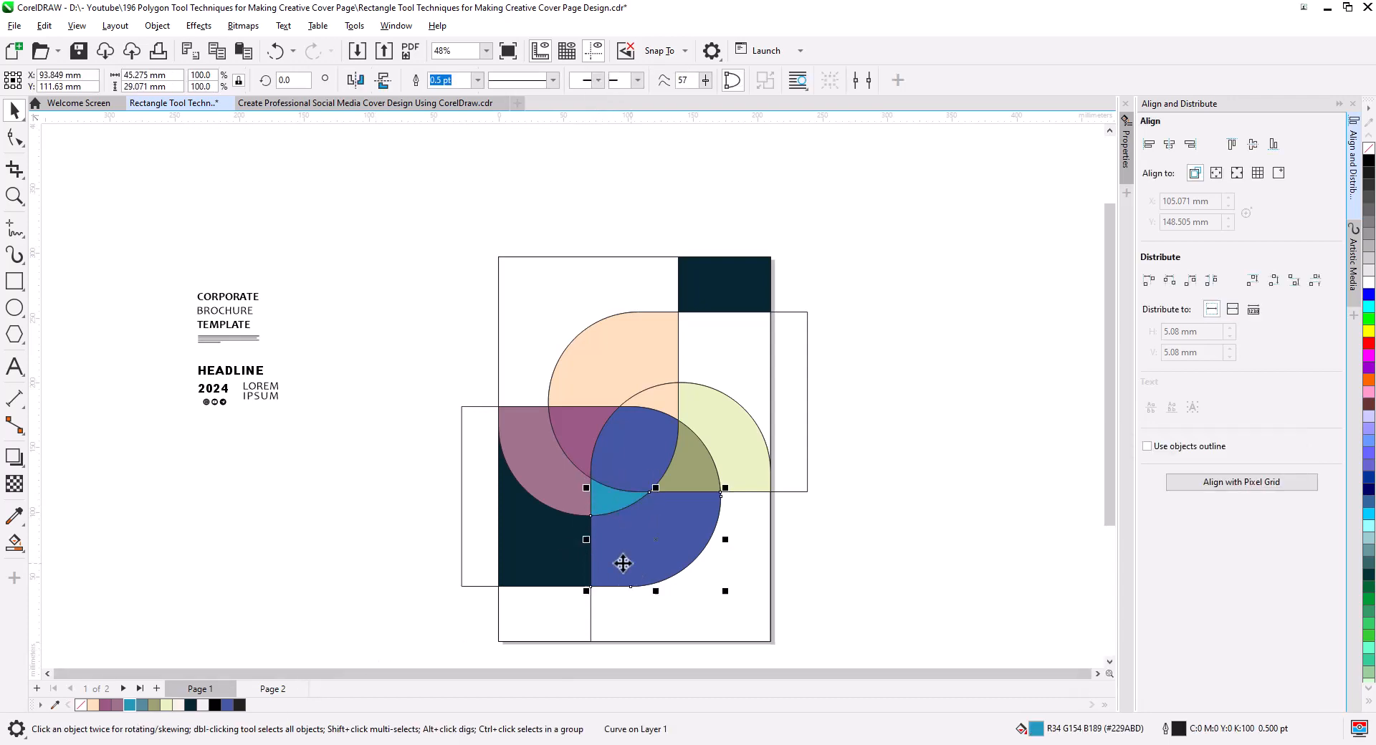
{"action": "left_click", "coordinate": [142, 705]}
{"action": "left_click", "coordinate": [844, 541]}
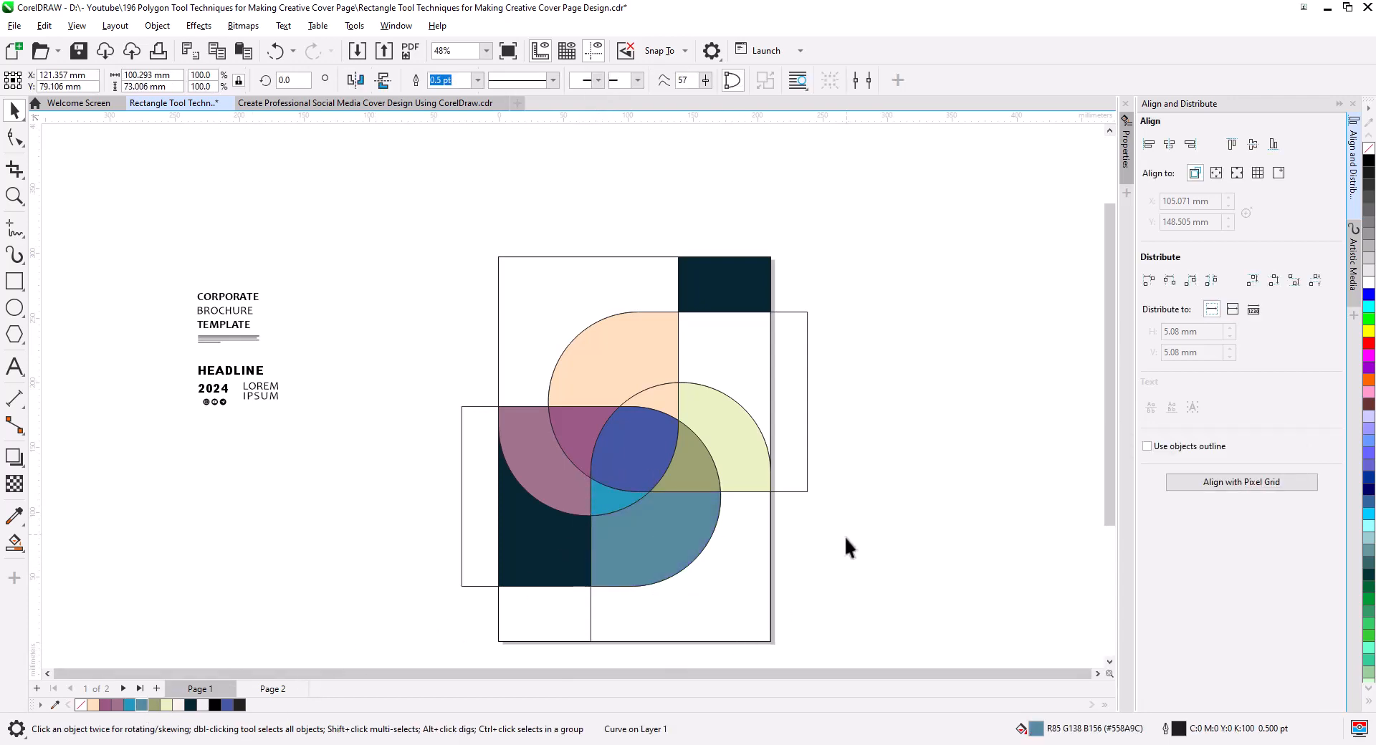
Select all nine colored pinwheel regions and give them a 4 pt white outline.
{"action": "left_click", "coordinate": [665, 528]}
{"action": "left_click", "coordinate": [688, 480], "text": "shift"}
{"action": "left_click", "coordinate": [613, 498], "text": "shift"}
{"action": "left_click", "coordinate": [623, 459], "text": "shift"}
{"action": "left_click", "coordinate": [741, 444], "text": "shift"}
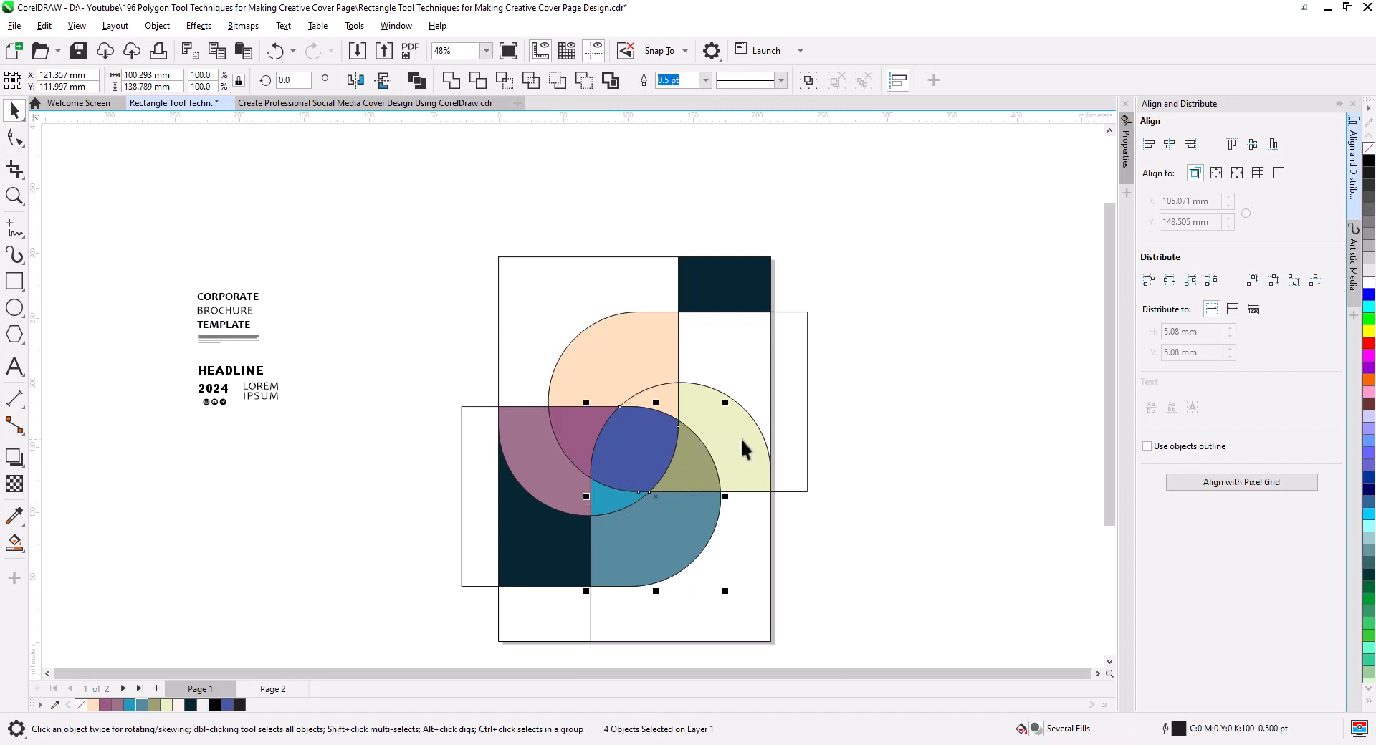
{"action": "left_click", "coordinate": [629, 369], "text": "shift"}
{"action": "left_click", "coordinate": [586, 432], "text": "shift"}
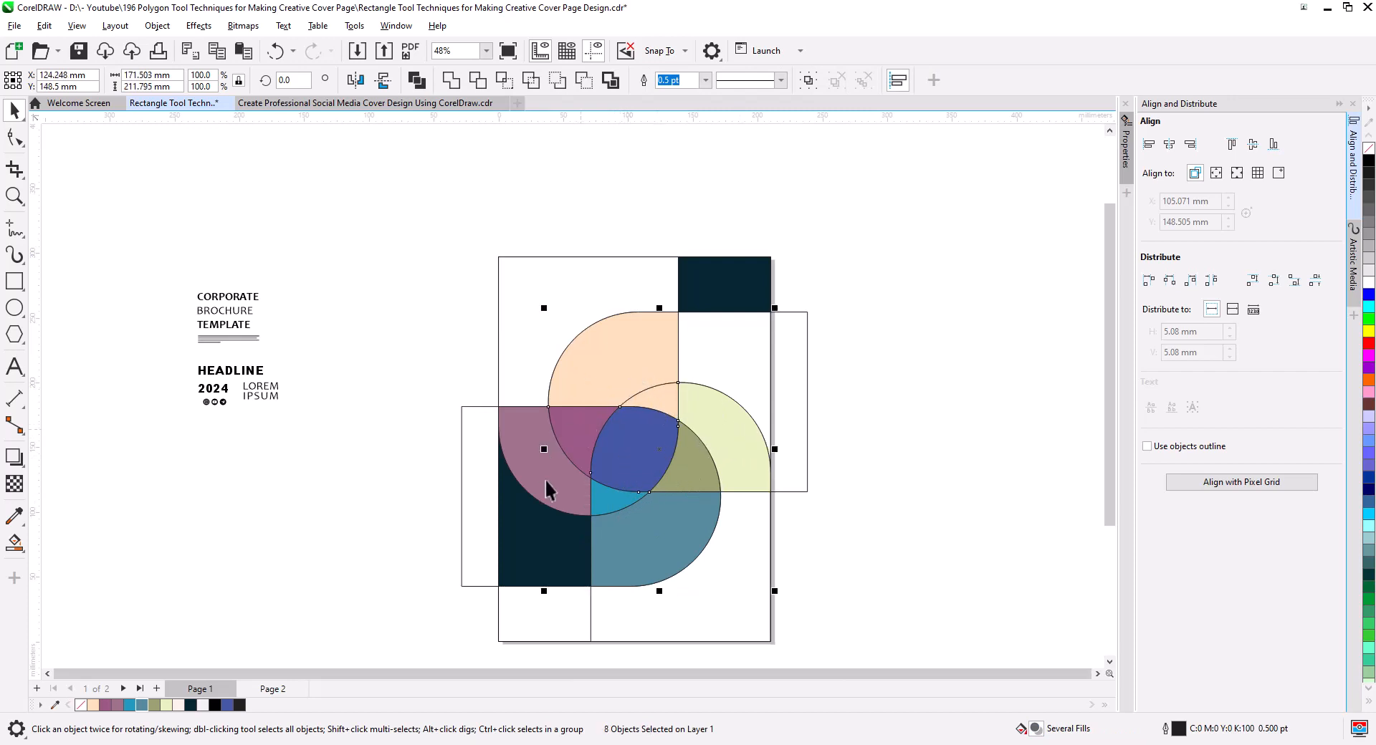
{"action": "left_click", "coordinate": [544, 479], "text": "shift"}
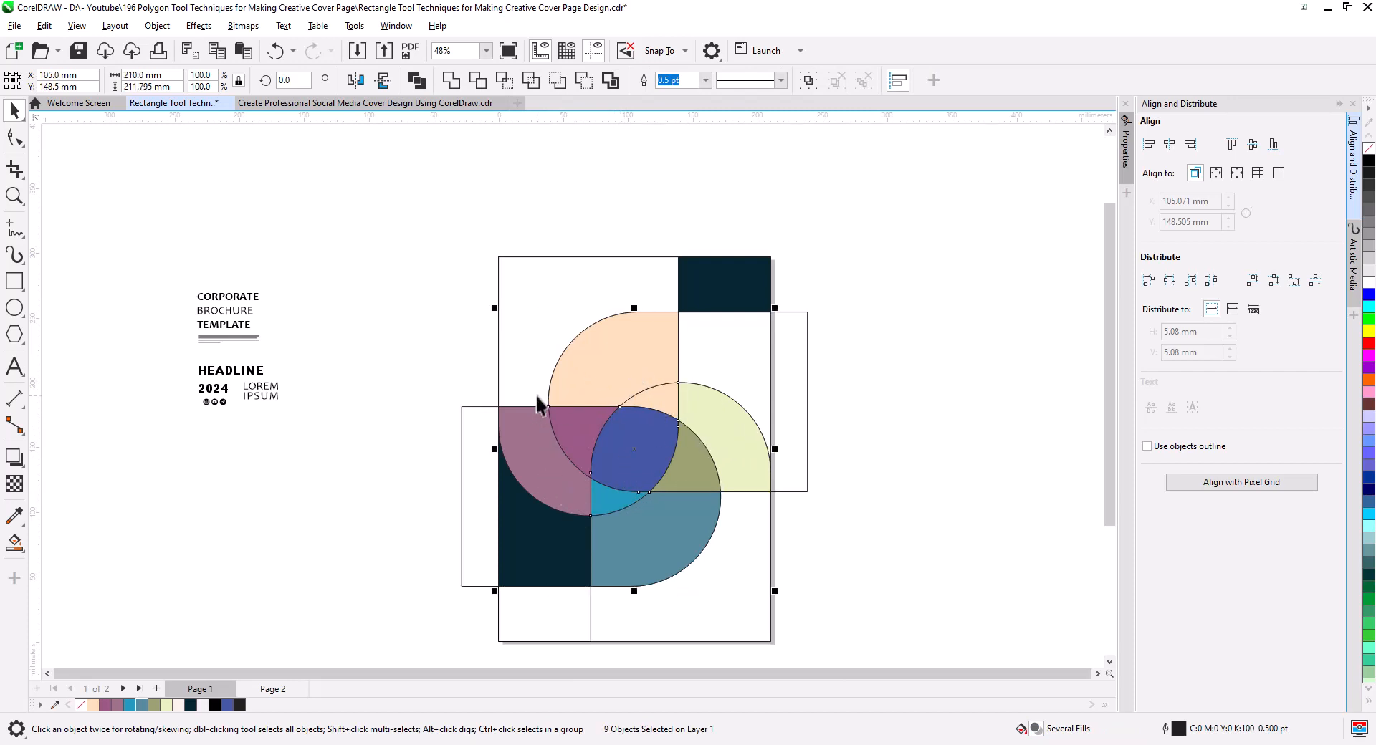
{"action": "left_click", "coordinate": [705, 81]}
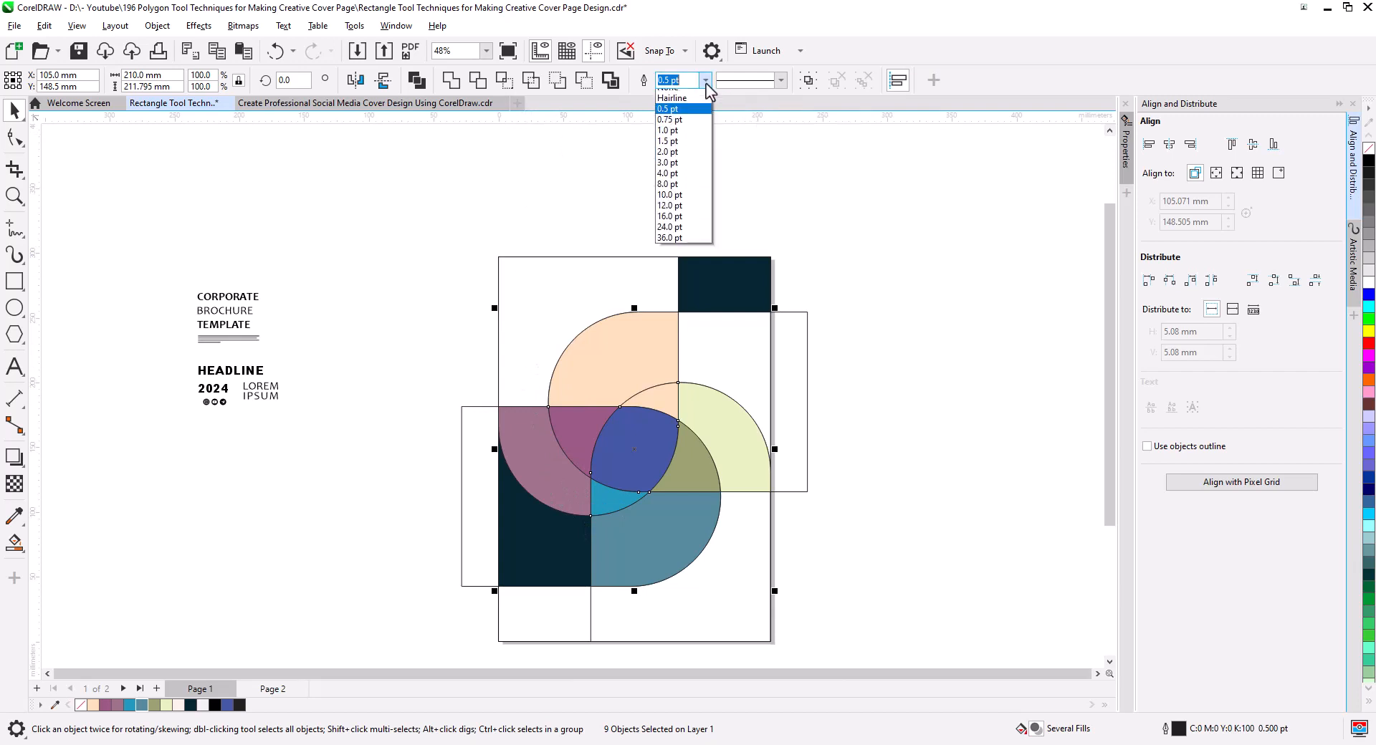
{"action": "left_click", "coordinate": [697, 161]}
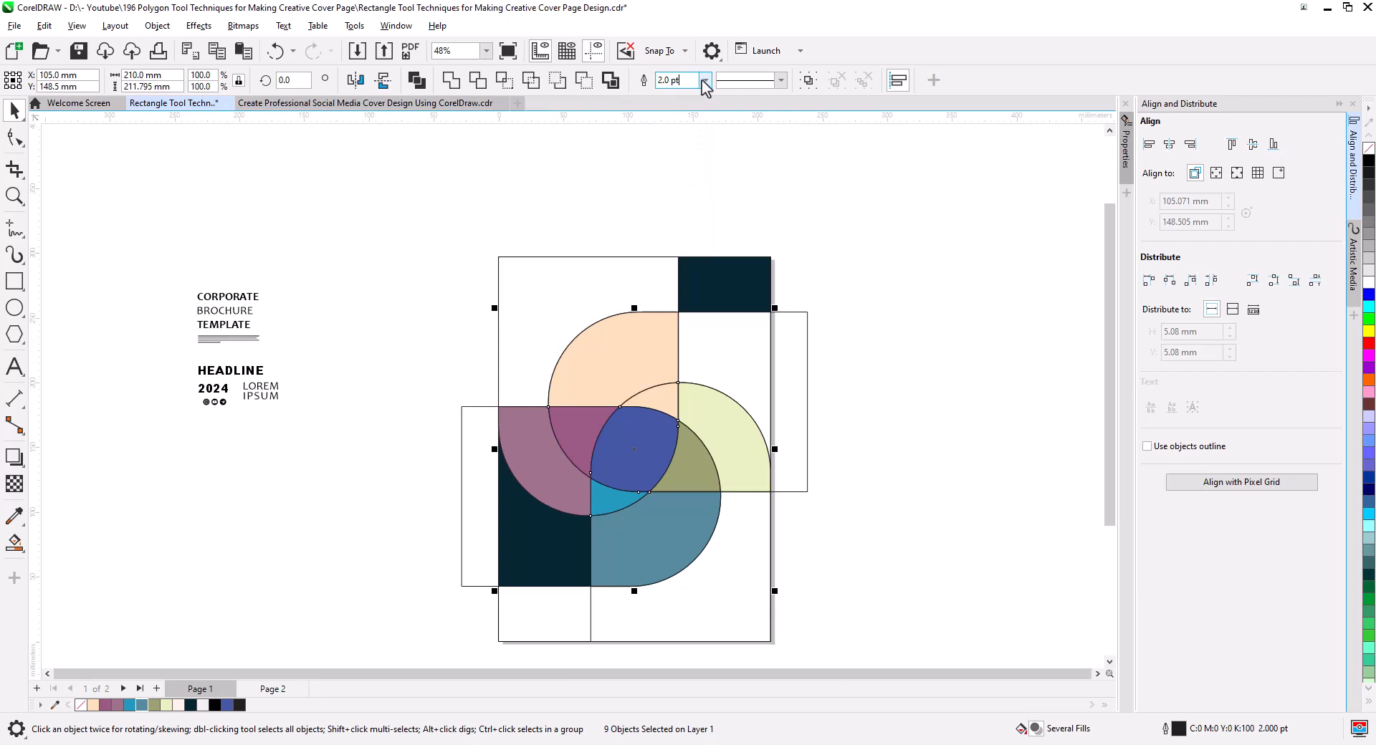
{"action": "left_click", "coordinate": [706, 81]}
{"action": "left_click", "coordinate": [689, 182]}
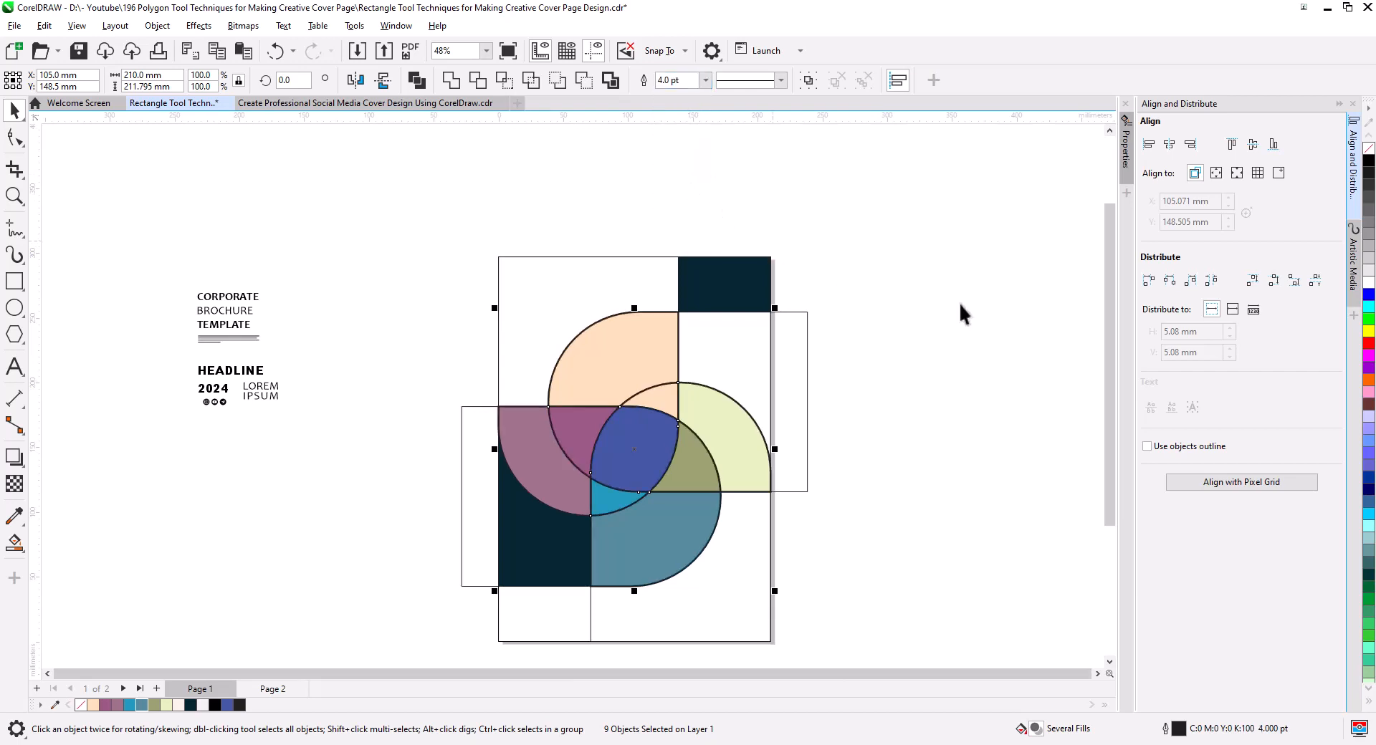
{"action": "right_click", "coordinate": [1368, 283]}
Group the nine colored pinwheel regions and bring the group to the front of the page.
{"action": "right_click", "coordinate": [612, 468]}
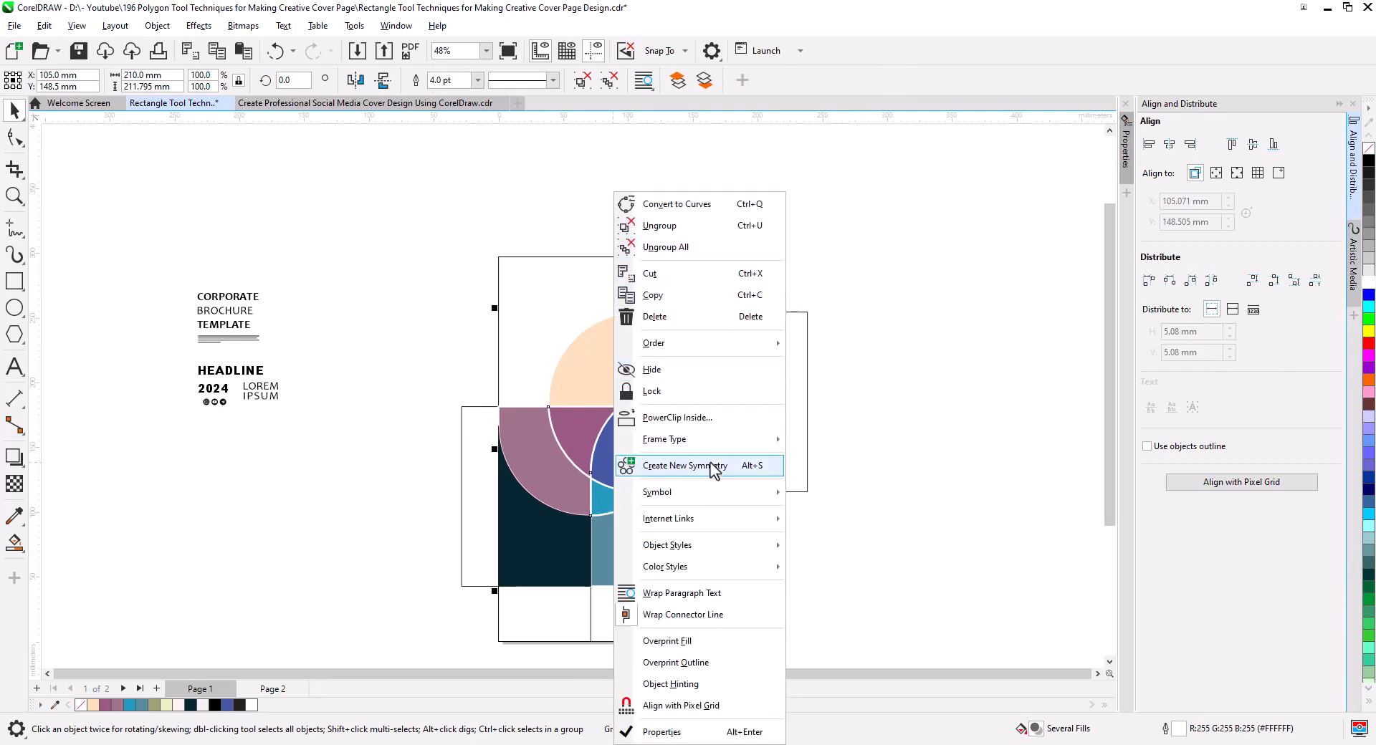
{"action": "mouse_move", "coordinate": [735, 344]}
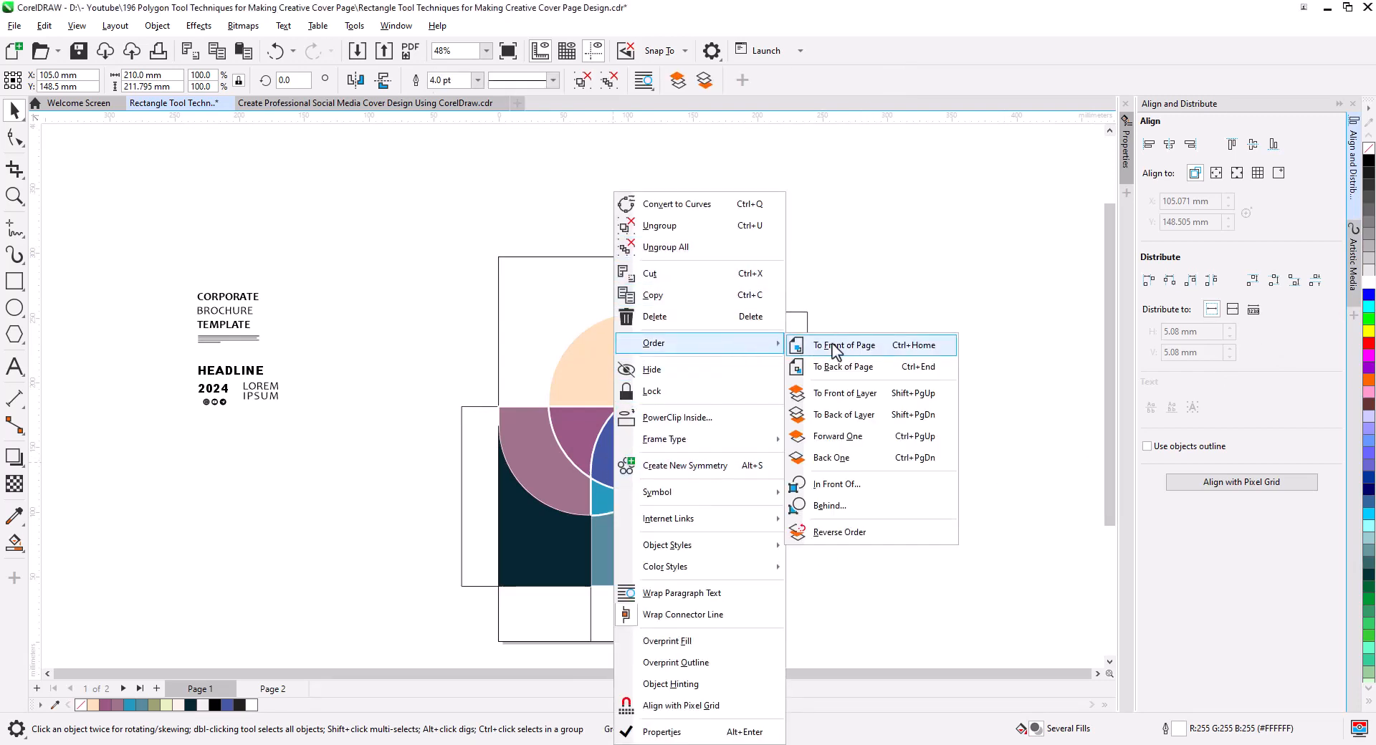
{"action": "left_click", "coordinate": [919, 347]}
{"action": "left_click", "coordinate": [797, 550]}
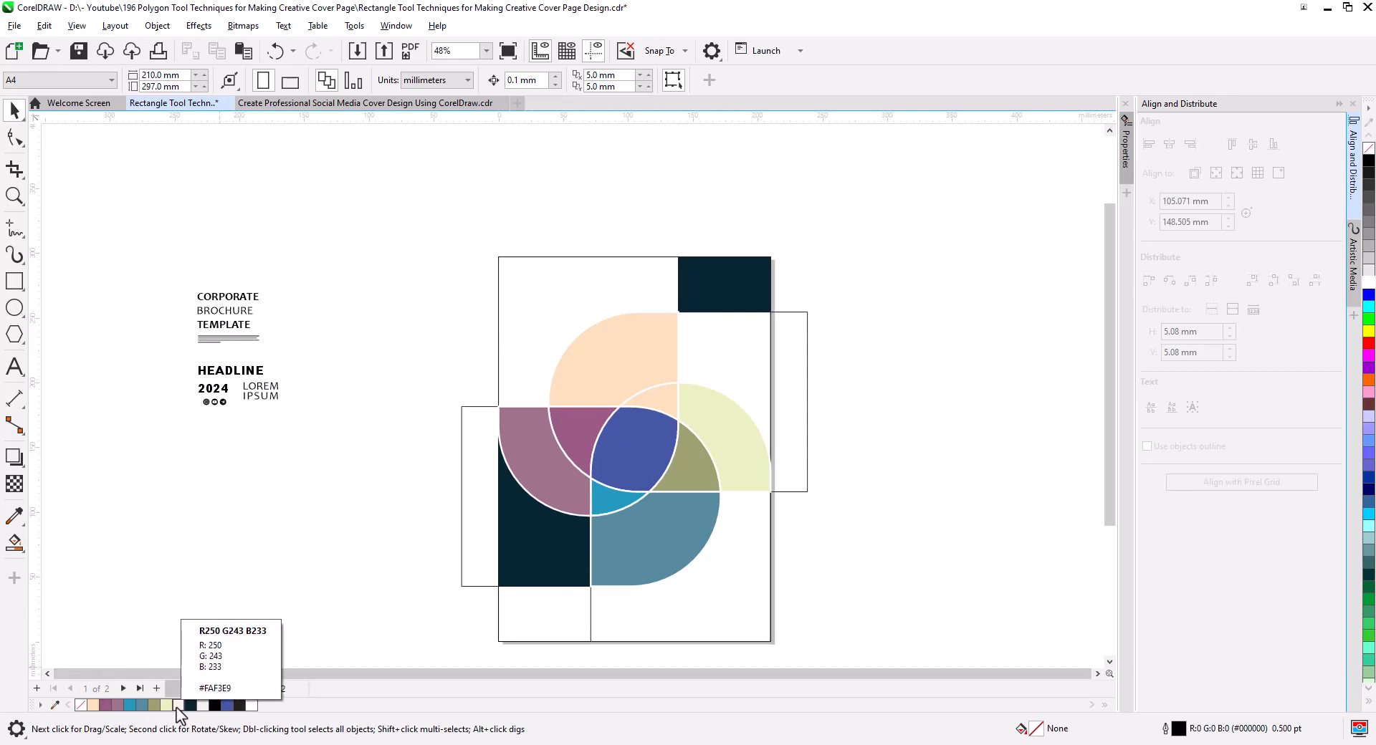
Fill the central overlap of the pinwheel with cream #FAF3E9.
{"action": "left_click_drag", "start_coordinate": [178, 705], "coordinate": [638, 481]}
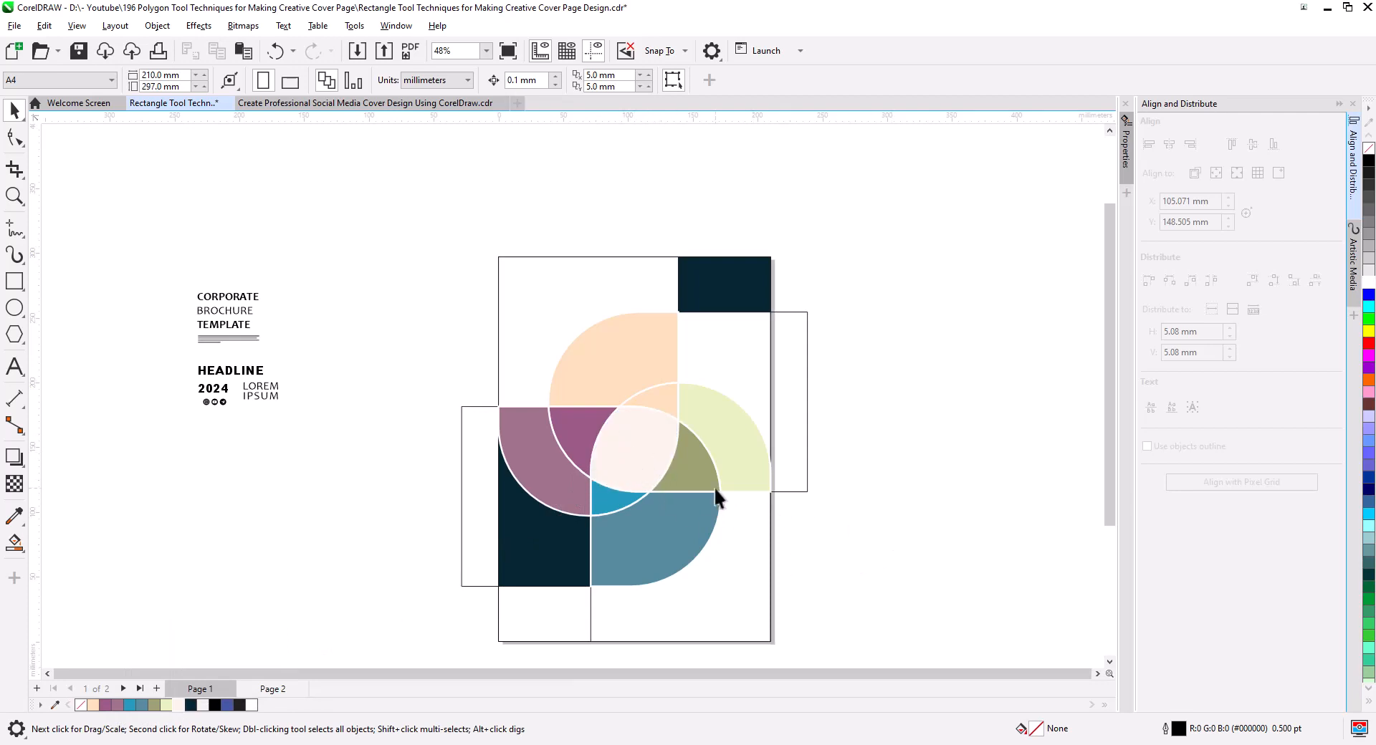
{"action": "left_click", "coordinate": [671, 414]}
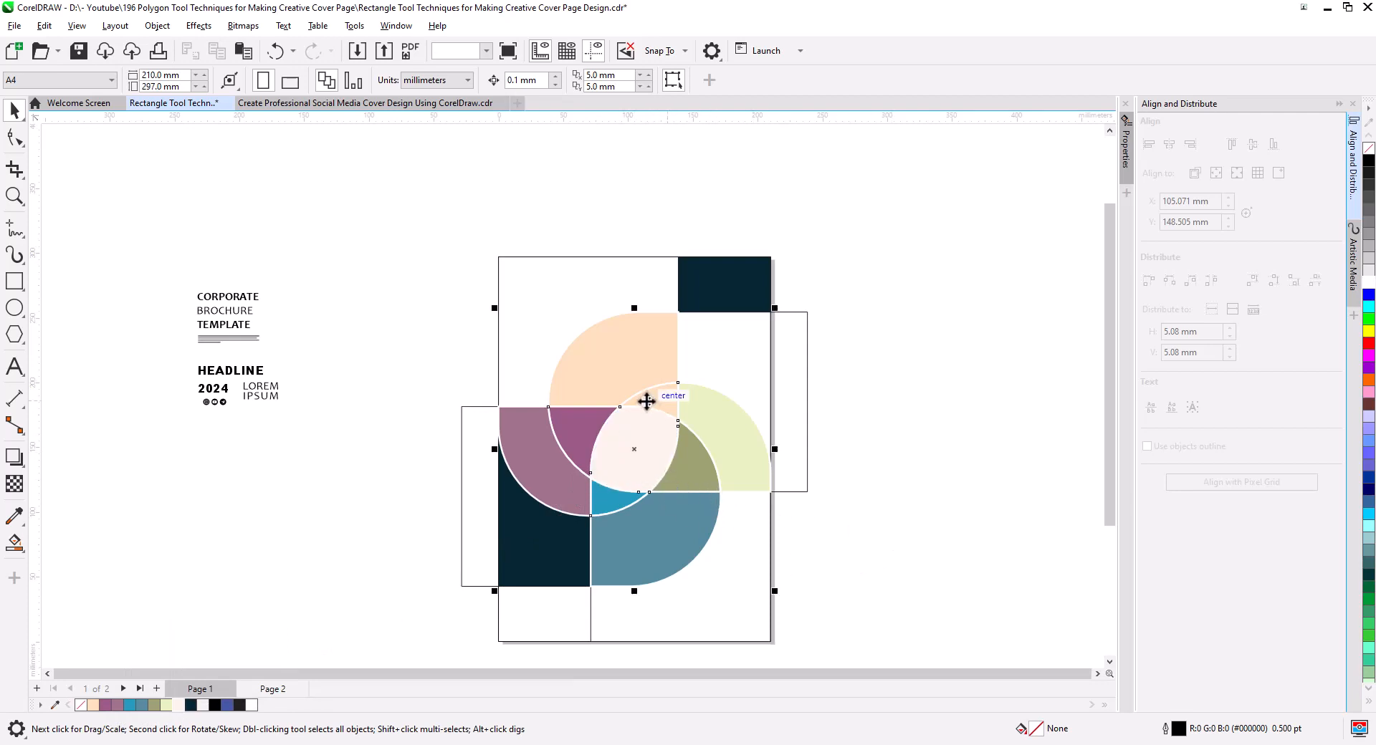
{"action": "left_click", "coordinate": [871, 484]}
Select the remaining unfilled construction outlines and move them off the page, past the left side of the loose text.
{"action": "left_click", "coordinate": [706, 466]}
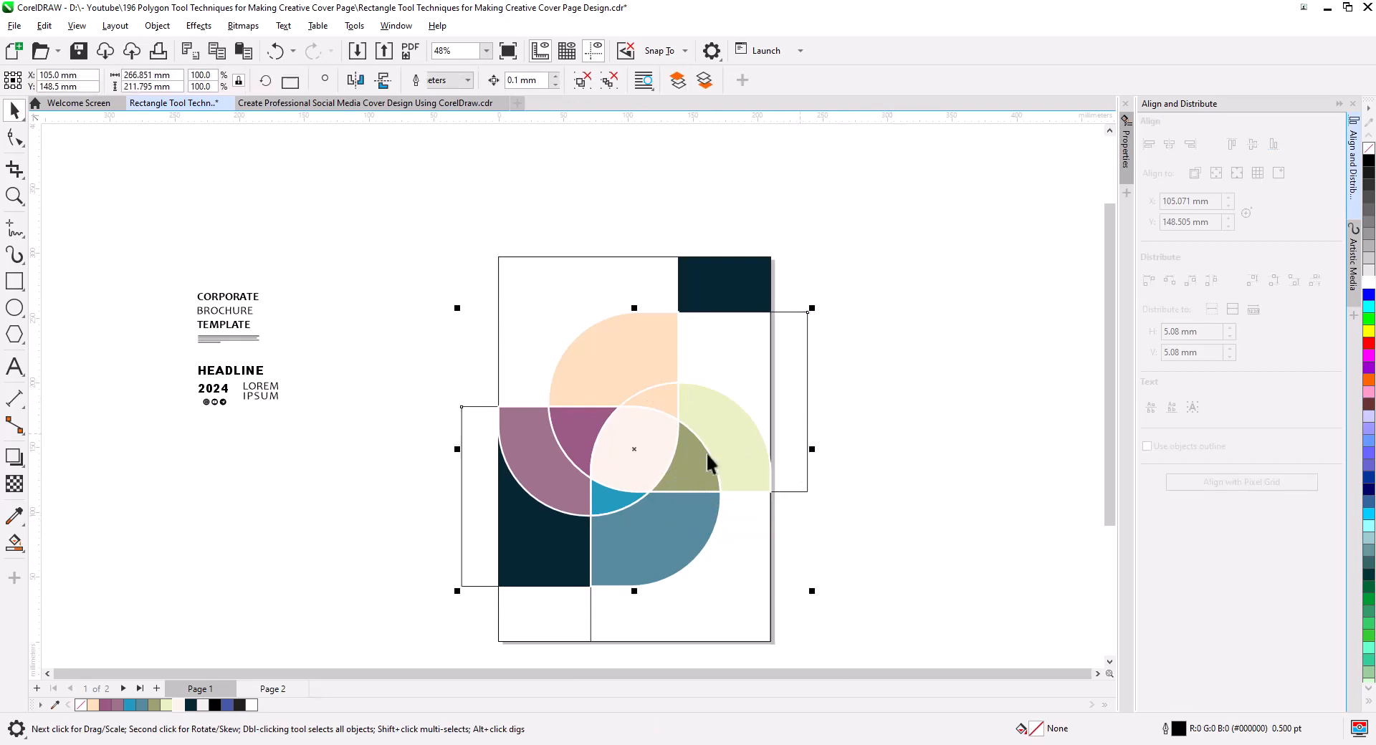
{"action": "left_click", "coordinate": [707, 606], "text": "shift"}
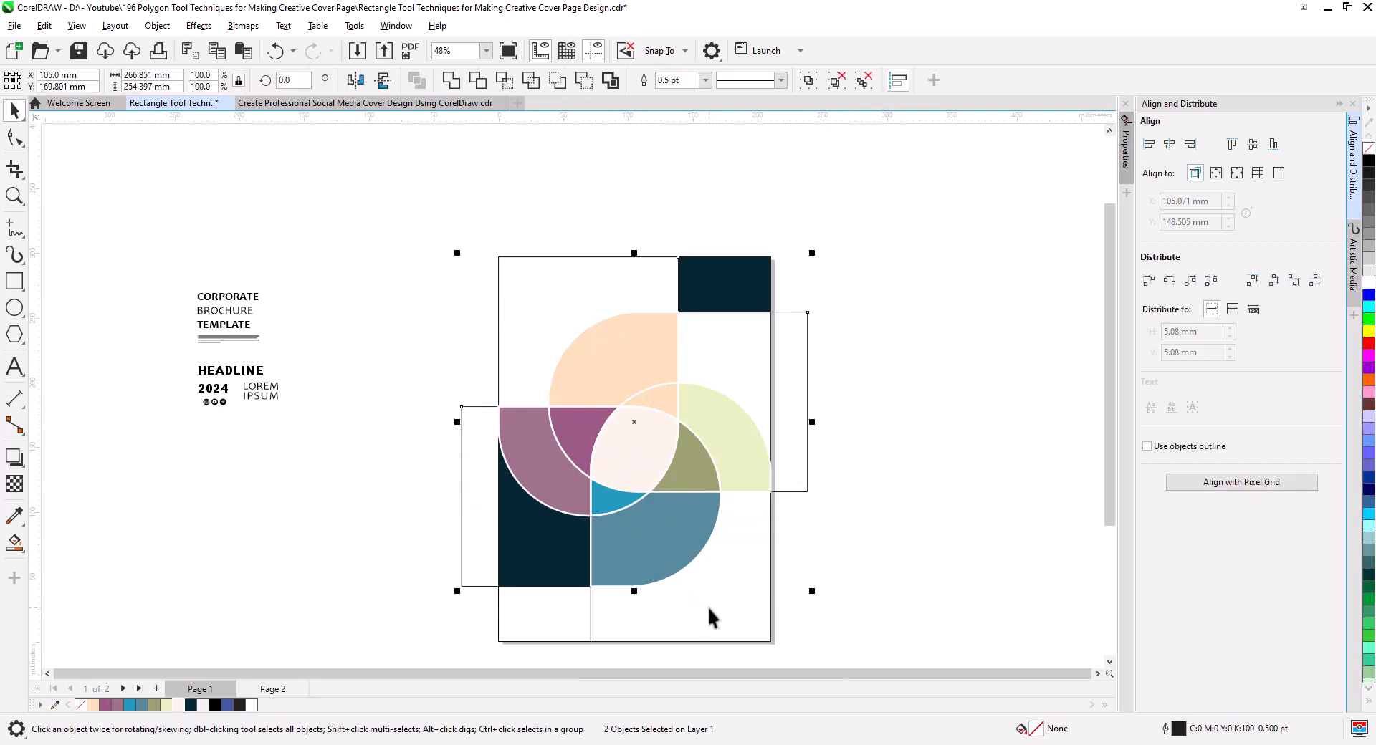
{"action": "left_click", "coordinate": [556, 628], "text": "shift"}
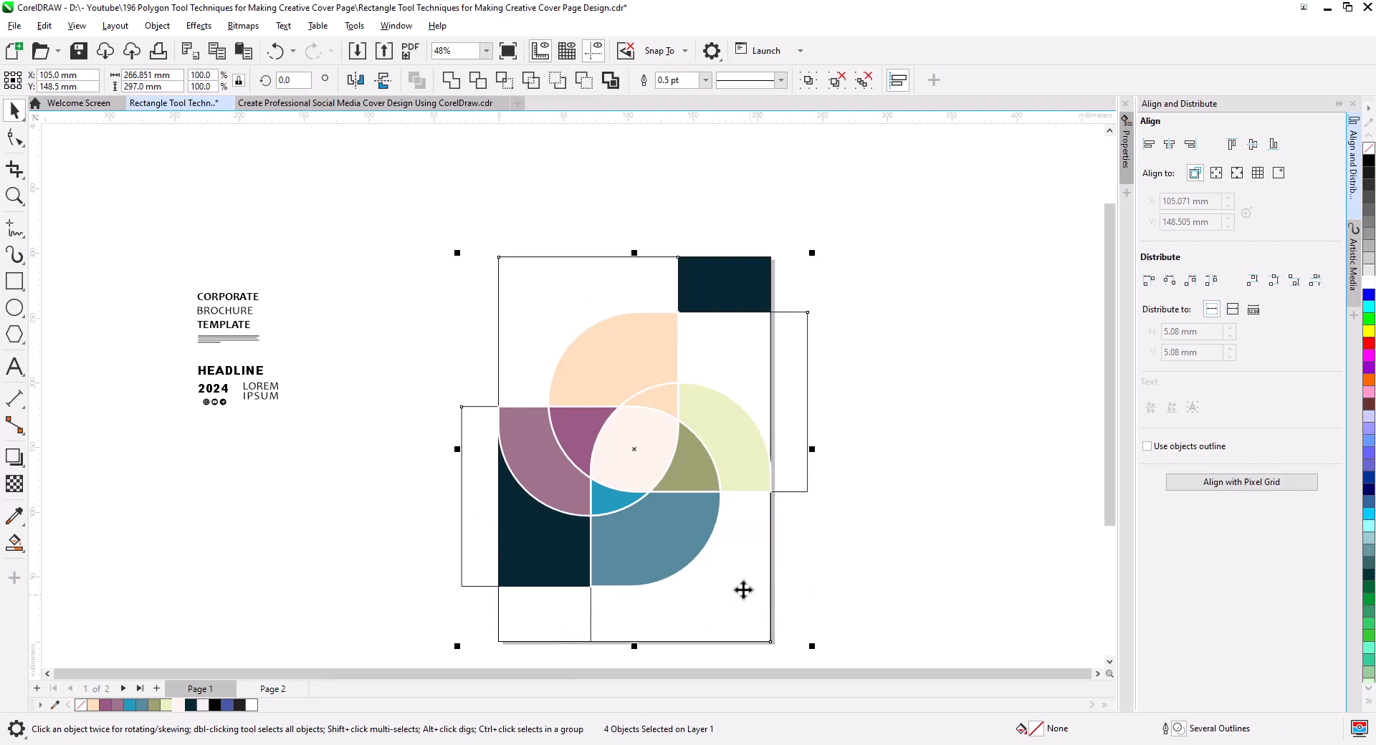
{"action": "left_click", "coordinate": [534, 291], "text": "shift"}
{"action": "left_click", "coordinate": [528, 288], "text": "shift"}
{"action": "scroll", "coordinate": [607, 392], "scroll_direction": "down", "scroll_amount": 2}
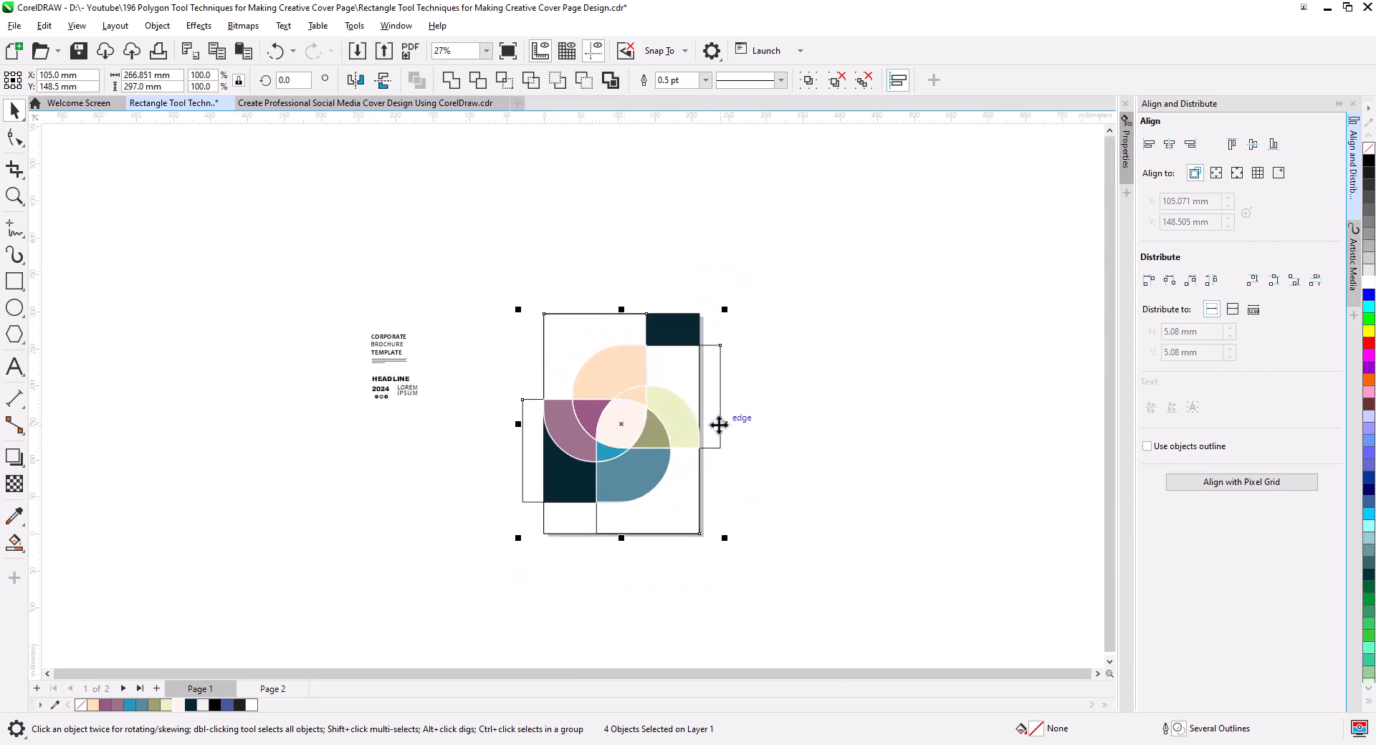
{"action": "left_click_drag", "start_coordinate": [718, 424], "coordinate": [319, 427]}
{"action": "left_click", "coordinate": [447, 502]}
{"action": "scroll", "coordinate": [614, 440], "scroll_direction": "up", "scroll_amount": 2}
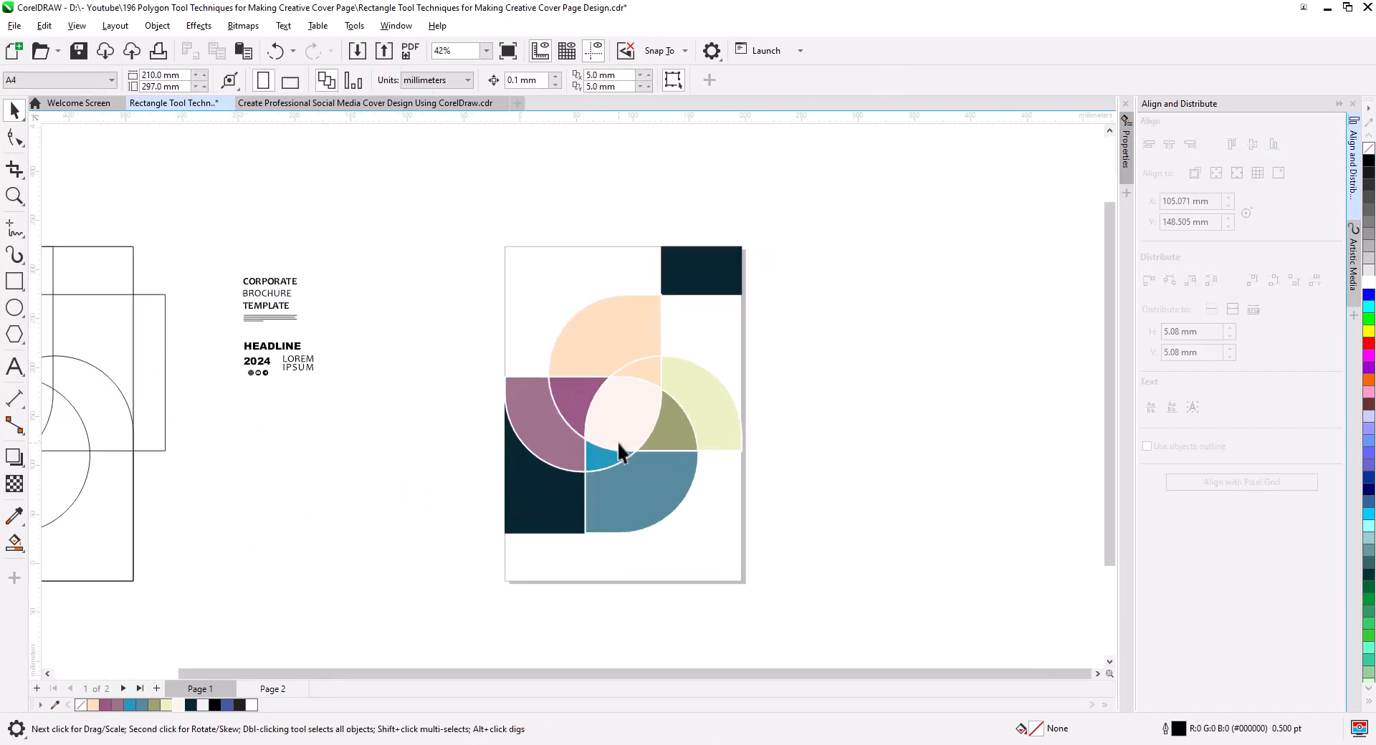
Duplicate the page-sized rectangle from the outlines moved aside and center the copy on the page.
{"action": "left_click_drag", "start_coordinate": [120, 252], "coordinate": [406, 258]}
{"action": "left_click", "coordinate": [444, 291]}
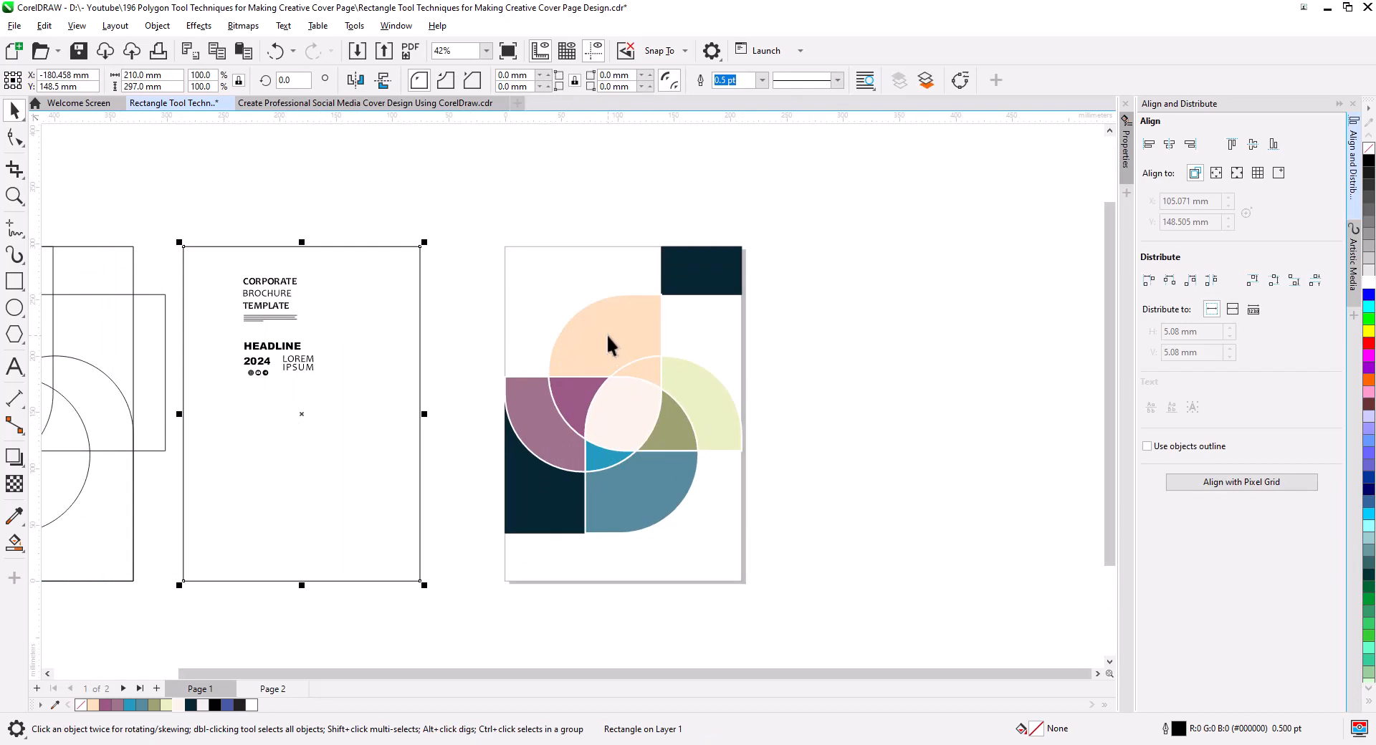
{"action": "key", "text": "p"}
{"action": "left_click", "coordinate": [887, 398]}
Send the centered page-sized rectangle to the back of the layer, behind the cover shapes.
{"action": "left_click", "coordinate": [598, 266]}
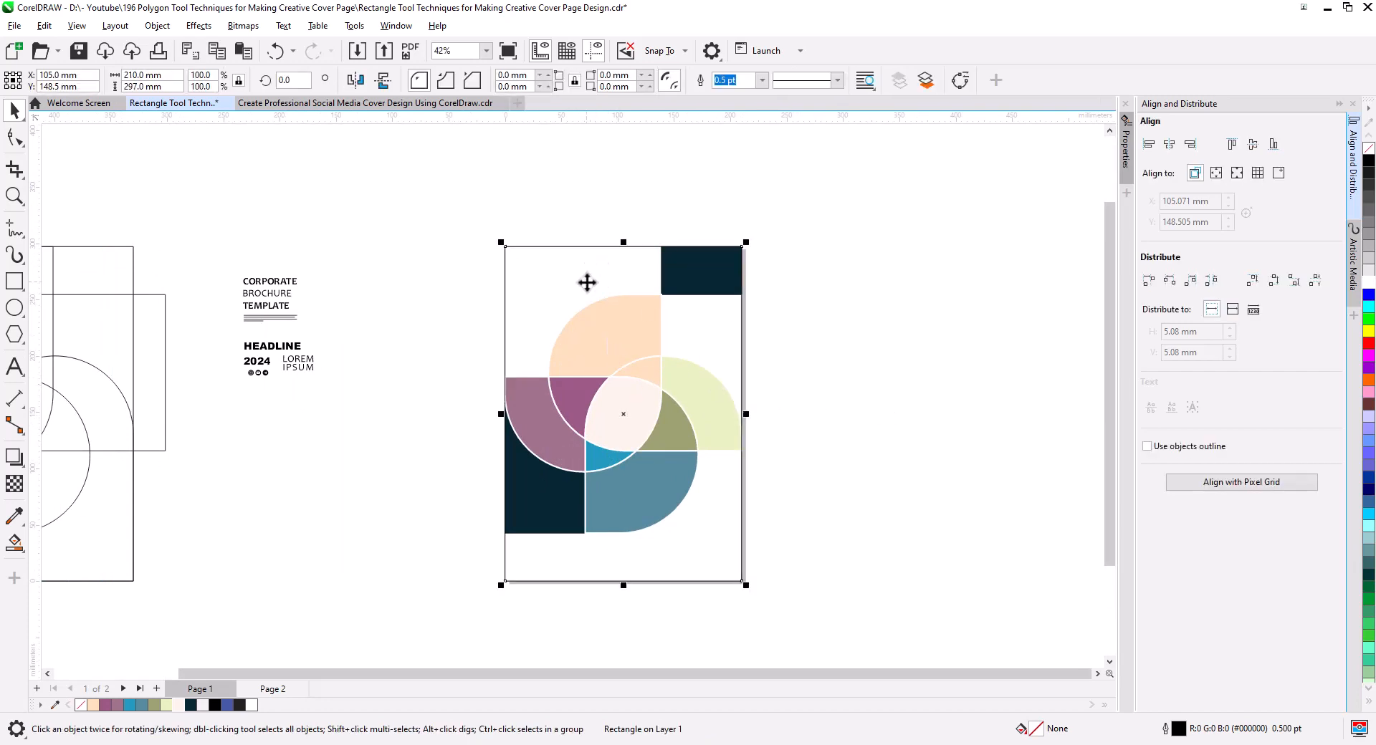
{"action": "key", "text": "shift+Page_Down"}
{"action": "left_click", "coordinate": [769, 382]}
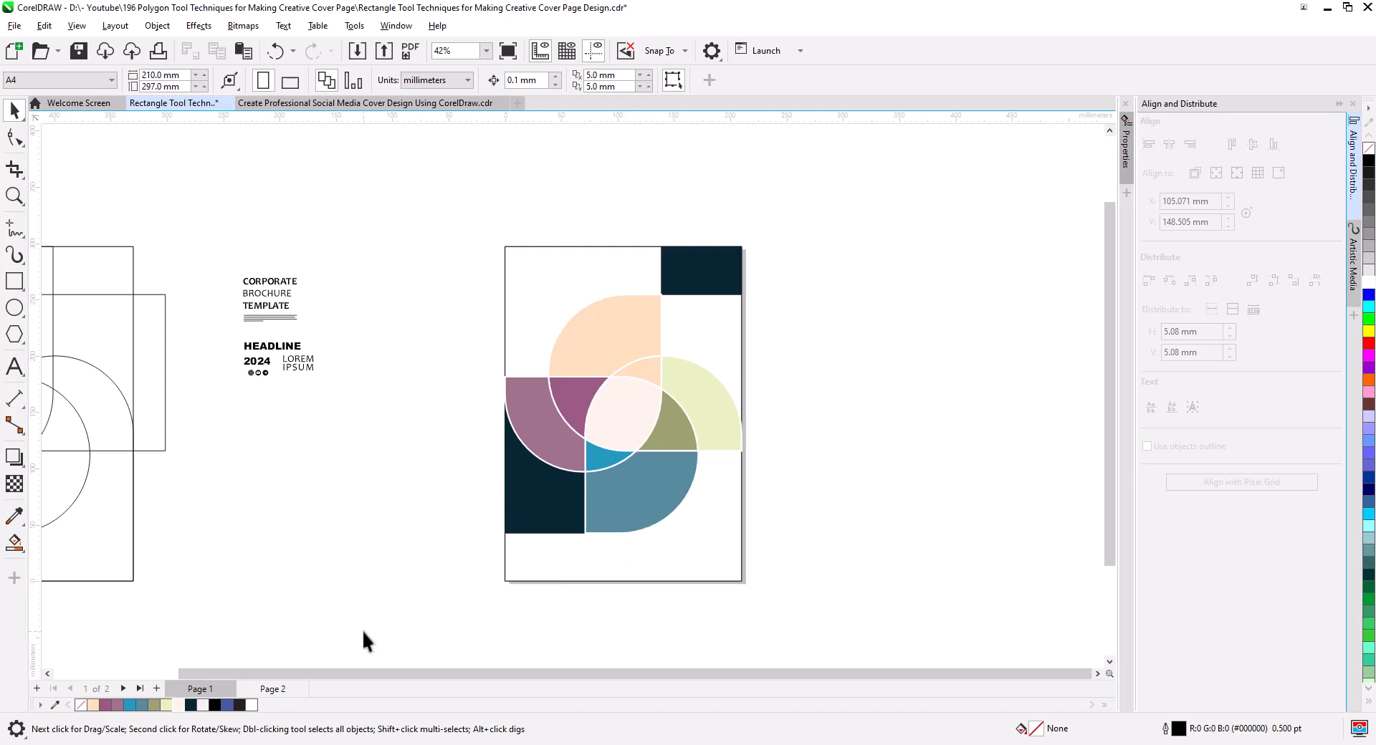
Copy the blue welded pinwheel from Page 2 and paste it onto Page 1.
{"action": "left_click", "coordinate": [267, 688]}
{"action": "left_click", "coordinate": [630, 398]}
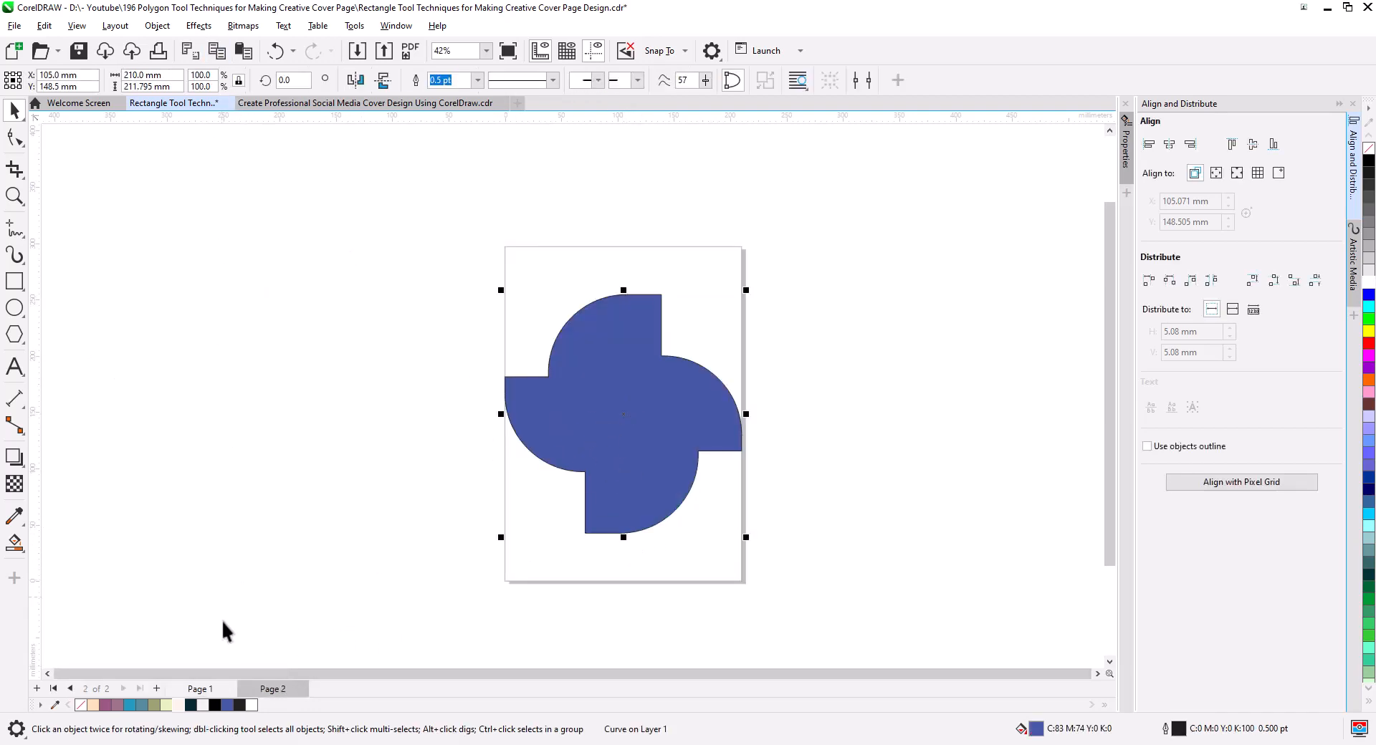
{"action": "left_click", "coordinate": [204, 689]}
{"action": "left_click", "coordinate": [245, 53]}
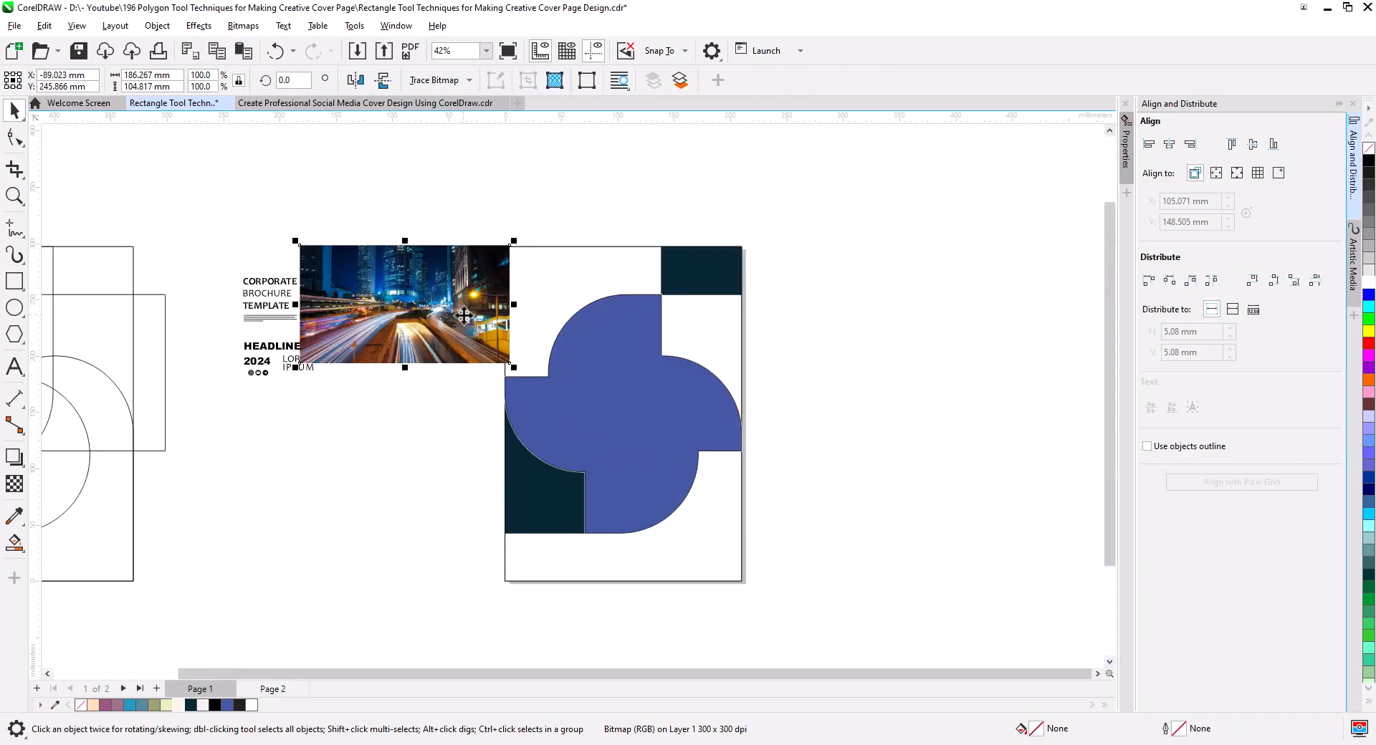
Place the night city traffic photo, enlarge it to about 423 × 238 mm and move it partly off the pinwheel.
{"action": "left_click_drag", "start_coordinate": [469, 314], "coordinate": [643, 381]}
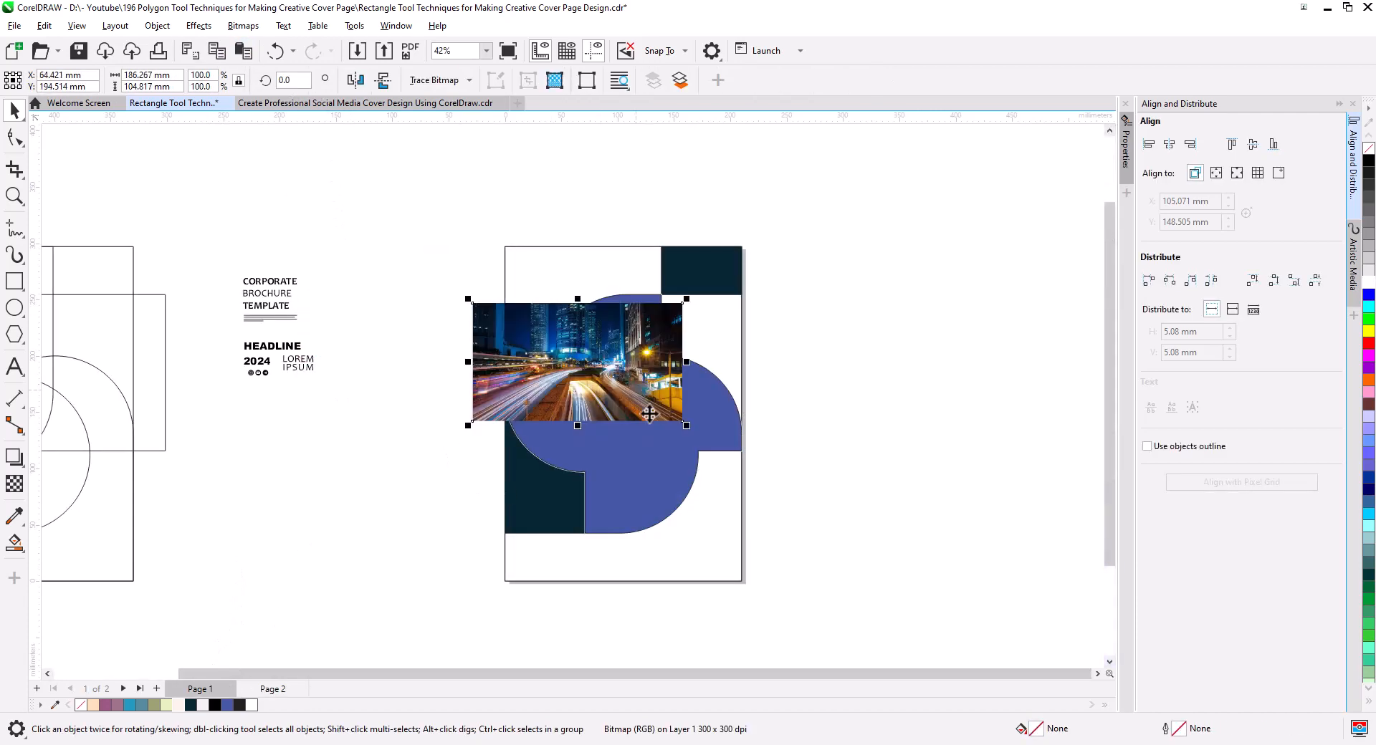
{"action": "left_click_drag", "start_coordinate": [685, 424], "coordinate": [953, 604]}
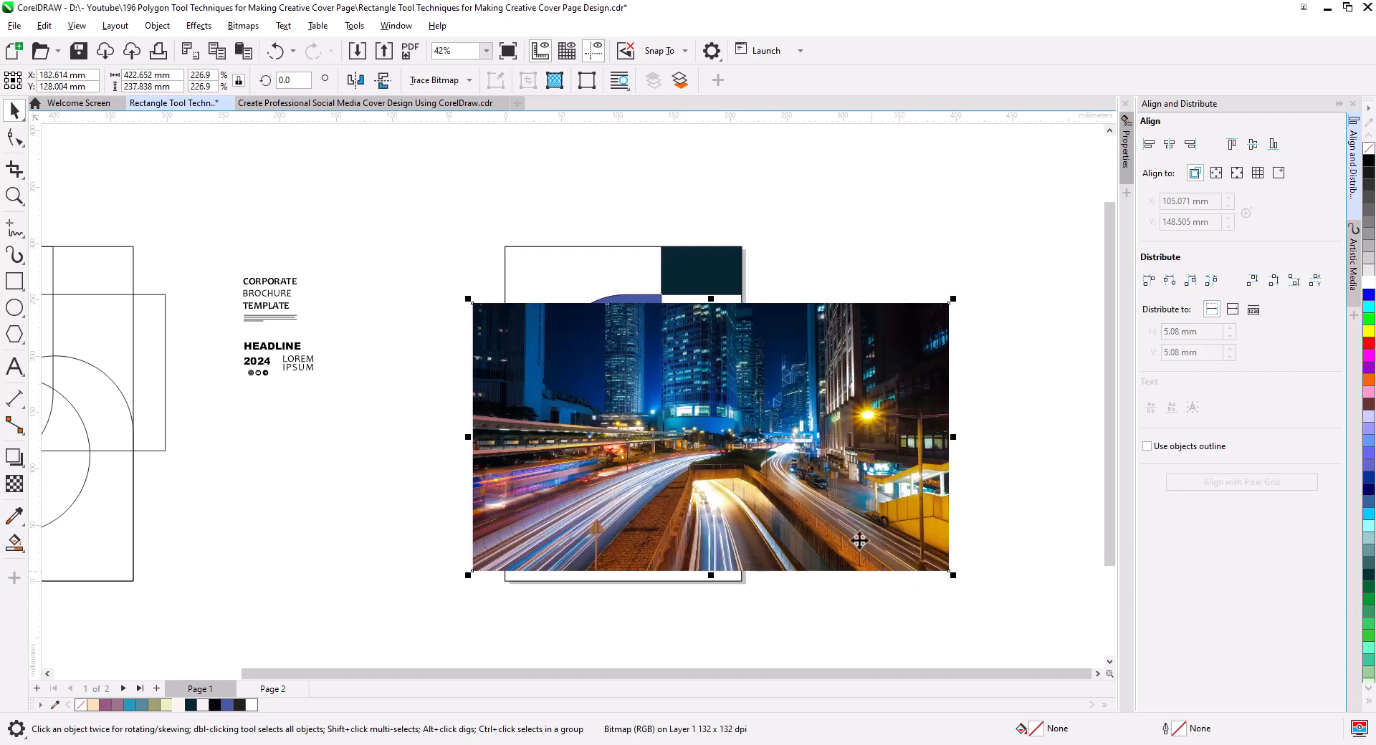
{"action": "left_click_drag", "start_coordinate": [842, 523], "coordinate": [476, 518]}
PowerClip the city photo inside the blue pinwheel and reposition it within the frame so it covers the whole shape.
{"action": "right_click", "coordinate": [366, 509]}
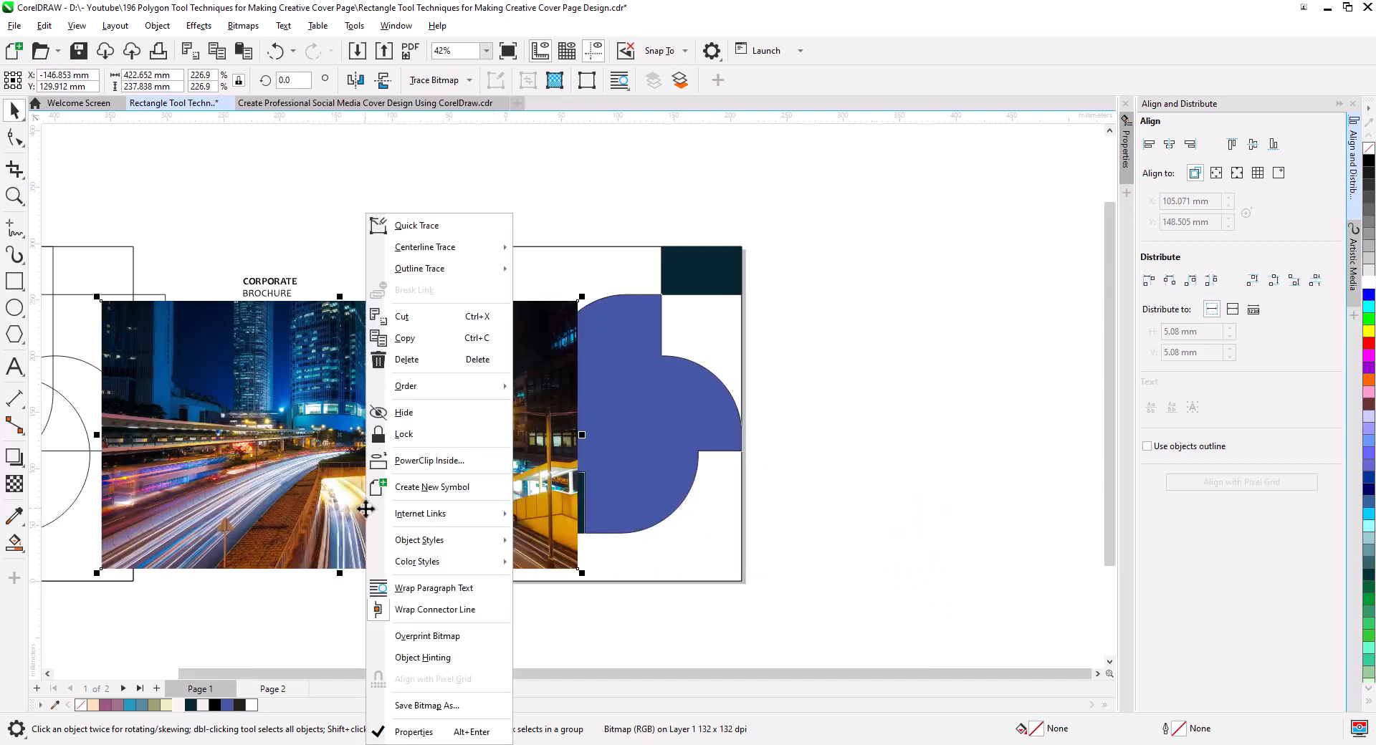
{"action": "left_click", "coordinate": [433, 460]}
{"action": "left_click", "coordinate": [640, 396]}
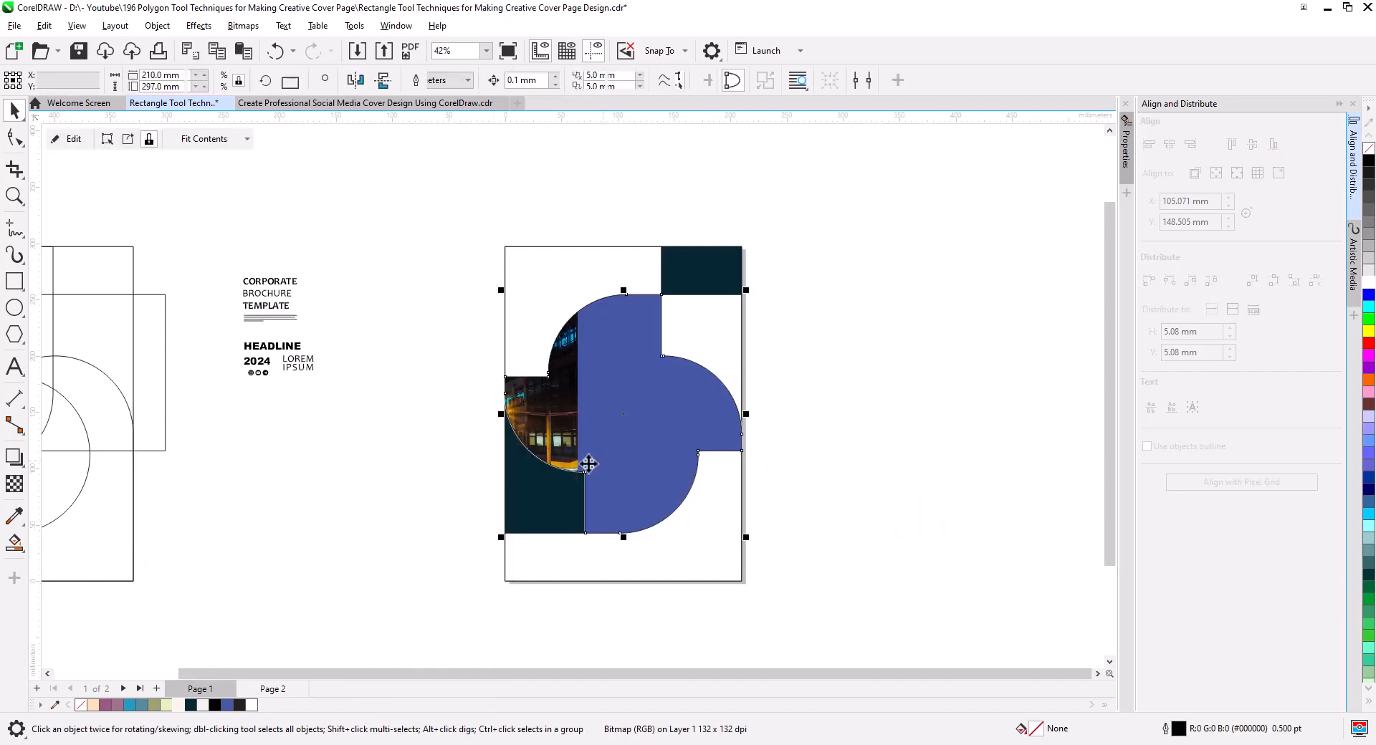
{"action": "left_click", "coordinate": [74, 140]}
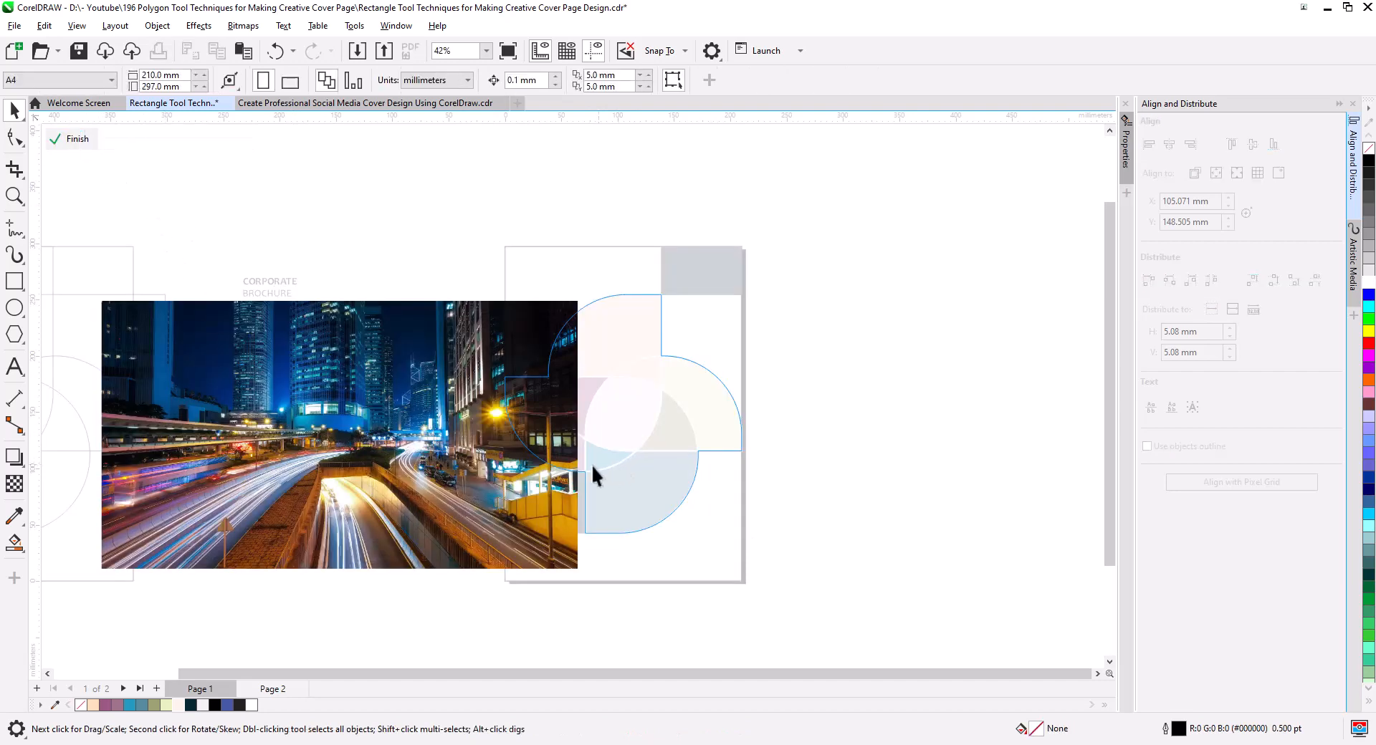
{"action": "left_click_drag", "start_coordinate": [466, 475], "coordinate": [782, 471]}
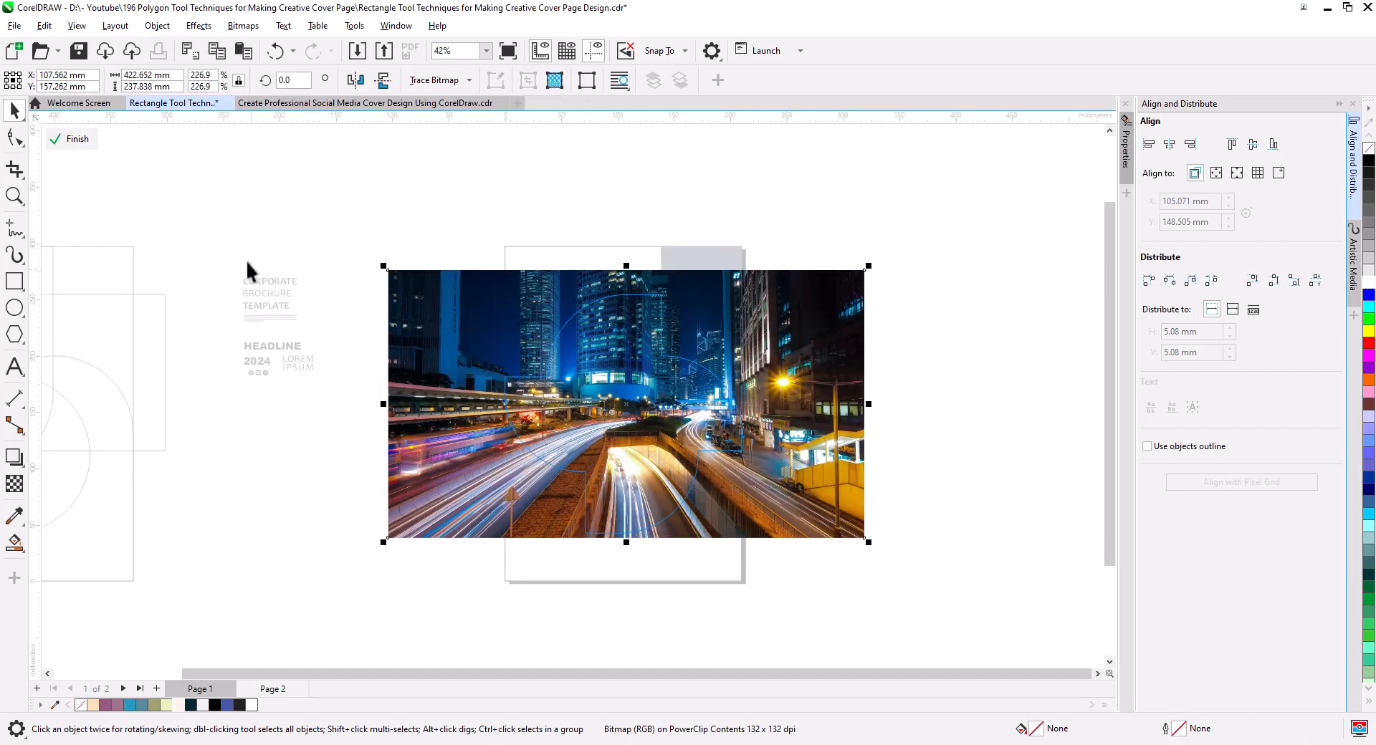
{"action": "left_click", "coordinate": [70, 139]}
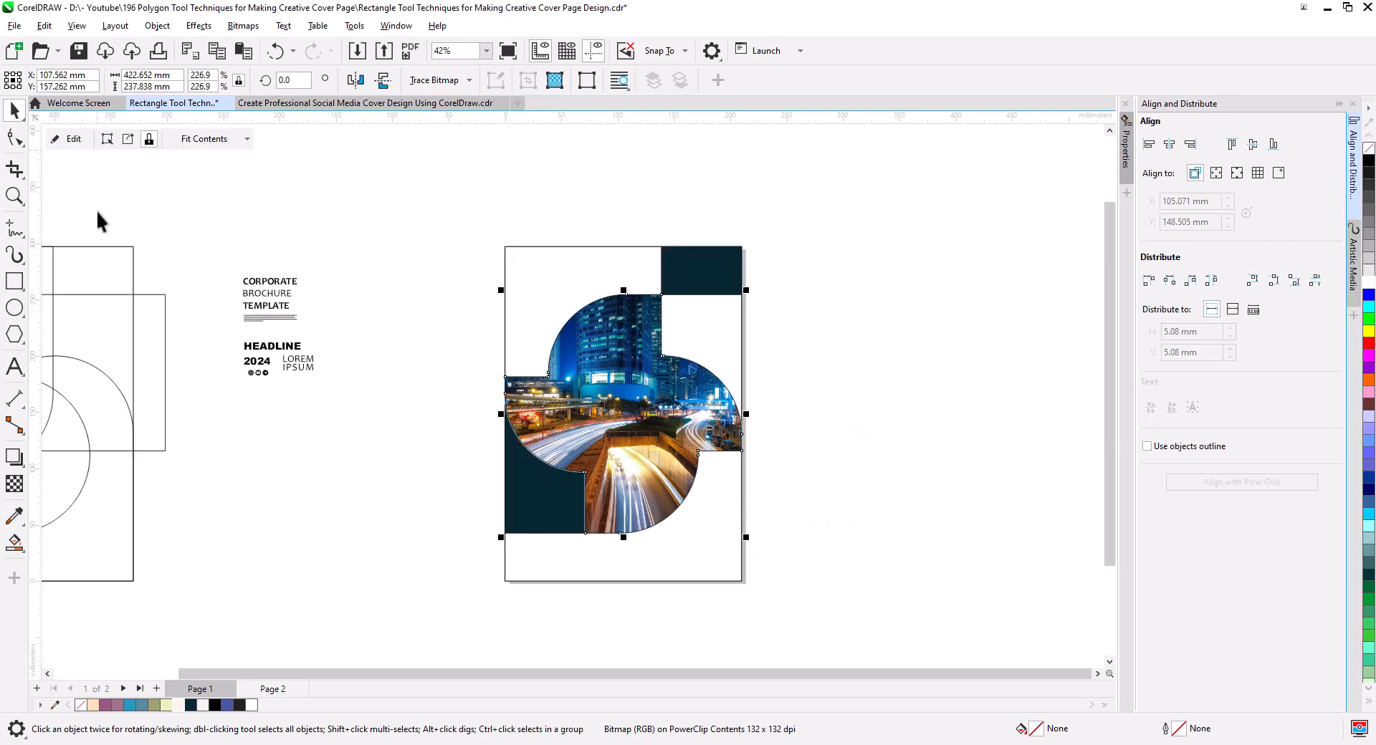
Send the photo-filled pinwheel to the back of the page, behind the colored regions.
{"action": "right_click", "coordinate": [604, 413]}
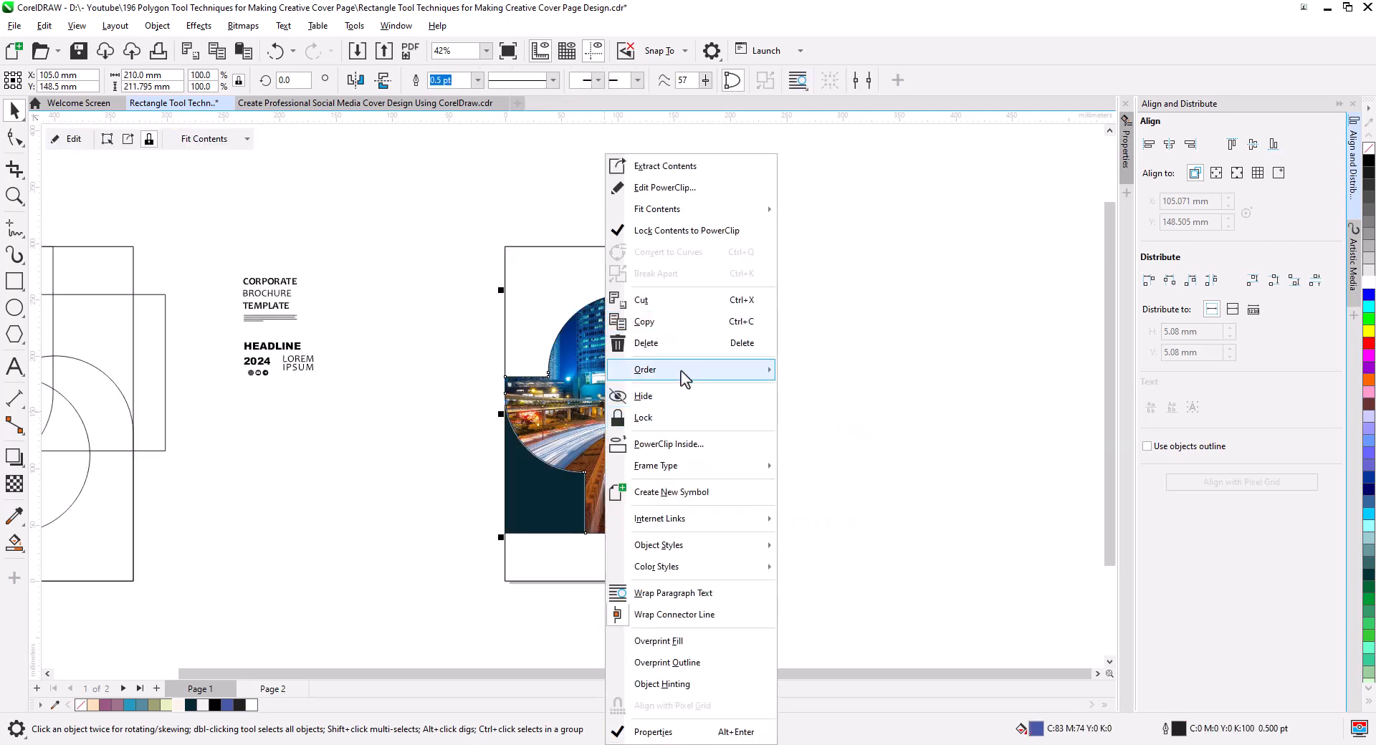
{"action": "mouse_move", "coordinate": [763, 371]}
{"action": "left_click", "coordinate": [853, 390]}
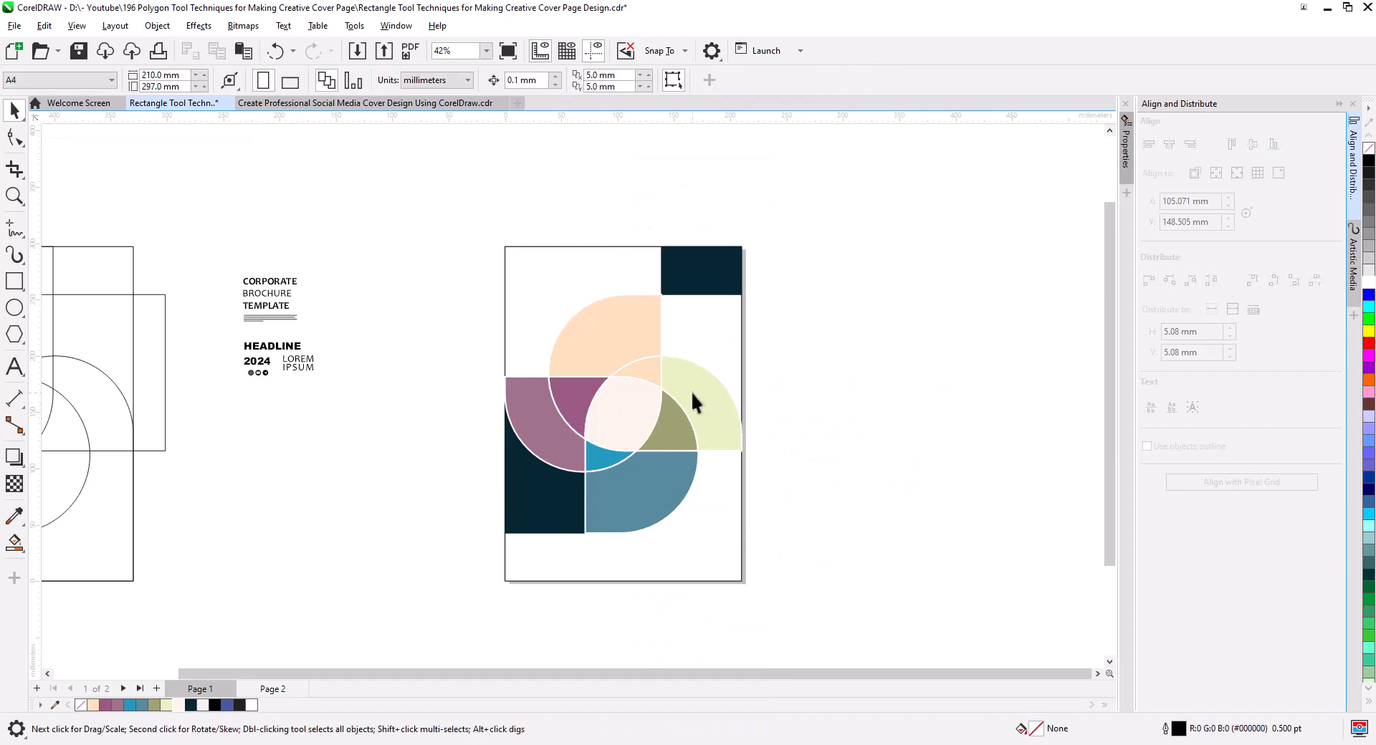
Apply a uniform transparency of 23 to the group of colored regions over the photo.
{"action": "left_click", "coordinate": [637, 441]}
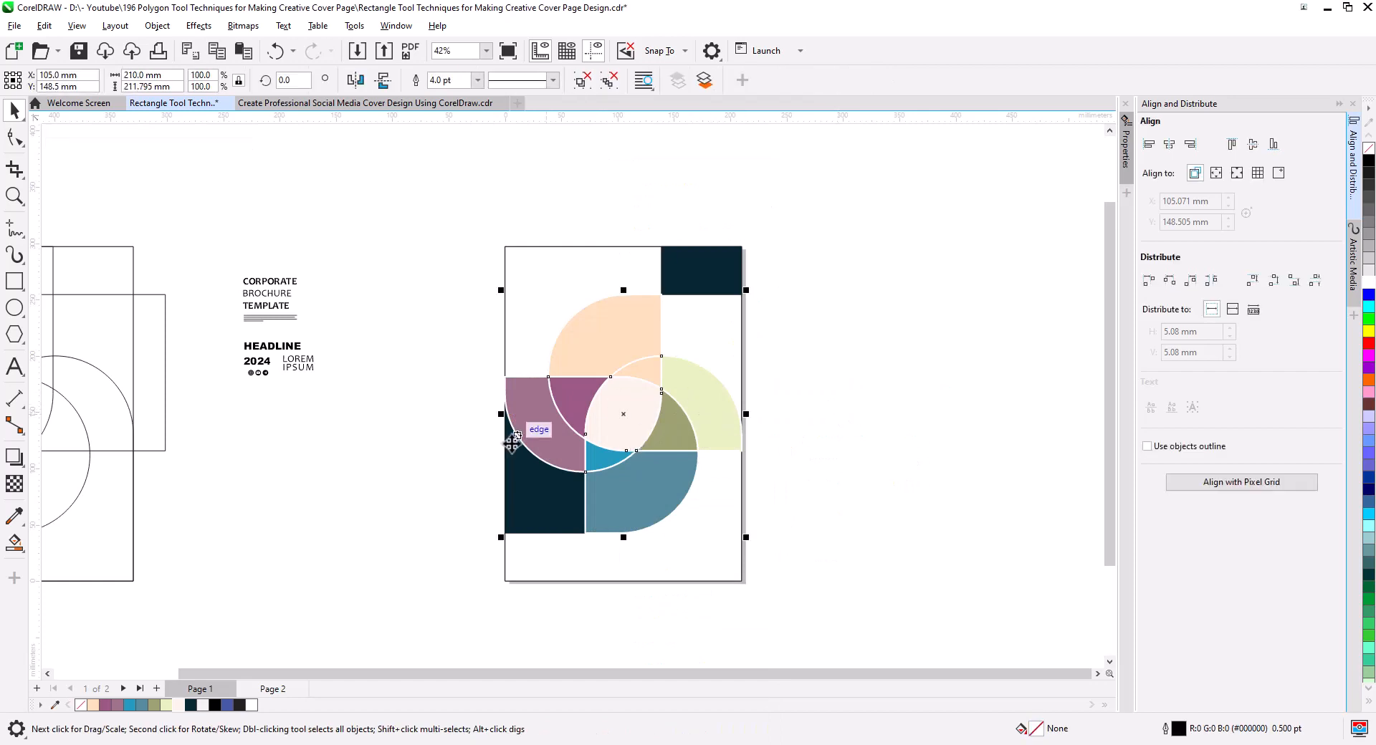
{"action": "left_click", "coordinate": [15, 484]}
{"action": "left_click", "coordinate": [592, 549]}
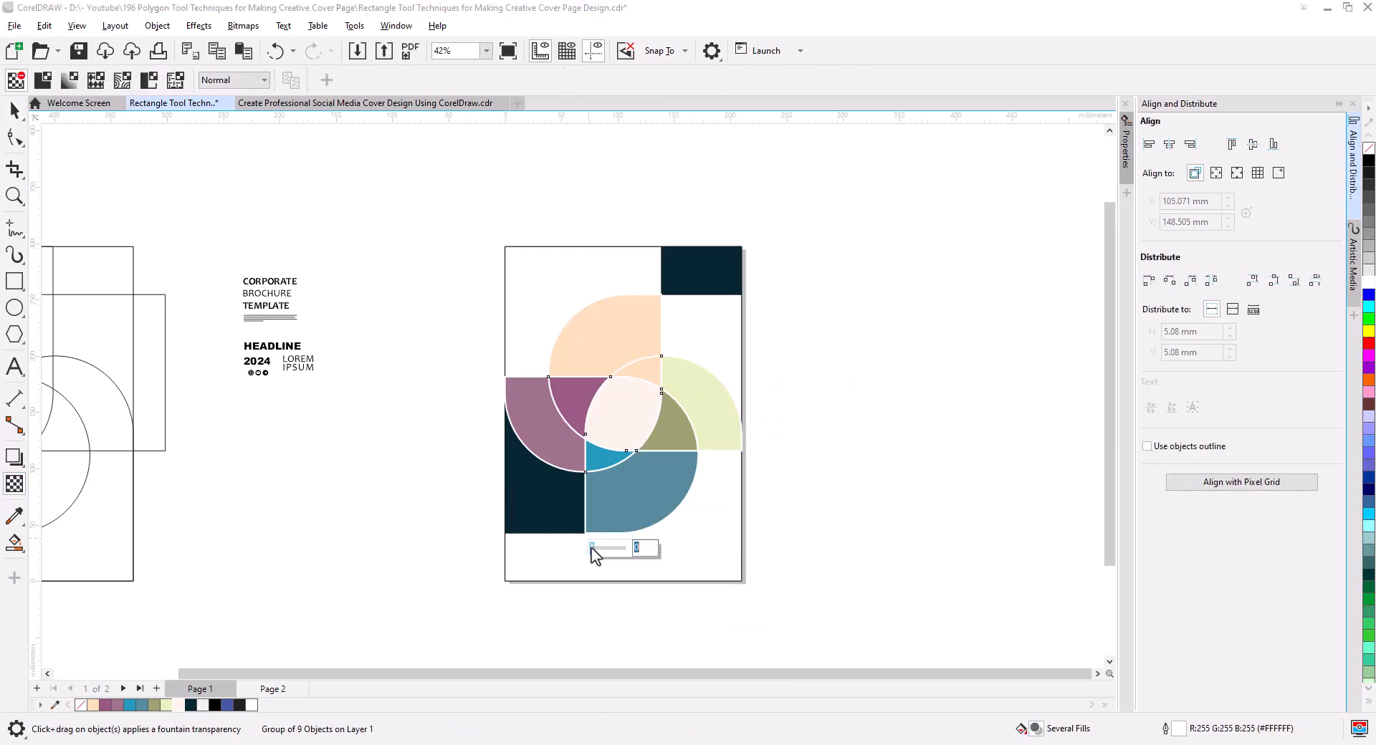
{"action": "left_click_drag", "start_coordinate": [592, 553], "coordinate": [602, 556]}
{"action": "scroll", "coordinate": [602, 556], "scroll_direction": "up", "scroll_amount": 3}
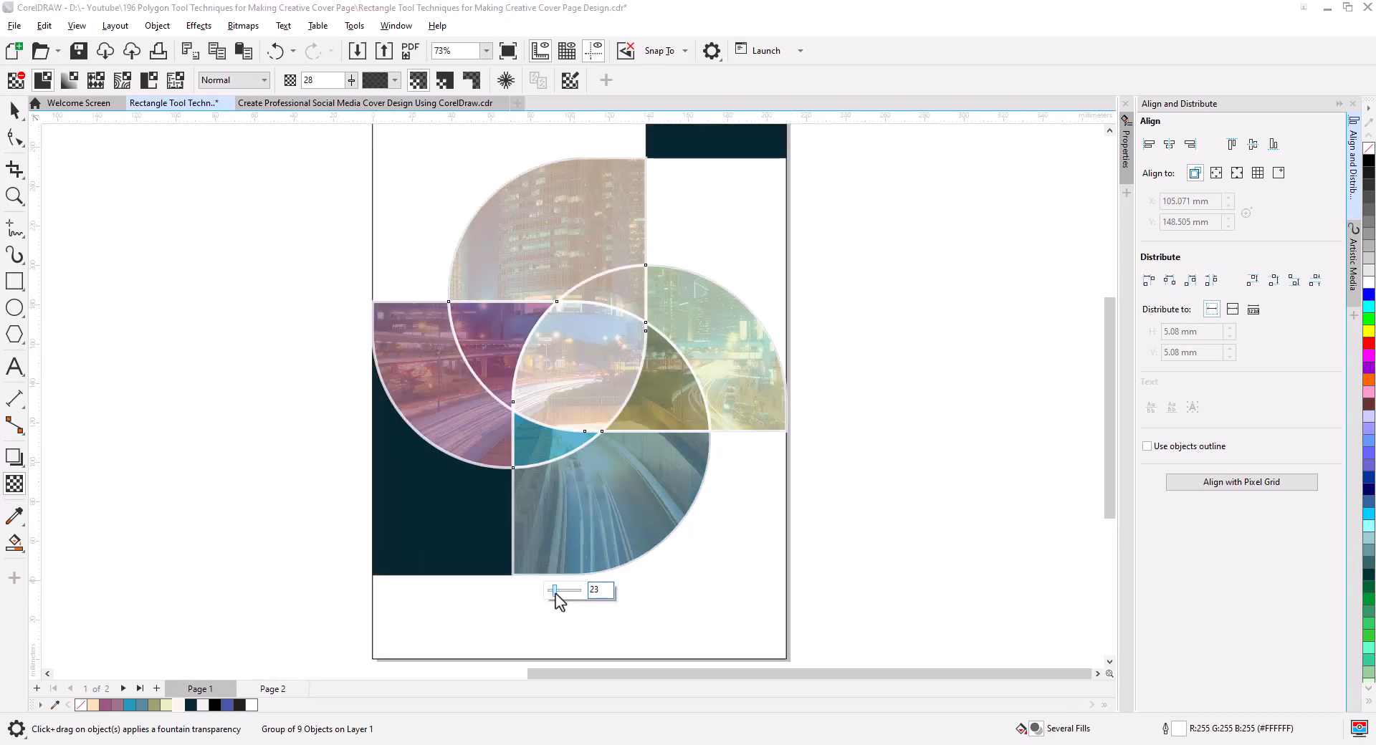
{"action": "left_click_drag", "start_coordinate": [558, 601], "coordinate": [557, 600]}
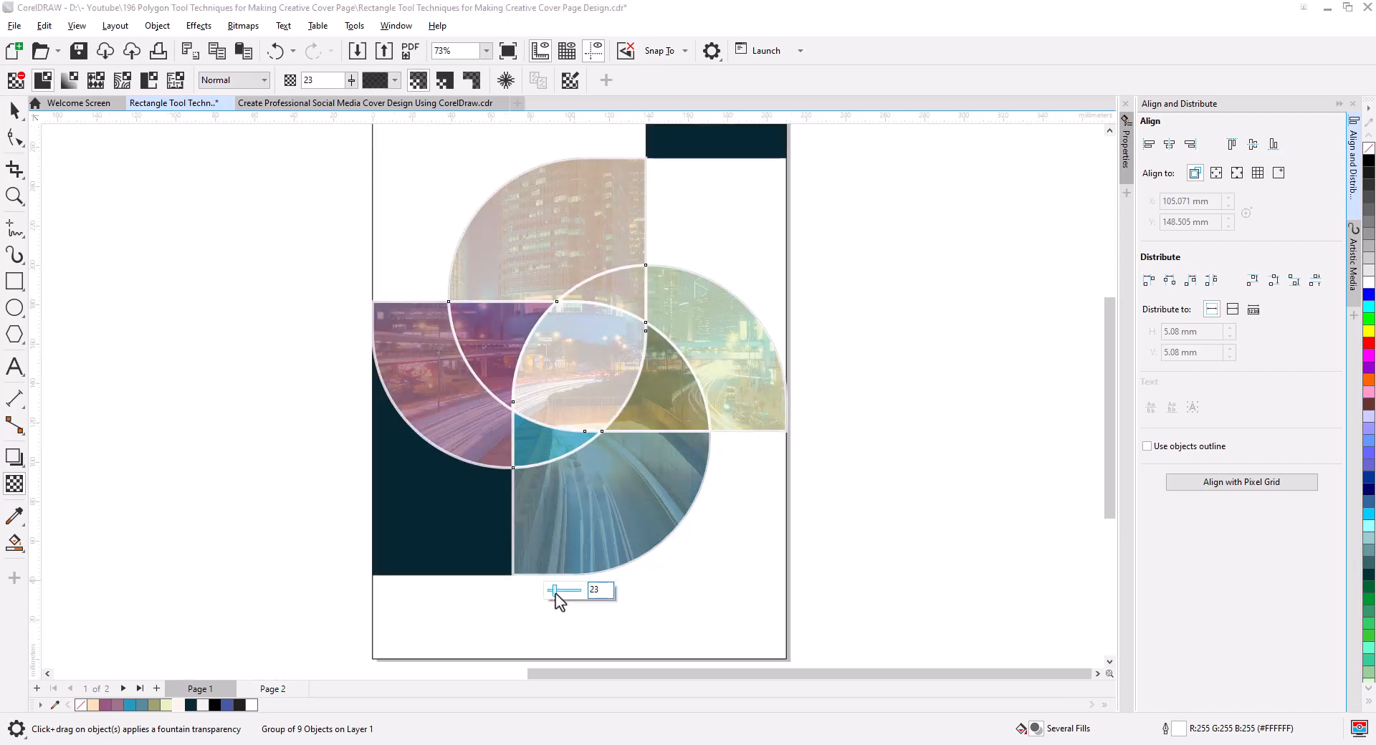
Try the Soft Light merge mode on the transparent group of colored regions over the photo.
{"action": "left_click", "coordinate": [264, 80]}
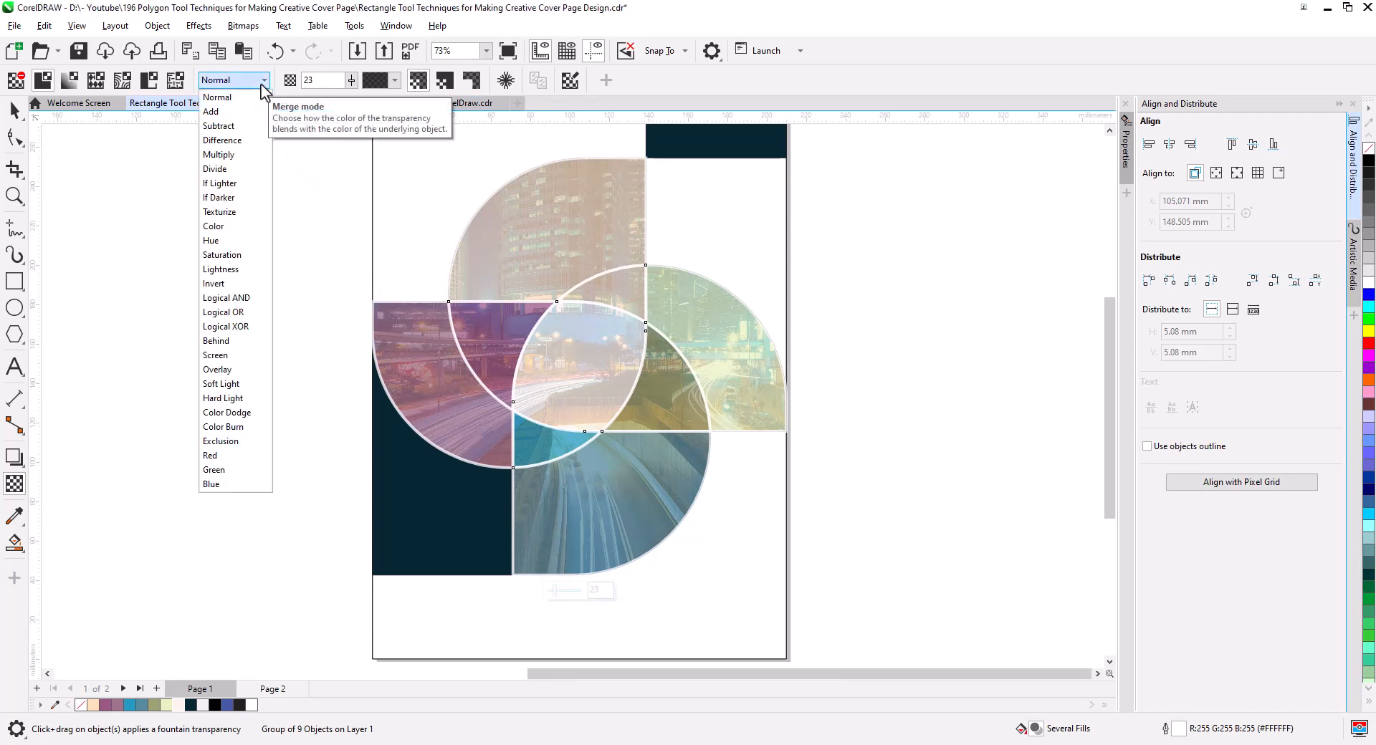
{"action": "left_click", "coordinate": [247, 385]}
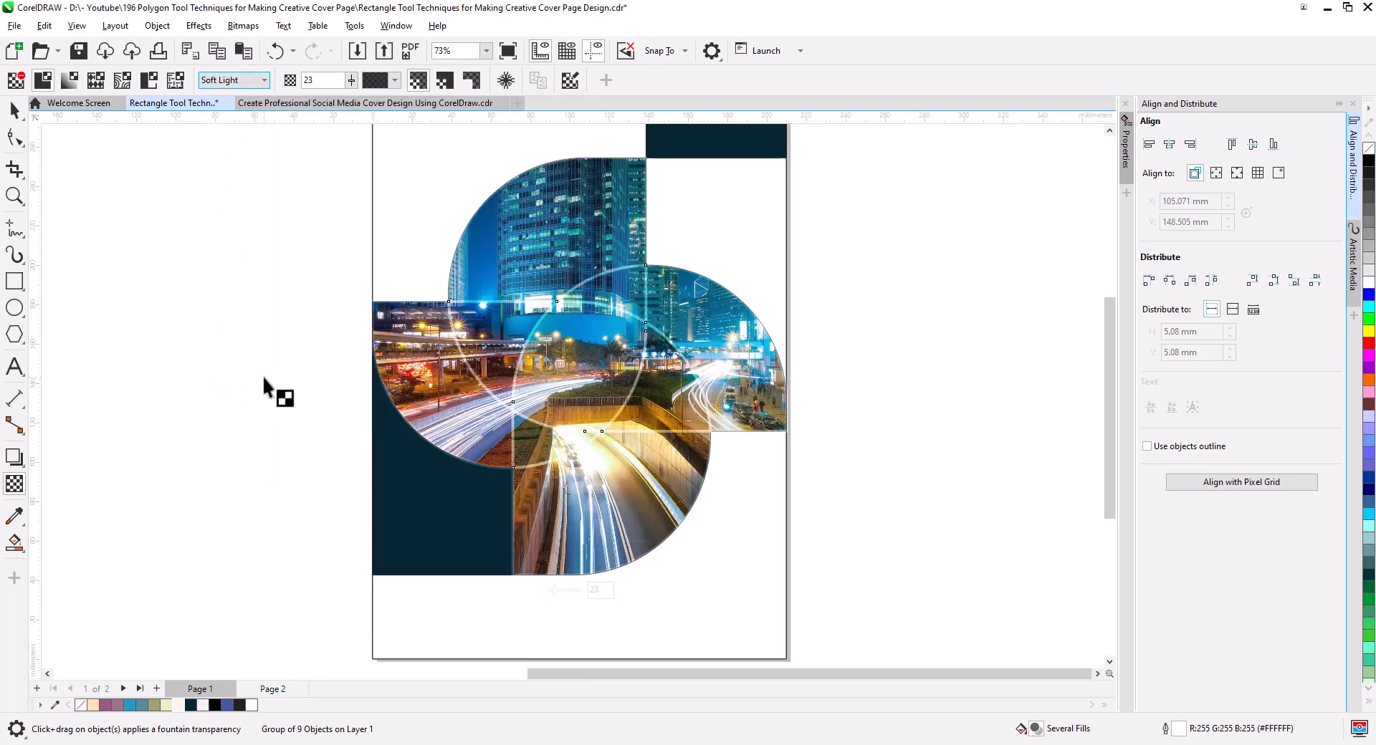
{"action": "left_click", "coordinate": [15, 109]}
{"action": "left_click", "coordinate": [311, 333]}
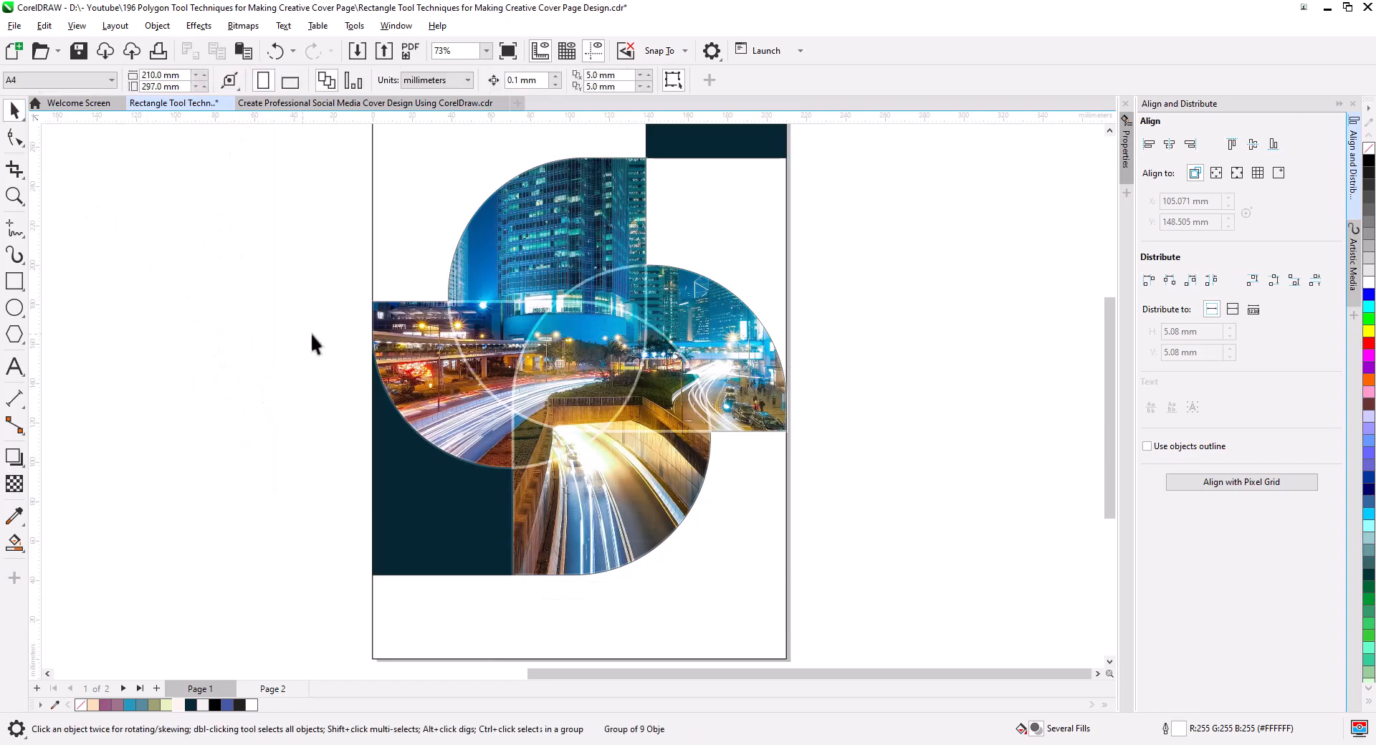
Duplicate the region group in place as an outline-only copy with no fill, 0 transparency and Normal merge mode.
{"action": "left_click", "coordinate": [490, 242]}
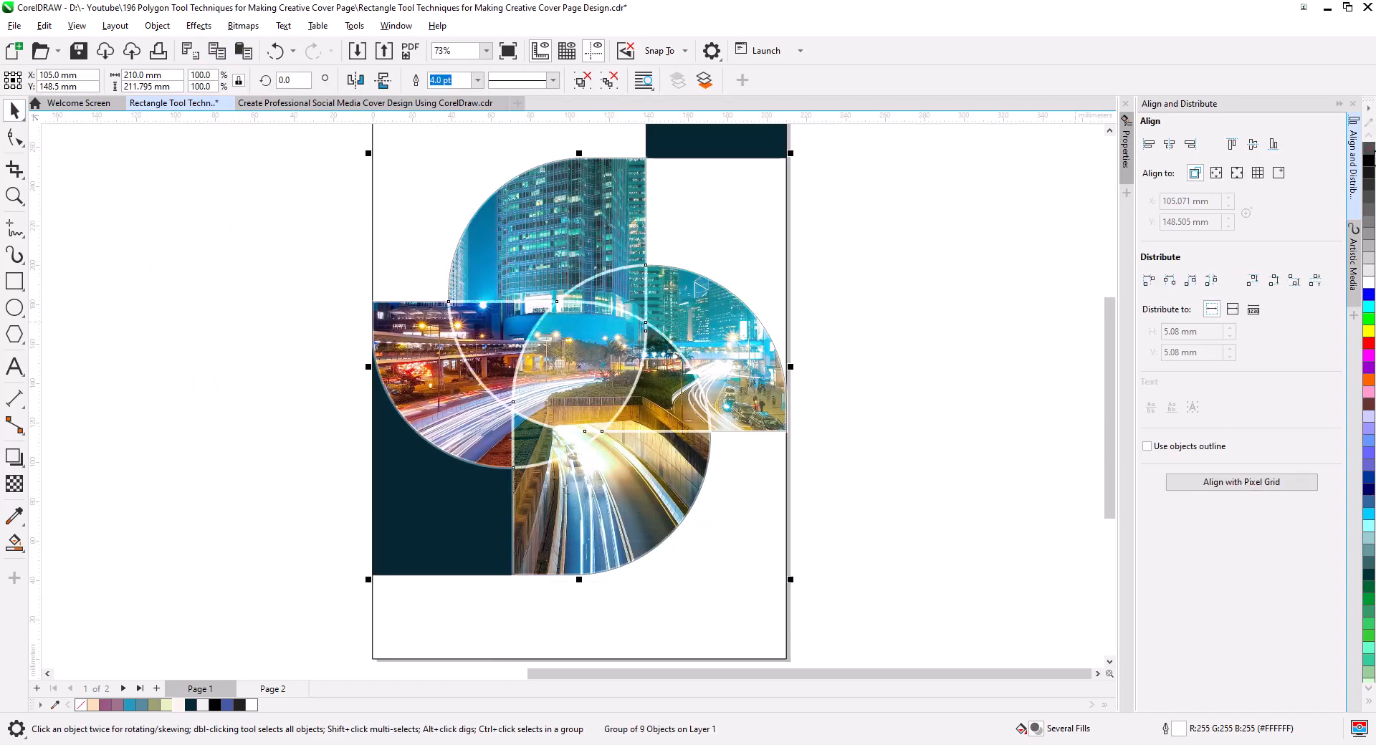
{"action": "left_click", "coordinate": [1368, 149]}
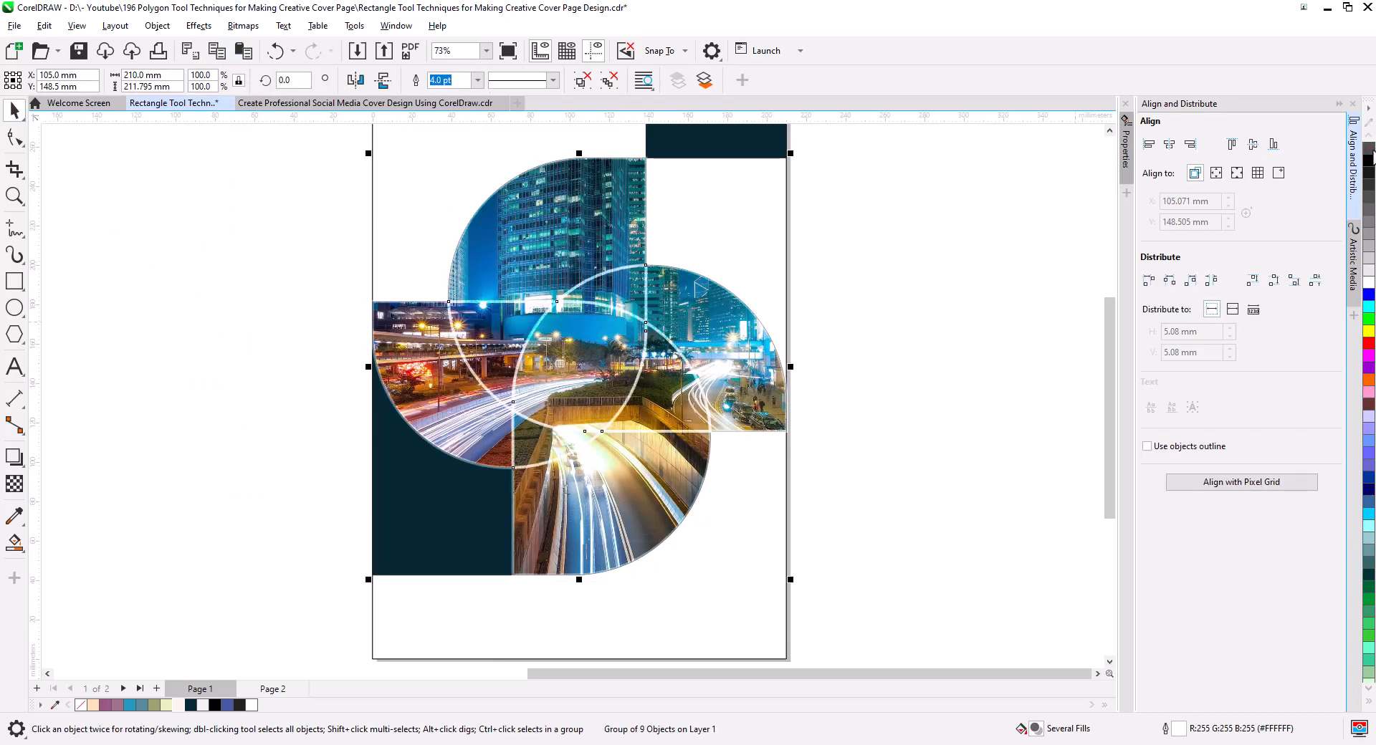
{"action": "left_click", "coordinate": [13, 485]}
{"action": "left_click_drag", "start_coordinate": [557, 595], "coordinate": [530, 596]}
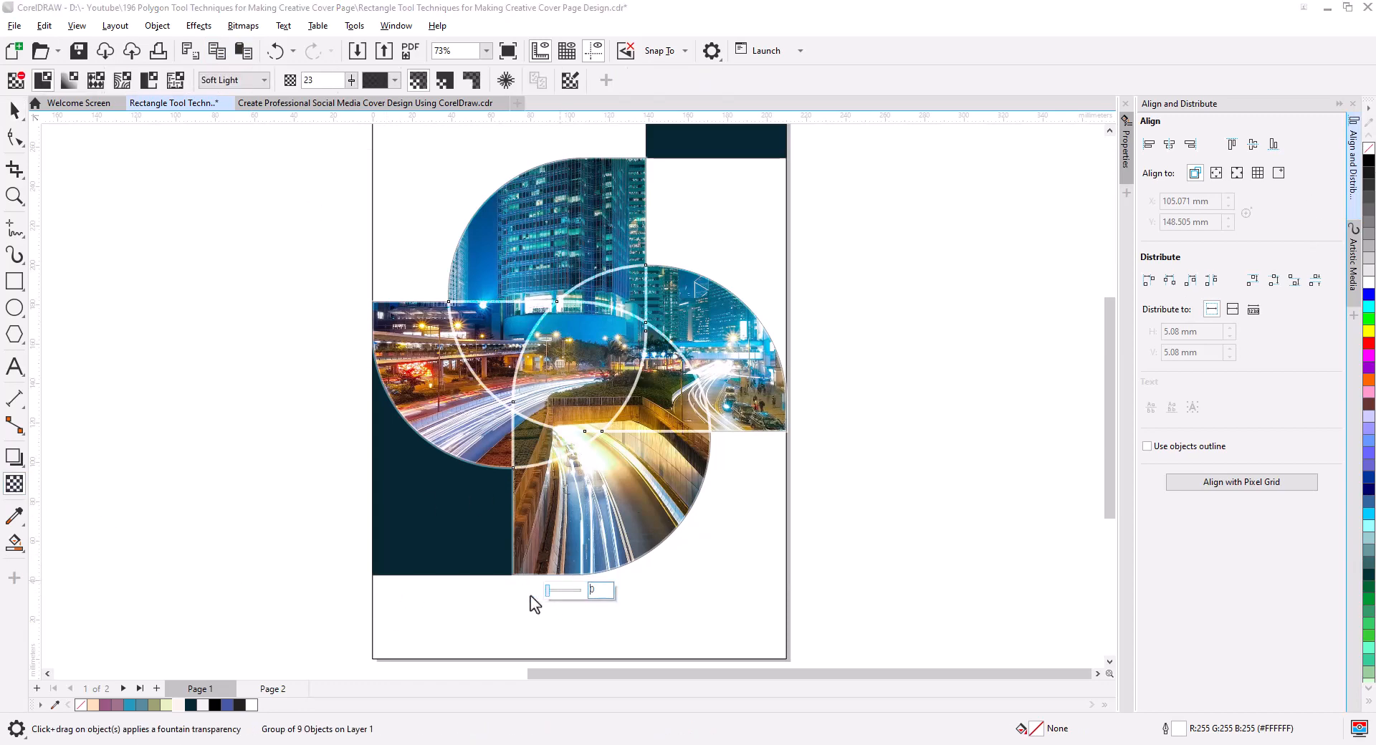
{"action": "left_click", "coordinate": [215, 80]}
{"action": "left_click", "coordinate": [219, 102]}
{"action": "left_click", "coordinate": [14, 110]}
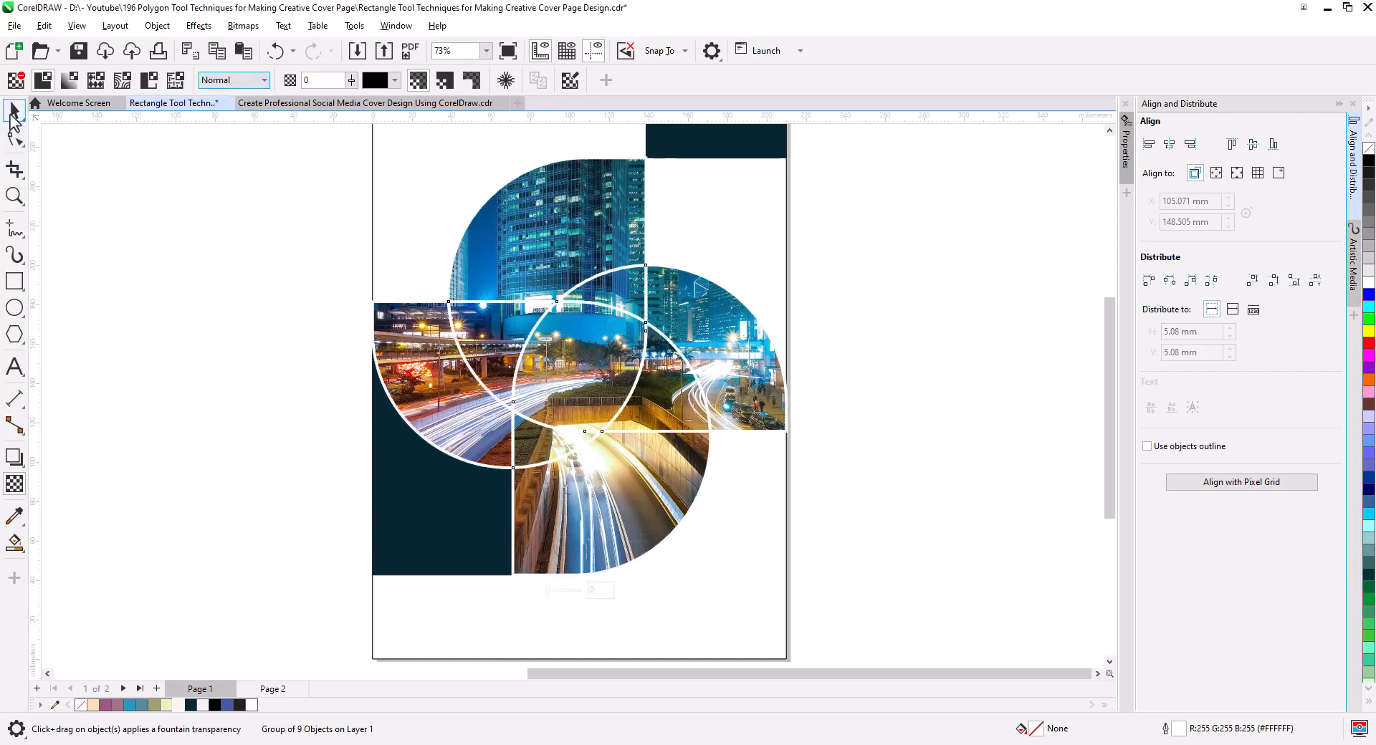
{"action": "left_click", "coordinate": [163, 261]}
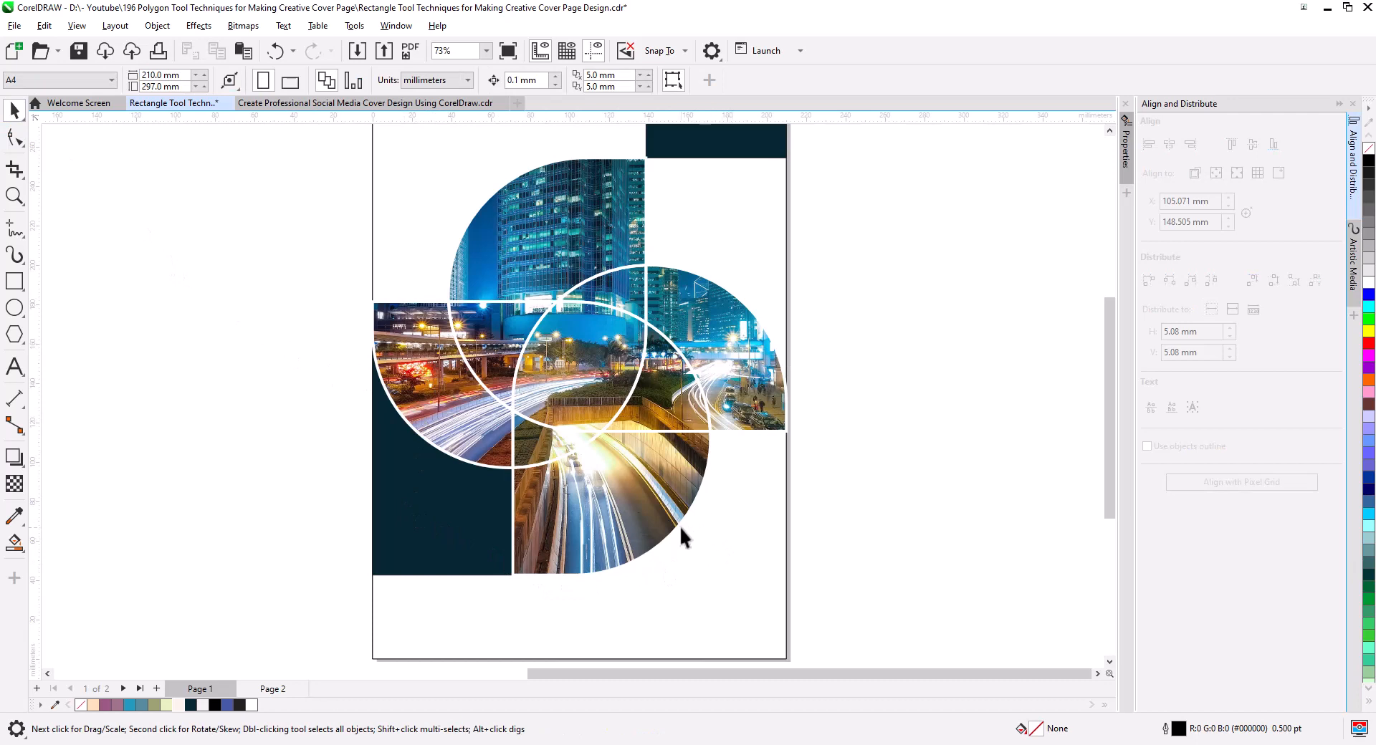
Smart Fill the three empty page areas around the pinwheel with blue and a 0.5 pt outline.
{"action": "scroll", "coordinate": [681, 529], "scroll_direction": "down", "scroll_amount": 1}
{"action": "left_click_drag", "start_coordinate": [695, 569], "coordinate": [710, 606]}
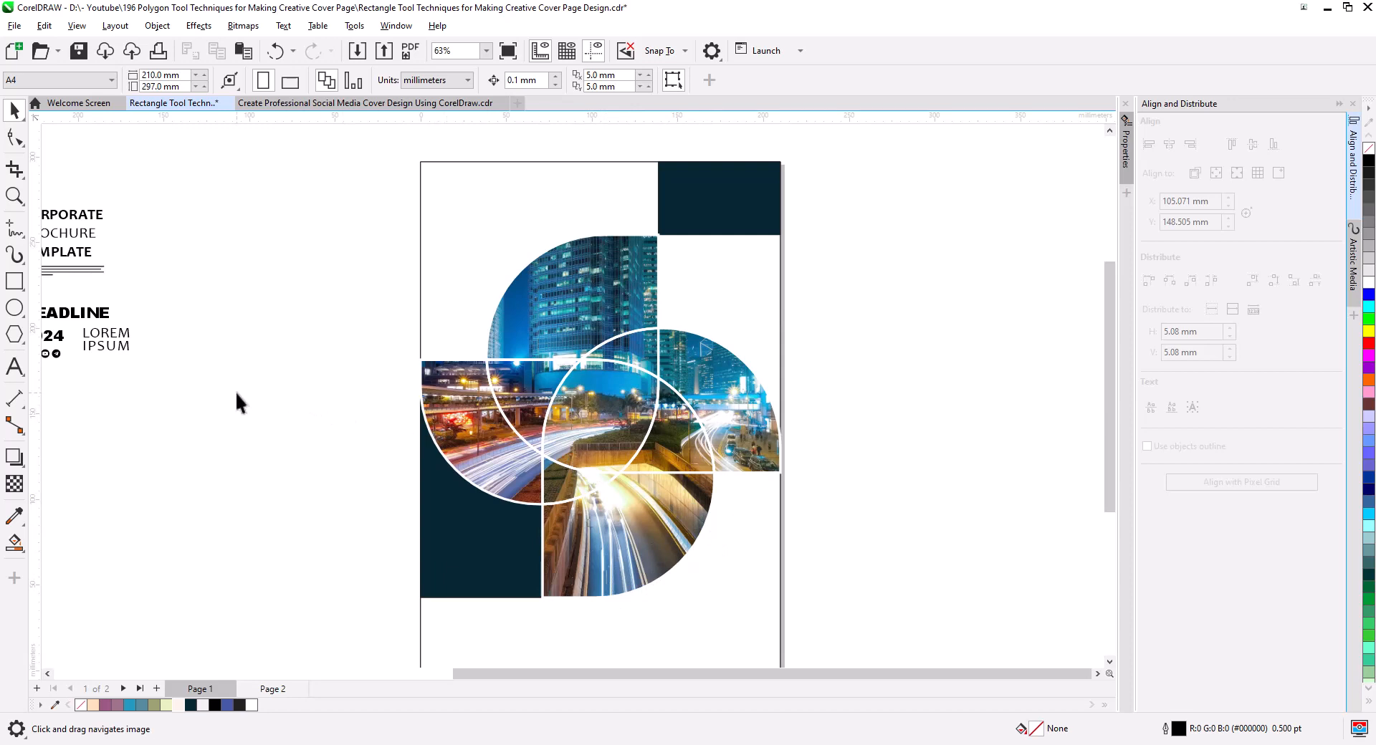
{"action": "left_click", "coordinate": [14, 543]}
{"action": "left_click", "coordinate": [493, 227]}
{"action": "left_click", "coordinate": [732, 294]}
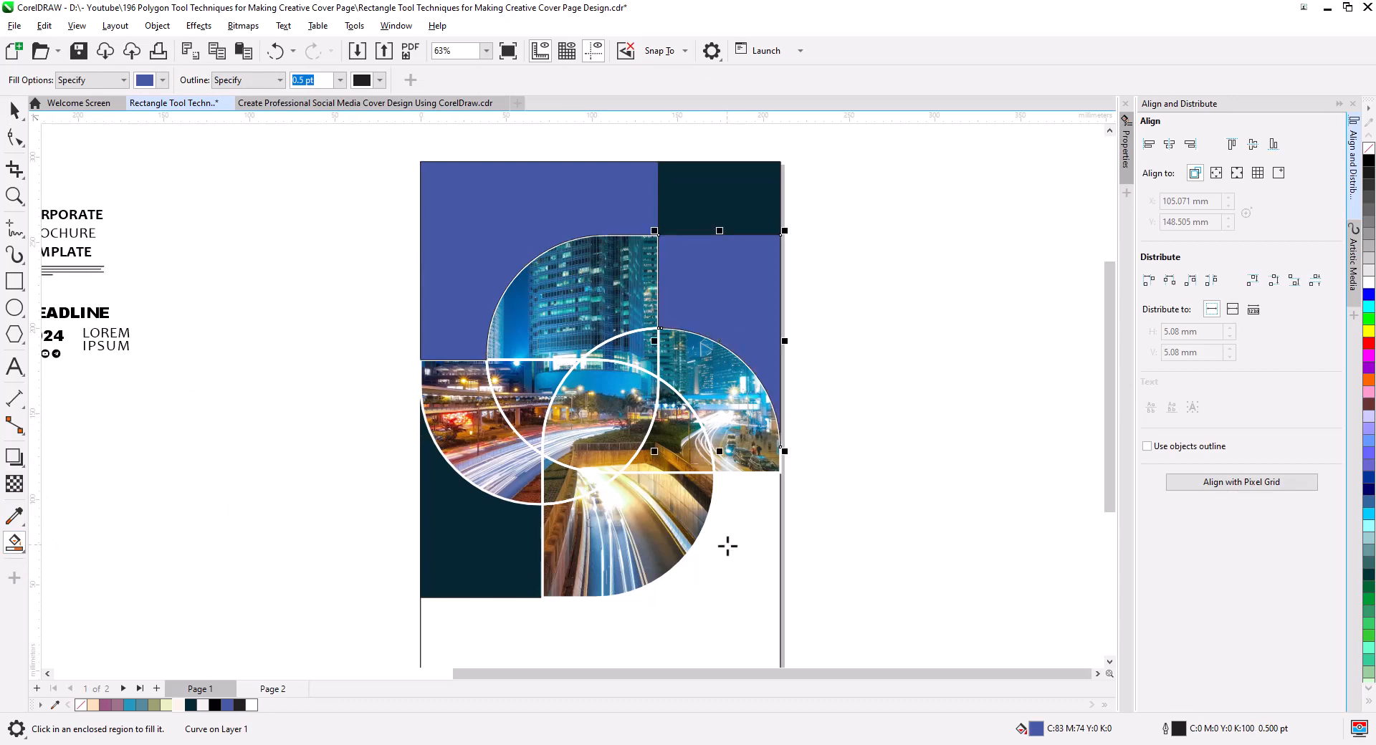
{"action": "left_click", "coordinate": [749, 593]}
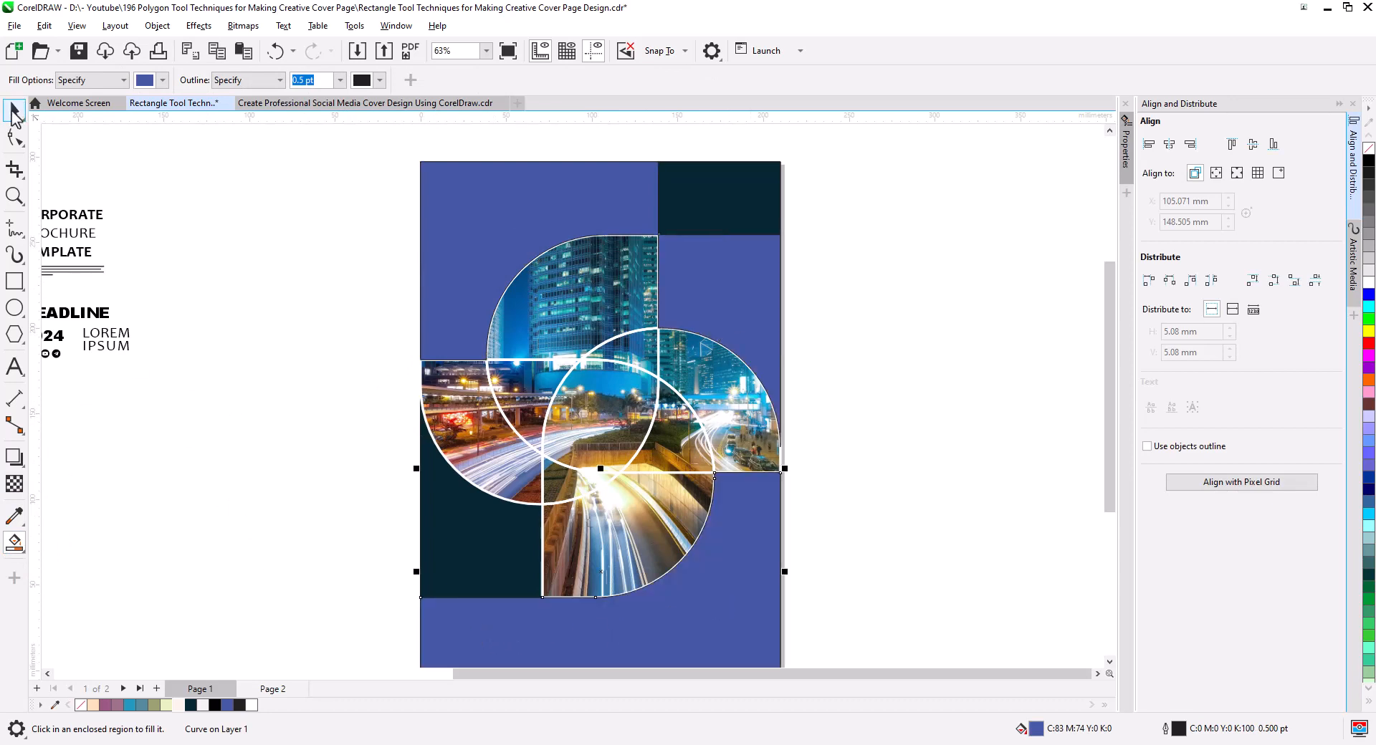
Recolor the three blue background shapes light gray, #E6E6E6.
{"action": "left_click", "coordinate": [14, 112]}
{"action": "left_click", "coordinate": [732, 273], "text": "shift"}
{"action": "left_click", "coordinate": [535, 220], "text": "shift"}
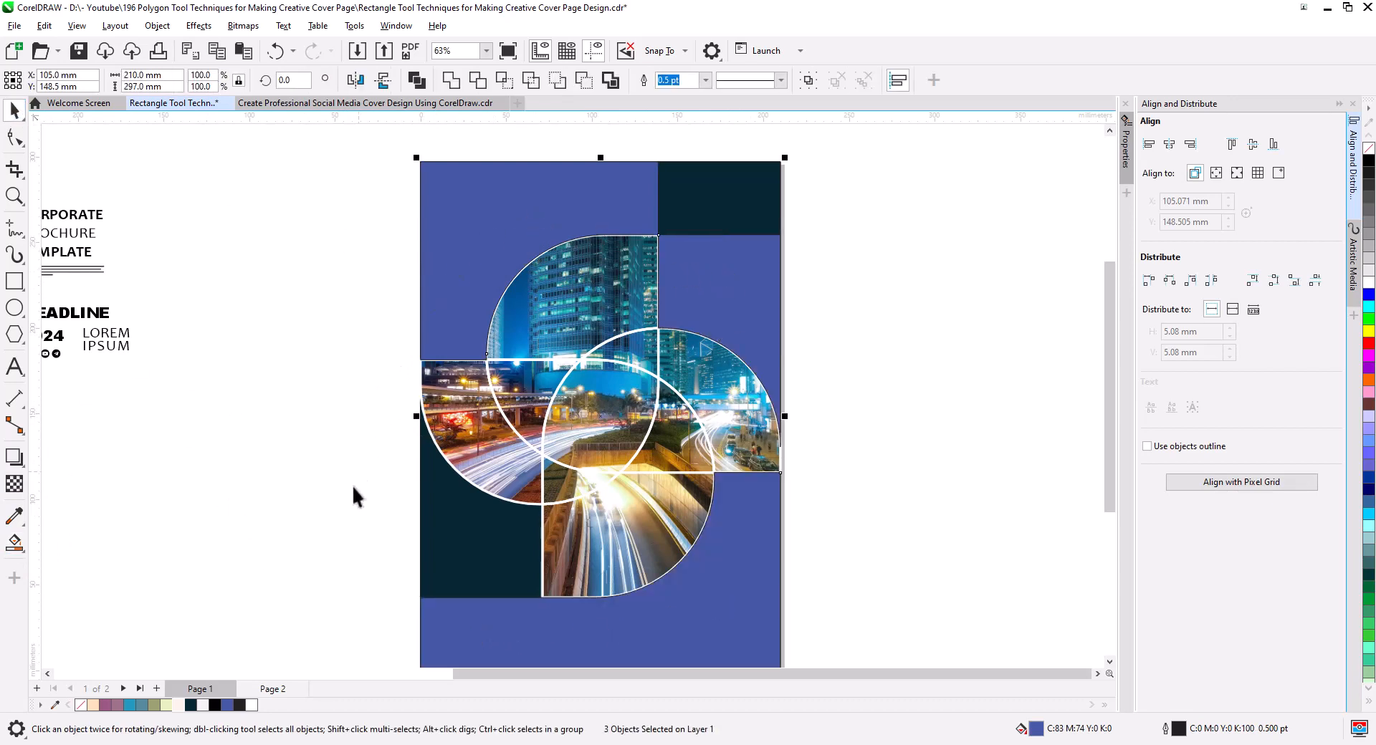
{"action": "left_click", "coordinate": [1368, 281]}
Send the three light gray background shapes to the back of the page and remove their outlines.
{"action": "right_click", "coordinate": [756, 282]}
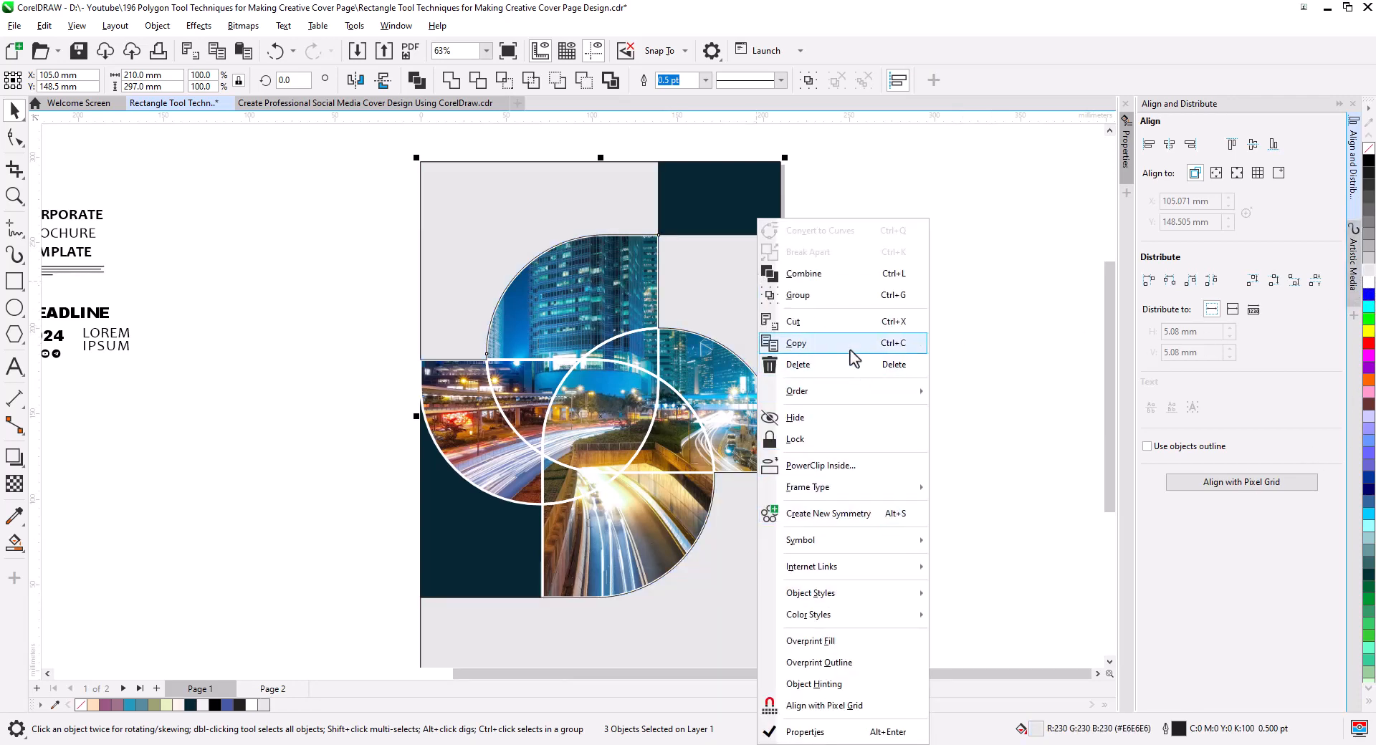
{"action": "mouse_move", "coordinate": [848, 391]}
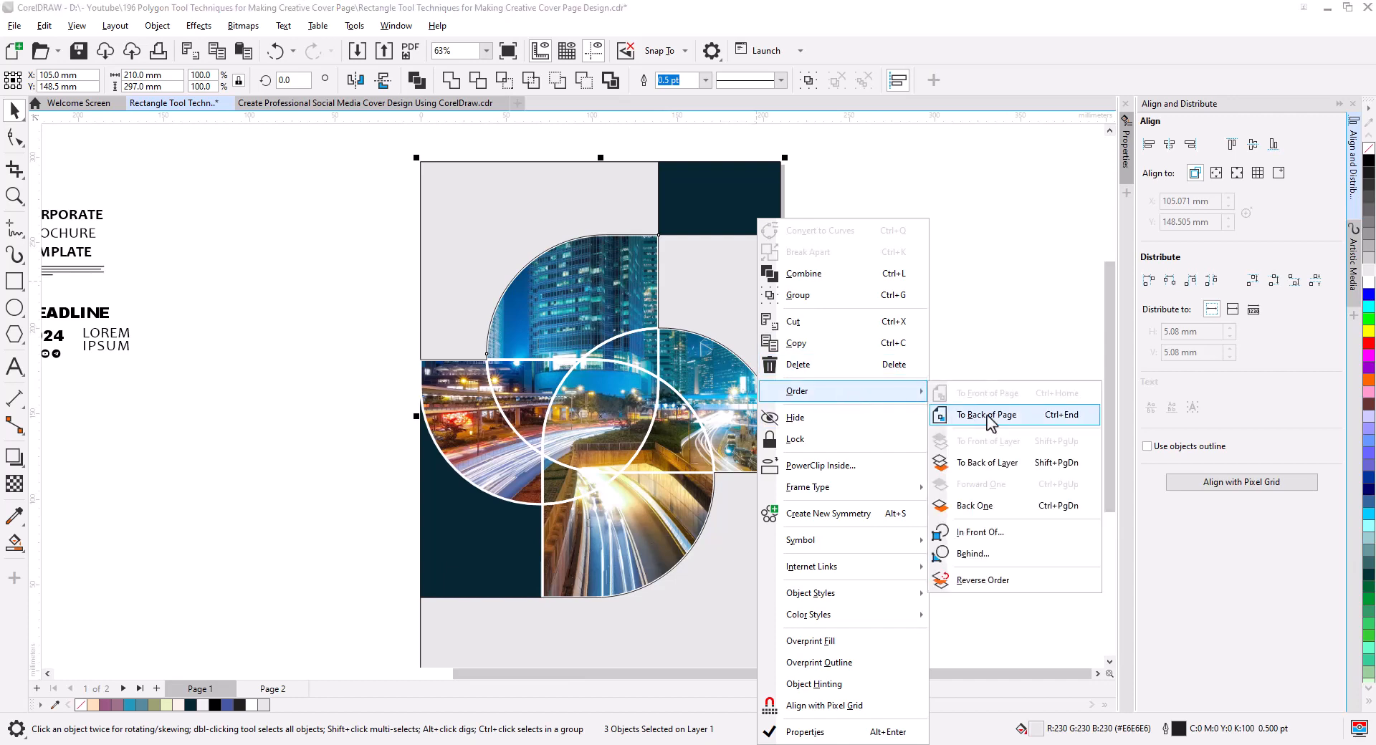
{"action": "left_click", "coordinate": [988, 415]}
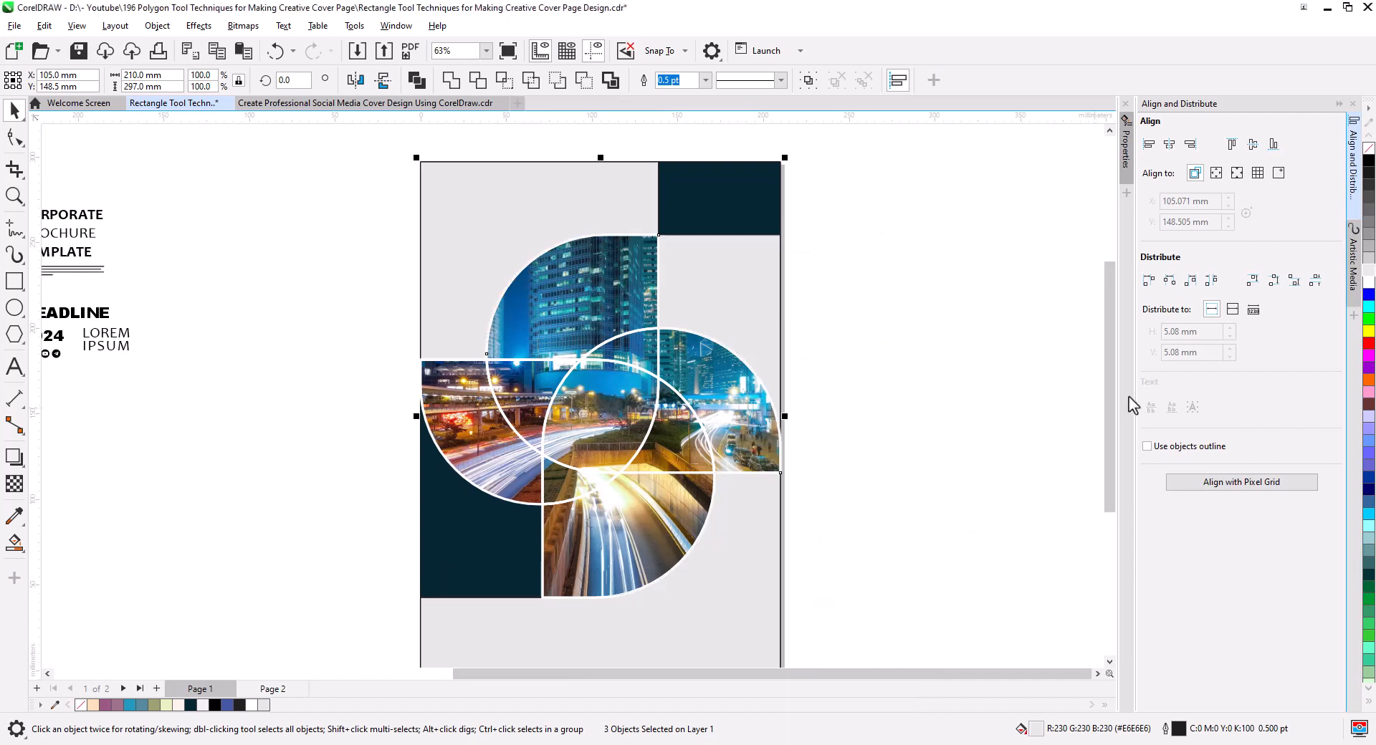
{"action": "right_click", "coordinate": [1370, 149]}
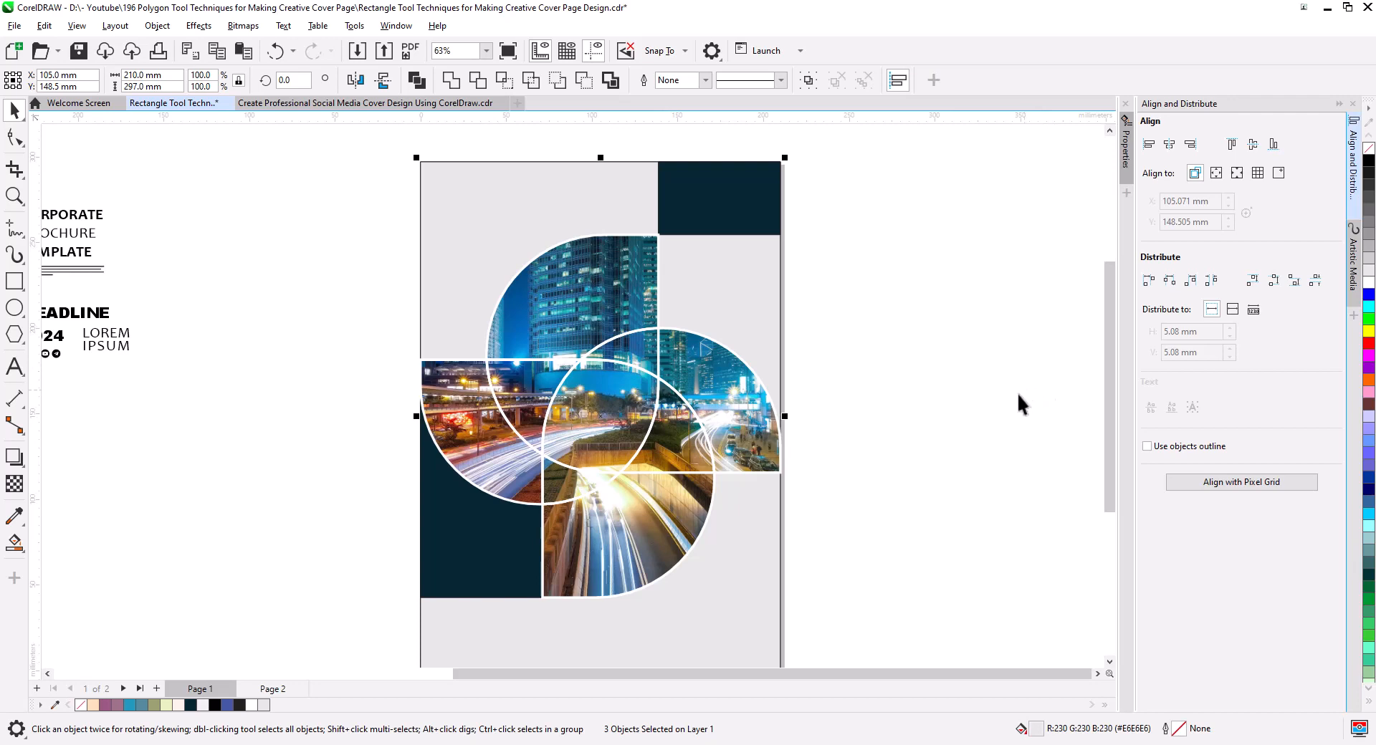
{"action": "left_click", "coordinate": [926, 384]}
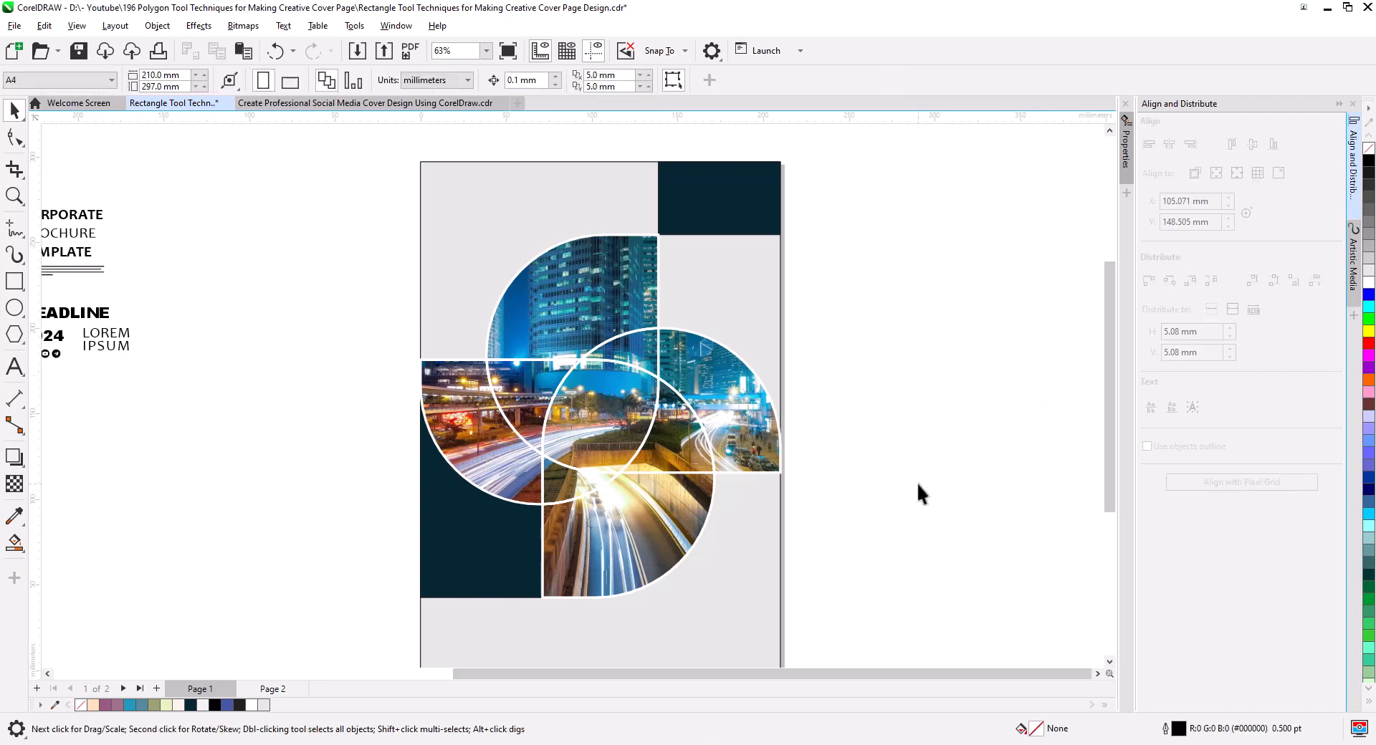
Remove the outline-only copy and set the colored region group's merge mode to Normal.
{"action": "left_click", "coordinate": [645, 544]}
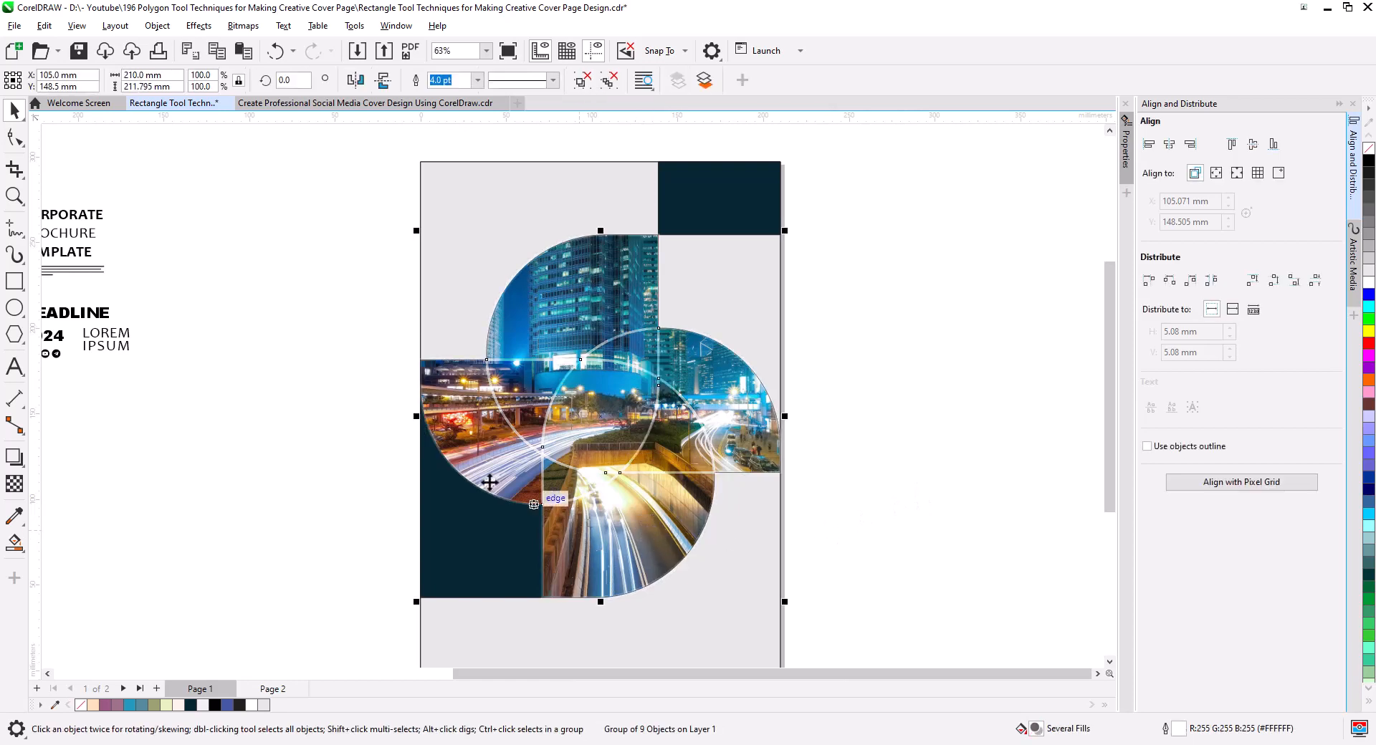
{"action": "left_click", "coordinate": [14, 484]}
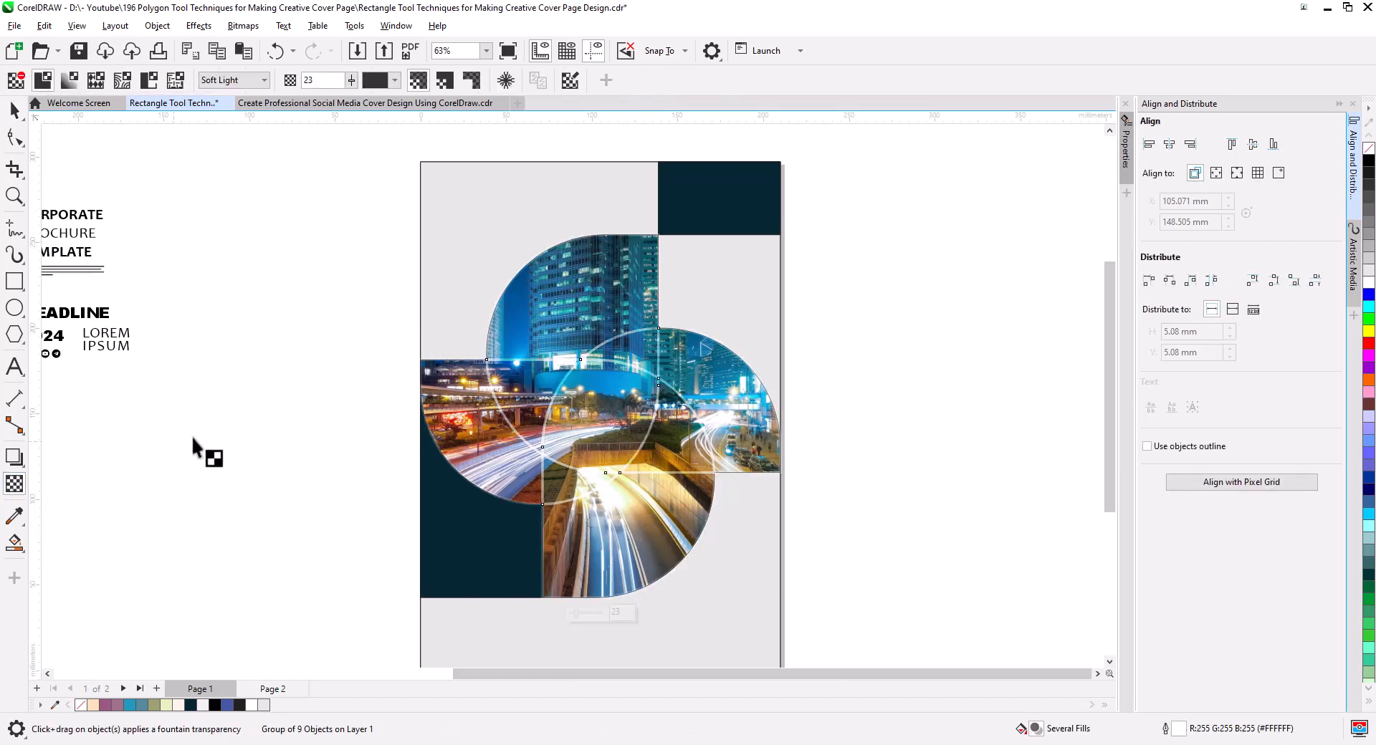
{"action": "left_click", "coordinate": [258, 80]}
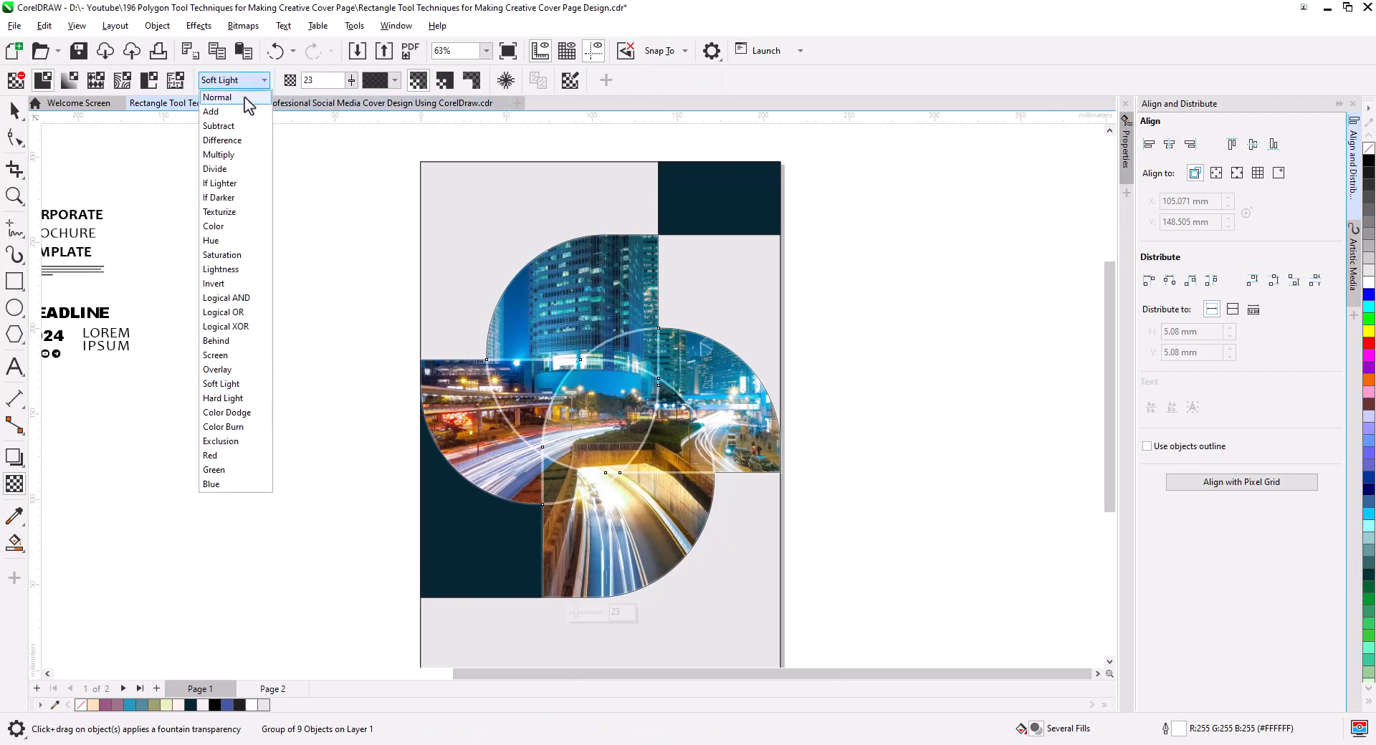
{"action": "left_click", "coordinate": [247, 96]}
{"action": "left_click", "coordinate": [15, 111]}
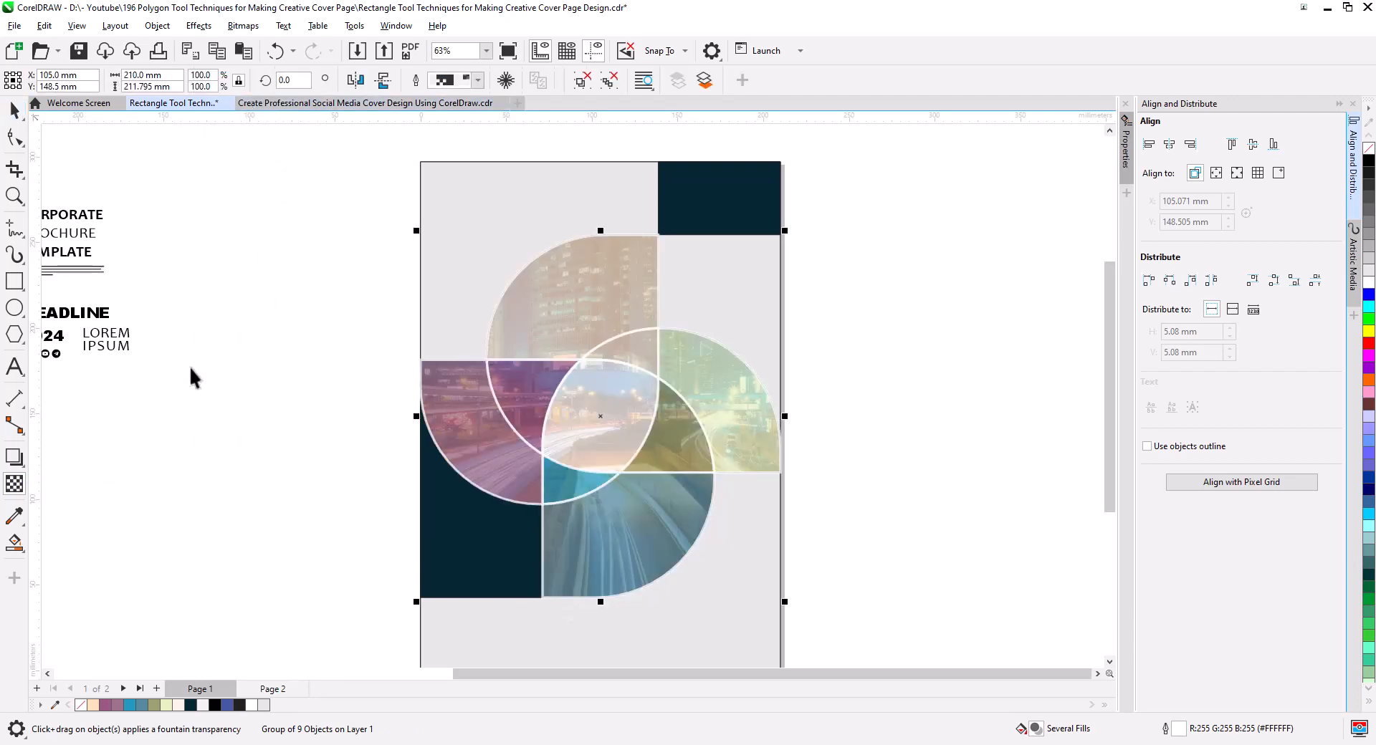
Set the uniform transparency of the colored region group to 40.
{"action": "left_click", "coordinate": [14, 484]}
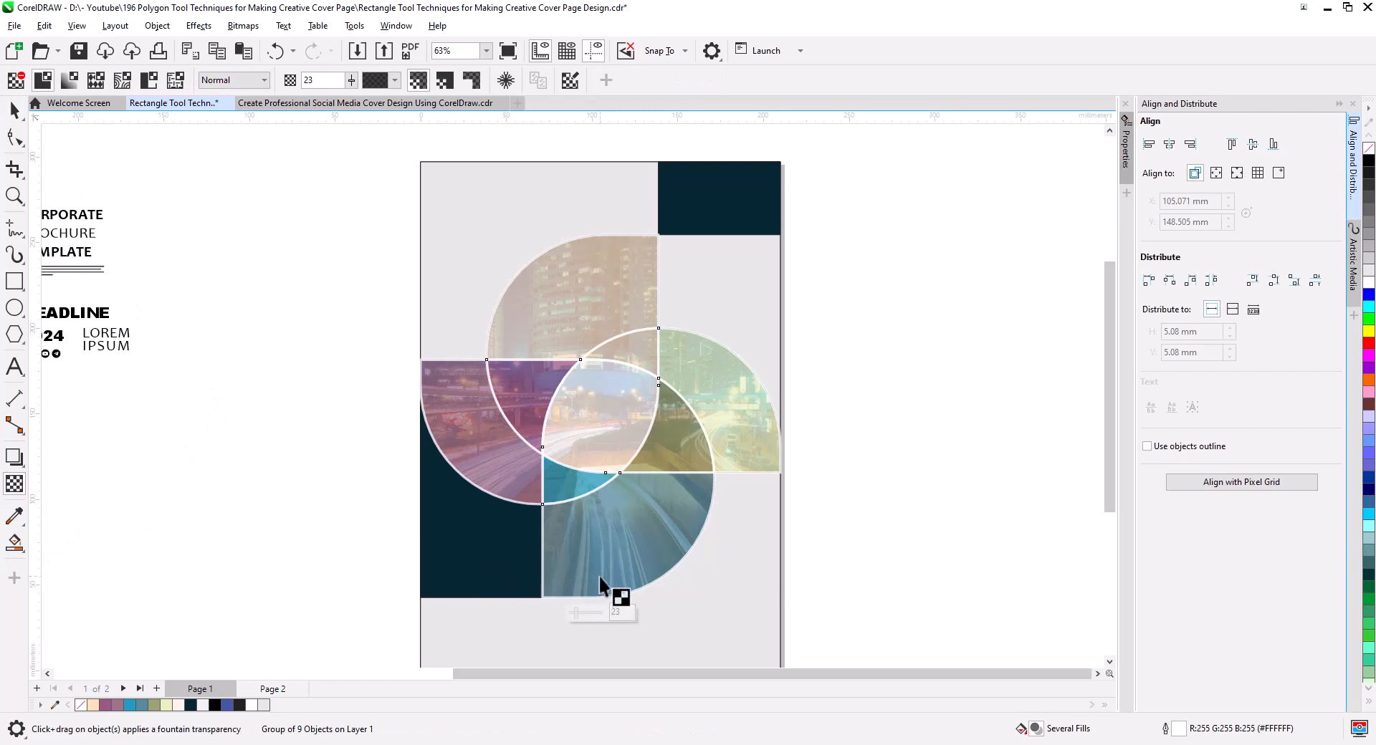
{"action": "left_click_drag", "start_coordinate": [581, 617], "coordinate": [584, 618]}
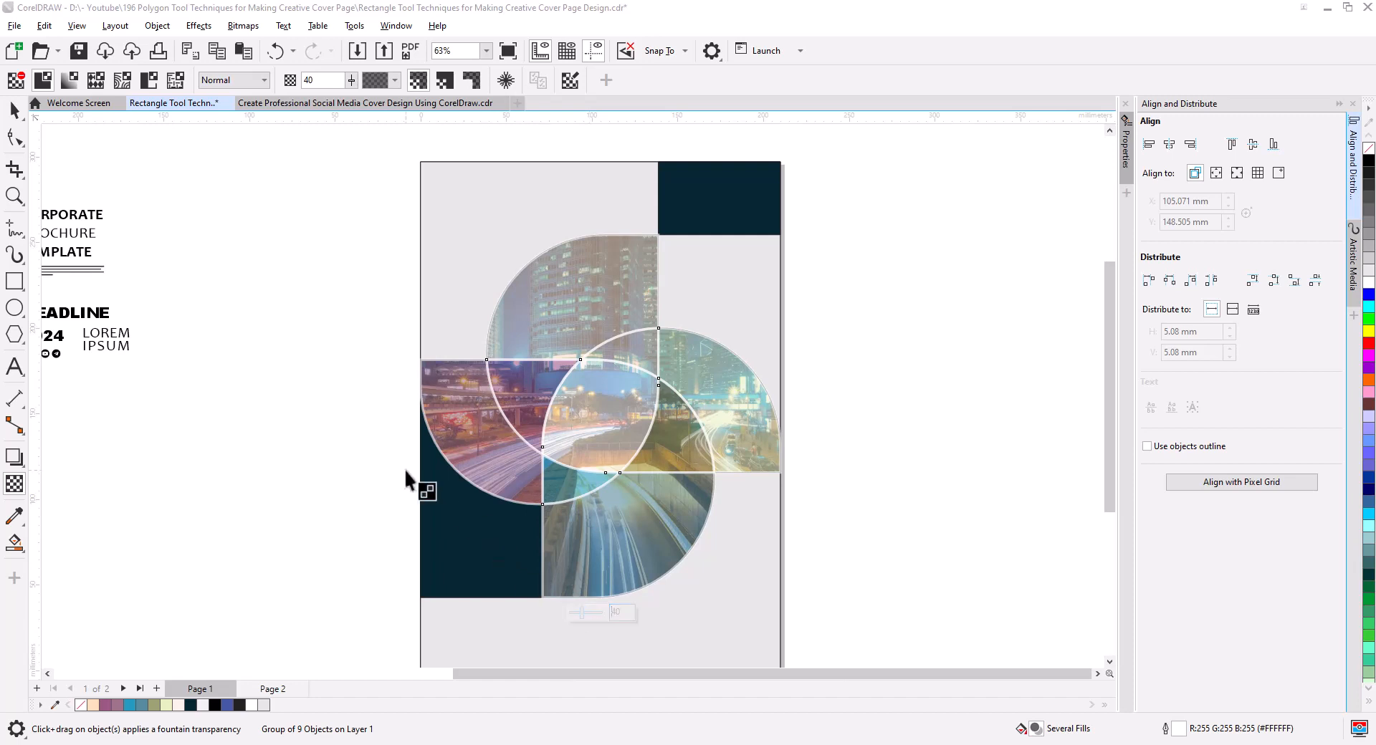
{"action": "left_click", "coordinate": [18, 115]}
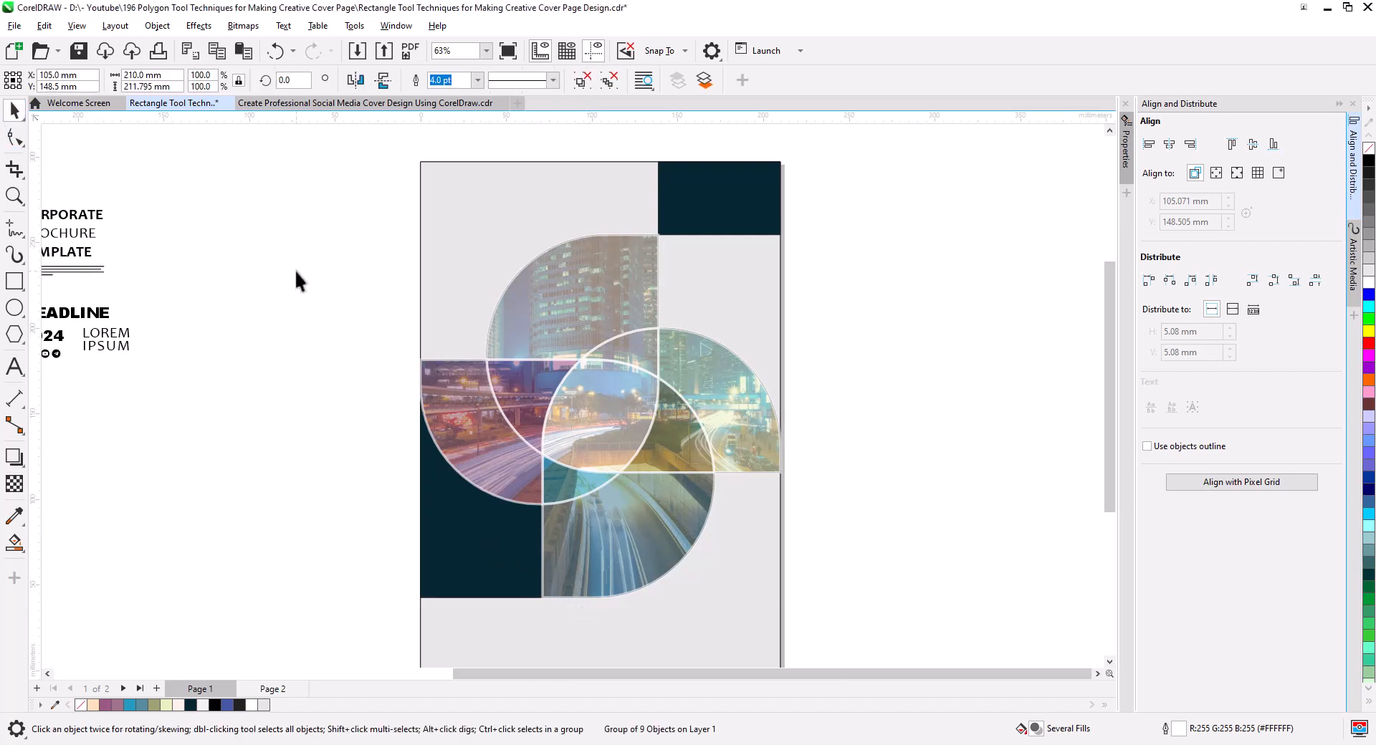
{"action": "left_click", "coordinate": [357, 372]}
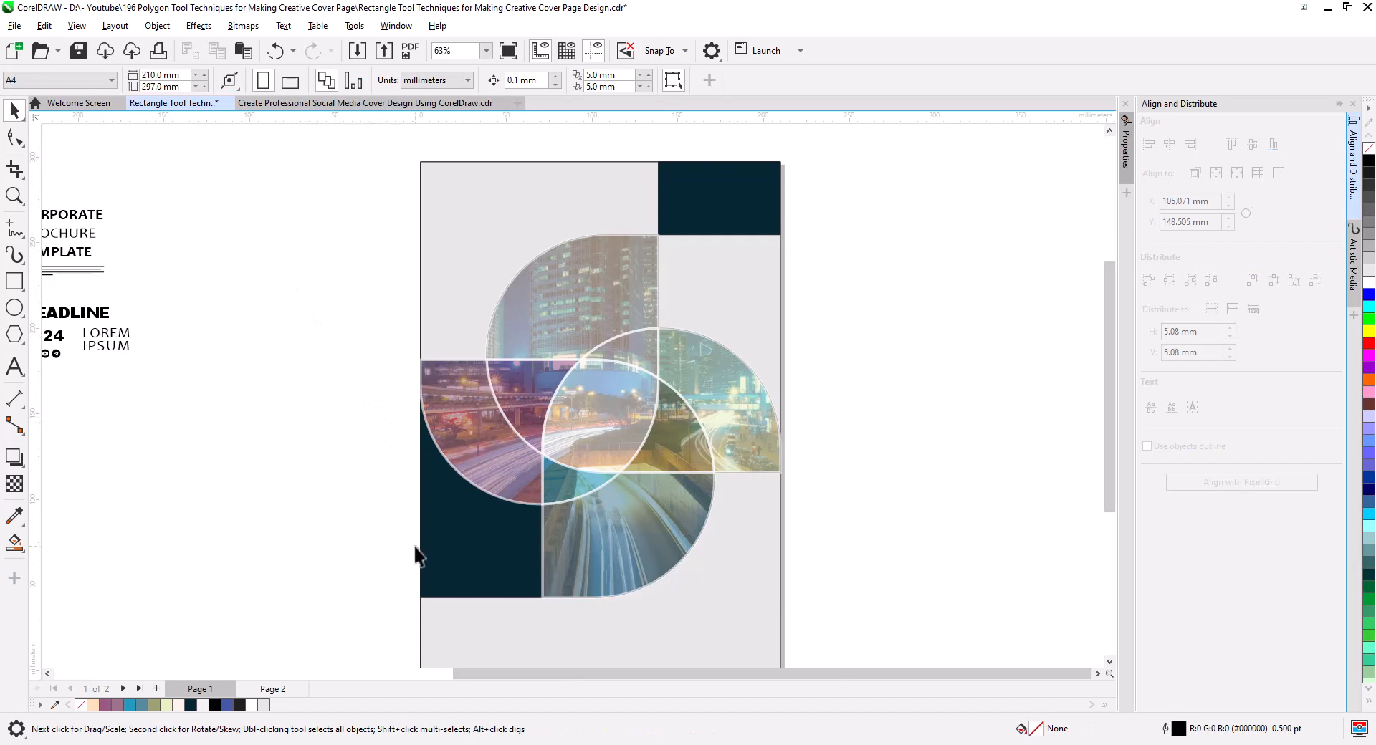
Change the fill of the two dark rectangles beside the pinwheel to navy blue #002061.
{"action": "left_click", "coordinate": [493, 554]}
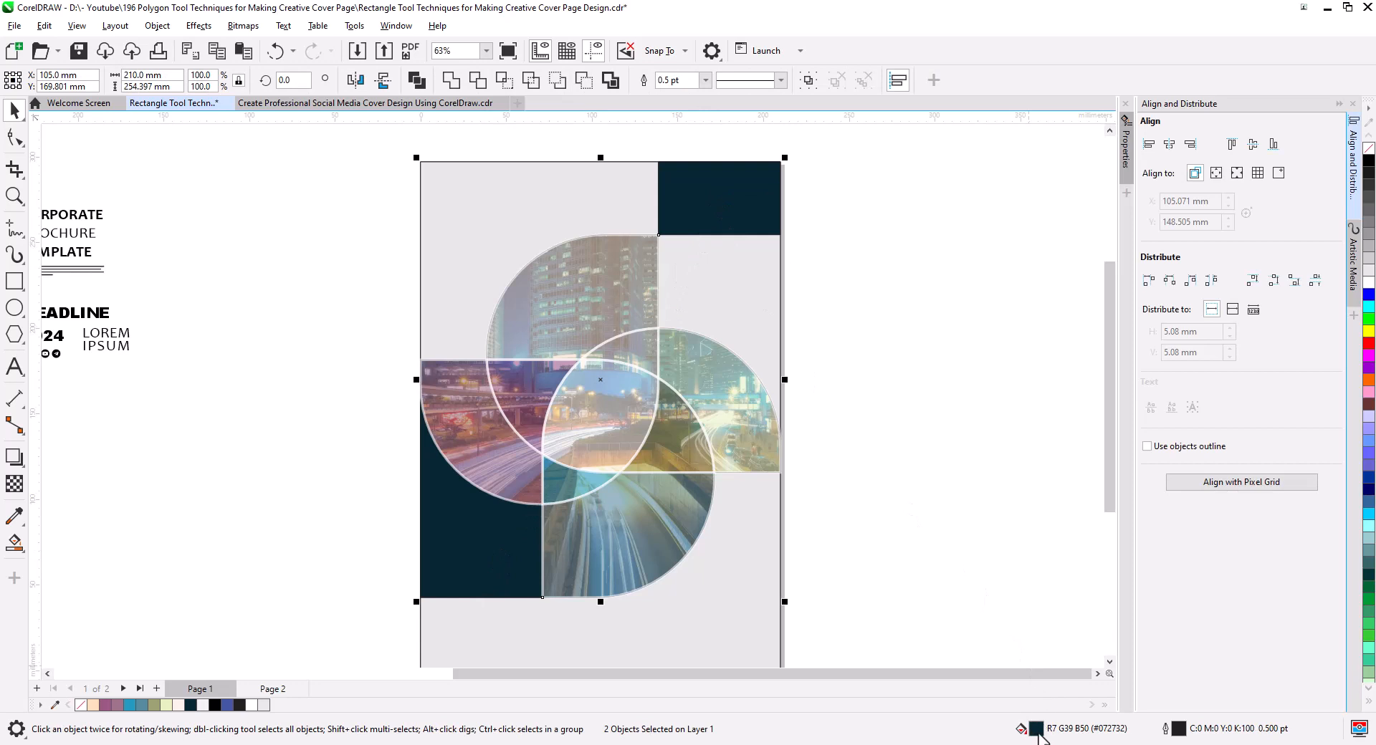
{"action": "key", "text": "shift+F11"}
{"action": "left_click", "coordinate": [530, 247]}
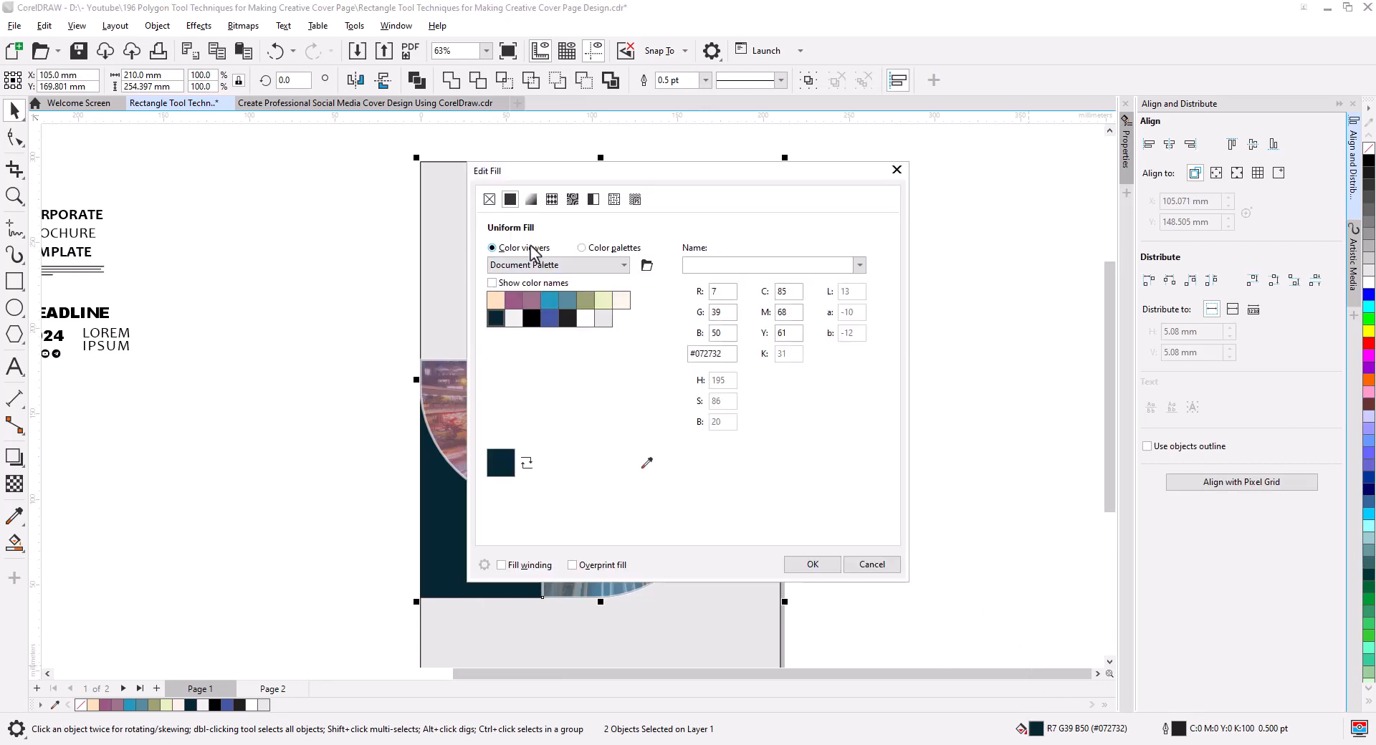
{"action": "mouse_move", "coordinate": [604, 382]}
{"action": "left_mouse_down"}
{"action": "mouse_move", "coordinate": [663, 391]}
{"action": "mouse_move", "coordinate": [681, 346]}
{"action": "mouse_move", "coordinate": [684, 391]}
{"action": "mouse_move", "coordinate": [651, 385]}
{"action": "left_mouse_up"}
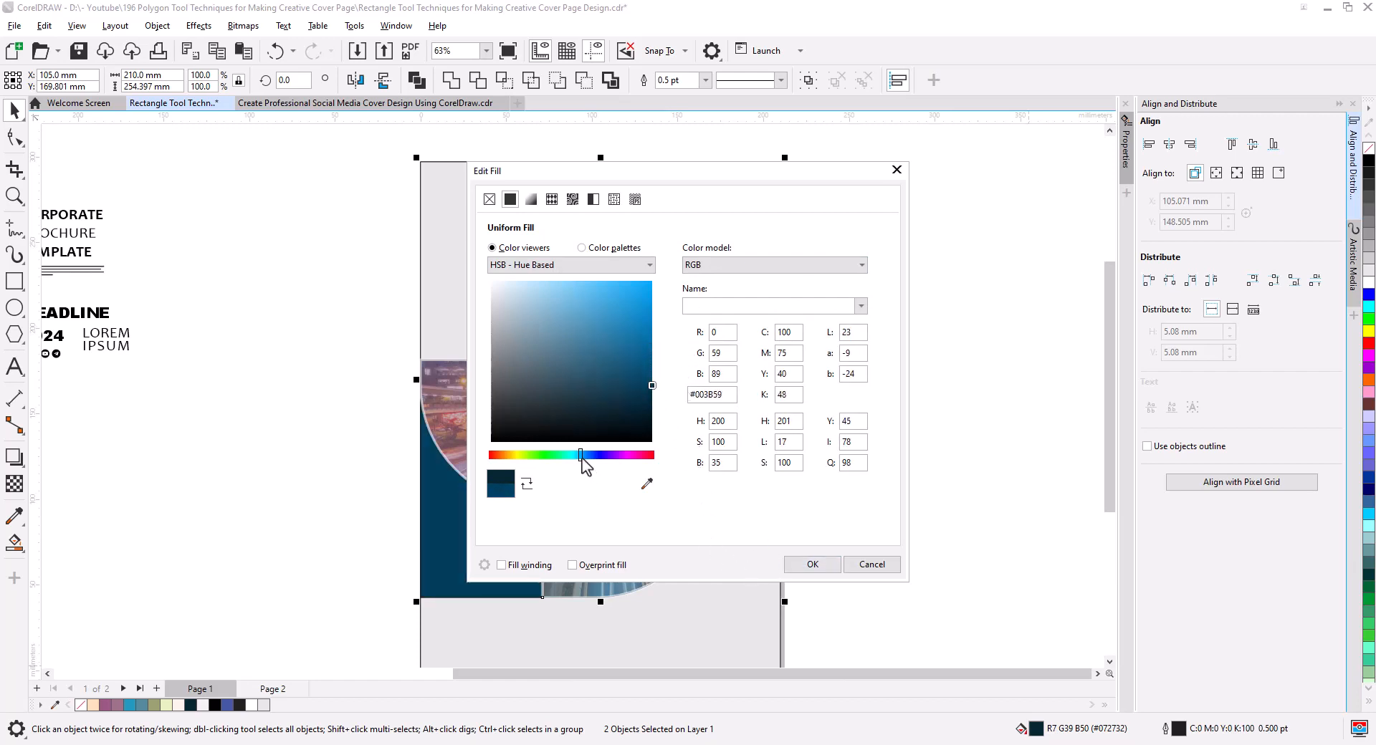
{"action": "left_click_drag", "start_coordinate": [582, 461], "coordinate": [590, 462]}
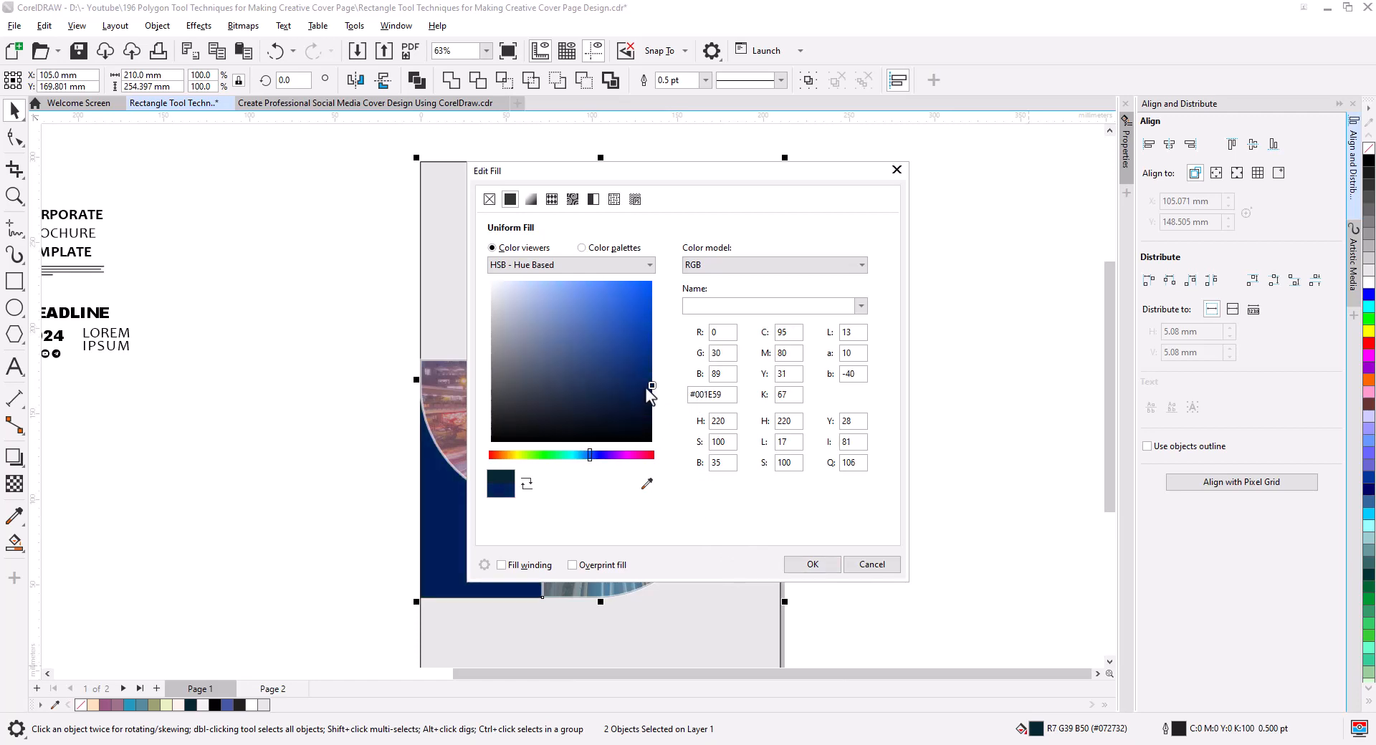
{"action": "mouse_move", "coordinate": [652, 386]}
{"action": "left_mouse_down"}
{"action": "mouse_move", "coordinate": [651, 368]}
{"action": "mouse_move", "coordinate": [652, 380]}
{"action": "left_mouse_up"}
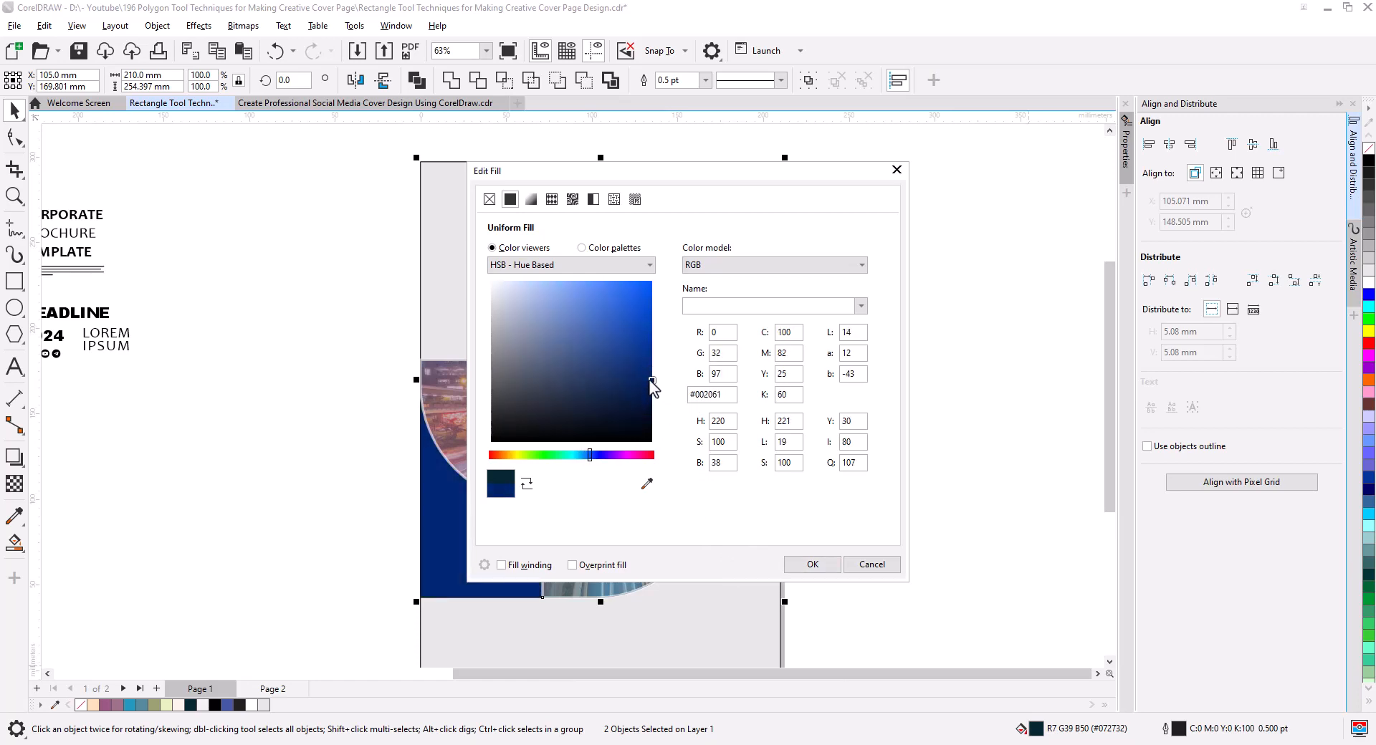
{"action": "left_click", "coordinate": [809, 562]}
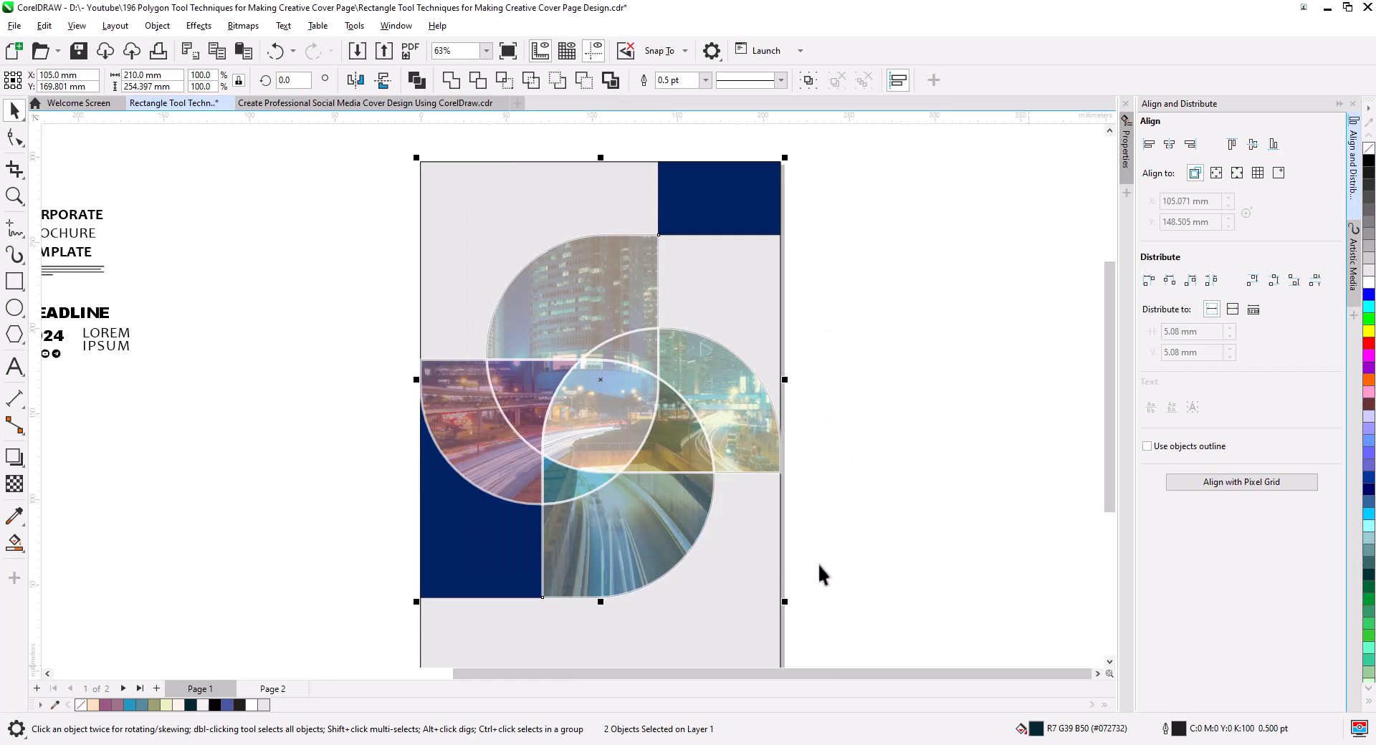
{"action": "left_click", "coordinate": [887, 434]}
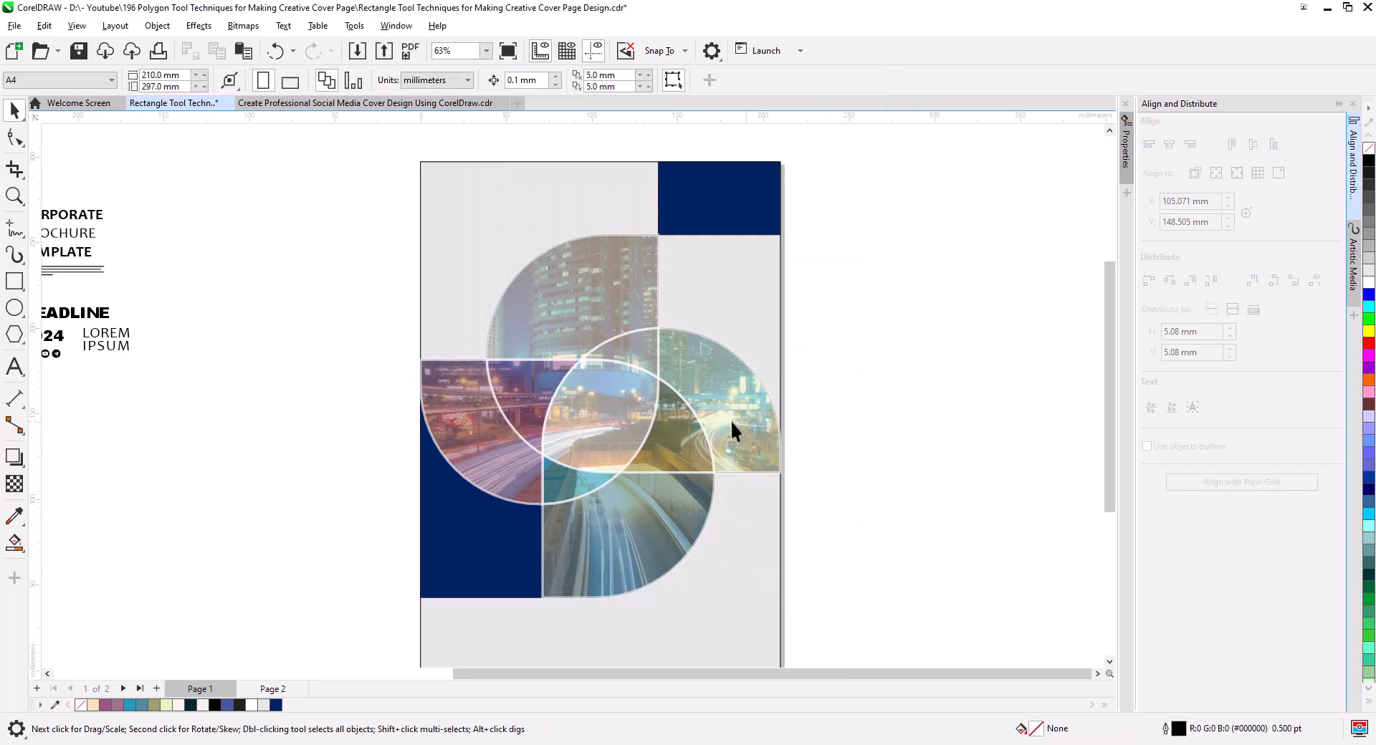
Duplicate the colored region group in place and remove the copy's outline.
{"action": "left_click", "coordinate": [568, 336]}
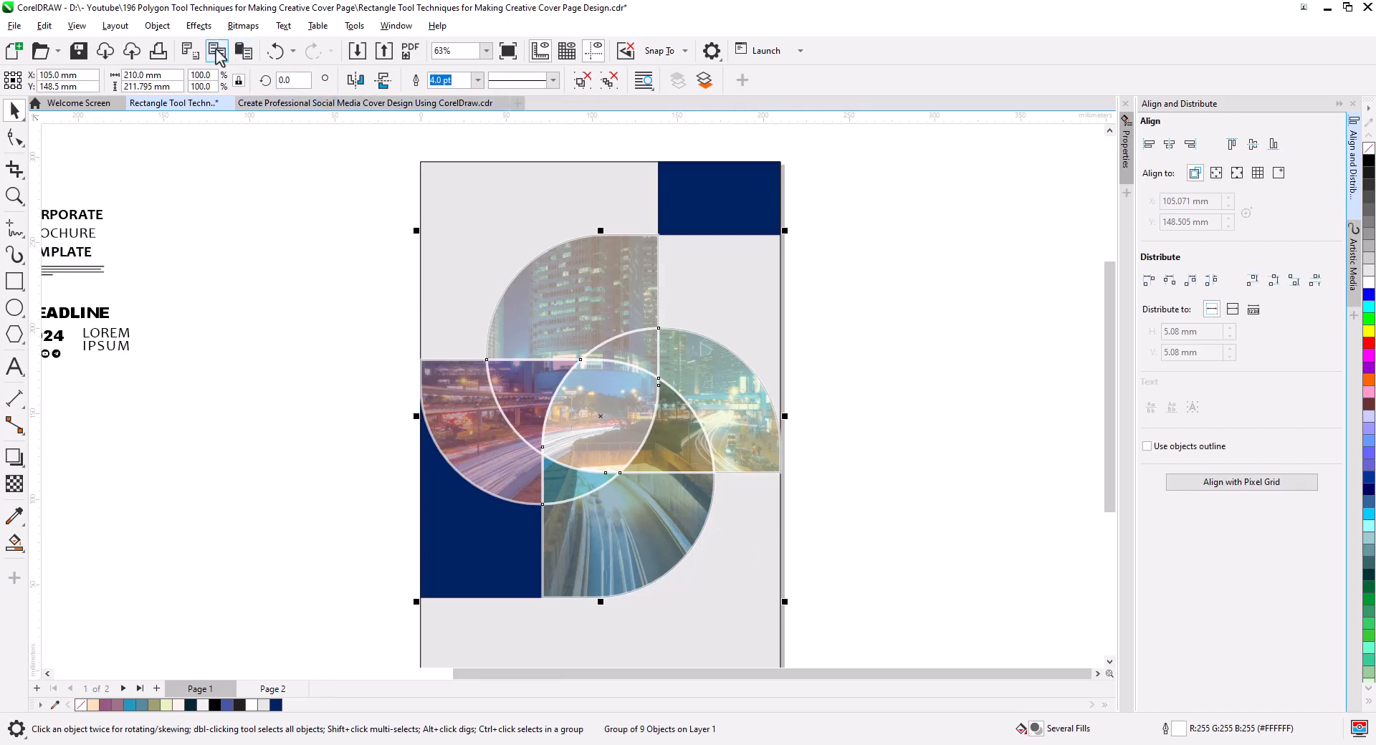
{"action": "left_click", "coordinate": [243, 51]}
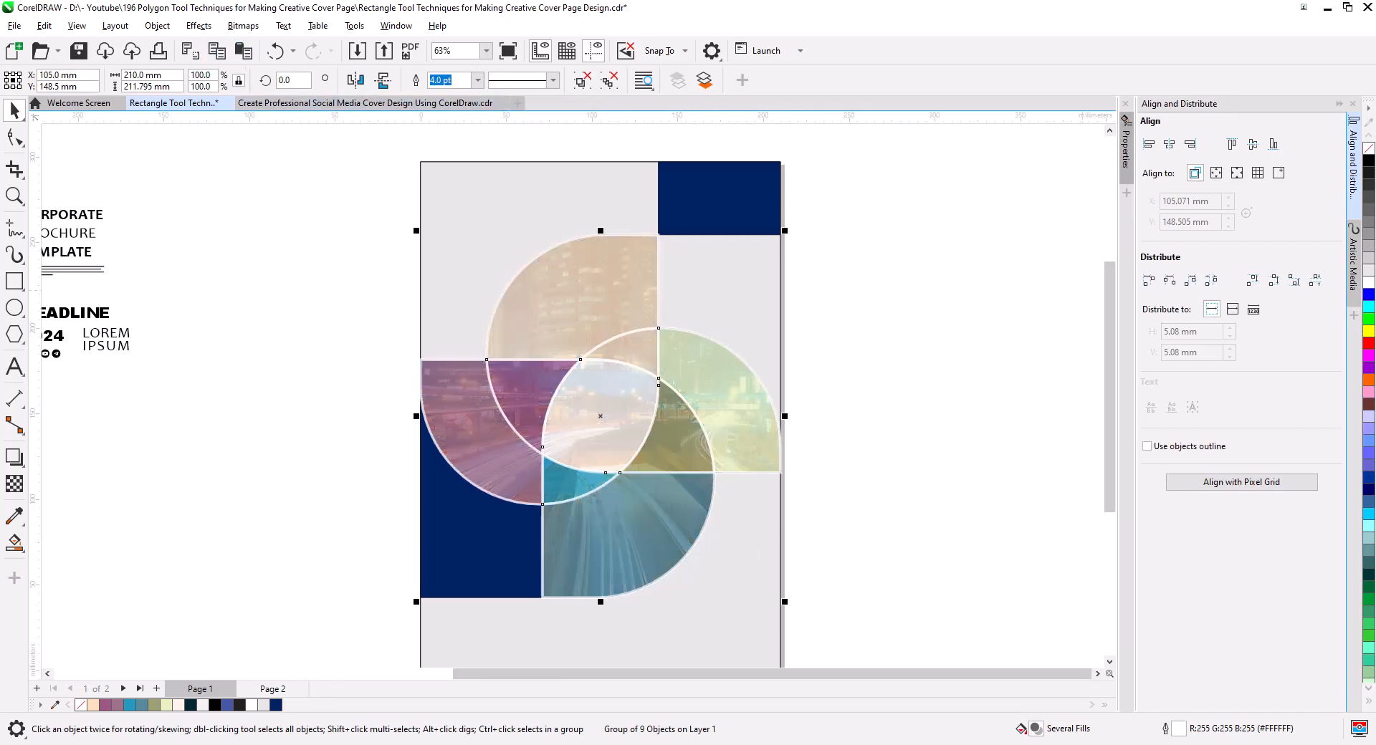
{"action": "right_click", "coordinate": [1369, 149]}
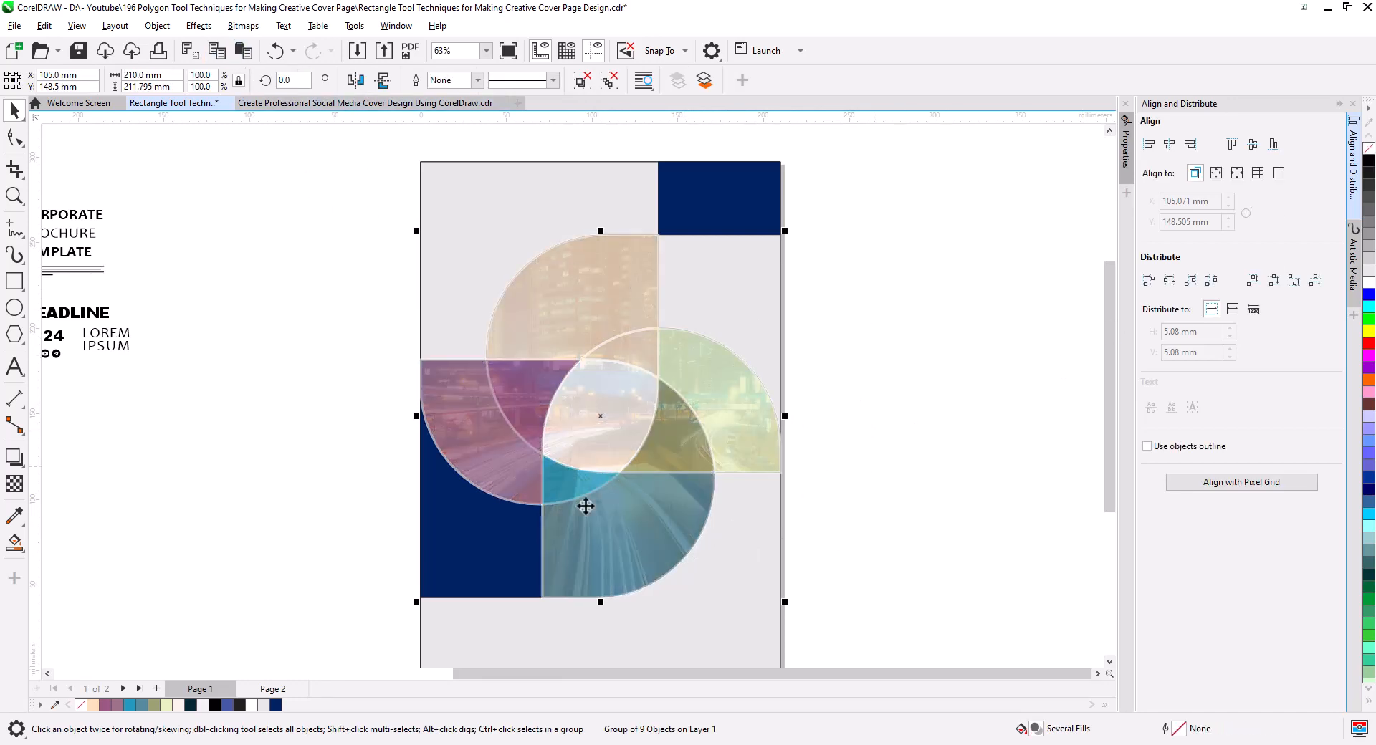
Remove the fill from the duplicated pinwheel group and give it a white 4.0 pt outline.
{"action": "left_click", "coordinate": [1369, 149]}
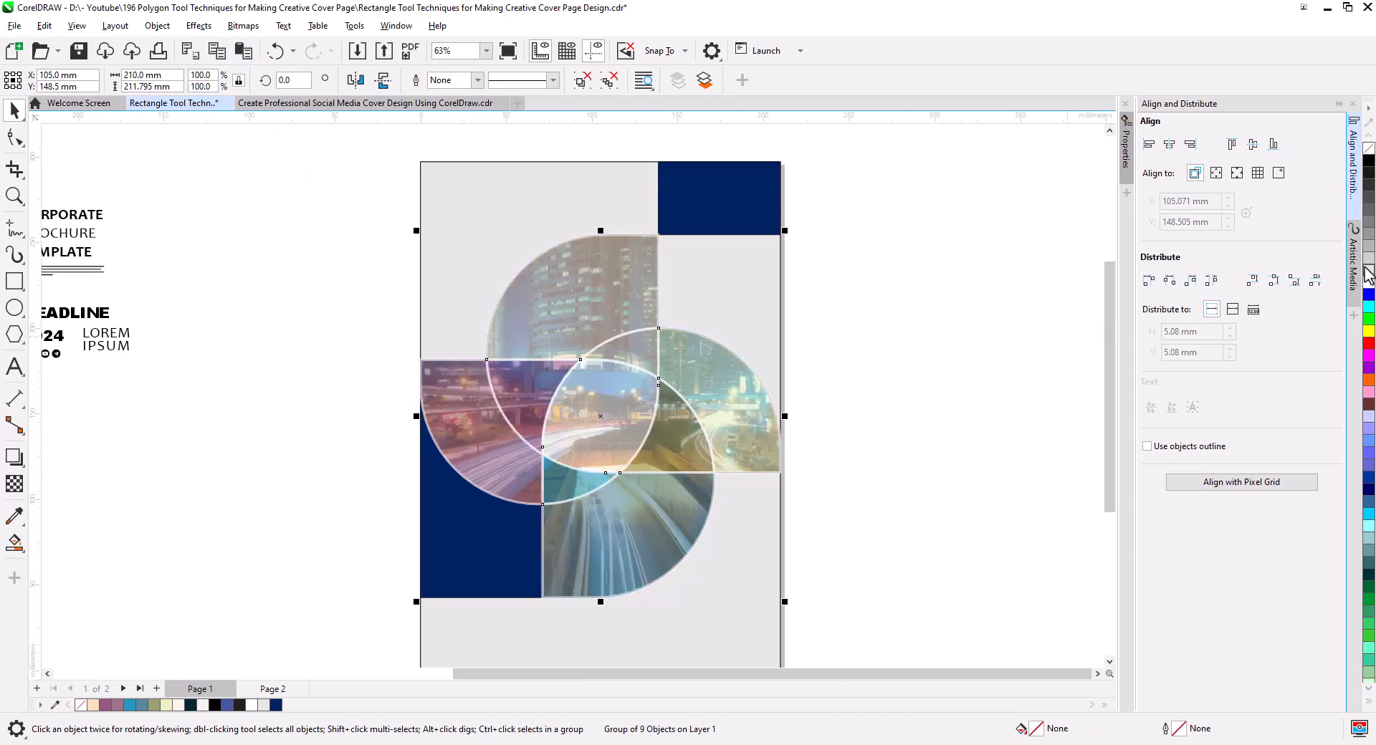
{"action": "right_click", "coordinate": [1369, 285]}
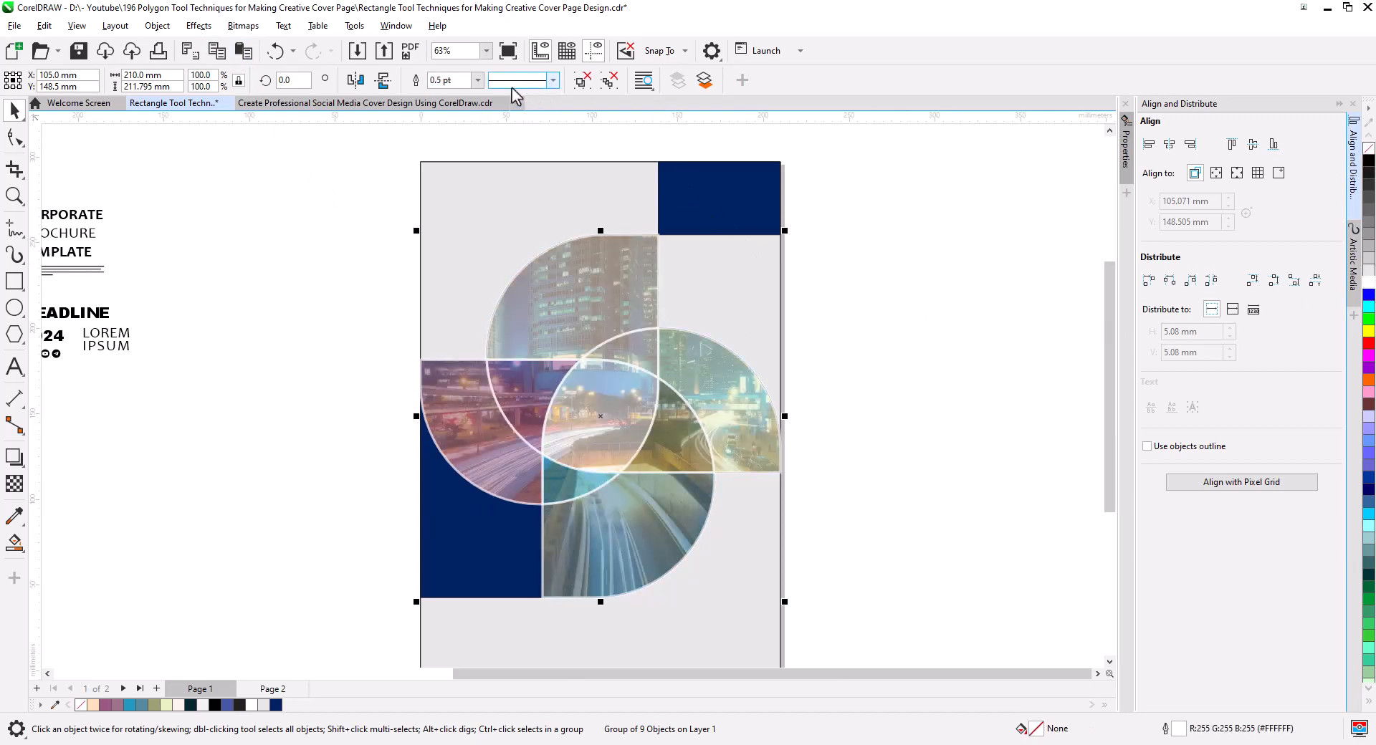
{"action": "left_click", "coordinate": [477, 80]}
{"action": "left_click", "coordinate": [455, 193]}
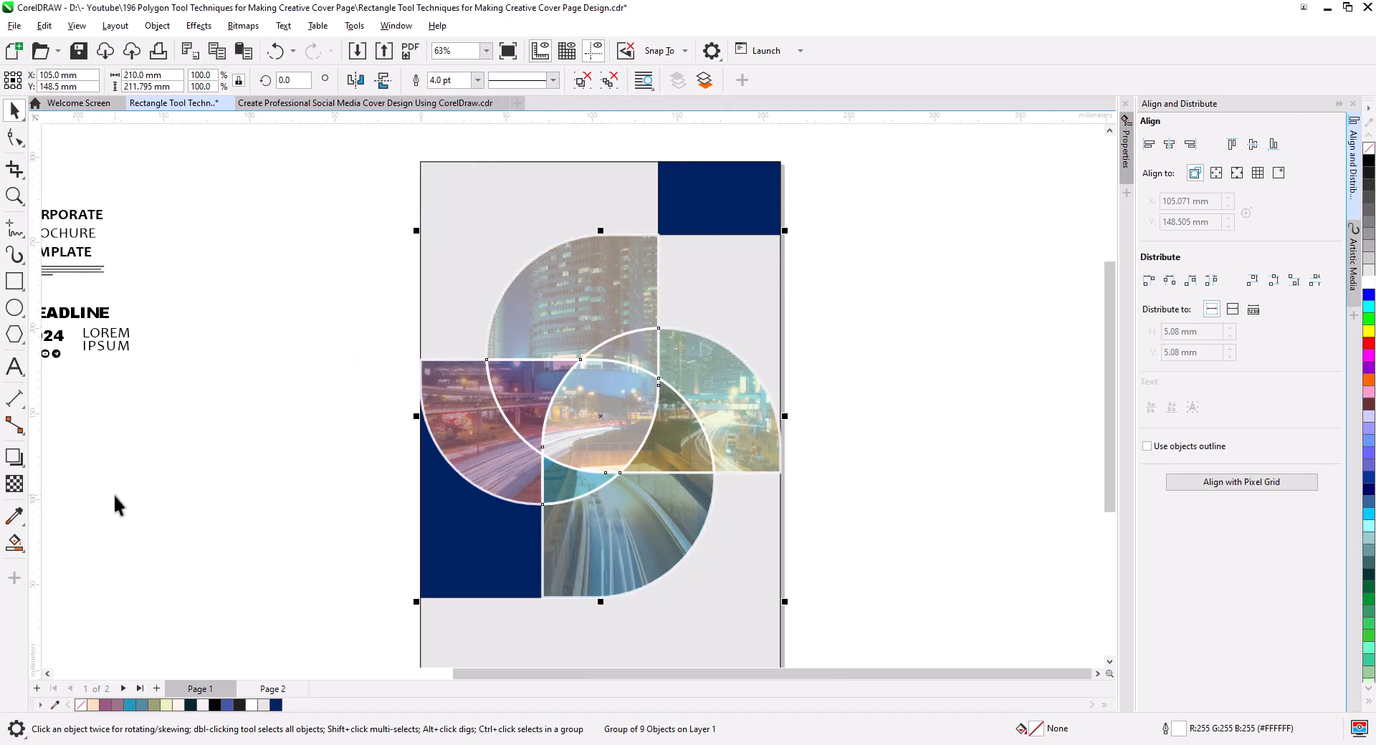
Apply a diagonal inner shadow to the white-outlined pinwheel copy with opacity 100 and feathering 5.
{"action": "left_click", "coordinate": [14, 457]}
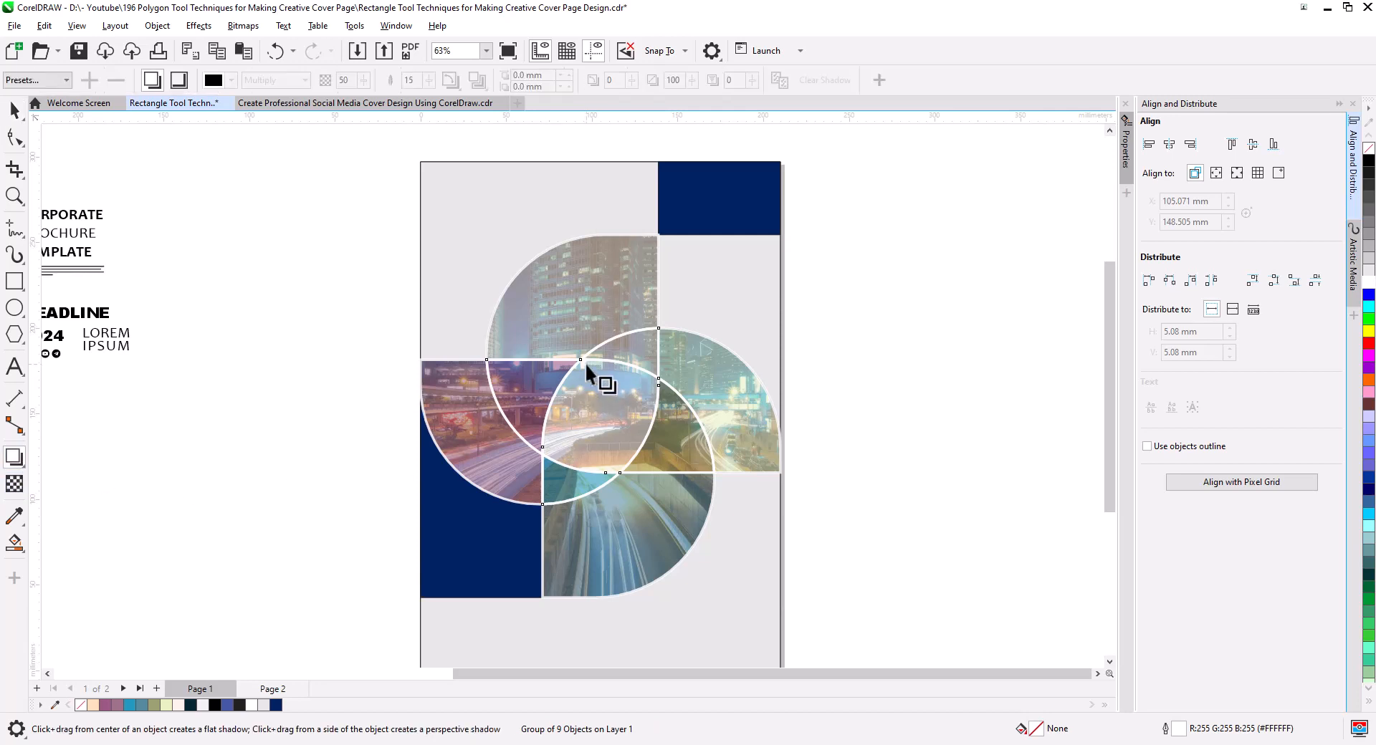
{"action": "left_click_drag", "start_coordinate": [584, 363], "coordinate": [746, 604]}
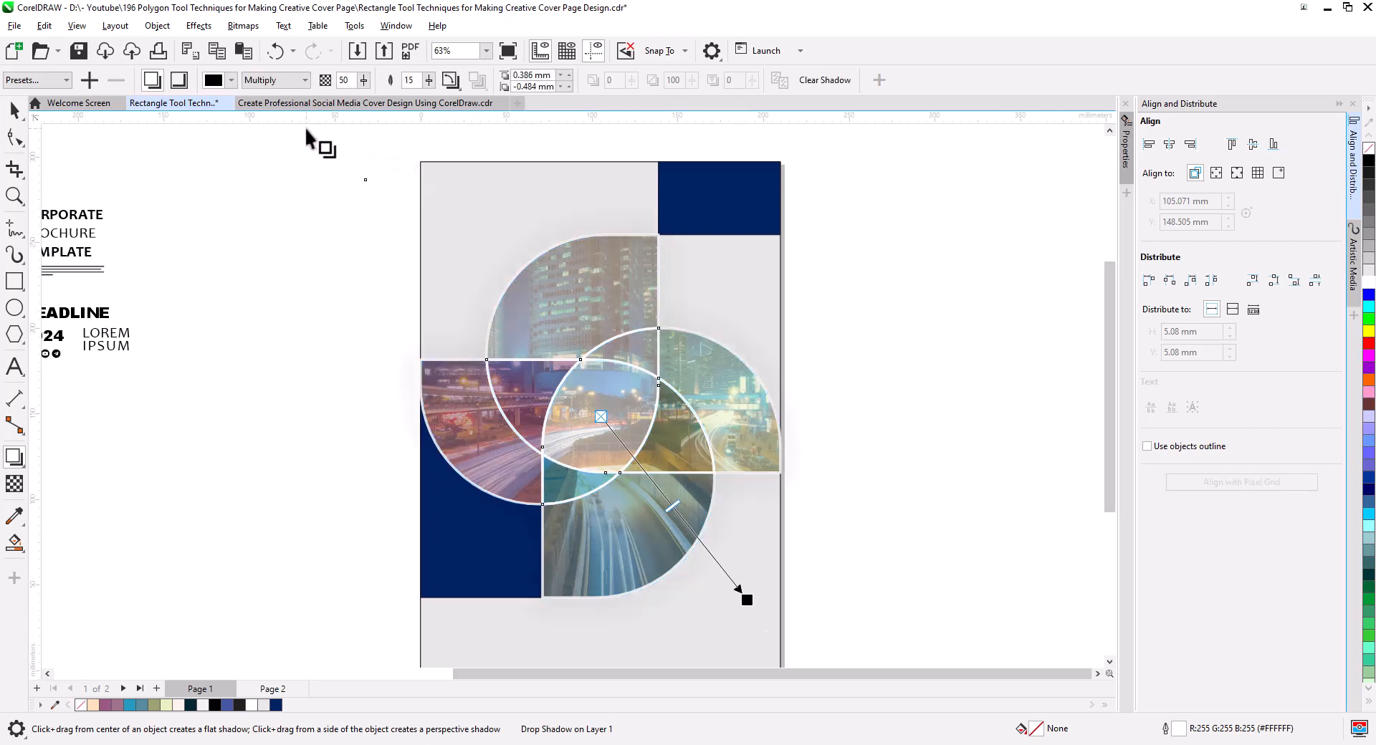
{"action": "left_click", "coordinate": [179, 80]}
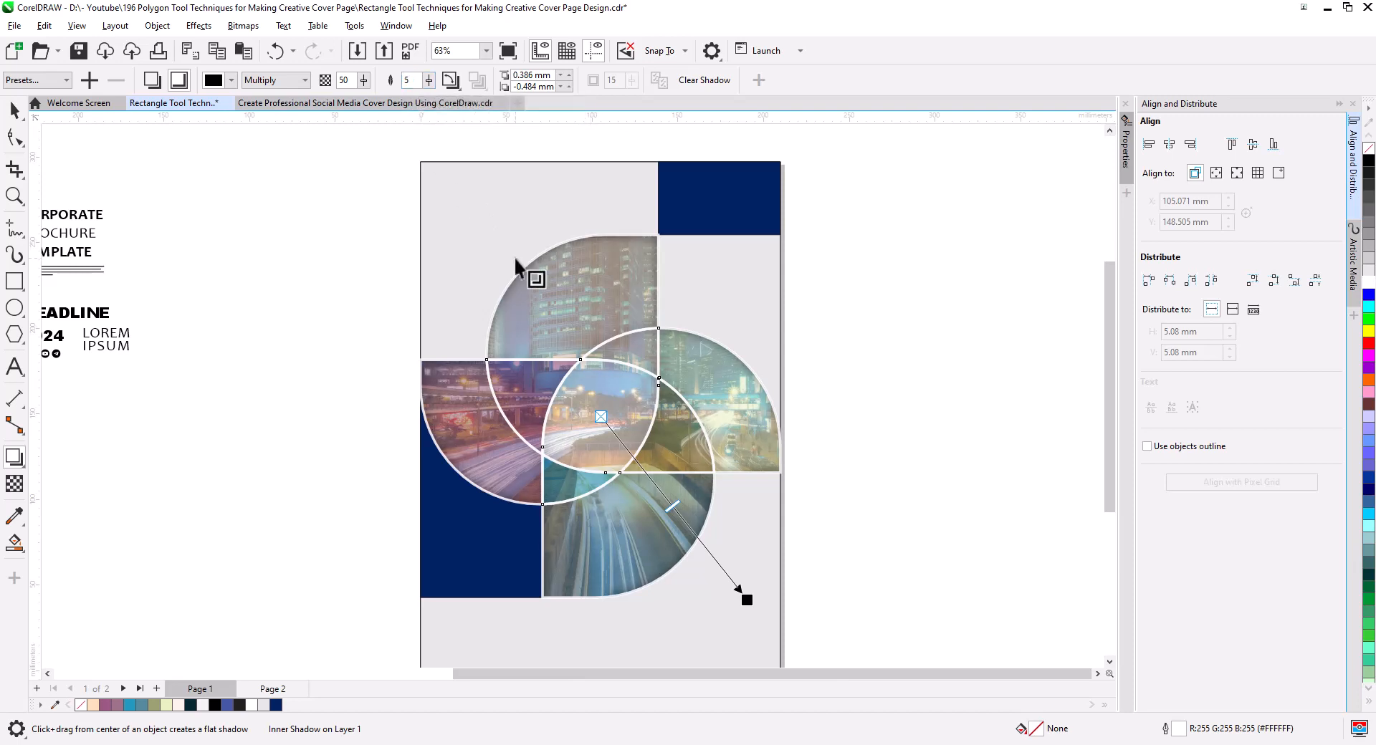
{"action": "left_click_drag", "start_coordinate": [672, 506], "coordinate": [771, 611]}
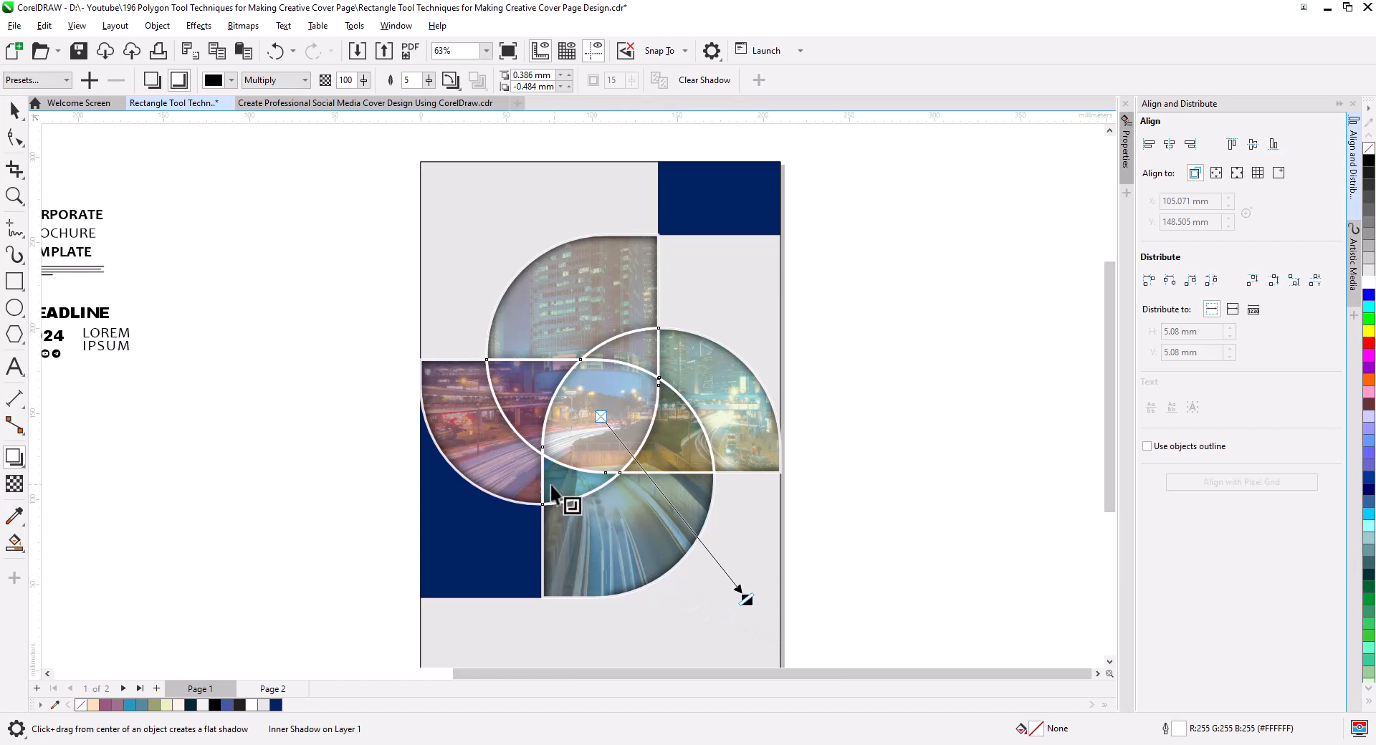
{"action": "scroll", "coordinate": [544, 421], "scroll_direction": "up", "scroll_amount": 2}
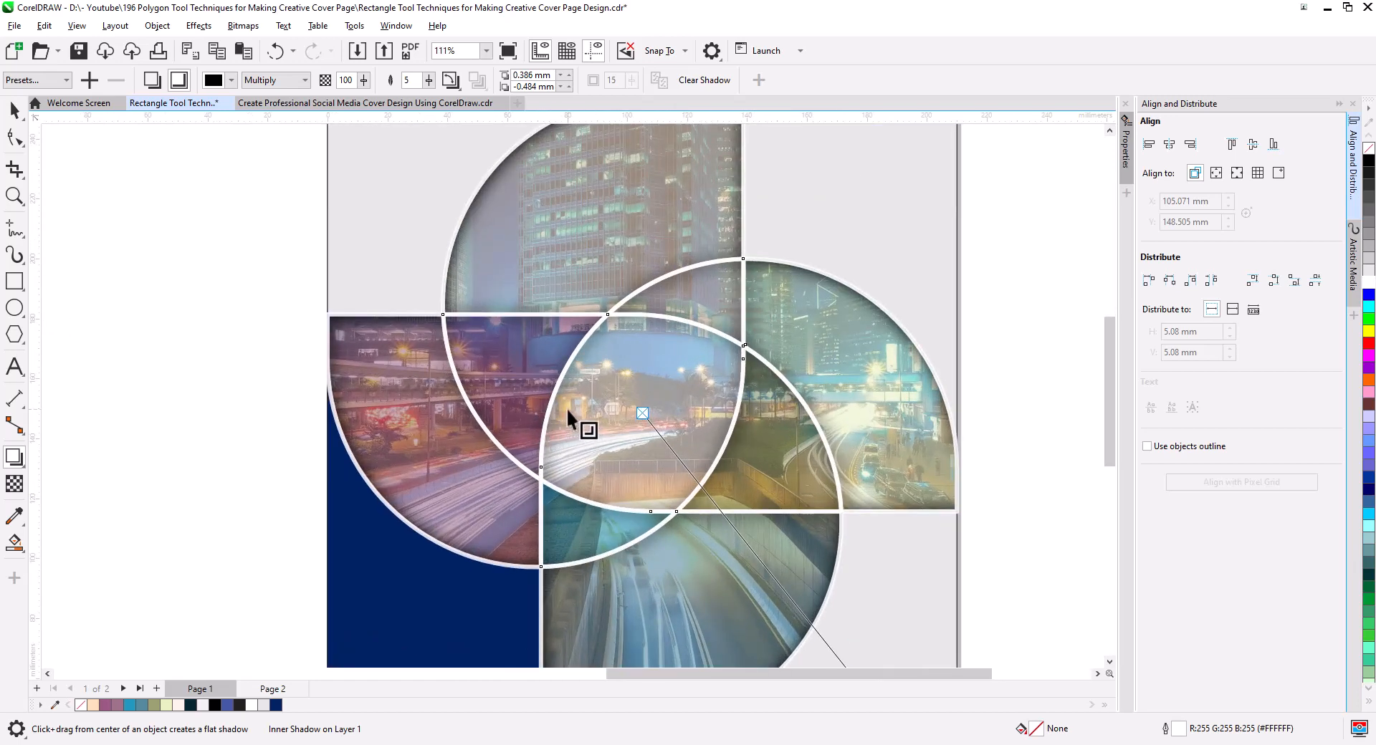
{"action": "scroll", "coordinate": [572, 420], "scroll_direction": "down", "scroll_amount": 2}
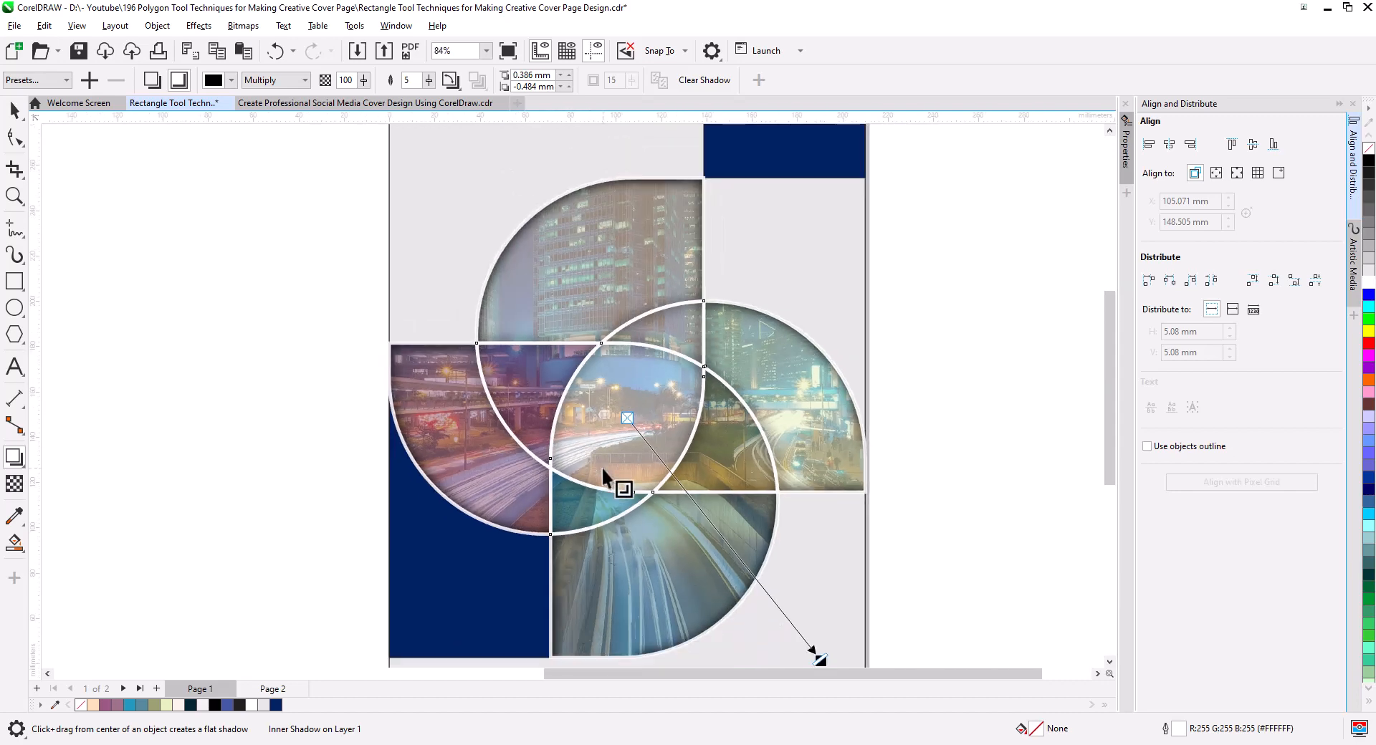
{"action": "scroll", "coordinate": [613, 461], "scroll_direction": "down", "scroll_amount": 1}
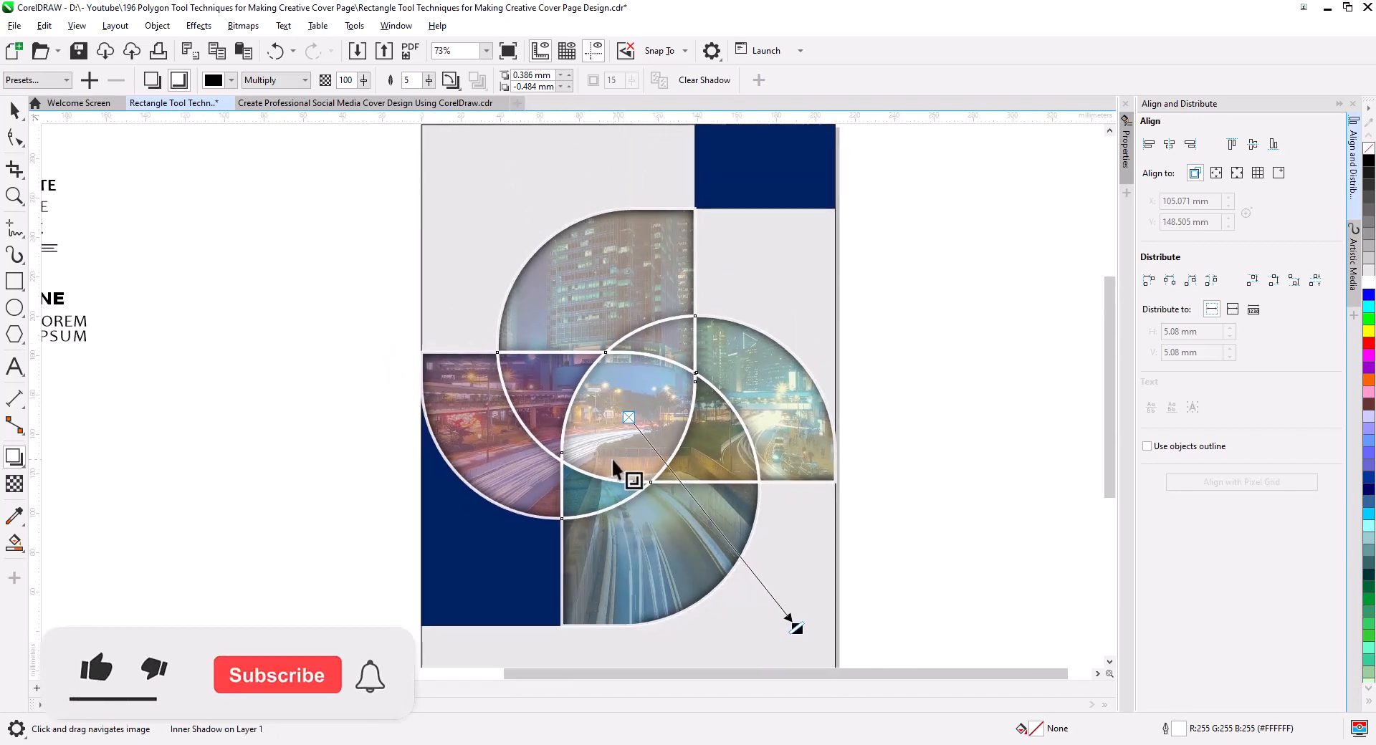
{"action": "left_click", "coordinate": [15, 112]}
{"action": "left_click", "coordinate": [245, 265]}
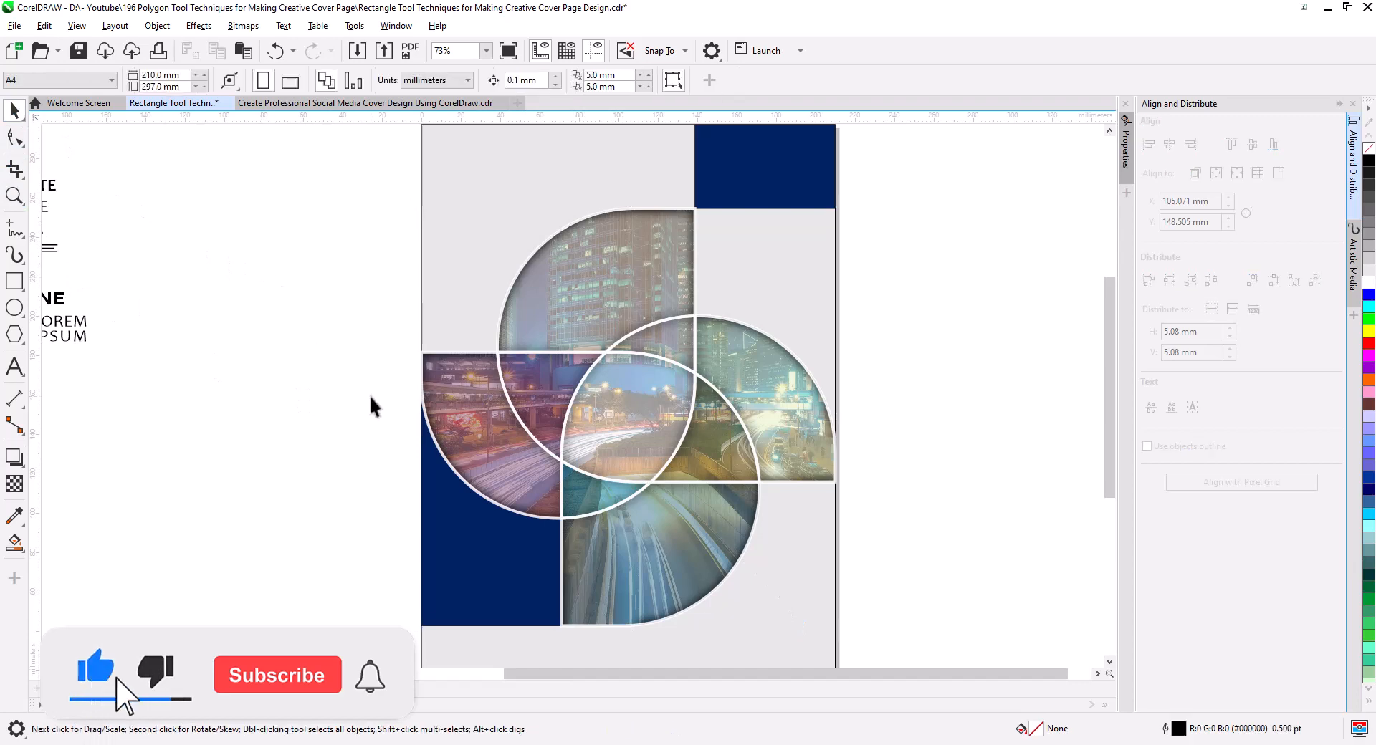
Give the two navy blocks beside the pinwheel a white 4.0 pt outline.
{"action": "left_click_drag", "start_coordinate": [695, 582], "coordinate": [704, 544]}
{"action": "left_click", "coordinate": [534, 555]}
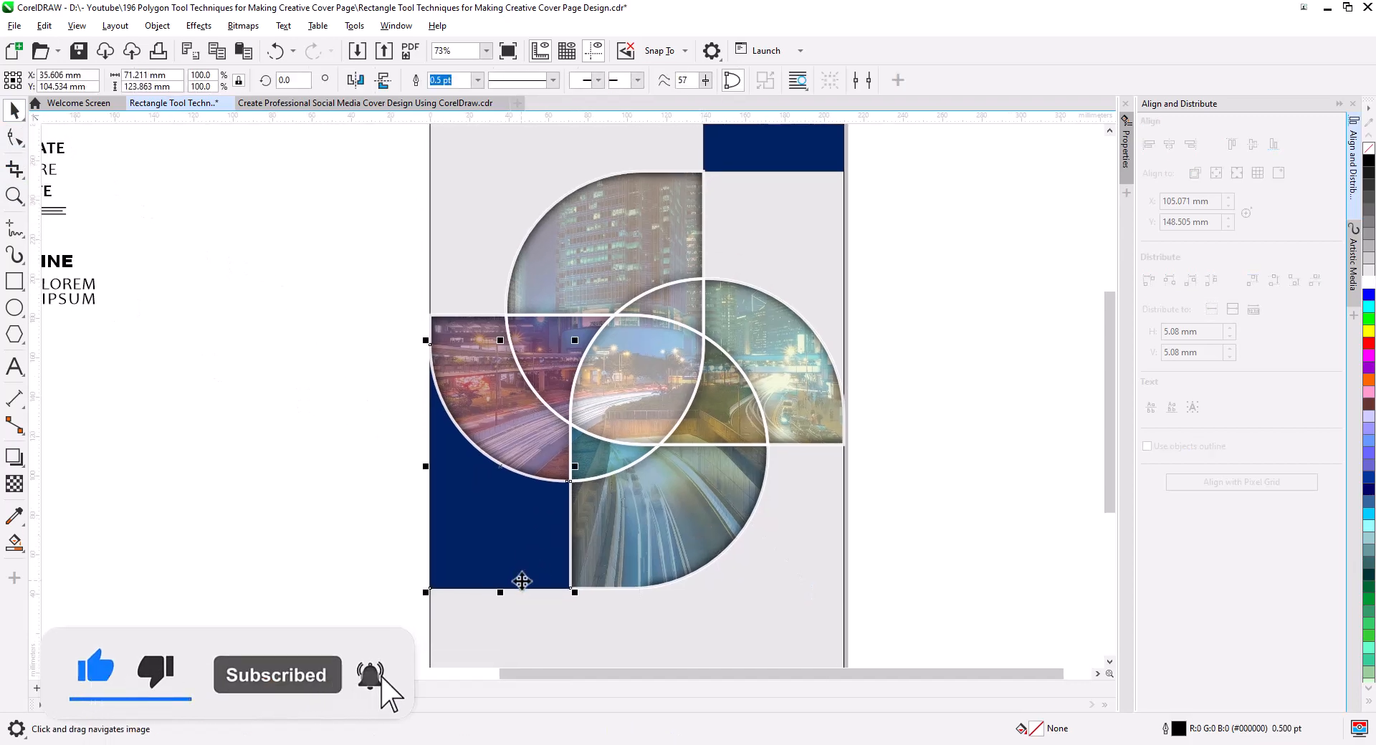
{"action": "scroll", "coordinate": [520, 601], "scroll_direction": "up", "scroll_amount": 9}
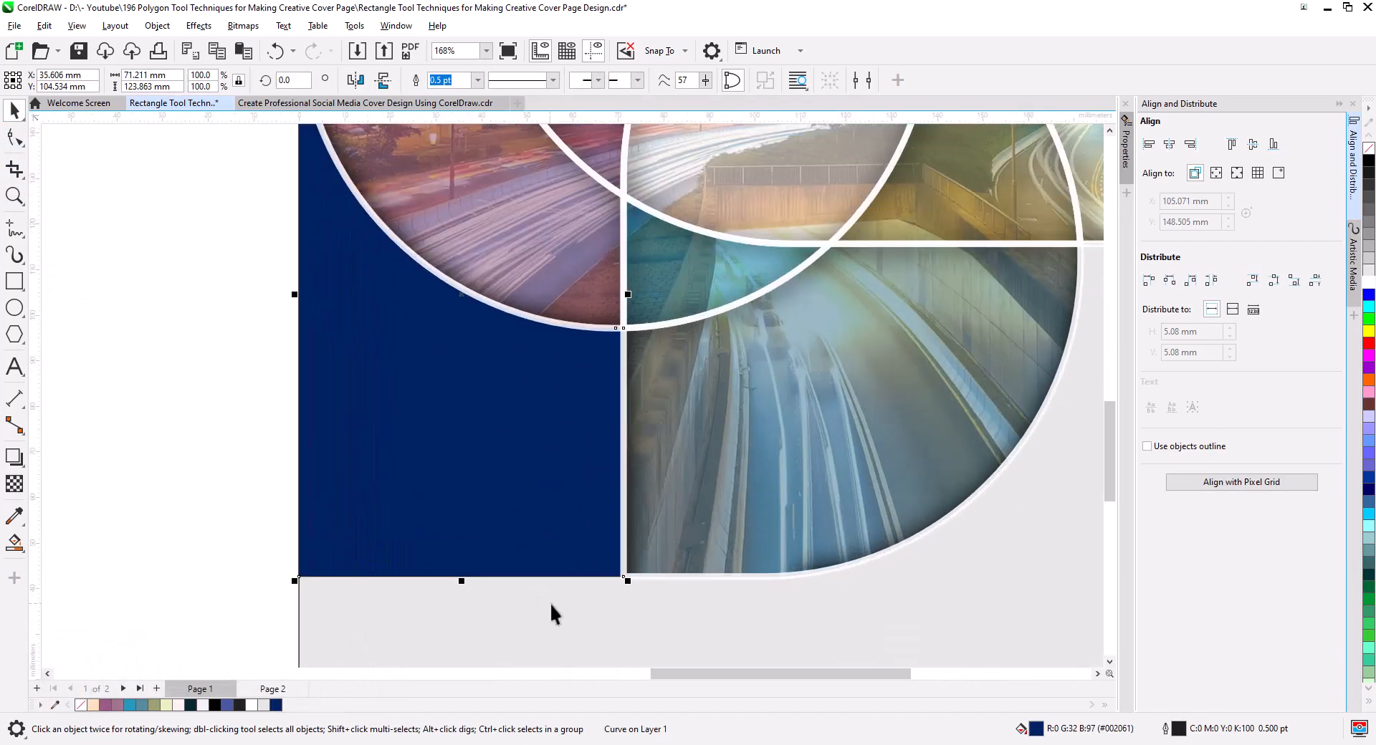
{"action": "scroll", "coordinate": [553, 593], "scroll_direction": "down", "scroll_amount": 9}
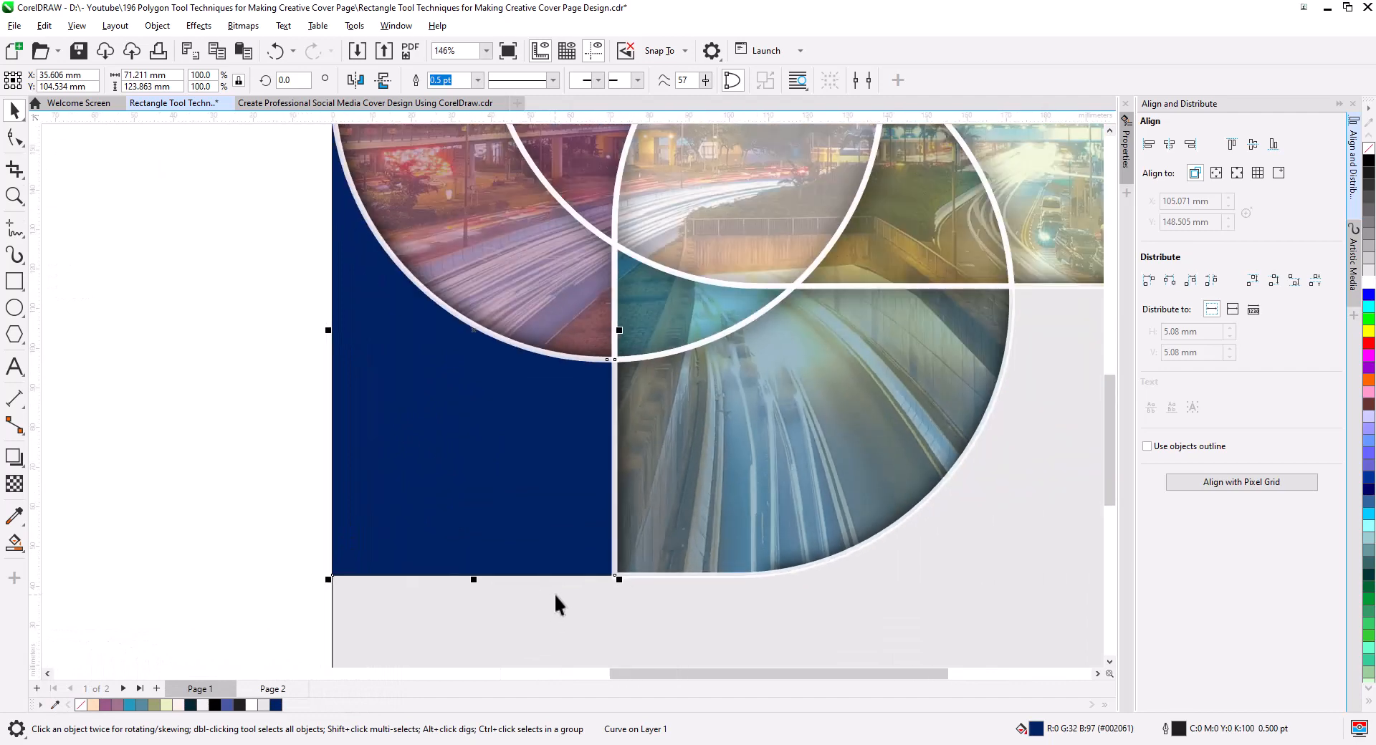
{"action": "scroll", "coordinate": [619, 562], "scroll_direction": "down", "scroll_amount": 2}
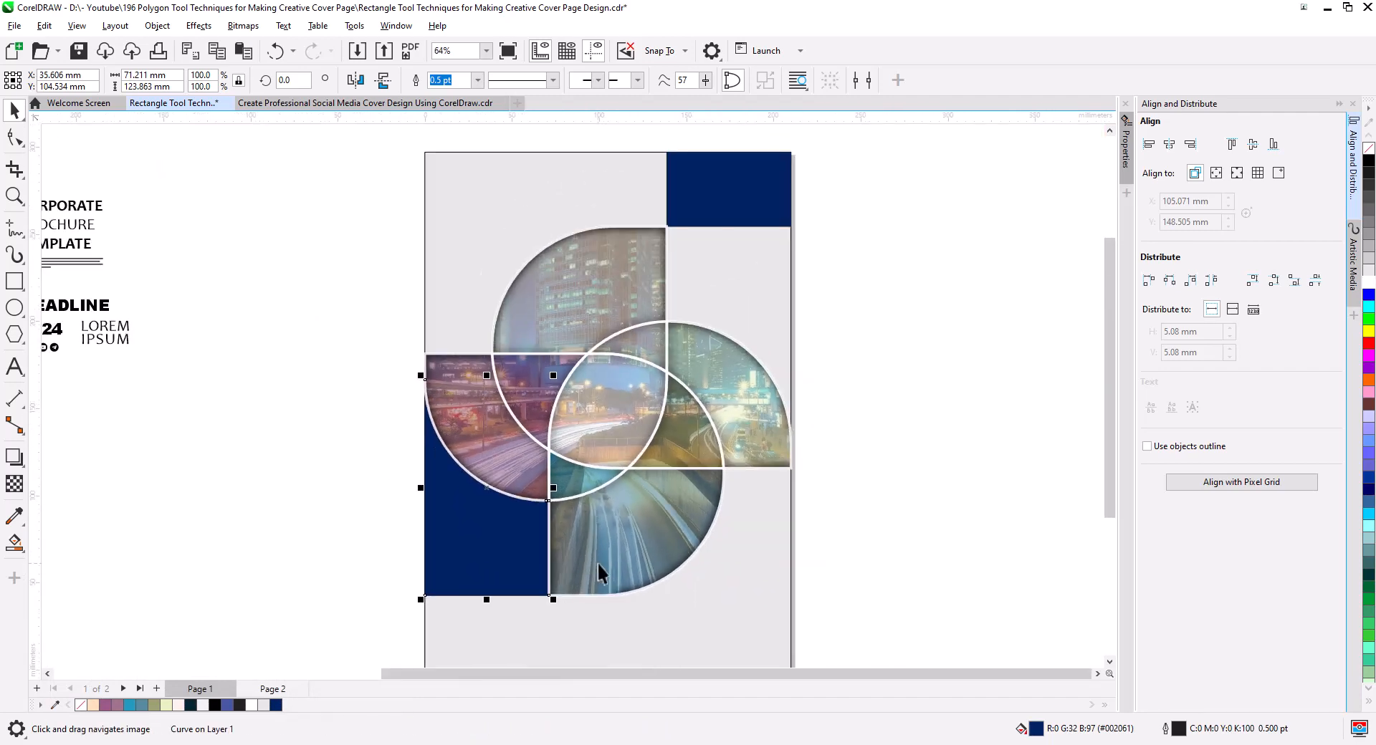
{"action": "left_click", "coordinate": [731, 247], "text": "shift"}
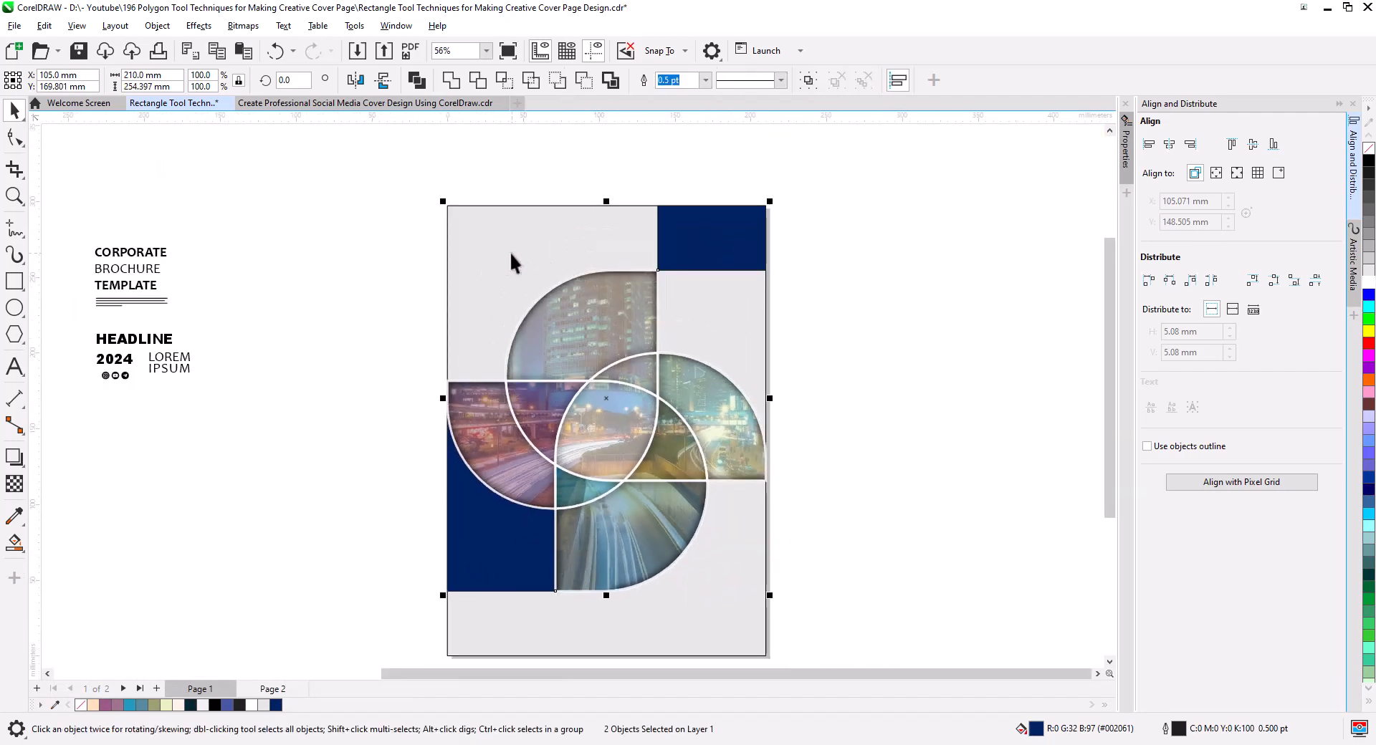
{"action": "left_click", "coordinate": [705, 80]}
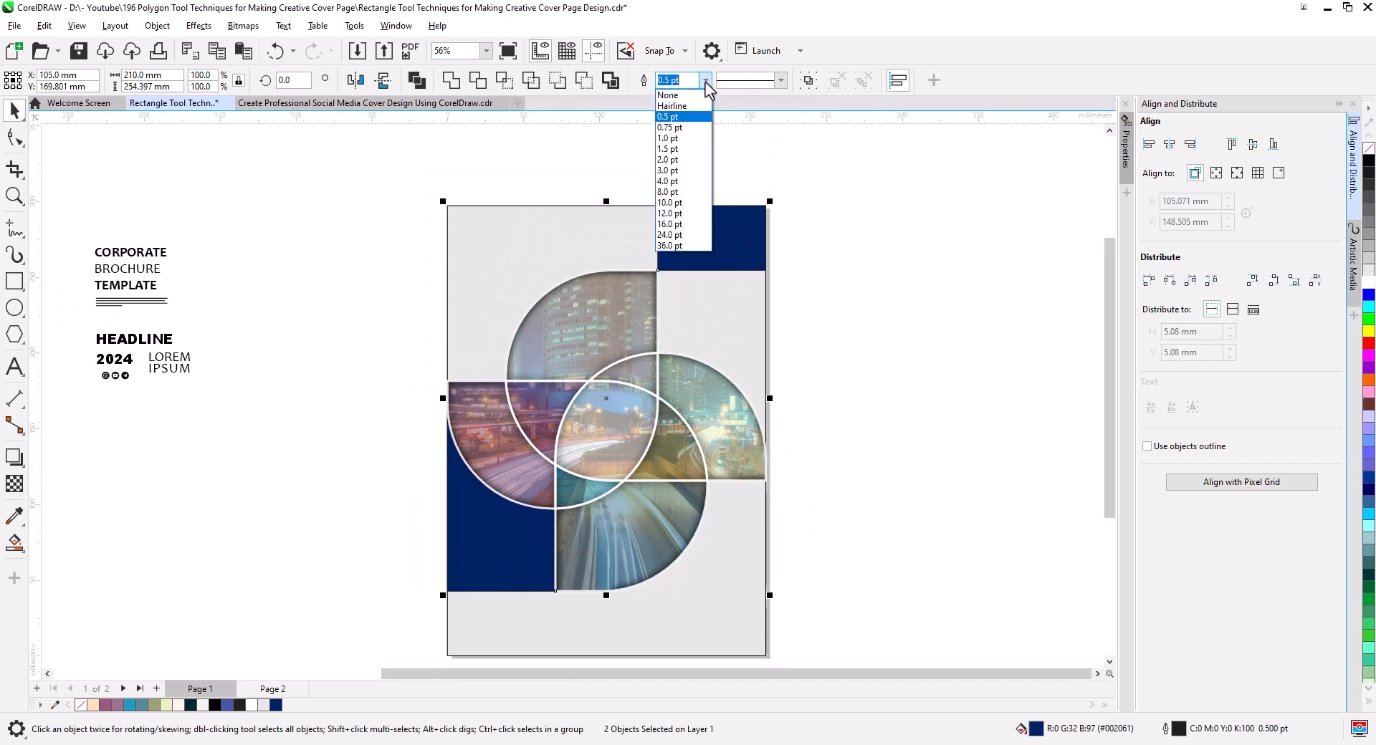
{"action": "left_click", "coordinate": [700, 181]}
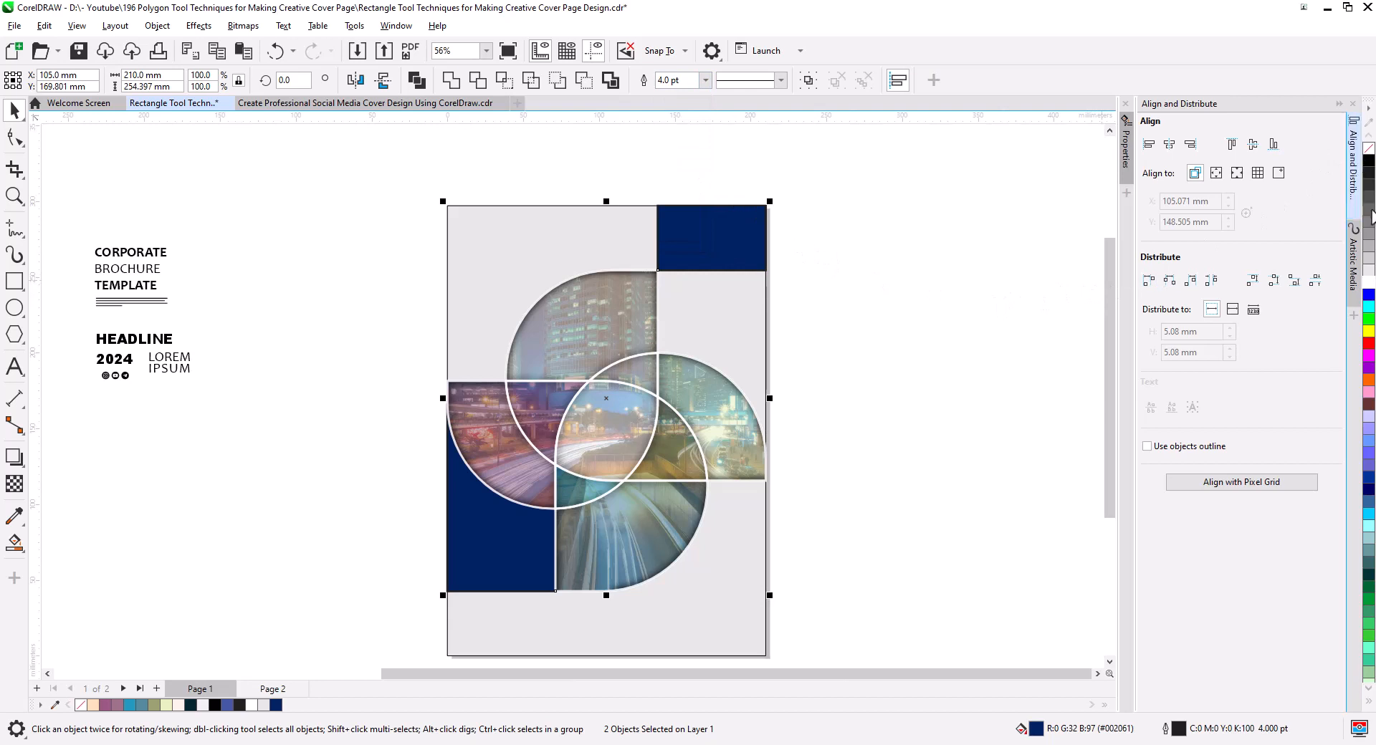
{"action": "right_click", "coordinate": [1369, 283]}
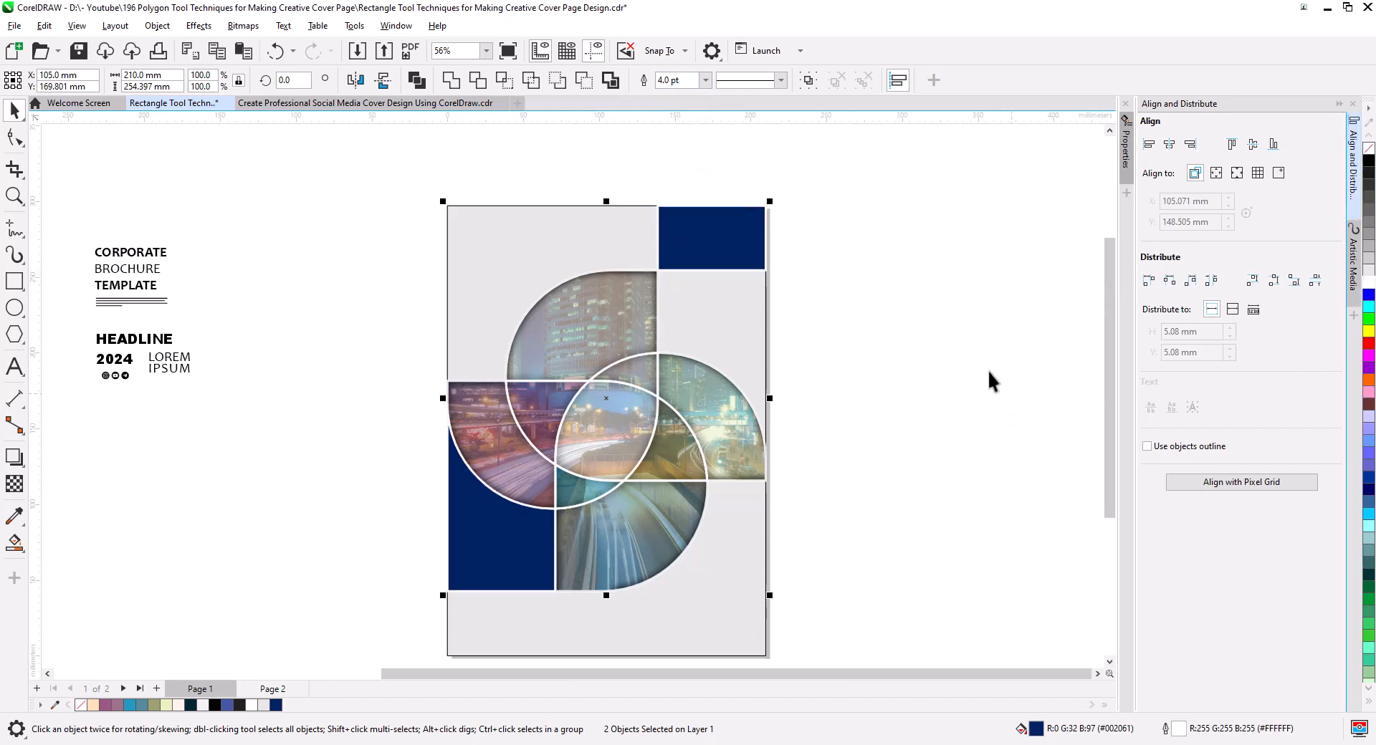
{"action": "left_click", "coordinate": [927, 410]}
Move the unfilled, black-outlined page-size rectangle off the cover and delete it.
{"action": "scroll", "coordinate": [814, 531], "scroll_direction": "down", "scroll_amount": 1}
{"action": "left_click", "coordinate": [724, 574]}
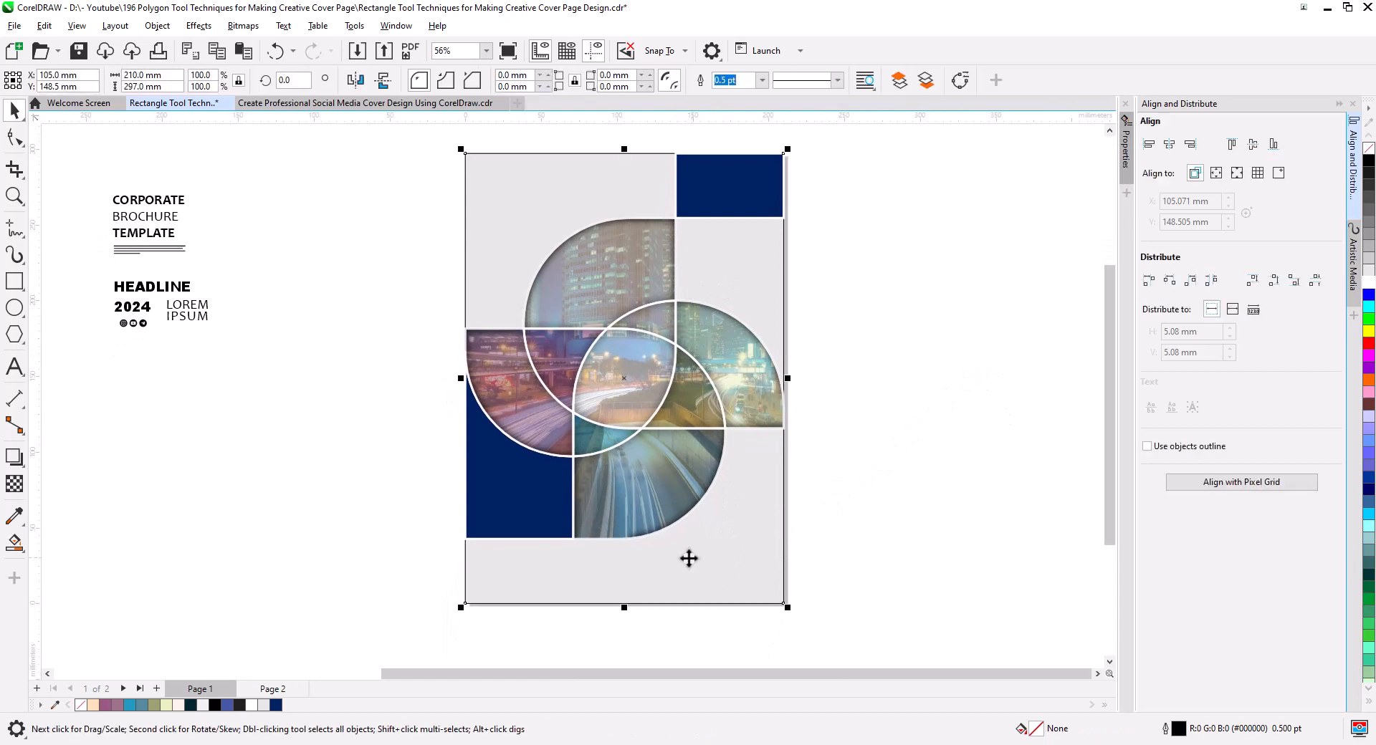
{"action": "left_click_drag", "start_coordinate": [709, 559], "coordinate": [831, 556]}
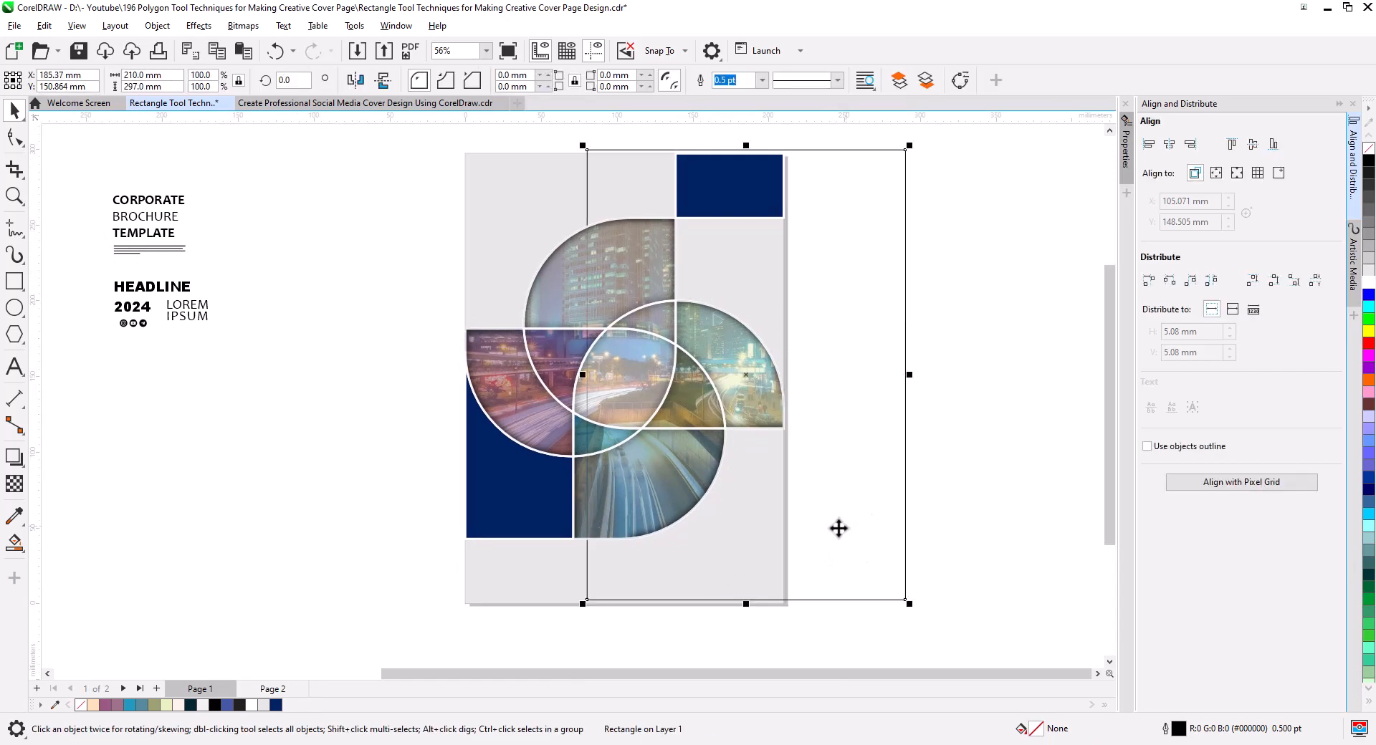
{"action": "key", "text": "Delete"}
Give the three light gray background shapes around the pinwheel a white 4.0 pt outline.
{"action": "left_click", "coordinate": [733, 549]}
{"action": "left_click", "coordinate": [728, 266], "text": "shift"}
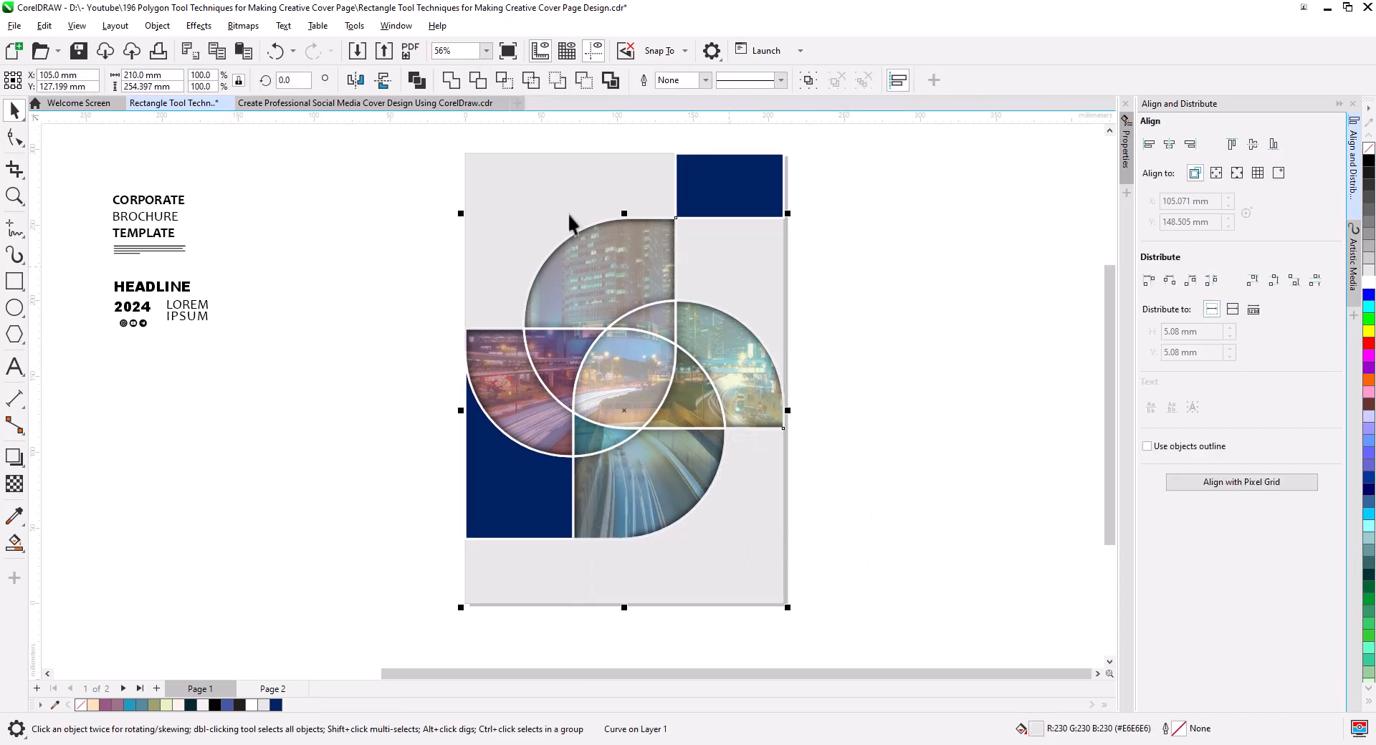
{"action": "left_click", "coordinate": [532, 195], "text": "shift"}
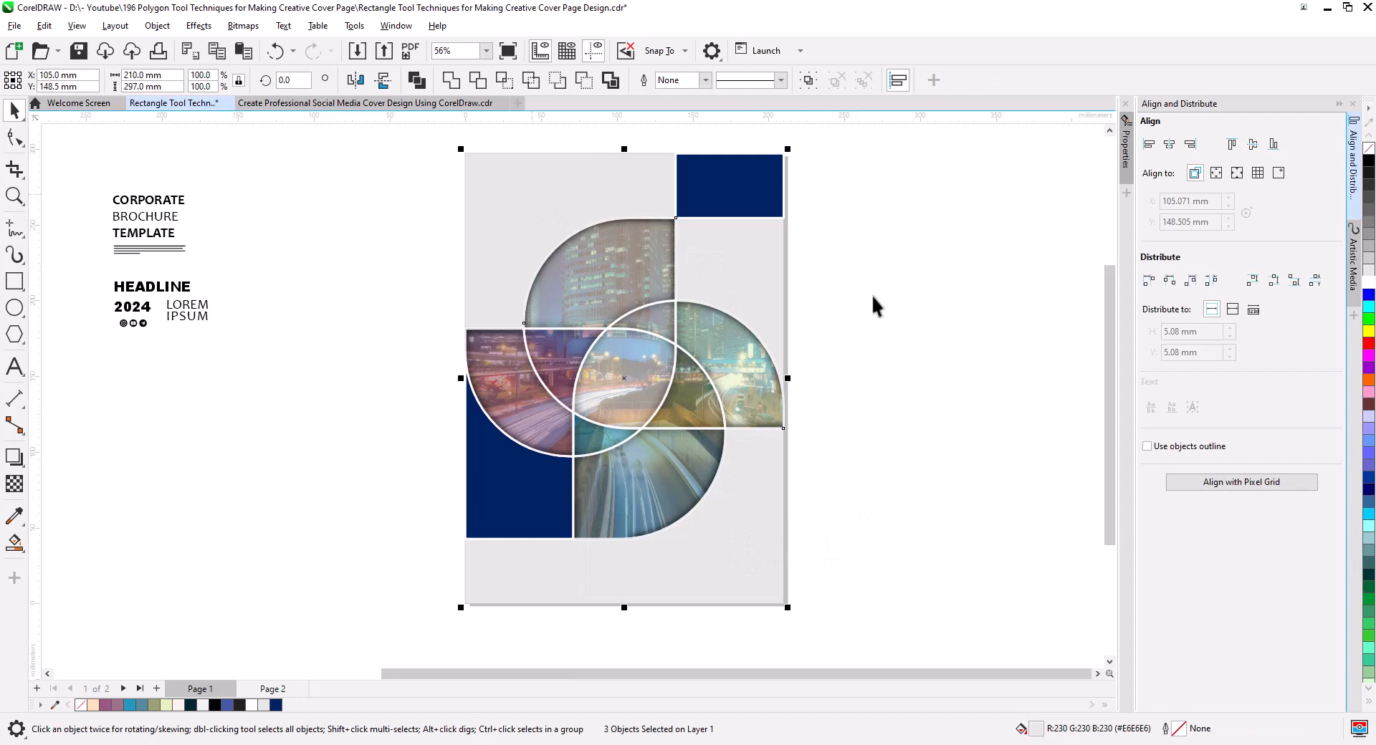
{"action": "right_click", "coordinate": [1370, 286]}
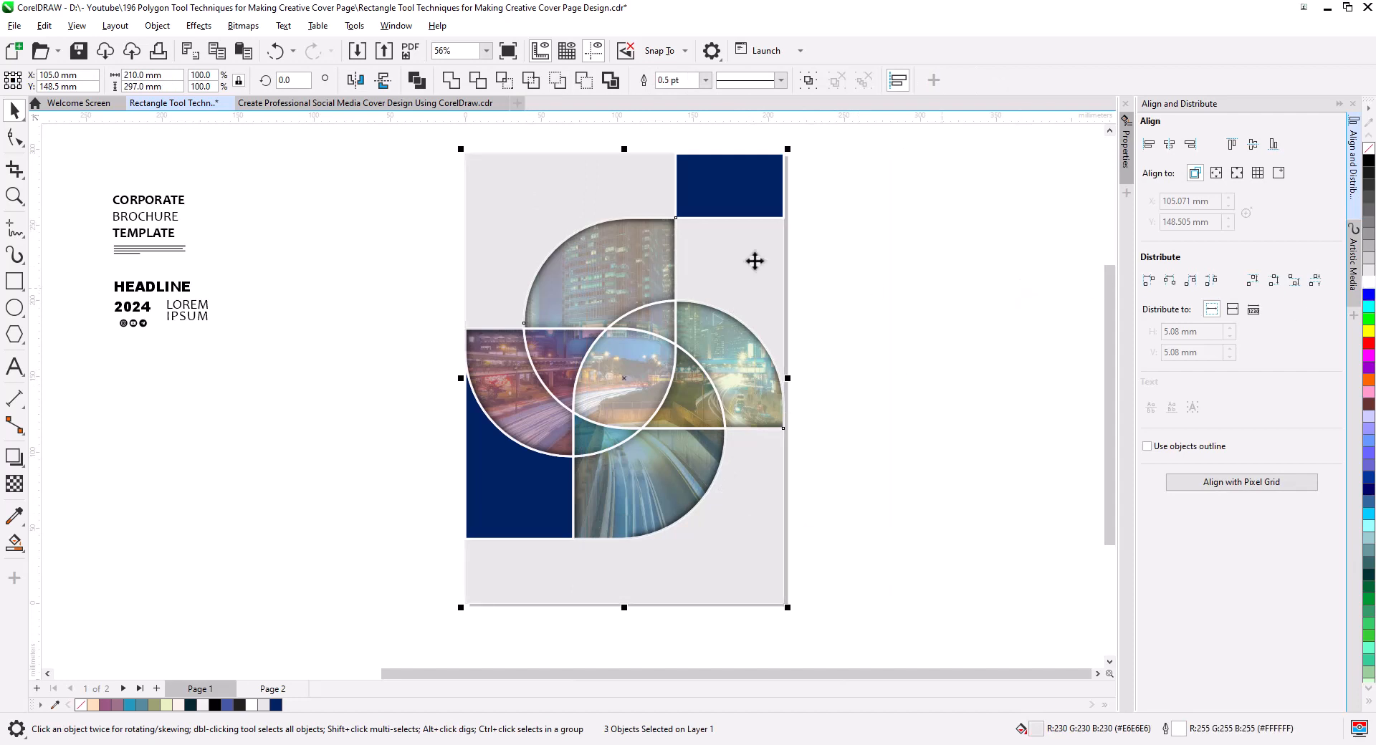
{"action": "left_click", "coordinate": [705, 79]}
{"action": "left_click", "coordinate": [696, 187]}
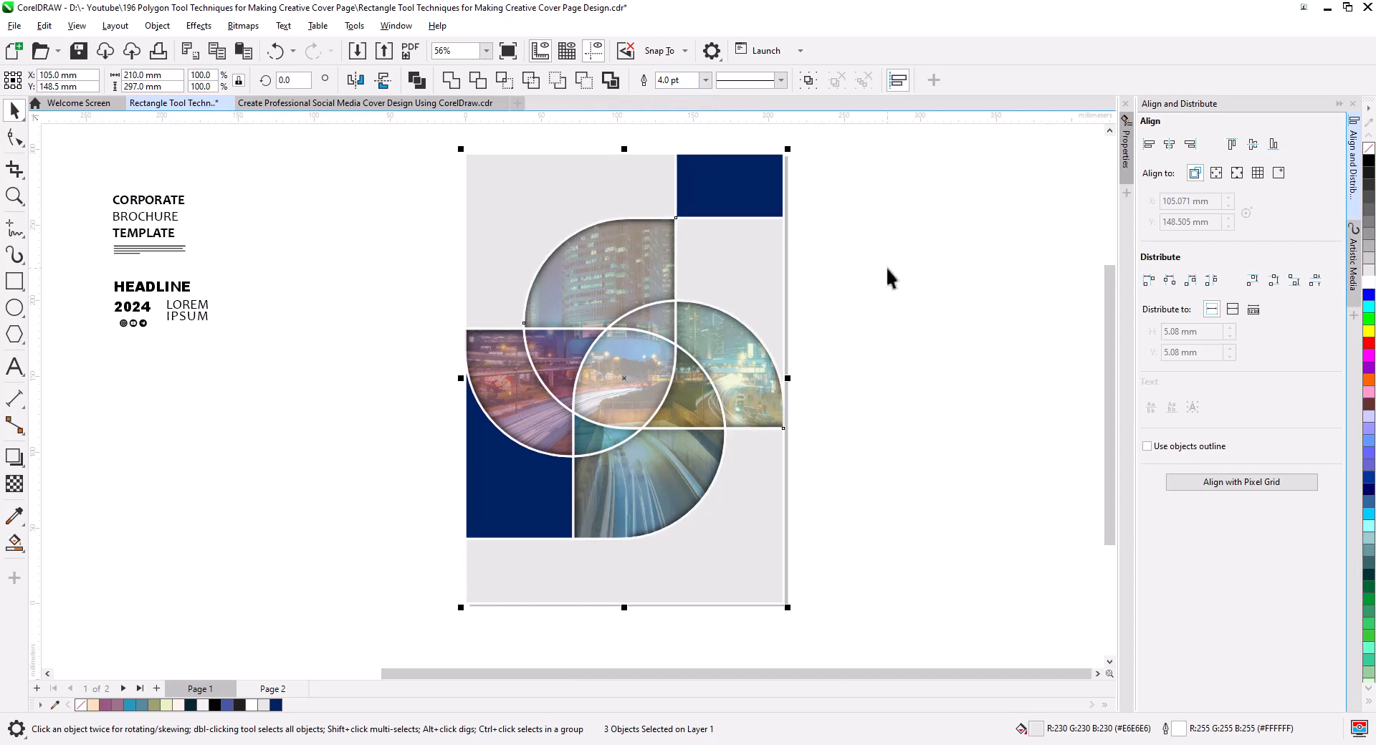
{"action": "left_click", "coordinate": [858, 369]}
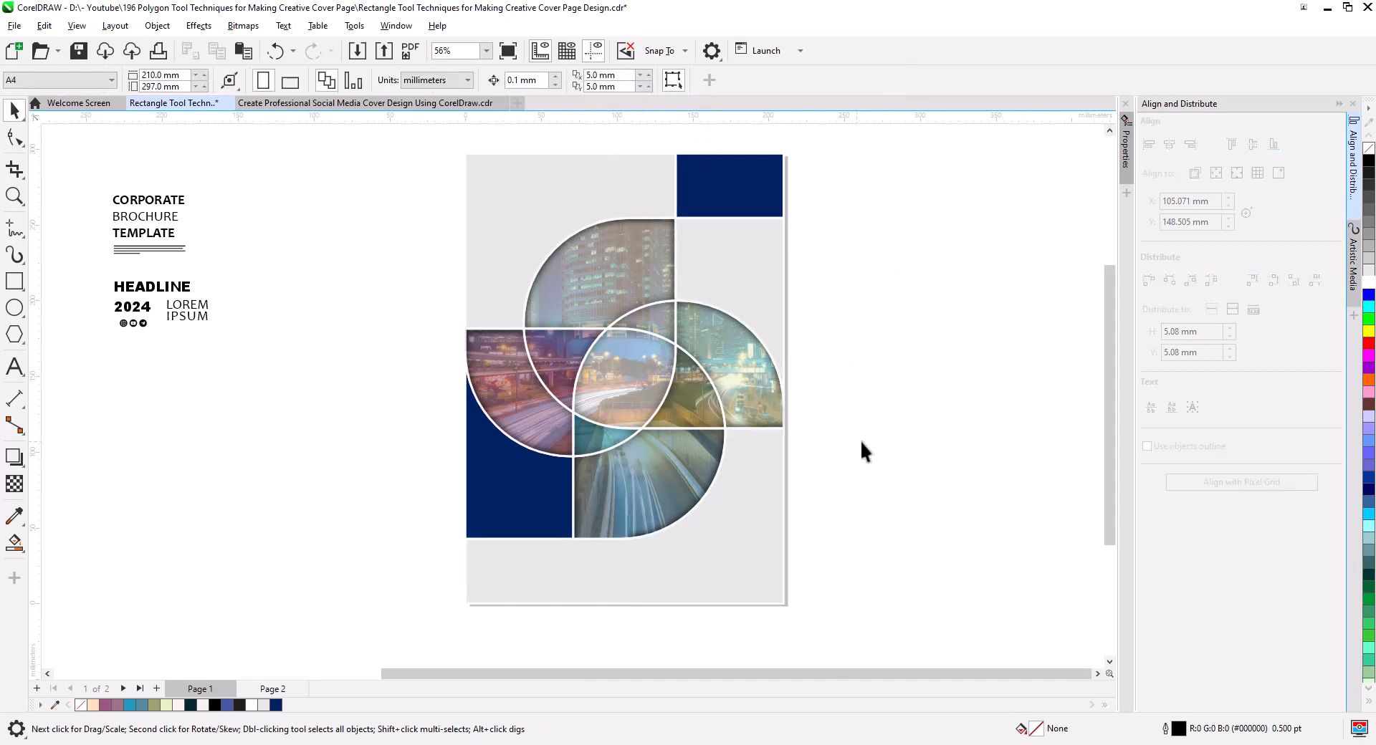
Set the colored region group's uniform transparency to 11 and its merge mode to Color.
{"action": "scroll", "coordinate": [713, 507], "scroll_direction": "up", "scroll_amount": 5}
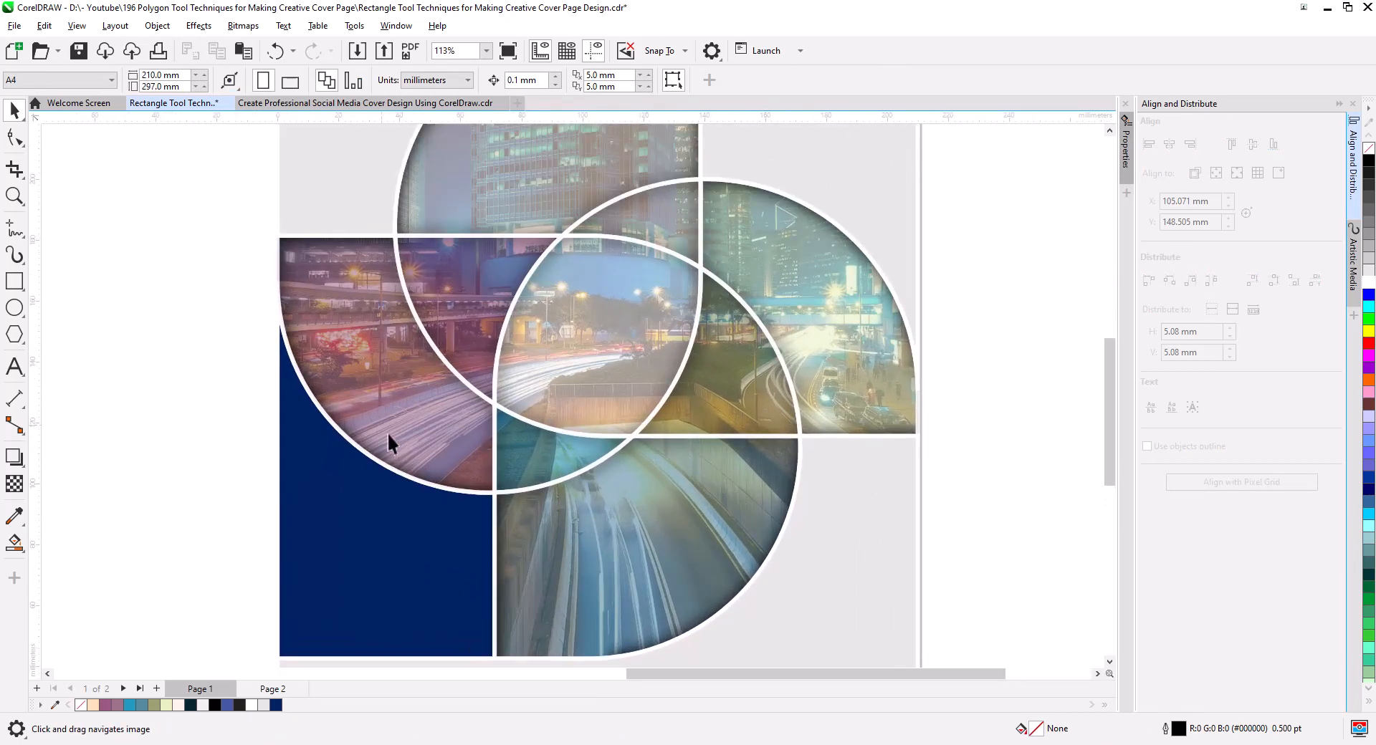
{"action": "scroll", "coordinate": [668, 419], "scroll_direction": "down", "scroll_amount": 3}
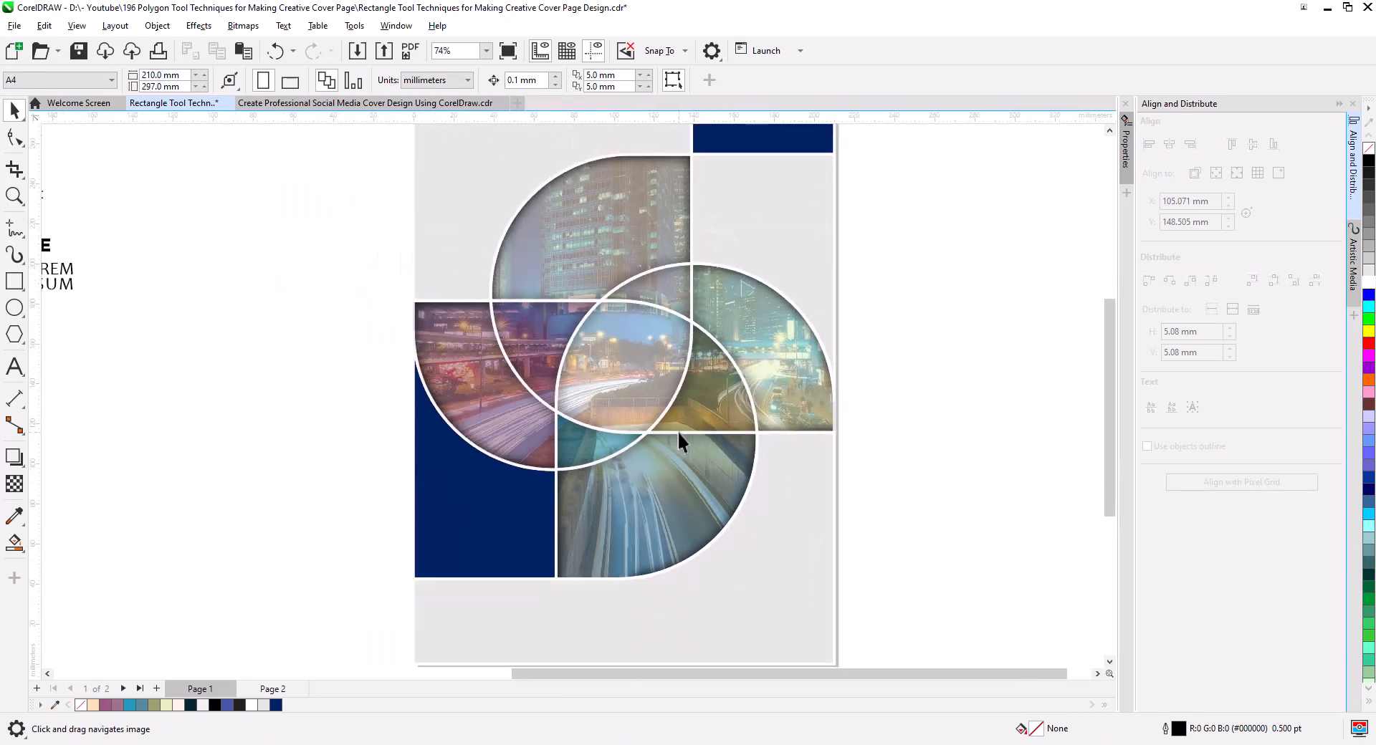
{"action": "left_click", "coordinate": [571, 300]}
{"action": "key", "text": "Escape"}
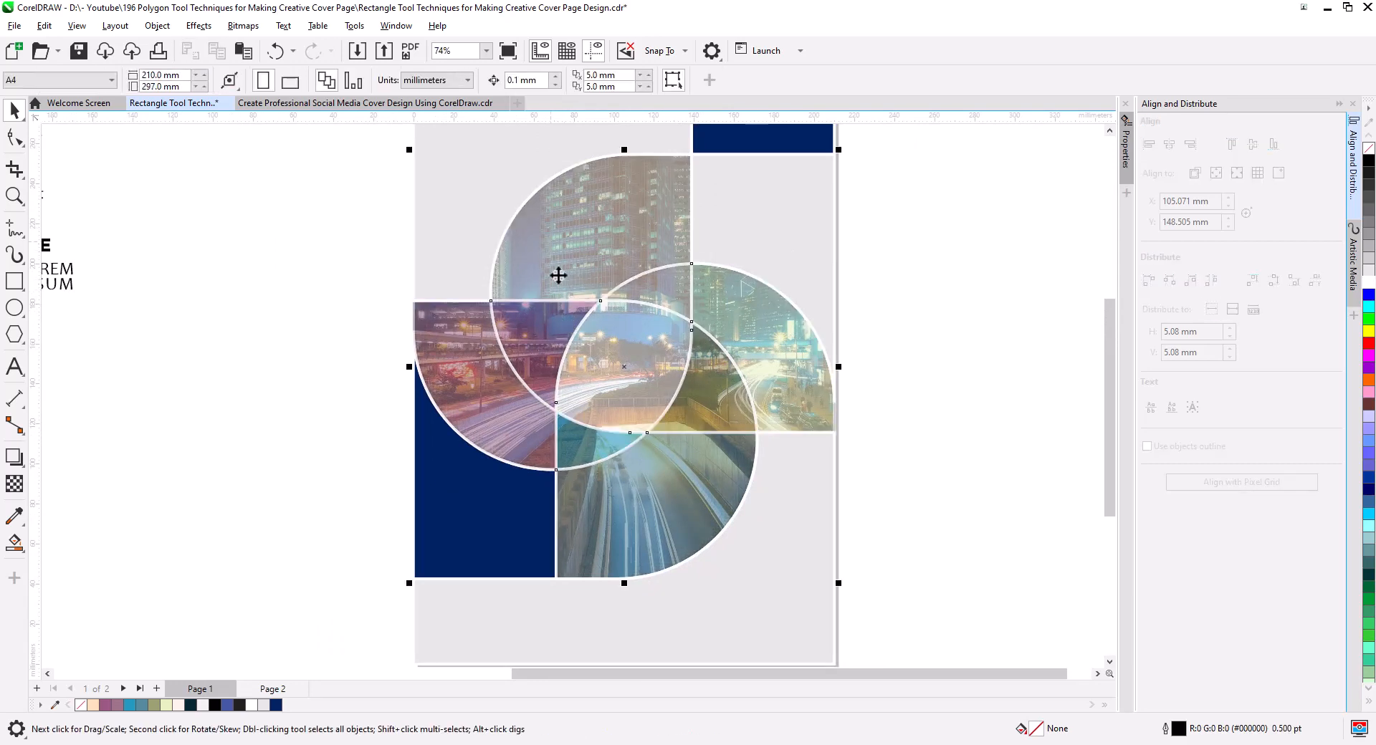
{"action": "left_click", "coordinate": [15, 484]}
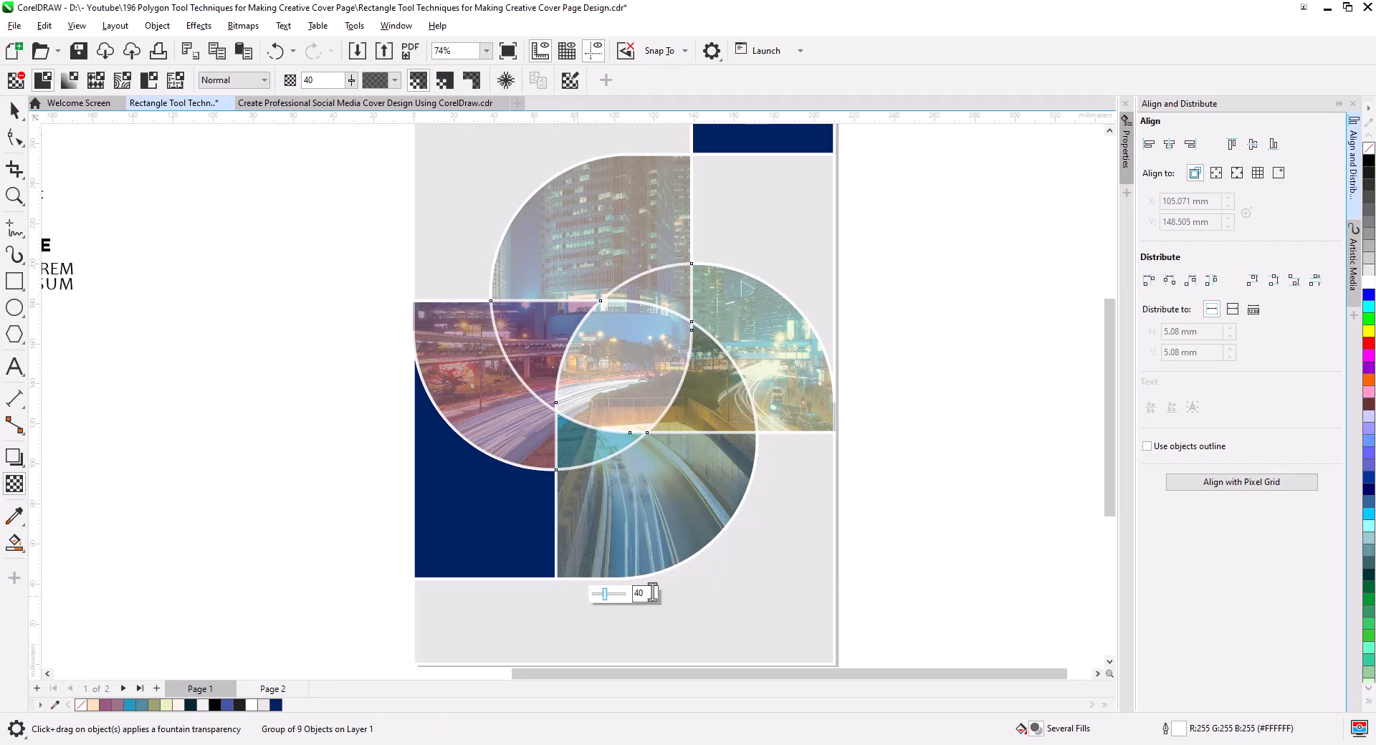
{"action": "left_click_drag", "start_coordinate": [605, 593], "coordinate": [596, 597]}
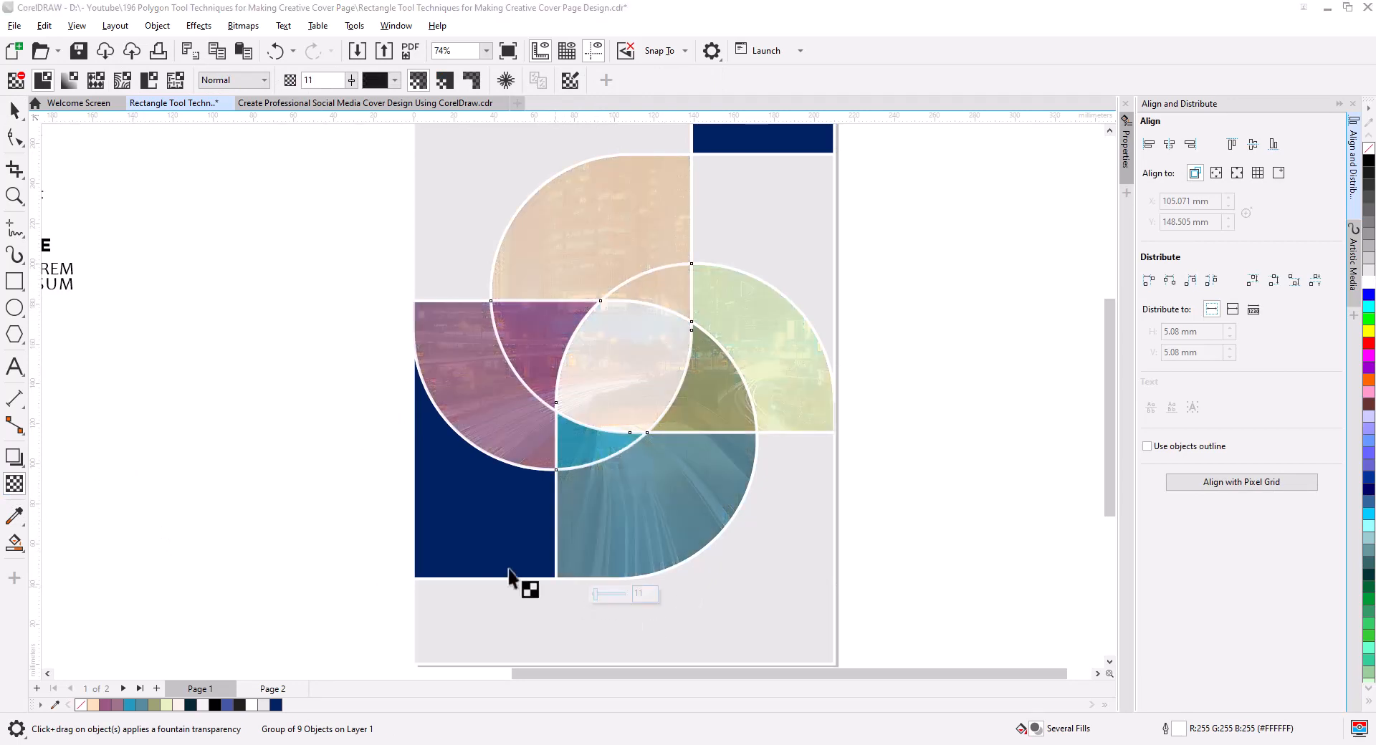
{"action": "left_click", "coordinate": [249, 84]}
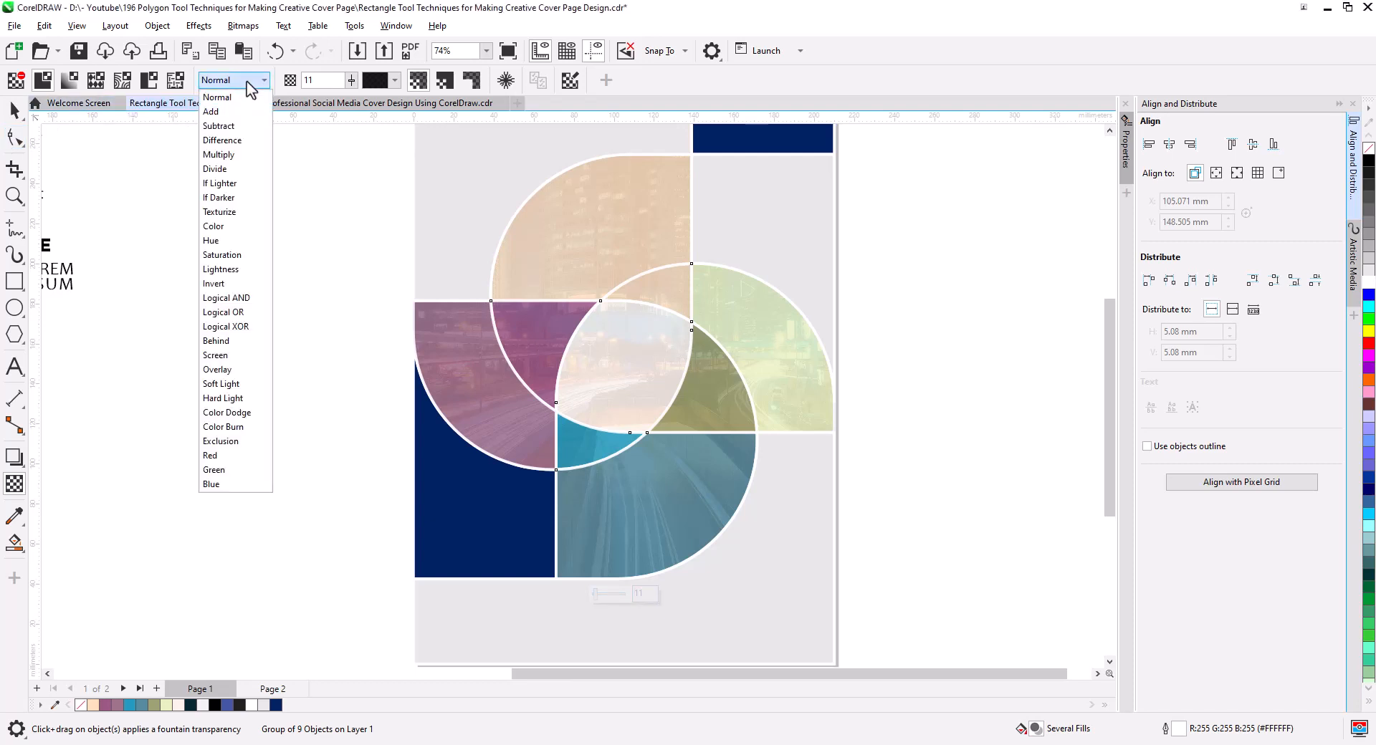
{"action": "left_click", "coordinate": [225, 228]}
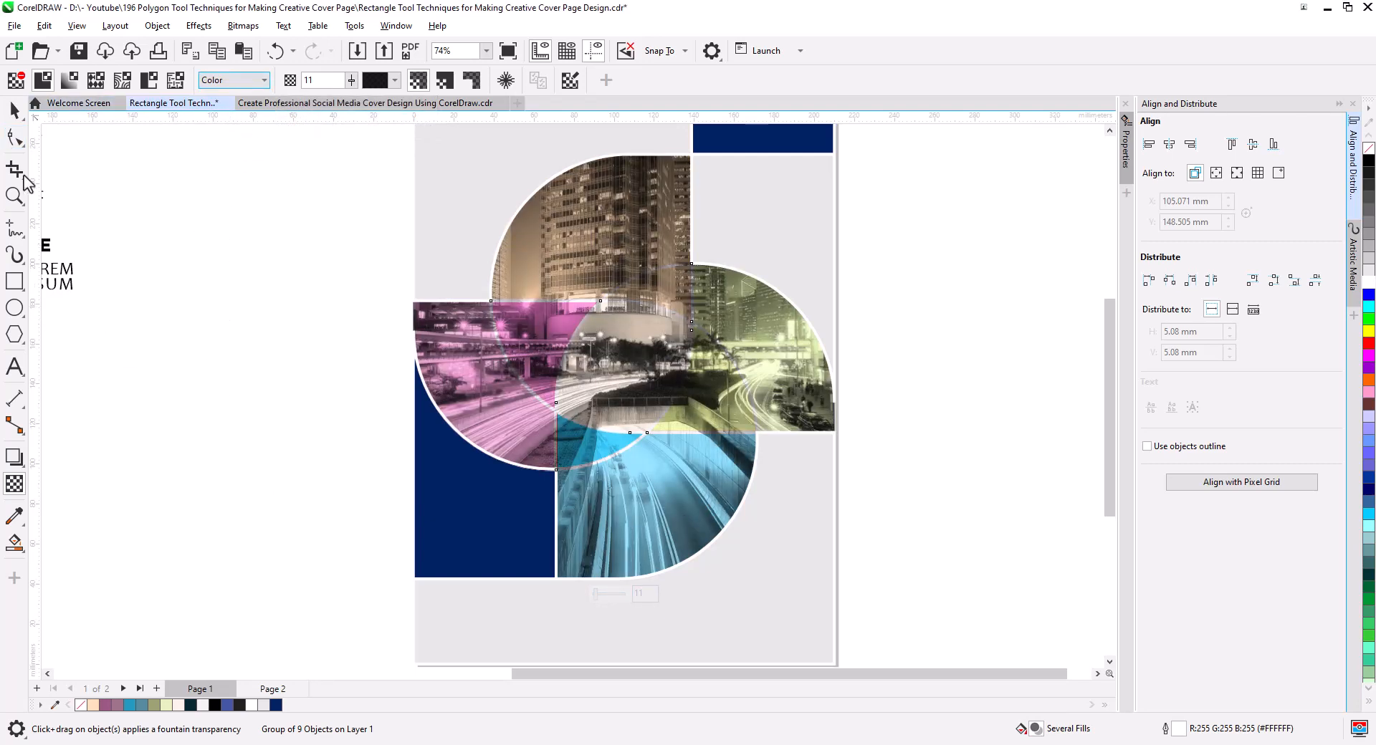
{"action": "left_click", "coordinate": [14, 110]}
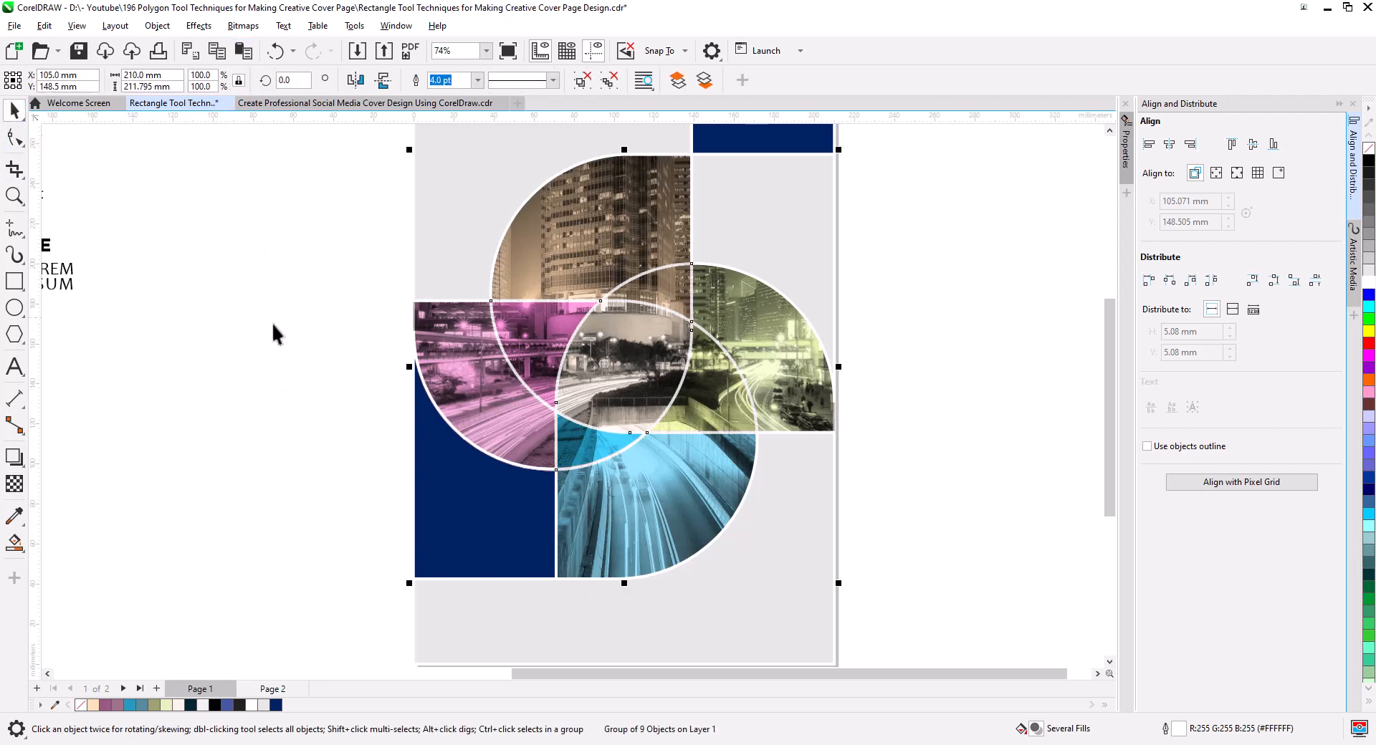
{"action": "left_click", "coordinate": [277, 361]}
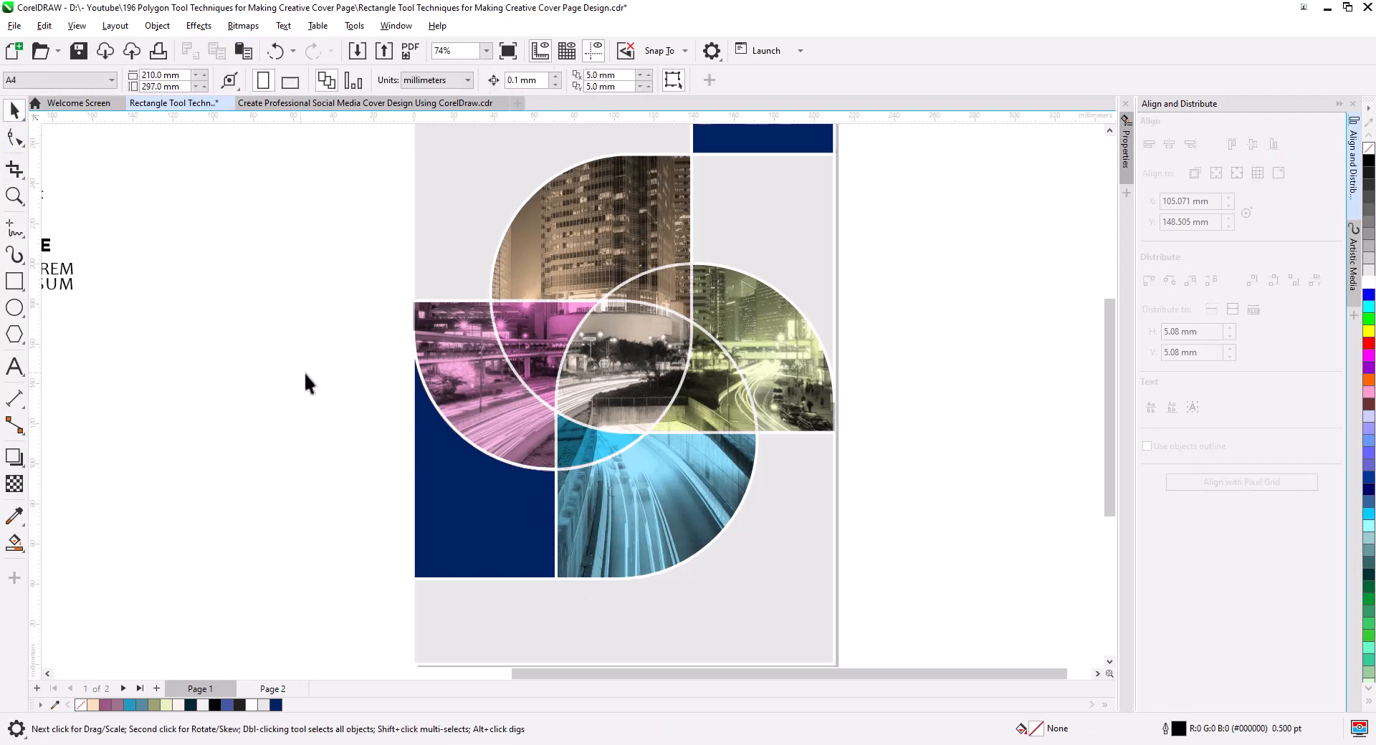
Add a black Multiply inner shadow to the pinwheel region group with 50 opacity and a feather of 5.
{"action": "left_click", "coordinate": [596, 303]}
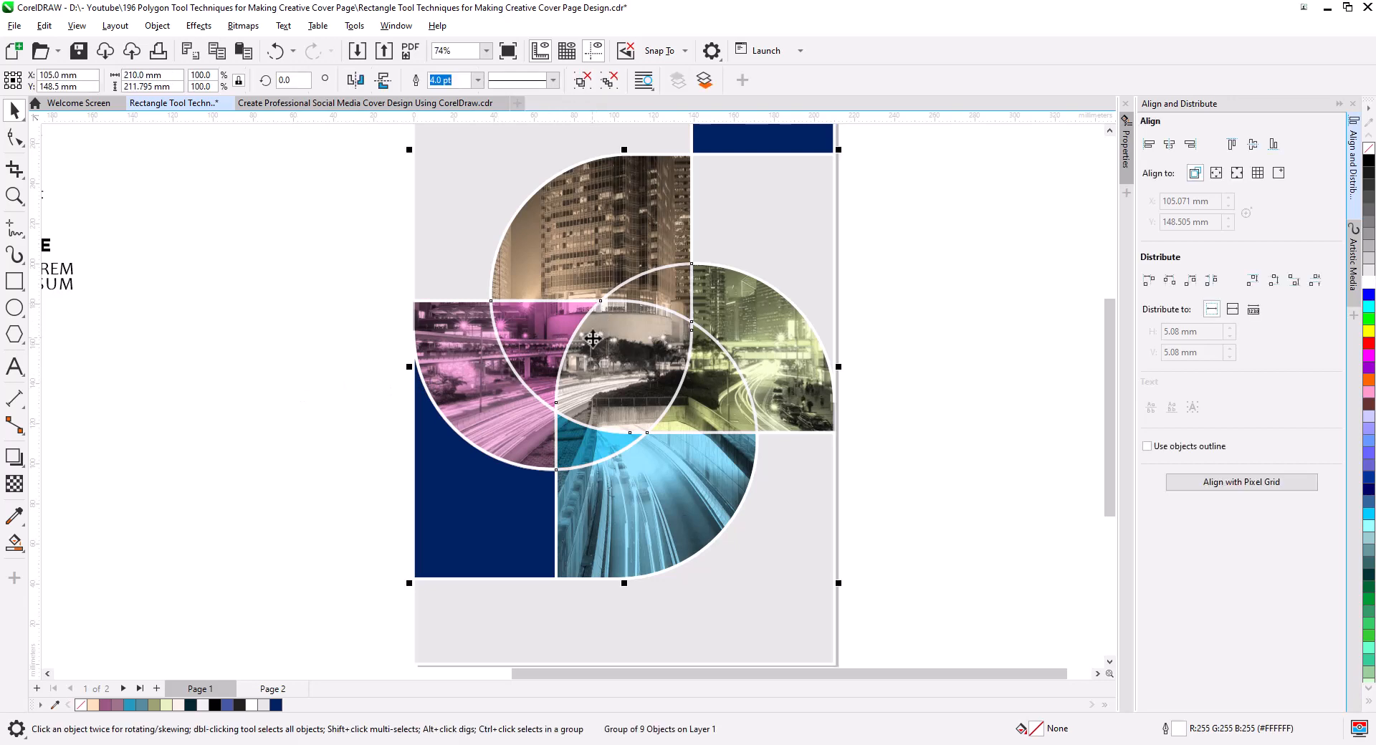
{"action": "left_click", "coordinate": [15, 457]}
{"action": "left_click_drag", "start_coordinate": [625, 367], "coordinate": [798, 592]}
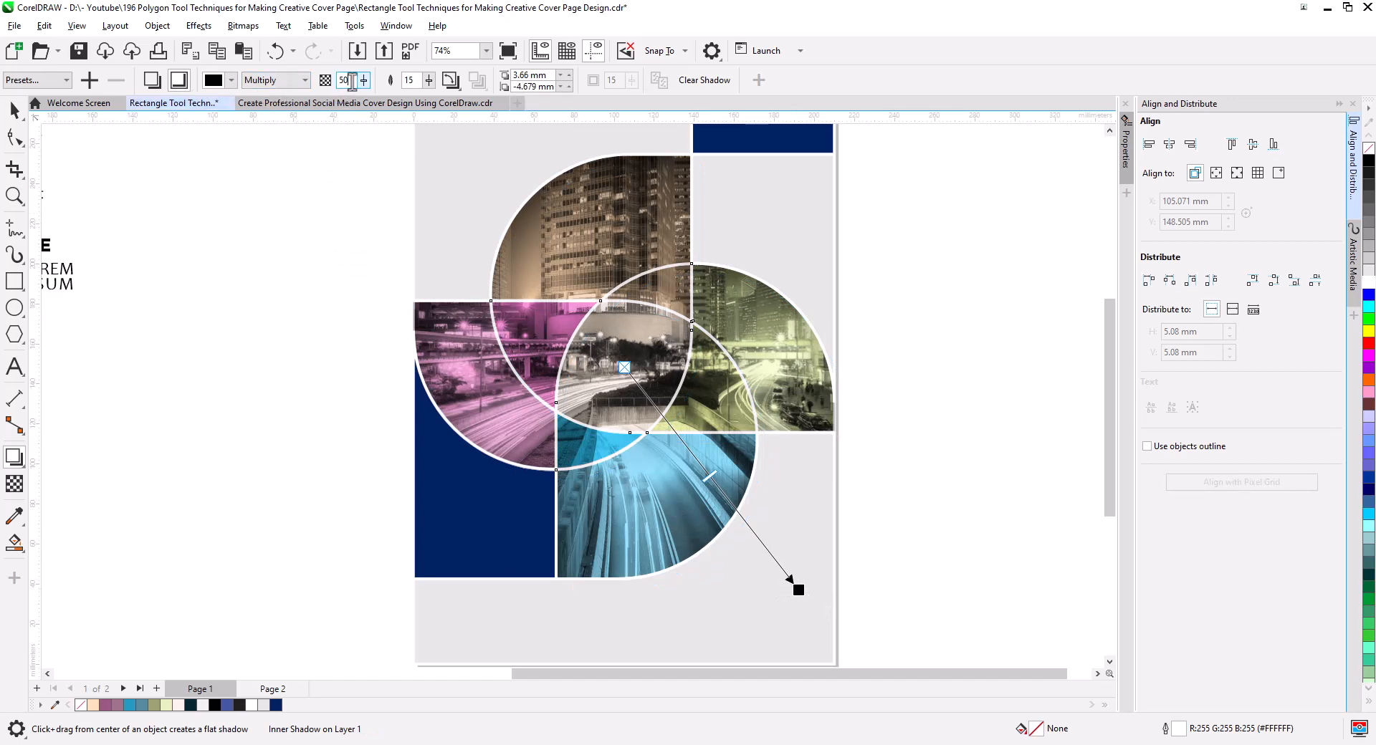
{"action": "double_click", "coordinate": [351, 79]}
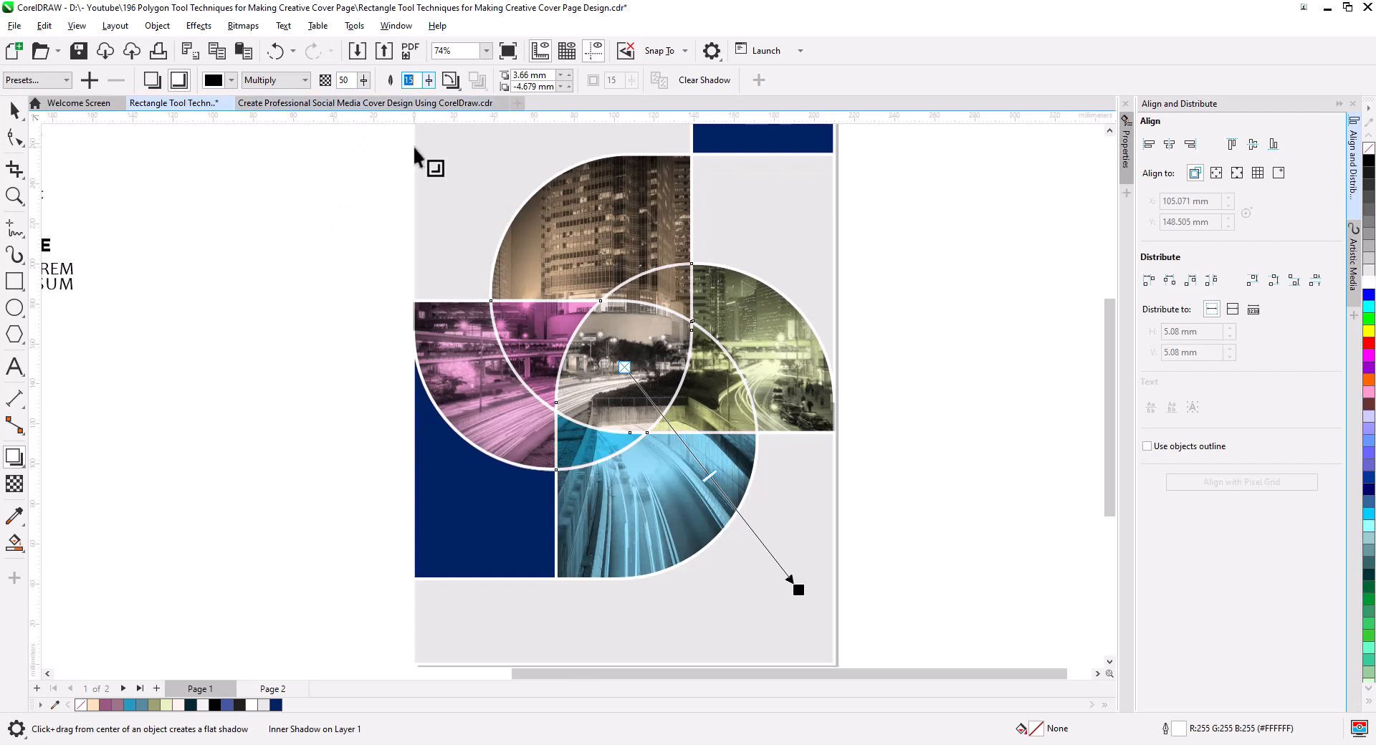
{"action": "key", "text": "Return"}
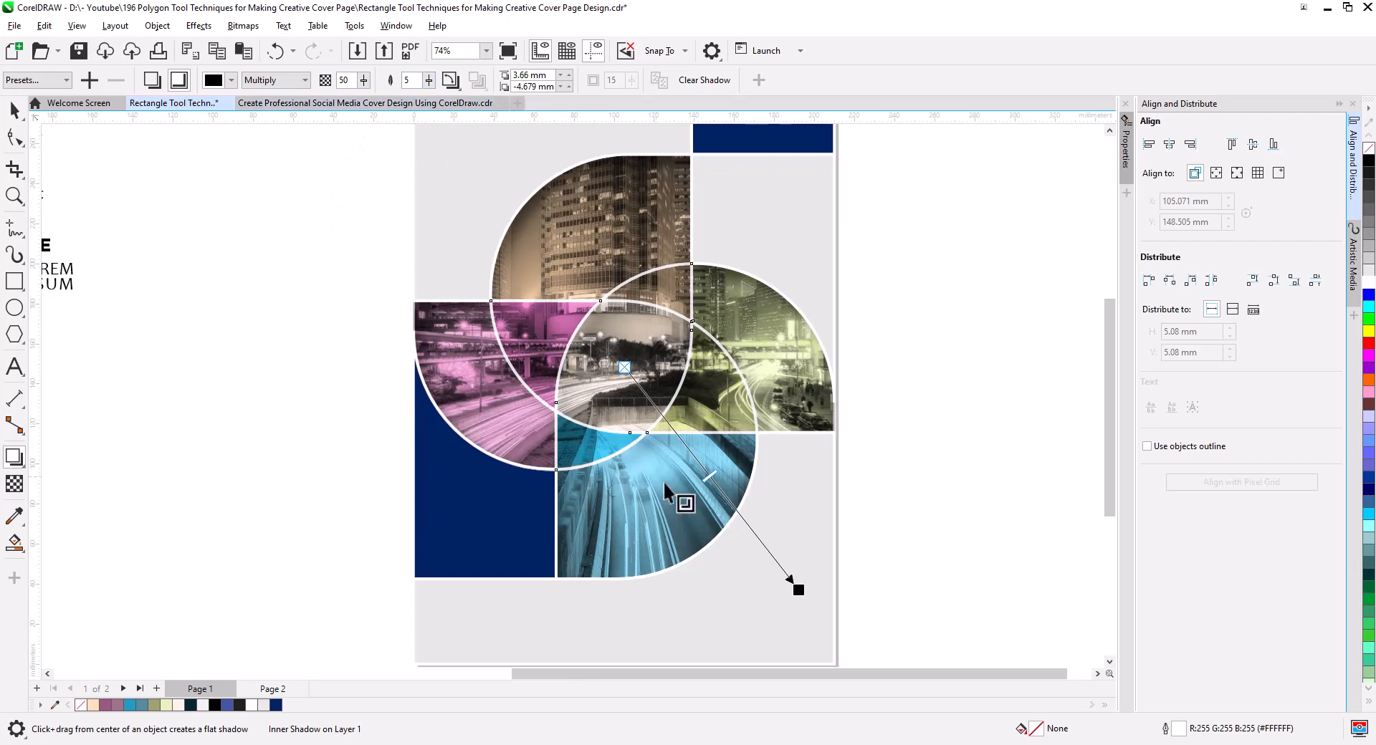
Raise the inner shadow's opacity to 98 and shift its offset to 1.424 mm horizontally and -1.819 mm vertically.
{"action": "left_click_drag", "start_coordinate": [709, 475], "coordinate": [823, 630]}
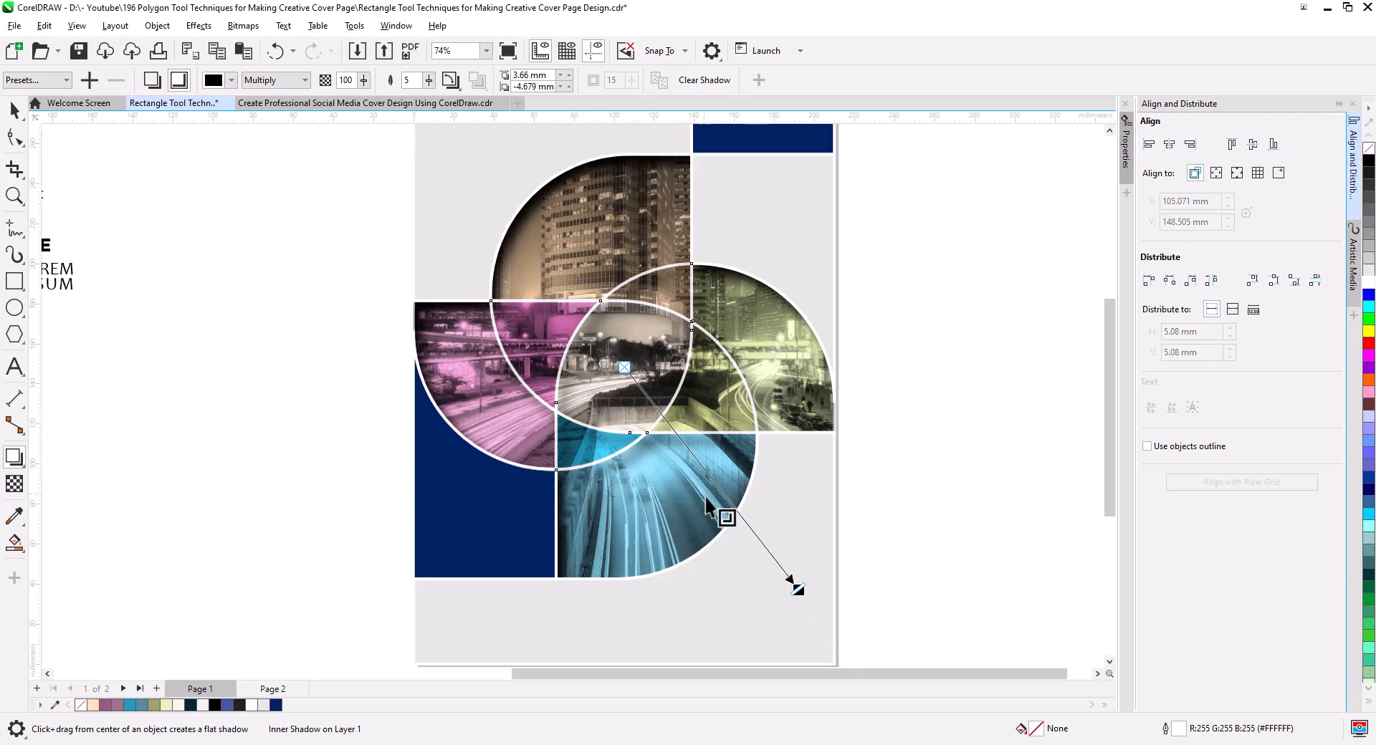
{"action": "left_click_drag", "start_coordinate": [798, 589], "coordinate": [793, 580]}
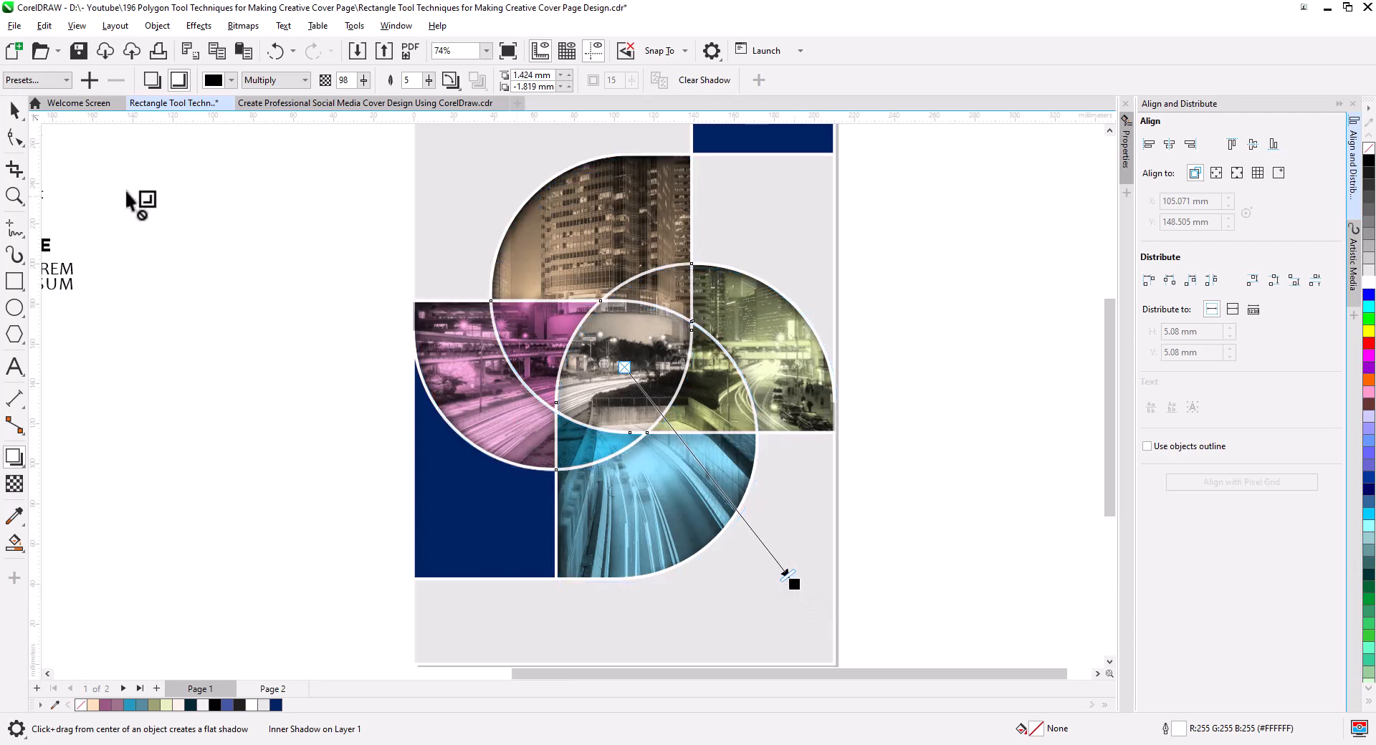
{"action": "left_click", "coordinate": [15, 109]}
{"action": "left_click", "coordinate": [282, 257]}
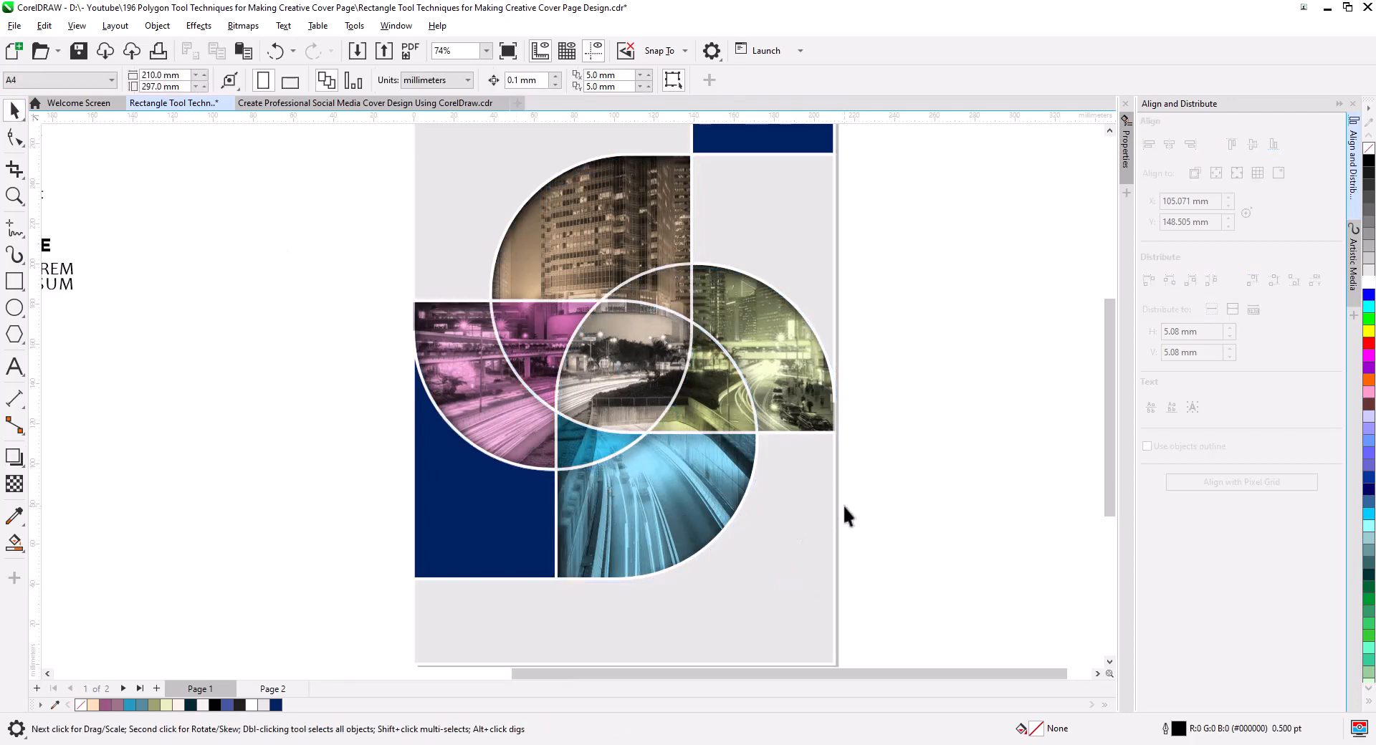
Fill the light gray shape above the green pinwheel region with navy #002061.
{"action": "scroll", "coordinate": [767, 508], "scroll_direction": "down", "scroll_amount": 2}
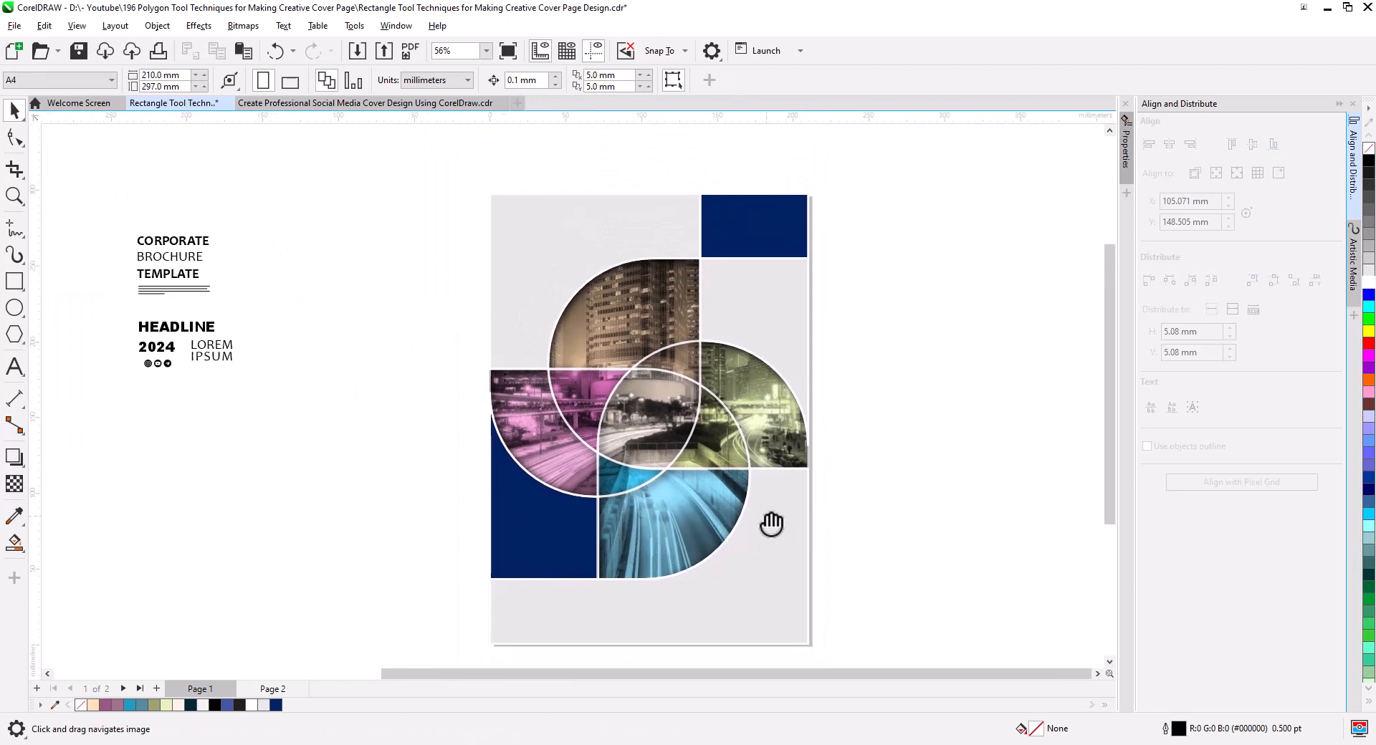
{"action": "left_click_drag", "start_coordinate": [771, 524], "coordinate": [766, 516]}
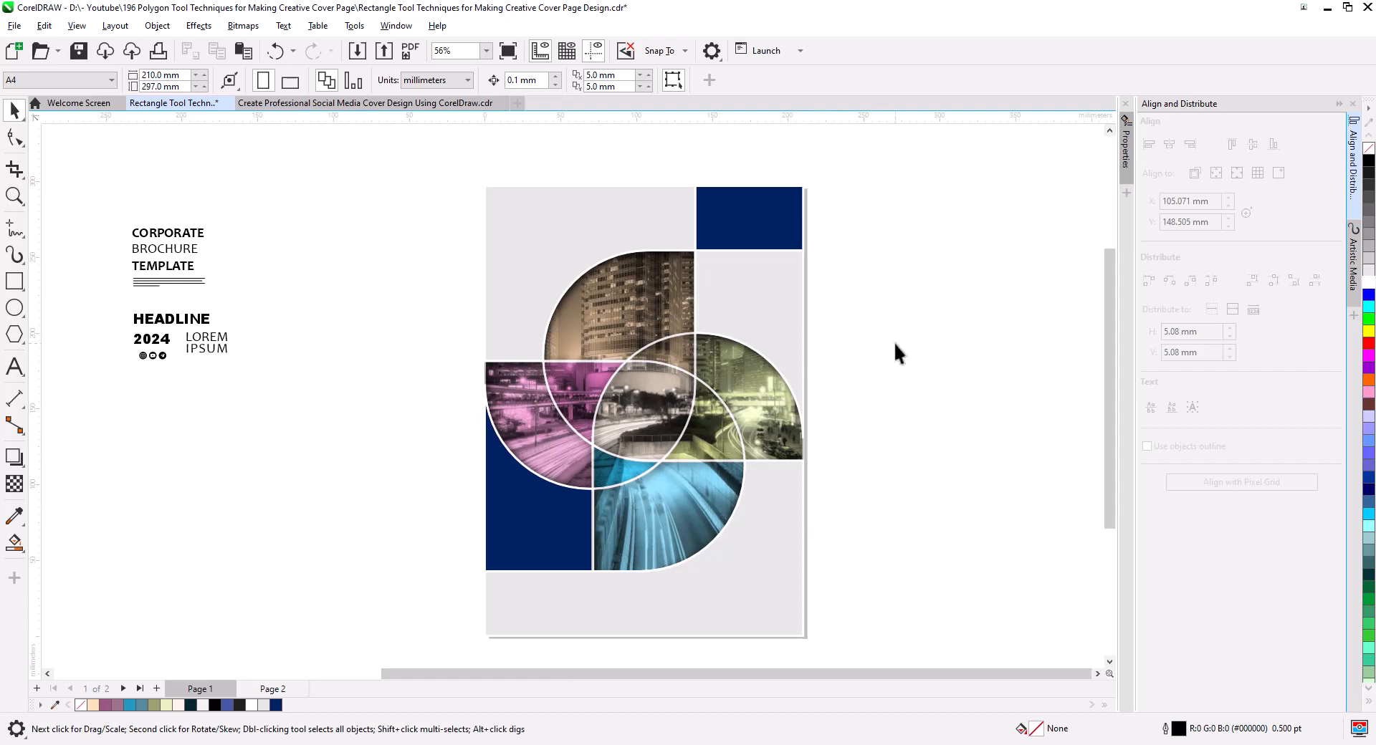
{"action": "left_click", "coordinate": [758, 307]}
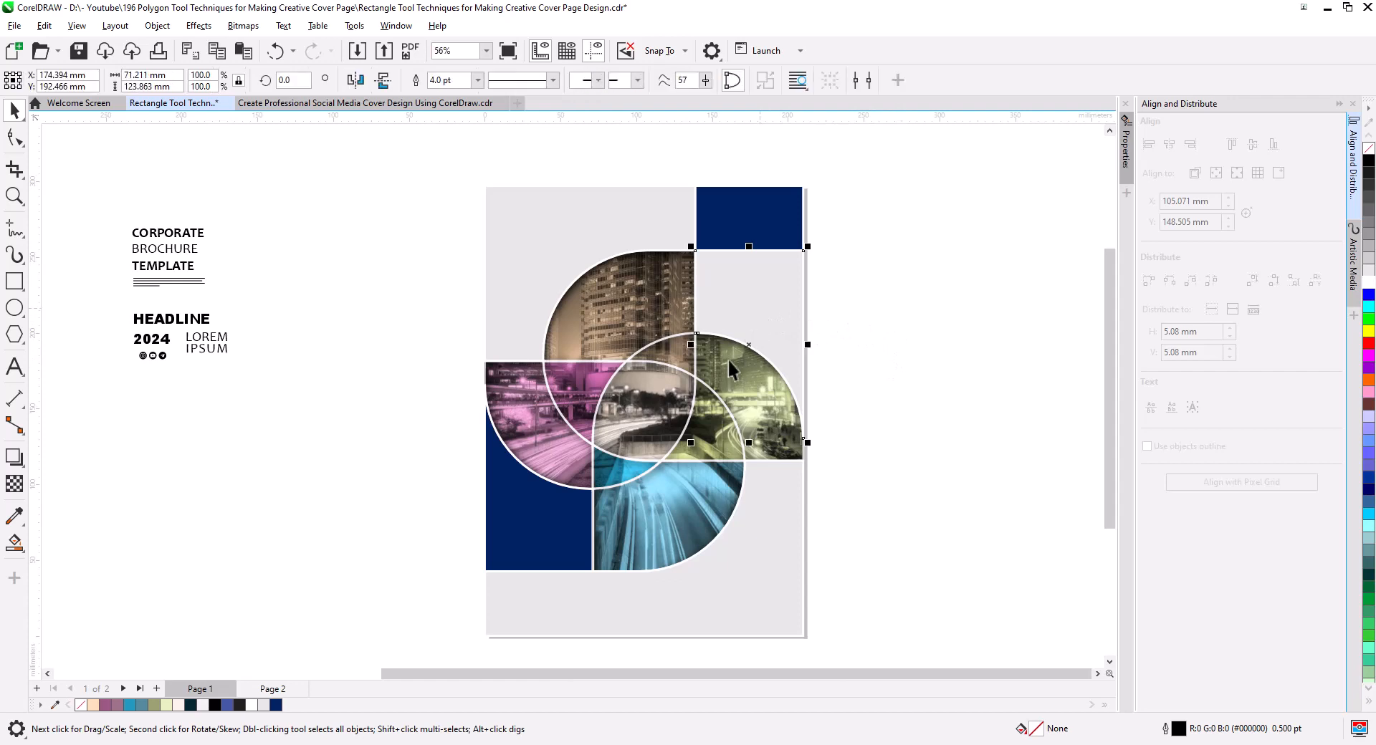
{"action": "left_click", "coordinate": [275, 705]}
Fill the rectangle in the cover's upper-right corner with 40% Black (#999999).
{"action": "left_click", "coordinate": [748, 233]}
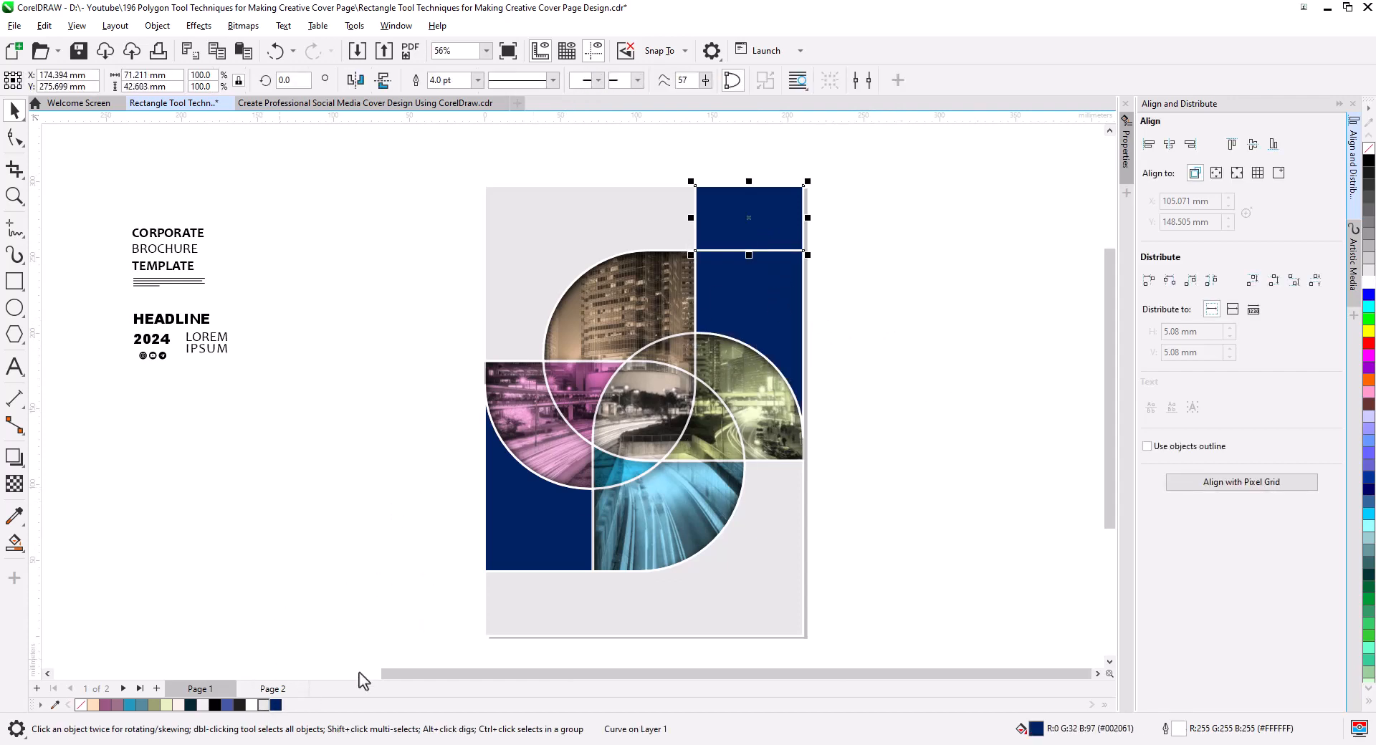
{"action": "left_click", "coordinate": [1369, 259]}
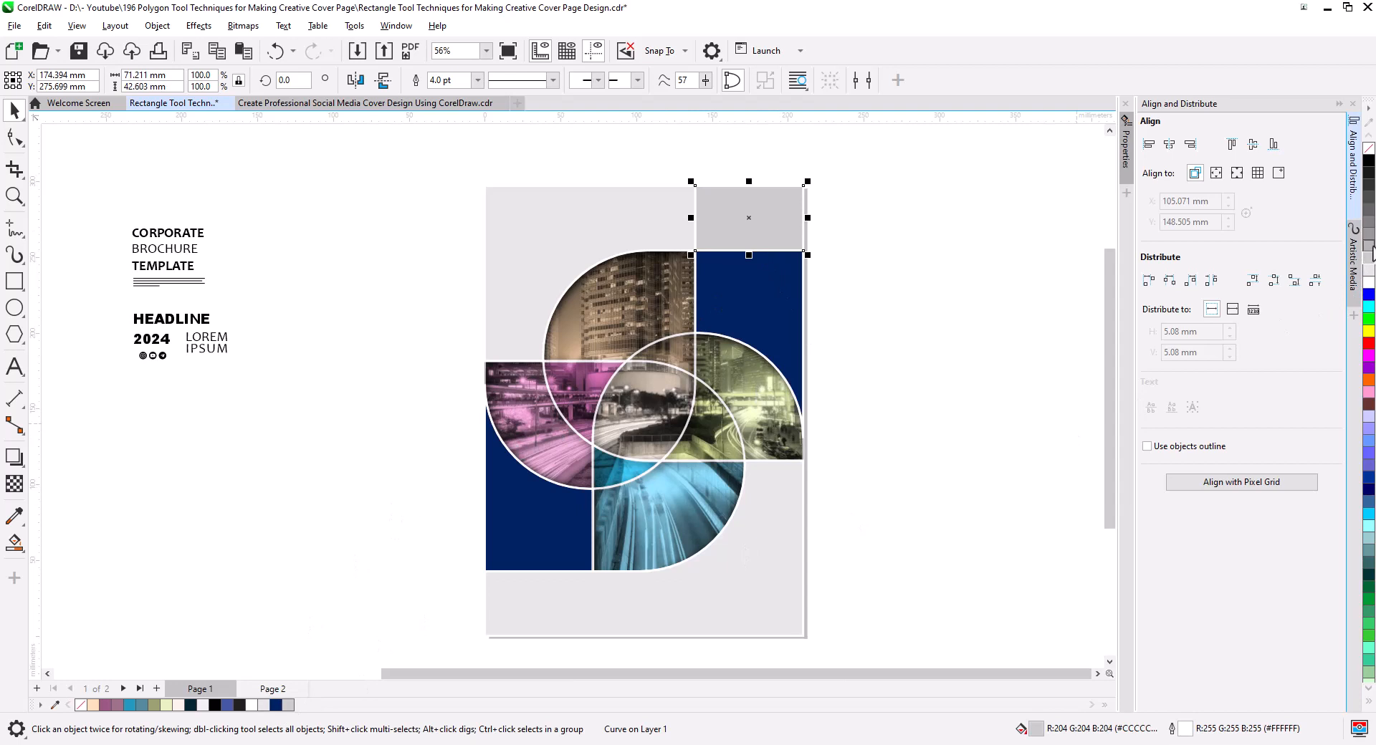
{"action": "left_click", "coordinate": [1368, 235]}
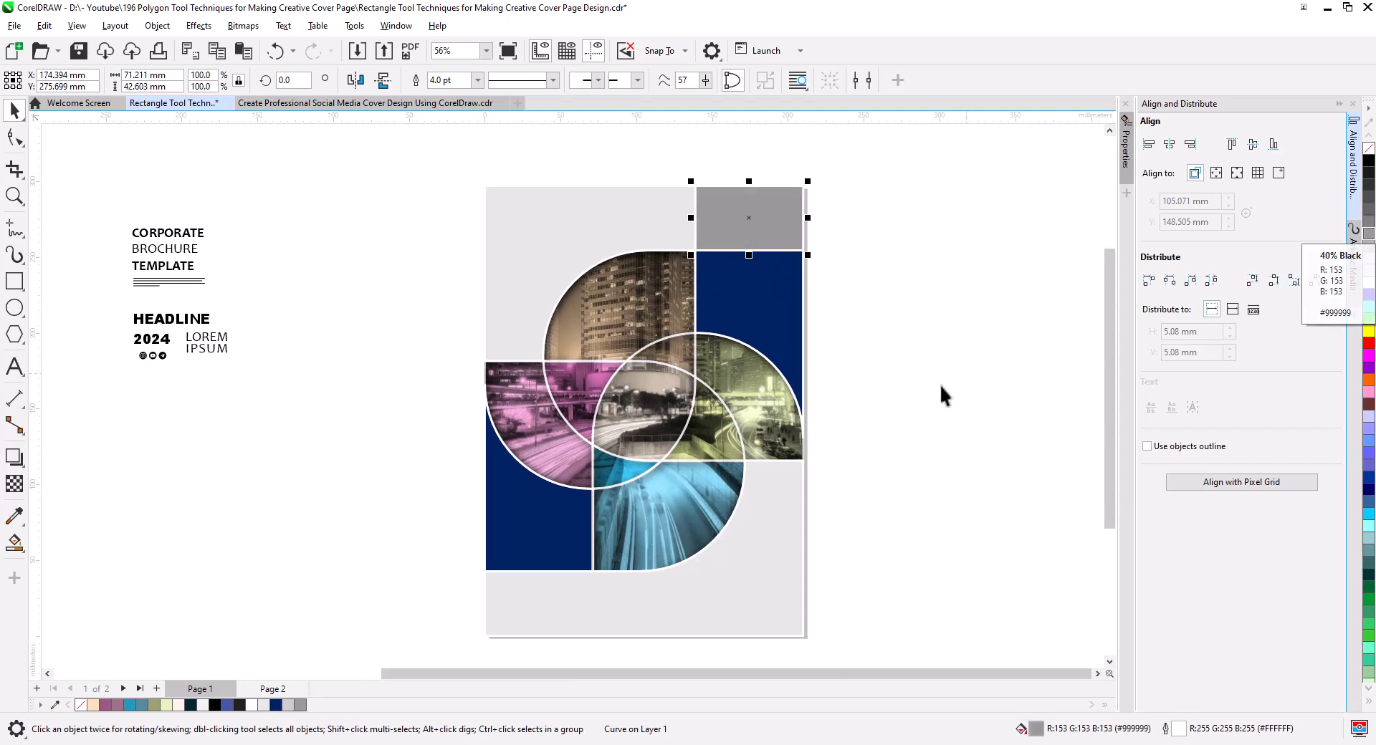
{"action": "left_click", "coordinate": [924, 423]}
Fill the two remaining light gray background shapes with the darker gray #CCCCCC.
{"action": "left_click_drag", "start_coordinate": [919, 486], "coordinate": [926, 466]}
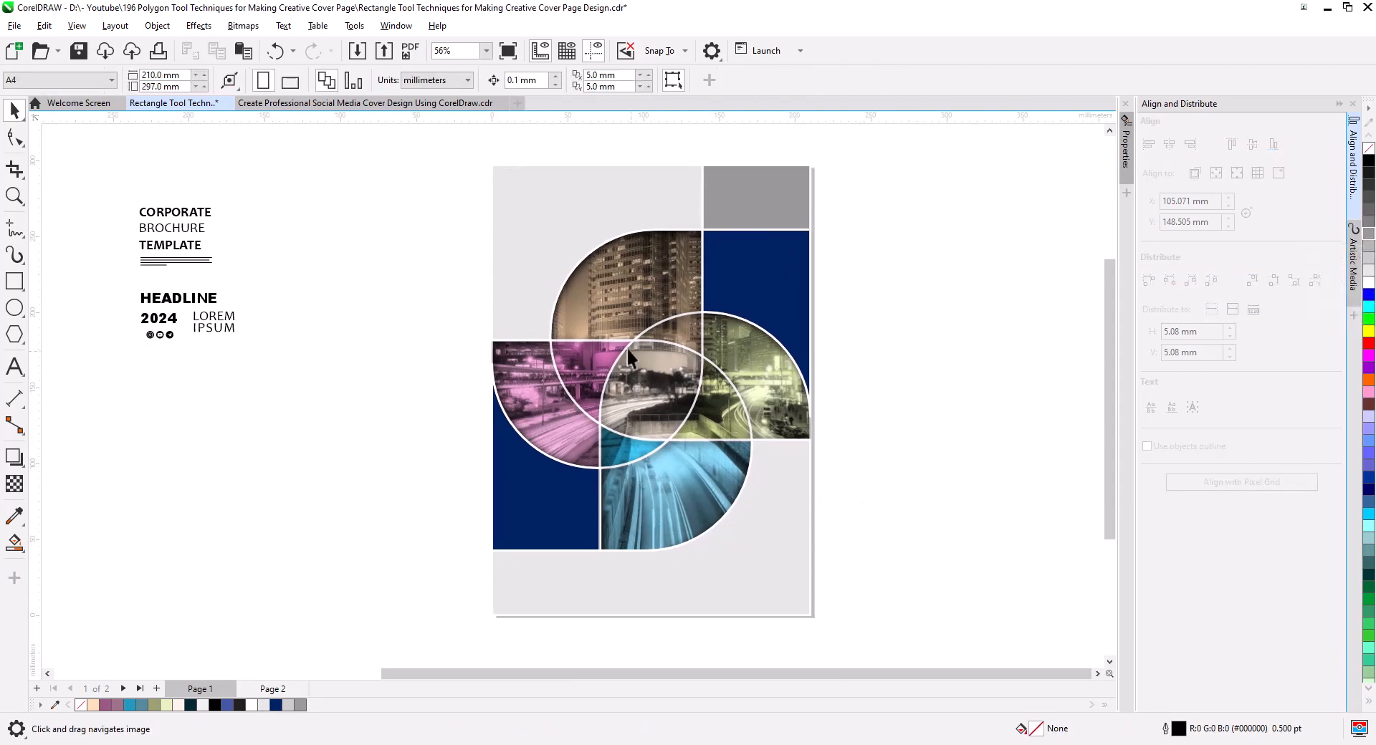
{"action": "left_click", "coordinate": [528, 248]}
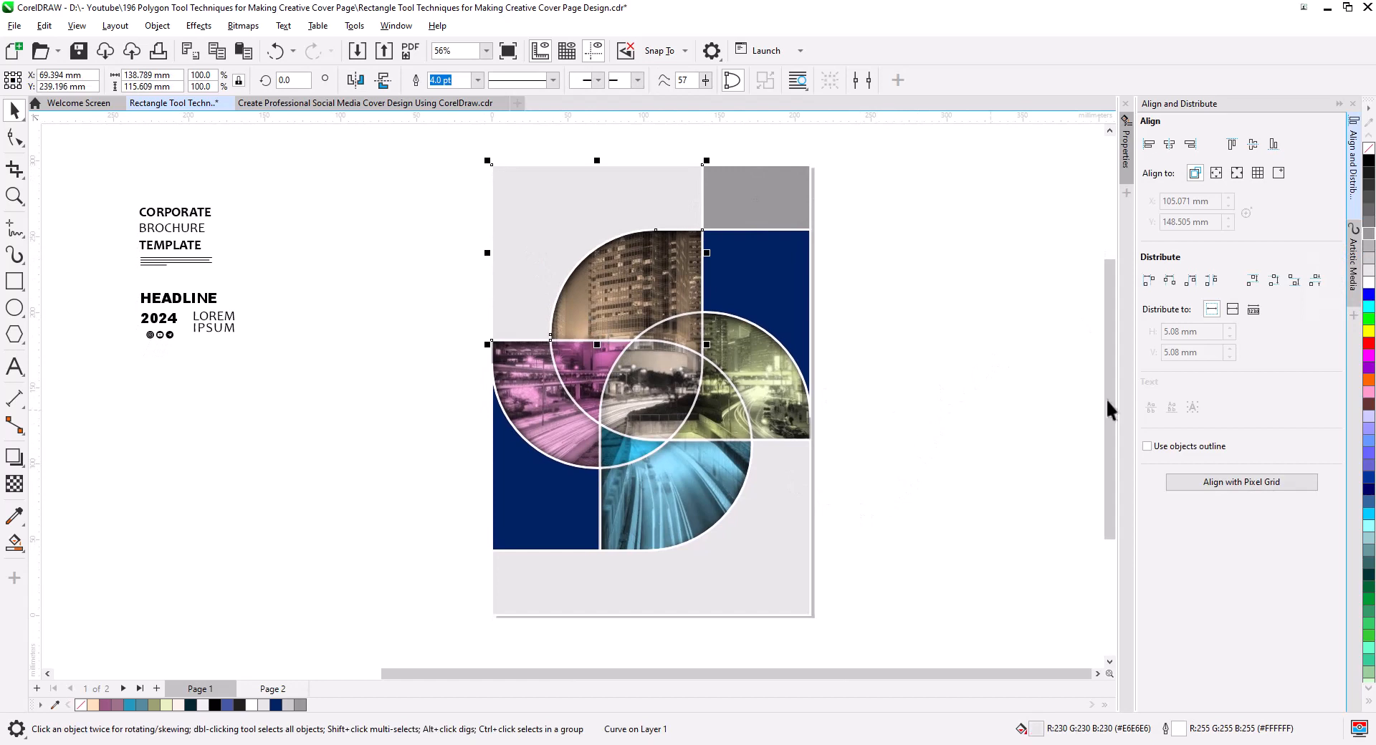
{"action": "left_click", "coordinate": [1369, 263]}
{"action": "left_click", "coordinate": [776, 574]}
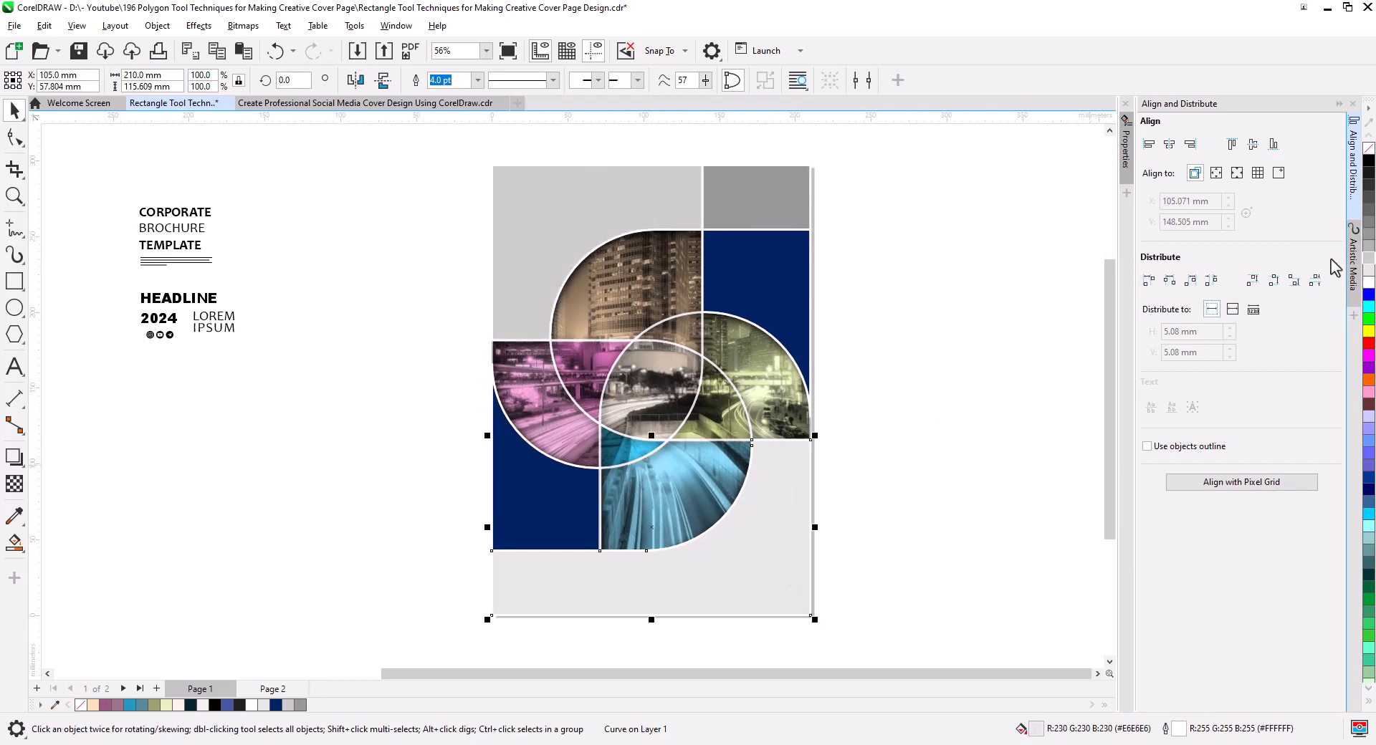
{"action": "left_click", "coordinate": [1369, 265]}
{"action": "left_click", "coordinate": [896, 498]}
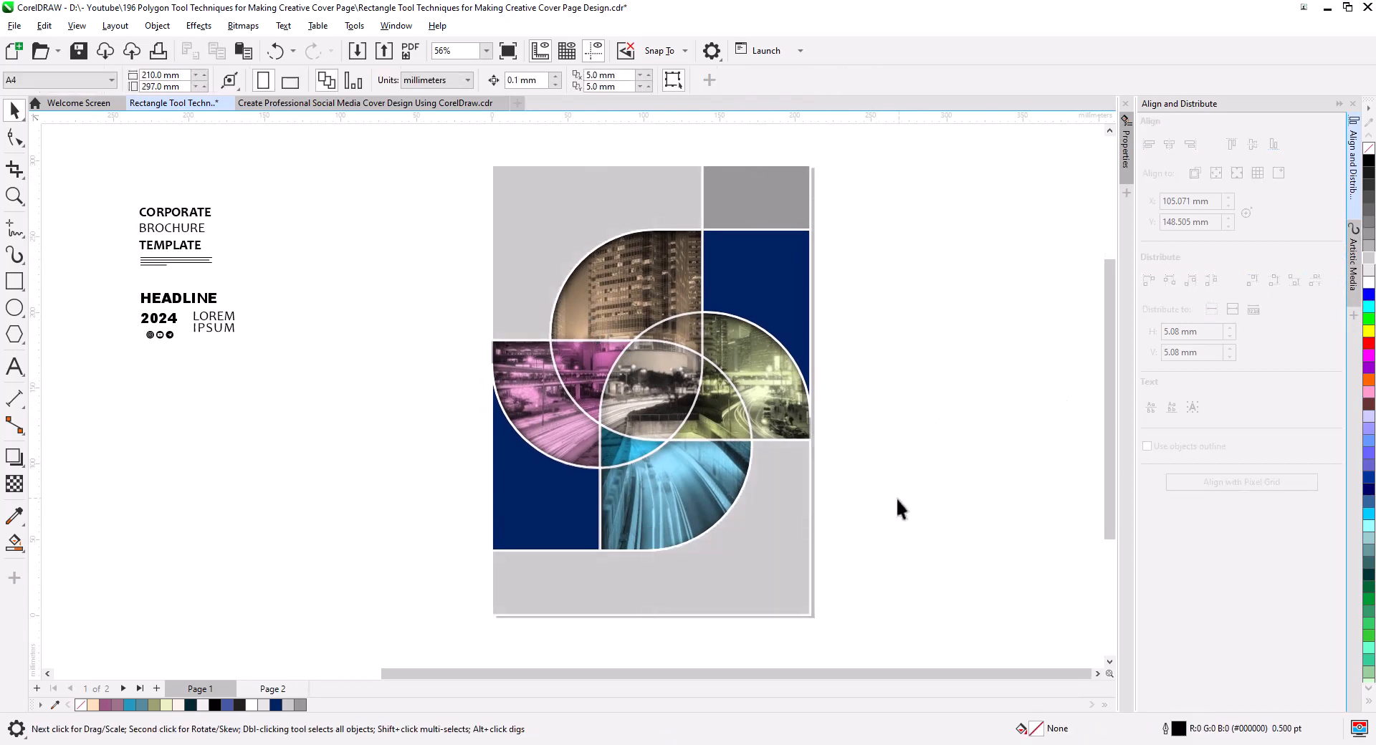
Darken the uniform fill of the two navy shapes beside the pinwheel to #00143B.
{"action": "scroll", "coordinate": [692, 544], "scroll_direction": "up", "scroll_amount": 4}
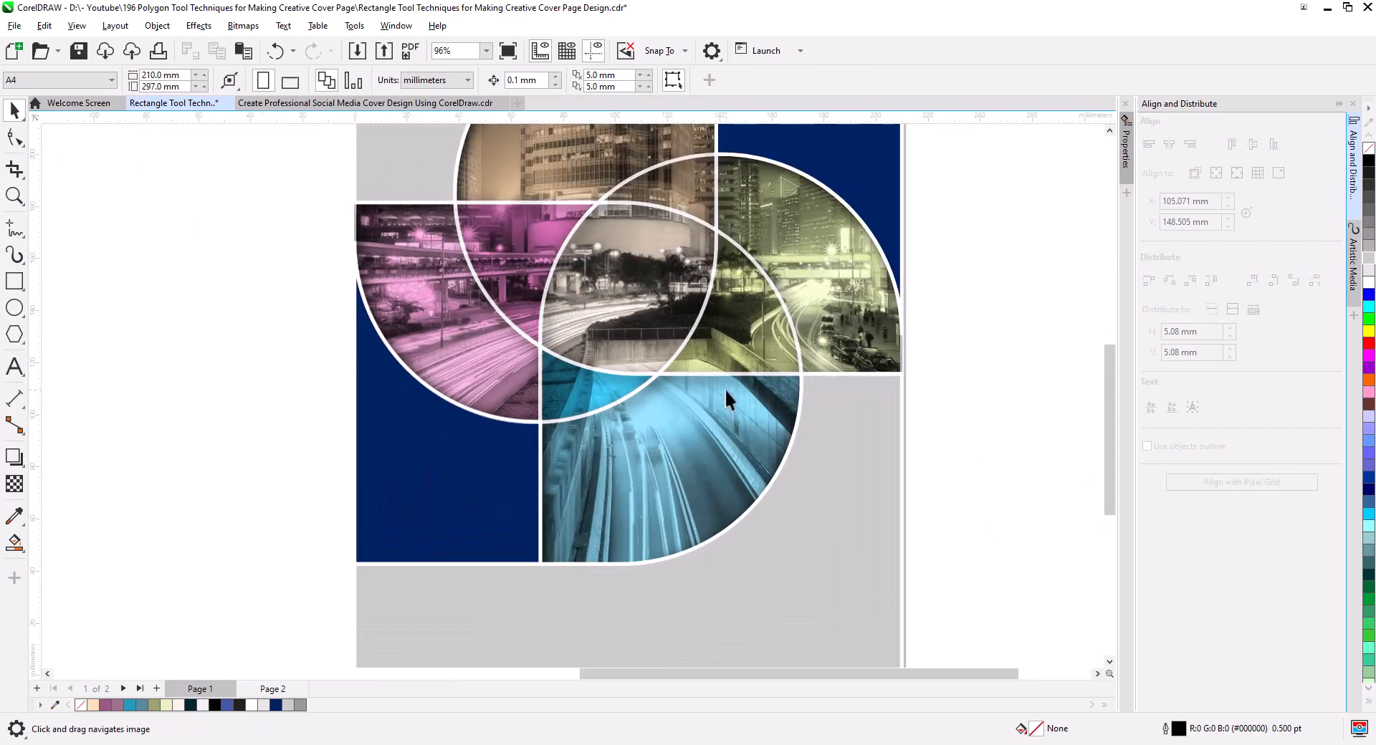
{"action": "left_click_drag", "start_coordinate": [725, 496], "coordinate": [752, 460]}
{"action": "scroll", "coordinate": [733, 571], "scroll_direction": "down", "scroll_amount": 1}
{"action": "scroll", "coordinate": [685, 531], "scroll_direction": "down", "scroll_amount": 2}
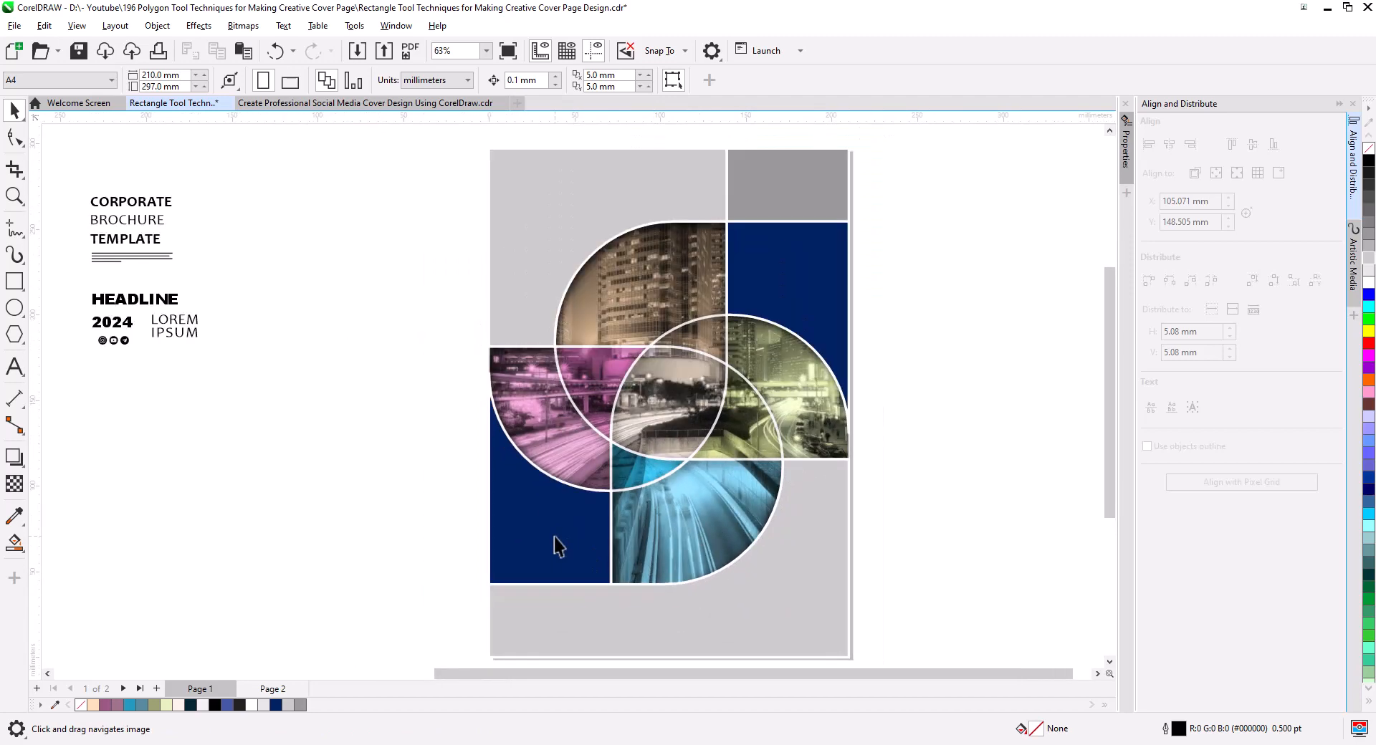
{"action": "left_click", "coordinate": [554, 538]}
{"action": "left_click", "coordinate": [796, 285], "text": "shift"}
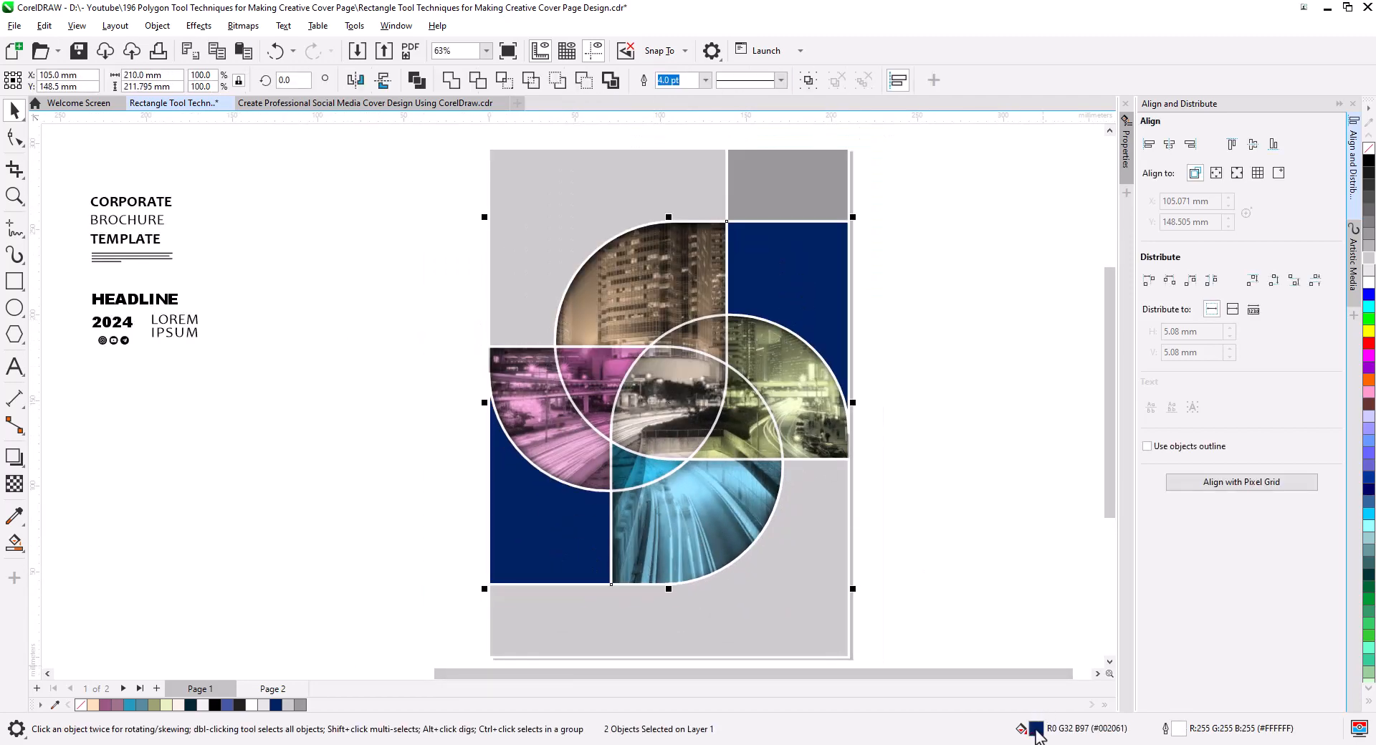
{"action": "double_click", "coordinate": [1035, 730]}
{"action": "left_click", "coordinate": [493, 248]}
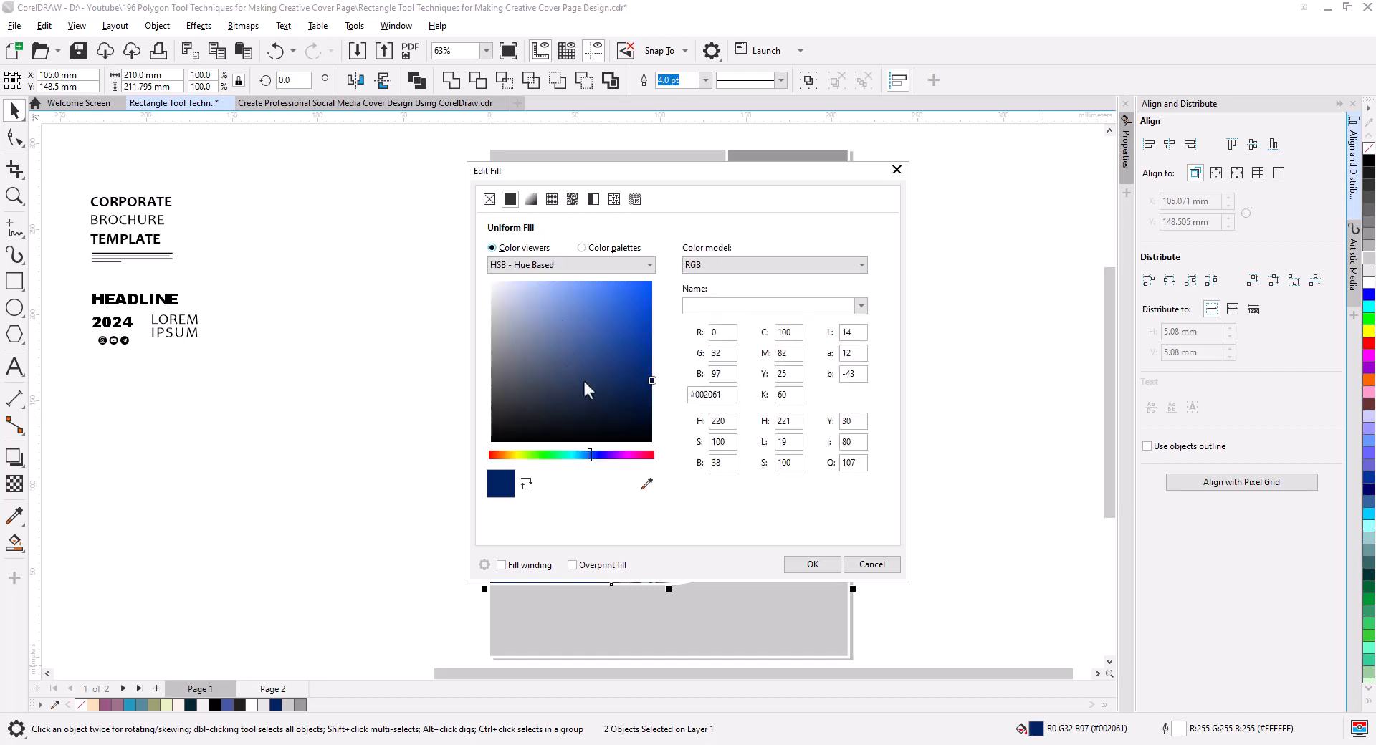
{"action": "left_click_drag", "start_coordinate": [651, 381], "coordinate": [651, 391]}
{"action": "left_click", "coordinate": [812, 564]}
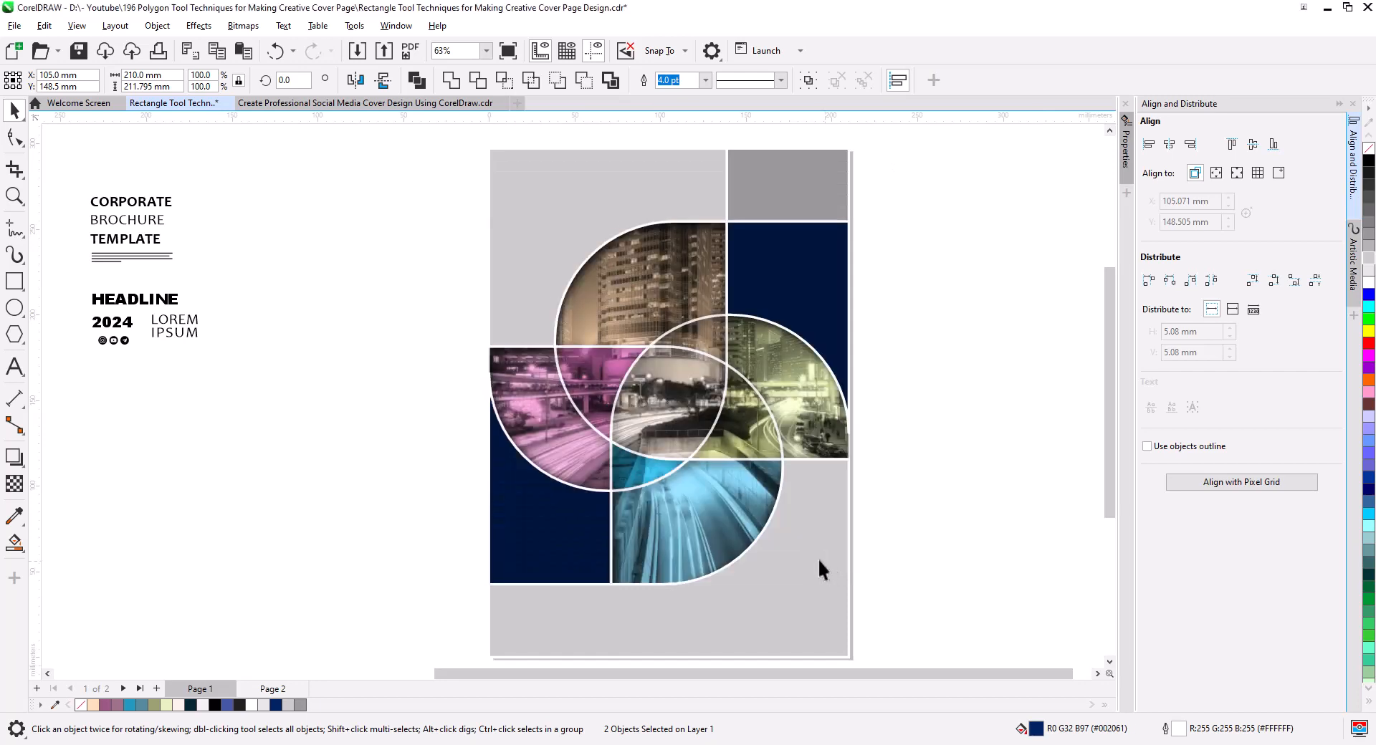
{"action": "left_click", "coordinate": [971, 457]}
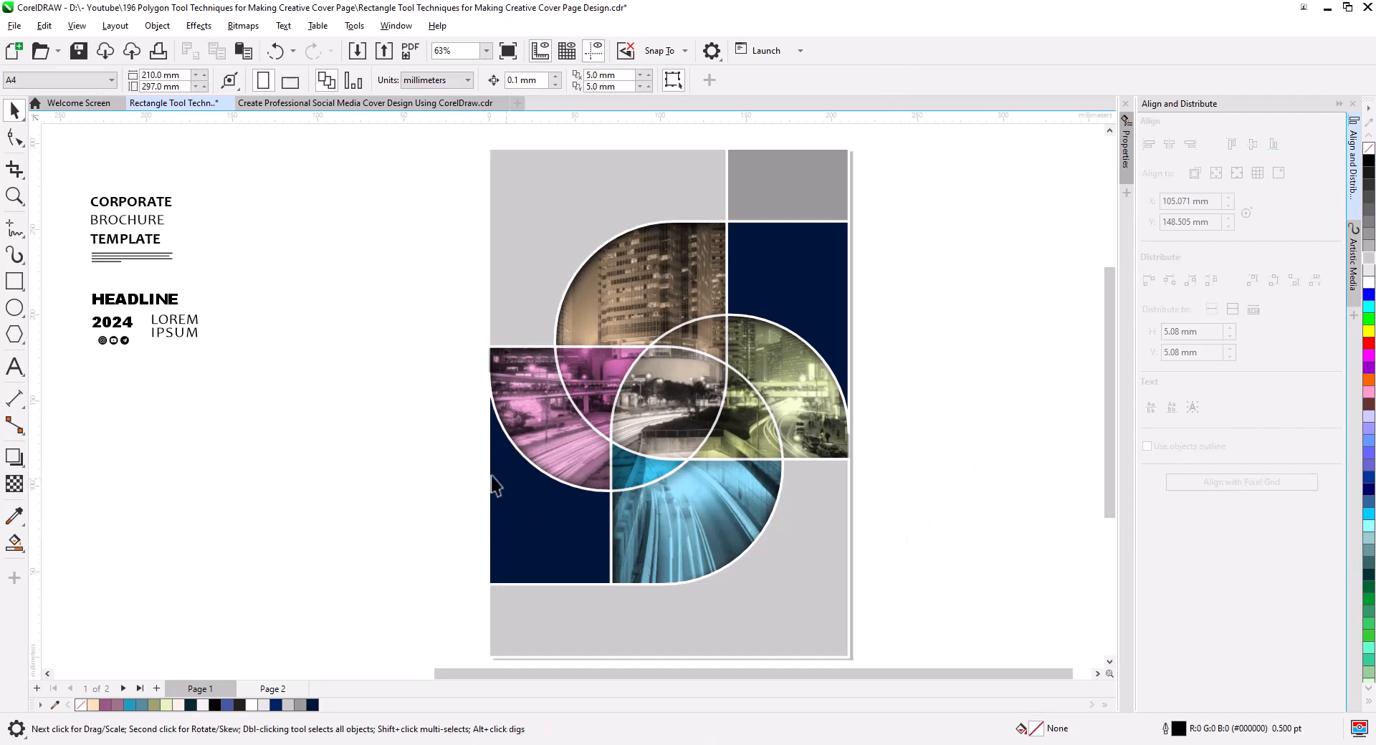
Place a white copy of the LOREM IPSUM text on the lower-left navy shape and enlarge it to about 49.5 pt.
{"action": "left_click", "coordinate": [190, 328]}
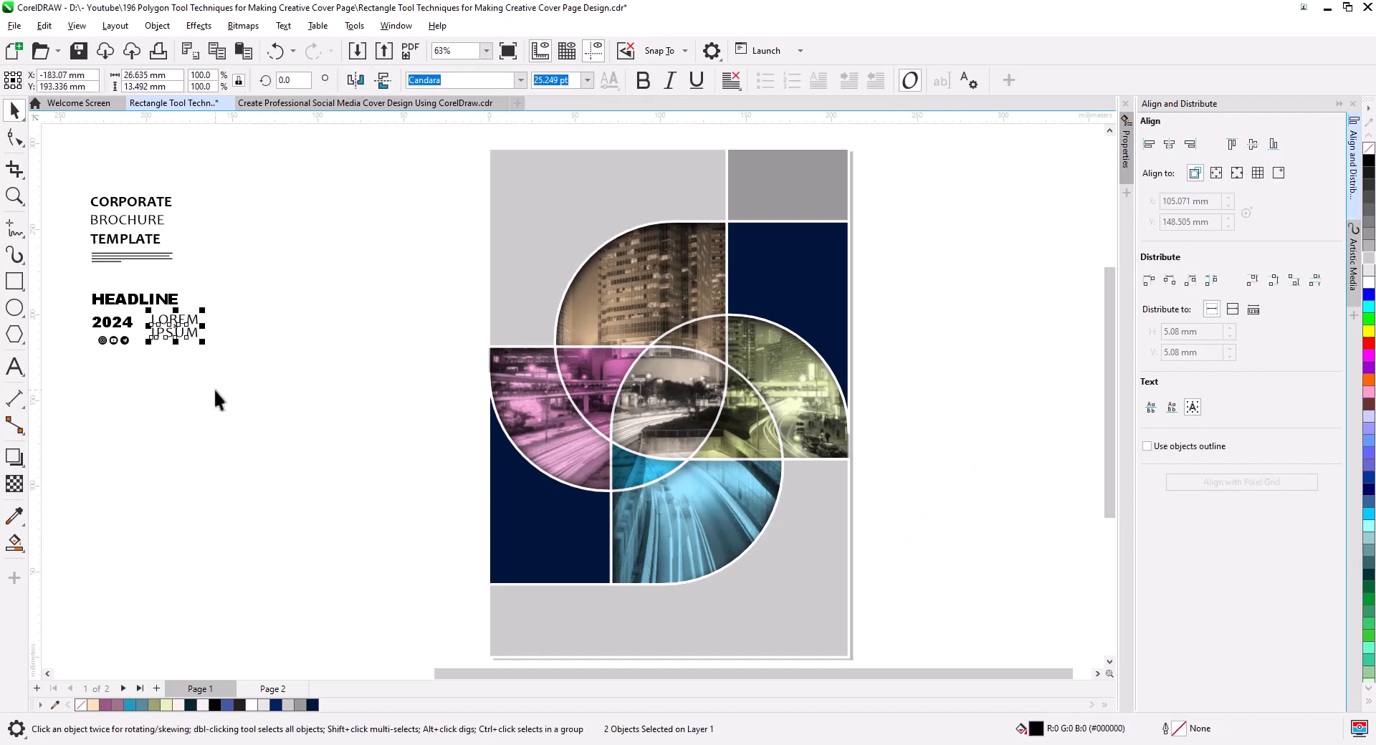
{"action": "left_click_drag", "start_coordinate": [177, 329], "coordinate": [532, 523]}
{"action": "right_click", "coordinate": [531, 523]}
{"action": "left_click_drag", "start_coordinate": [557, 535], "coordinate": [601, 577]}
Center the LOREM IPSUM text horizontally in the lower-left navy shape and nudge it slightly down.
{"action": "left_click", "coordinate": [583, 574], "text": "shift"}
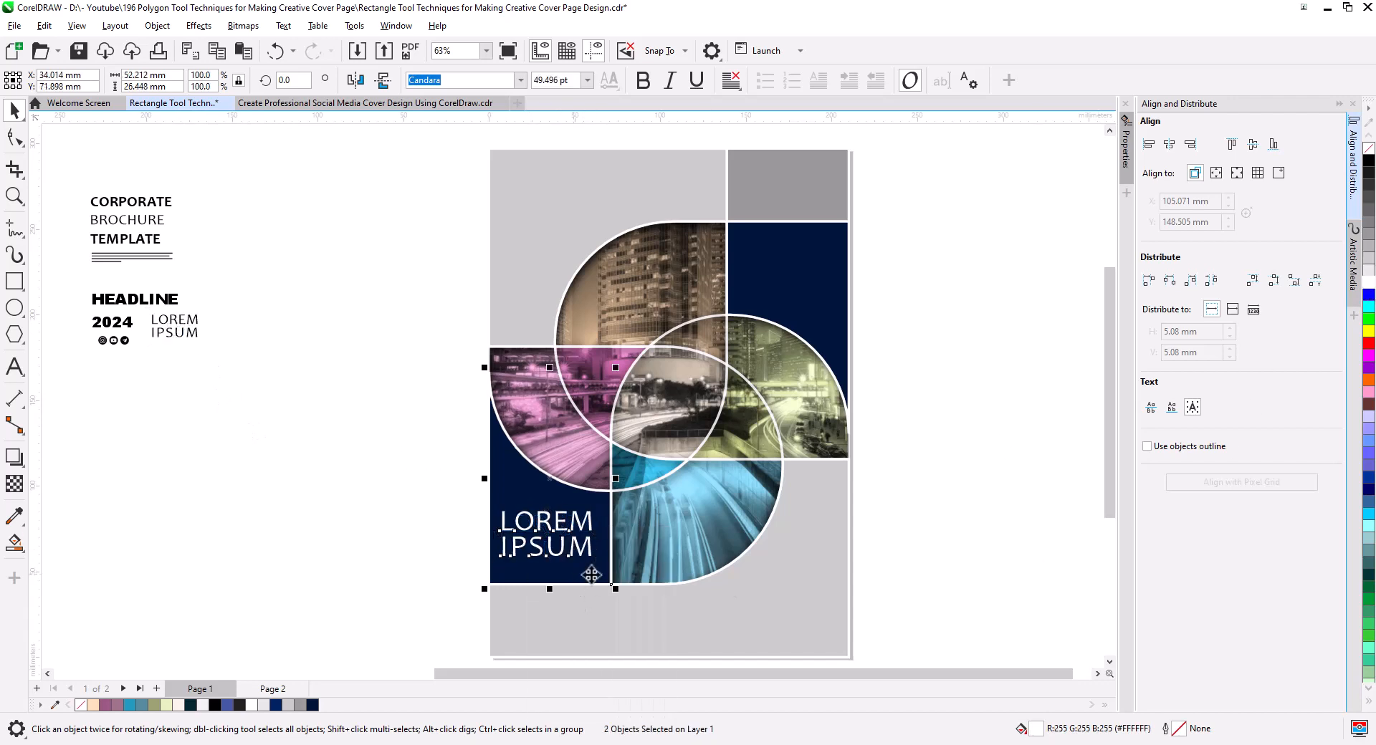
{"action": "left_click", "coordinate": [1169, 145]}
{"action": "left_click", "coordinate": [426, 537]}
{"action": "left_click_drag", "start_coordinate": [478, 507], "coordinate": [603, 575]}
{"action": "key", "text": "Down"}
{"action": "left_click", "coordinate": [162, 339]}
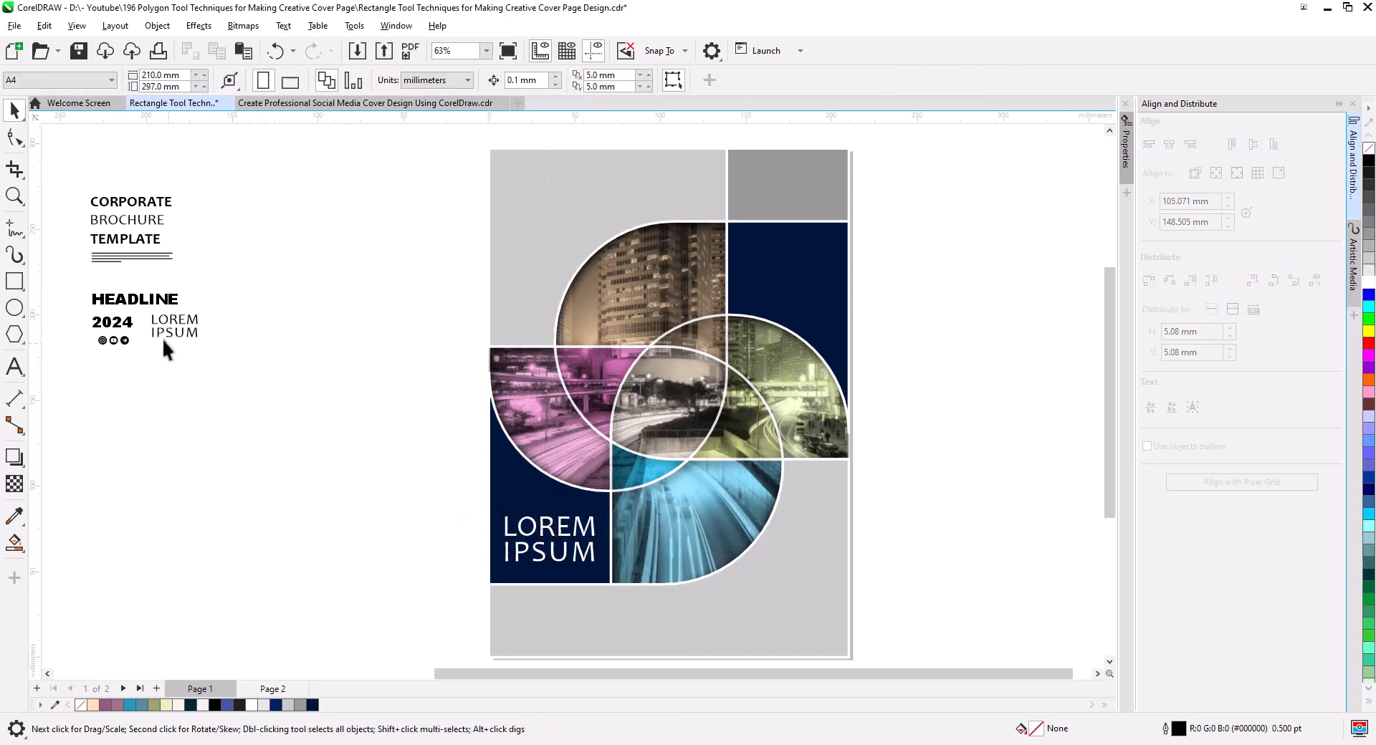
Move the 2024 text onto the cover, enlarge it to about 51 pt and stack its digits one per line.
{"action": "left_click_drag", "start_coordinate": [104, 329], "coordinate": [563, 440]}
{"action": "double_click", "coordinate": [391, 310]}
{"action": "key", "text": "Return"}
{"action": "key", "text": "Return"}
{"action": "left_click", "coordinate": [15, 110]}
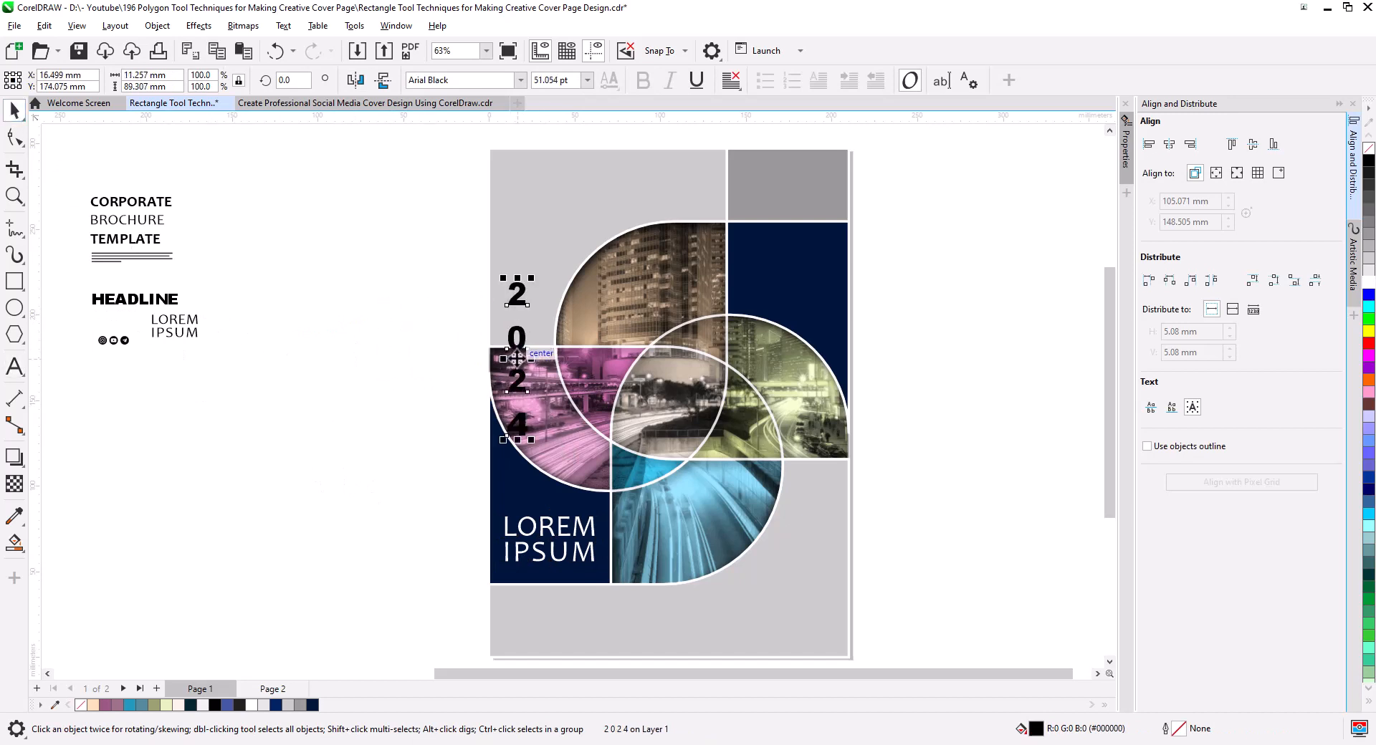
Position the stacked 2024 across the gray area and magenta region, and break it apart into separate digits.
{"action": "left_click_drag", "start_coordinate": [516, 358], "coordinate": [521, 347]}
{"action": "left_click", "coordinate": [157, 25]}
{"action": "left_click", "coordinate": [447, 265]}
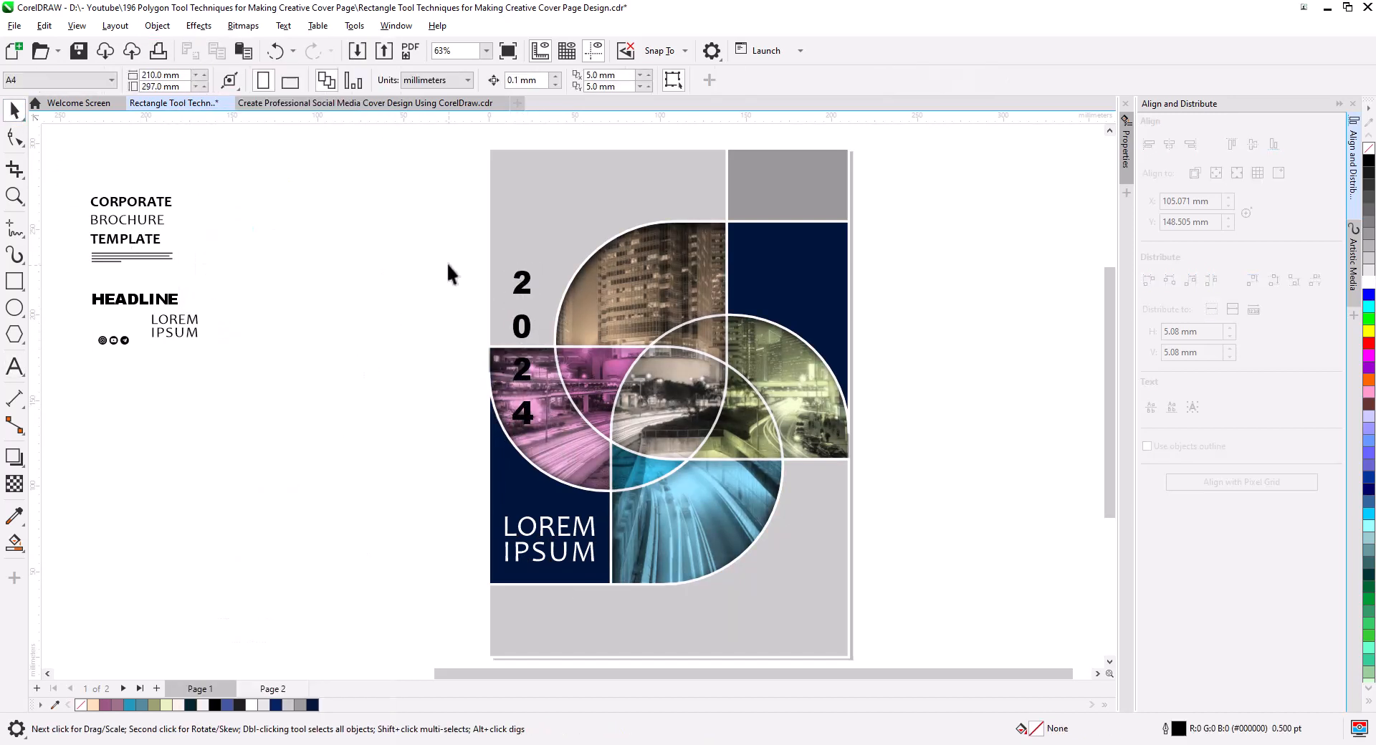
Fill the year's 2 and 0 with dark gray #4D4D4D and its lower 2 and 4 with white.
{"action": "left_click_drag", "start_coordinate": [447, 264], "coordinate": [550, 346]}
{"action": "left_click", "coordinate": [1368, 211]}
{"action": "left_click", "coordinate": [1369, 186]}
{"action": "left_click", "coordinate": [1368, 197]}
{"action": "left_click_drag", "start_coordinate": [459, 350], "coordinate": [559, 446]}
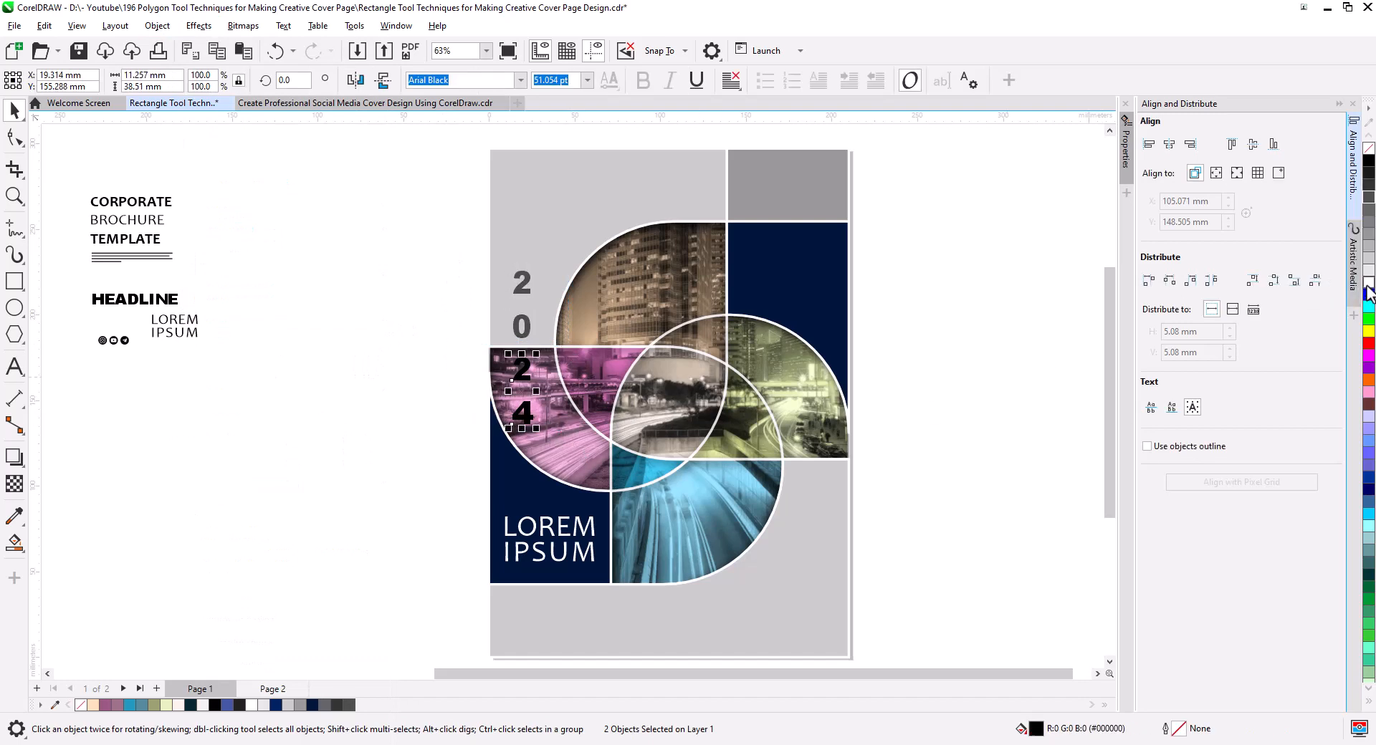
{"action": "left_click", "coordinate": [1368, 285]}
Set all four year digits to the Arial font at 72 pt.
{"action": "left_click_drag", "start_coordinate": [480, 231], "coordinate": [559, 445]}
{"action": "left_click", "coordinate": [521, 81]}
{"action": "left_click", "coordinate": [494, 199]}
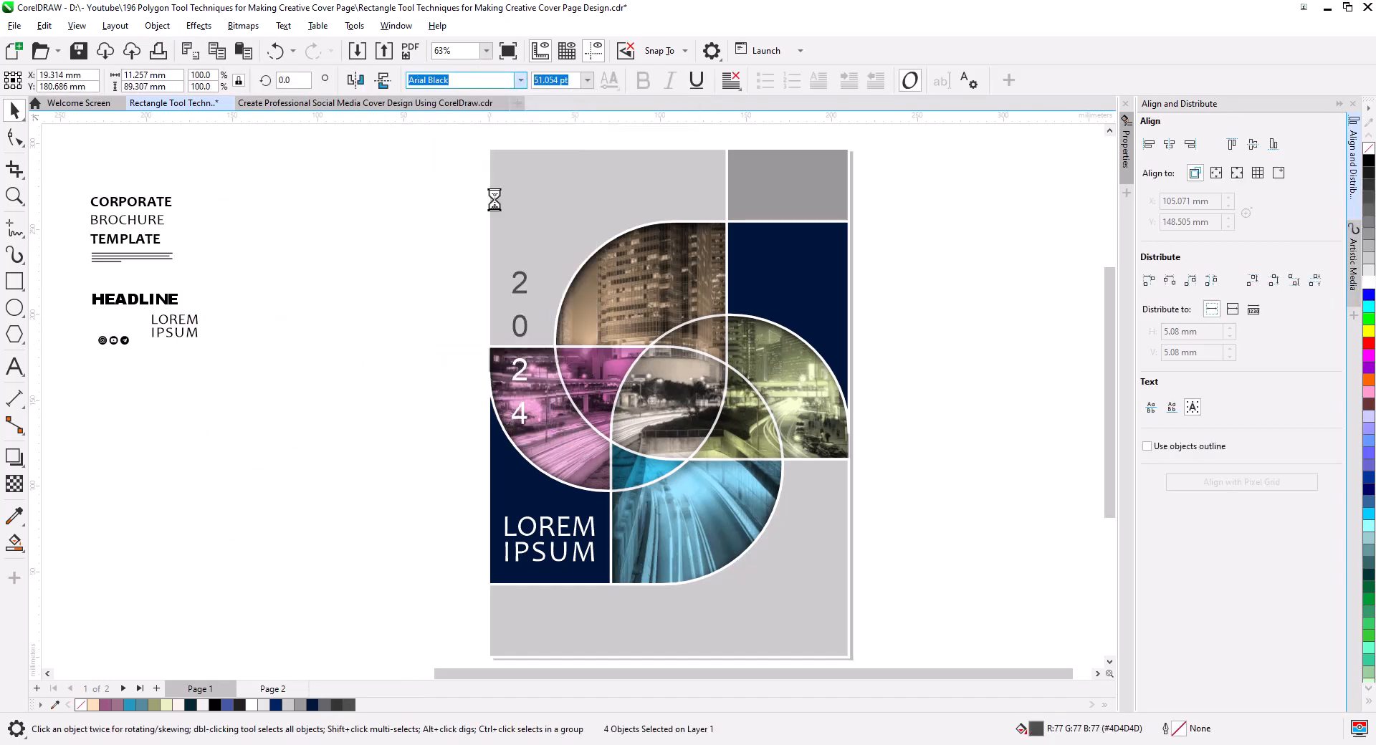
{"action": "left_click", "coordinate": [586, 80]}
{"action": "left_click", "coordinate": [566, 329]}
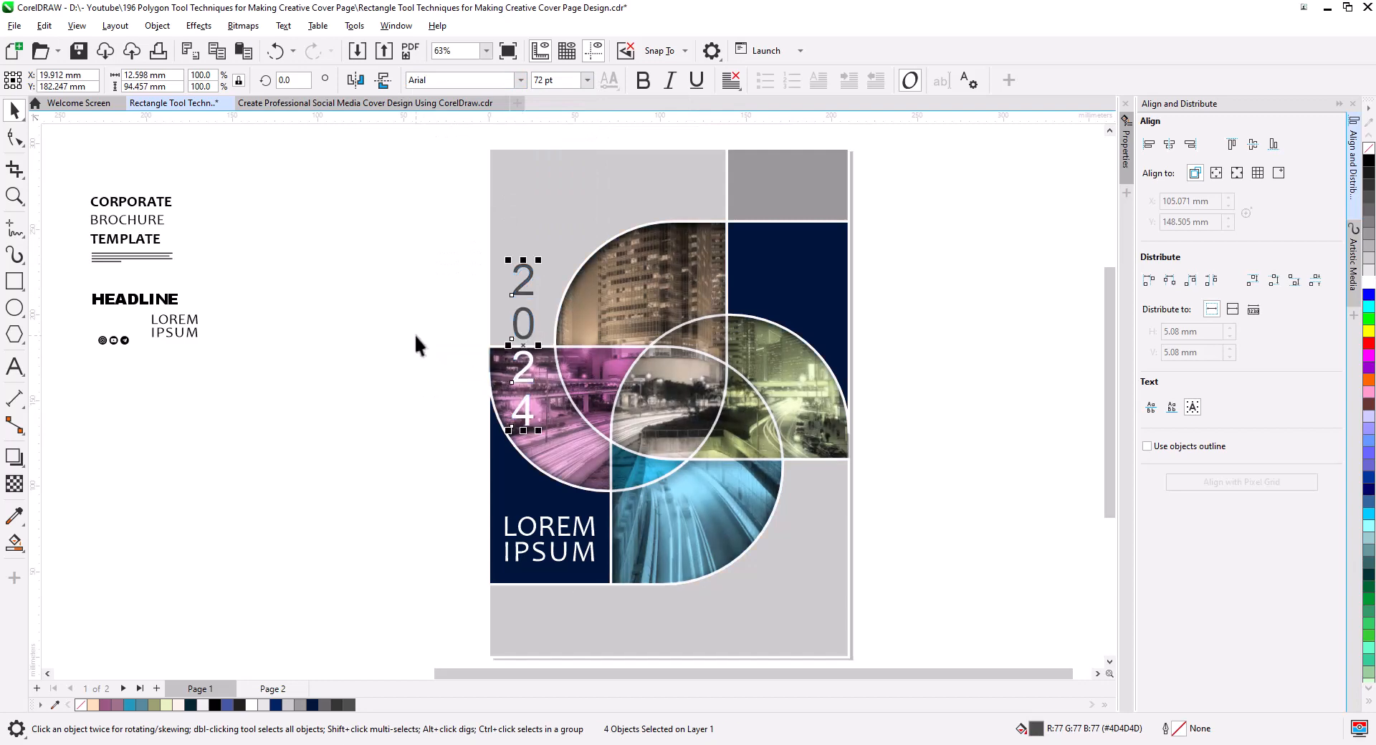
Give the four year digits a dark navy #00143B outline.
{"action": "left_click", "coordinate": [467, 372]}
{"action": "scroll", "coordinate": [586, 425], "scroll_direction": "up", "scroll_amount": 2}
{"action": "left_click", "coordinate": [487, 405]}
{"action": "left_click", "coordinate": [494, 321], "text": "shift"}
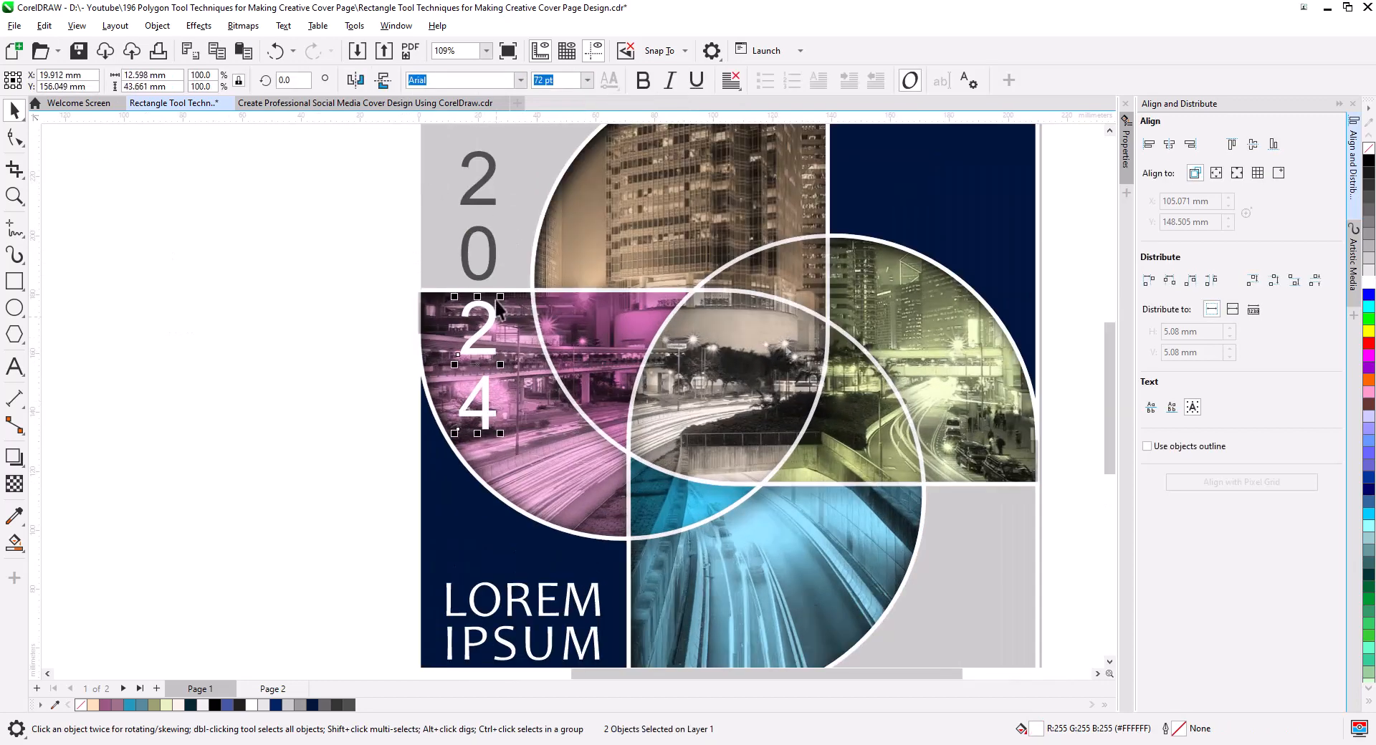
{"action": "left_click", "coordinate": [492, 256], "text": "shift"}
{"action": "left_click", "coordinate": [493, 204], "text": "shift"}
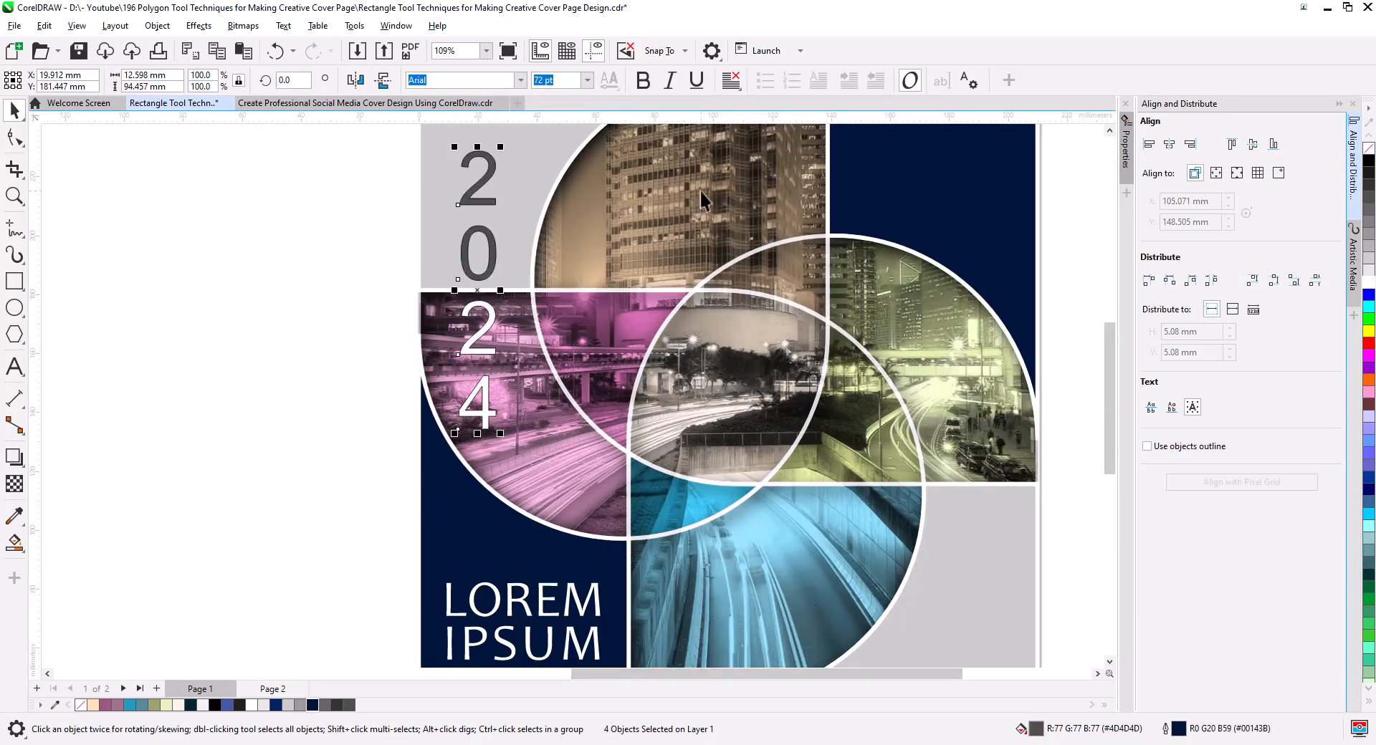
{"action": "key", "text": "Escape"}
Duplicate the complete cover artwork, including its title and year, to the empty area beside the original page.
{"action": "scroll", "coordinate": [580, 368], "scroll_direction": "down", "scroll_amount": 2}
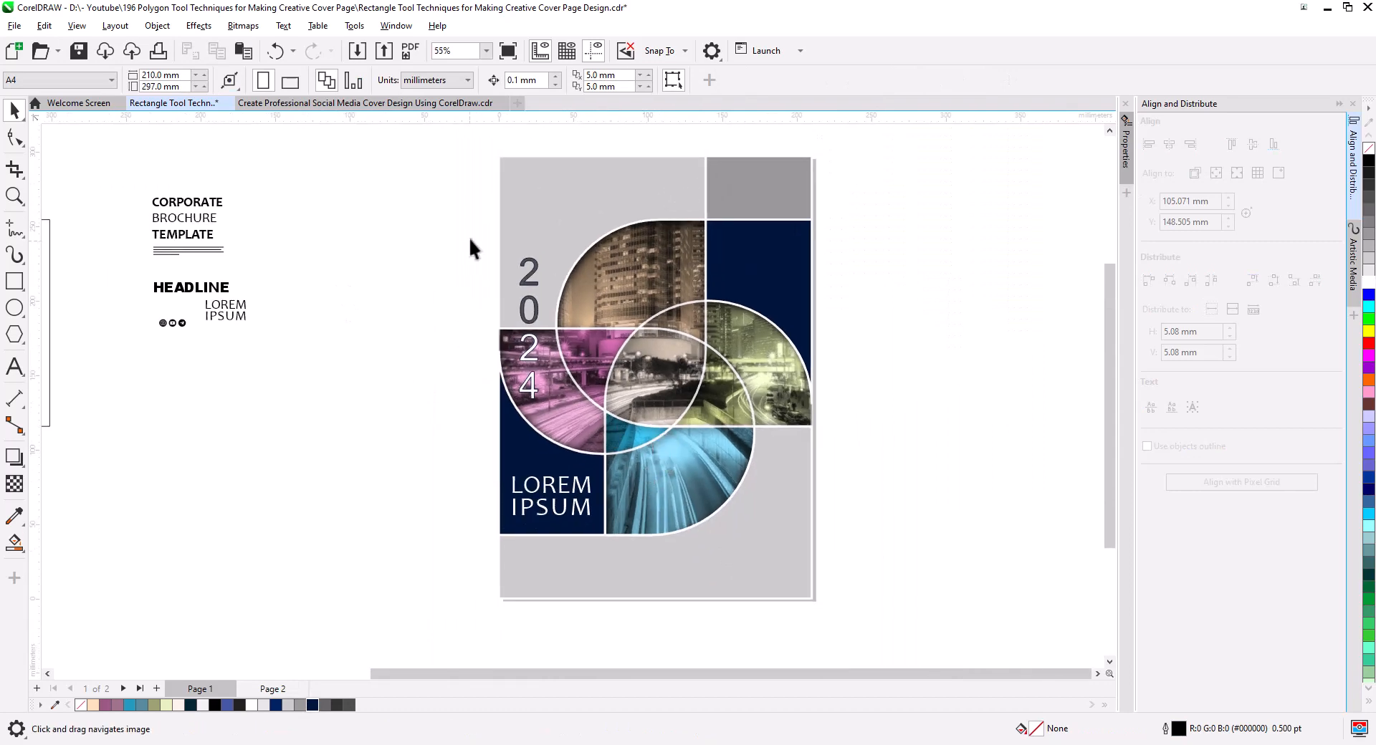
{"action": "left_click", "coordinate": [728, 413]}
{"action": "key", "text": "Escape"}
{"action": "scroll", "coordinate": [800, 590], "scroll_direction": "down", "scroll_amount": 1}
{"action": "left_click_drag", "start_coordinate": [439, 159], "coordinate": [804, 213]}
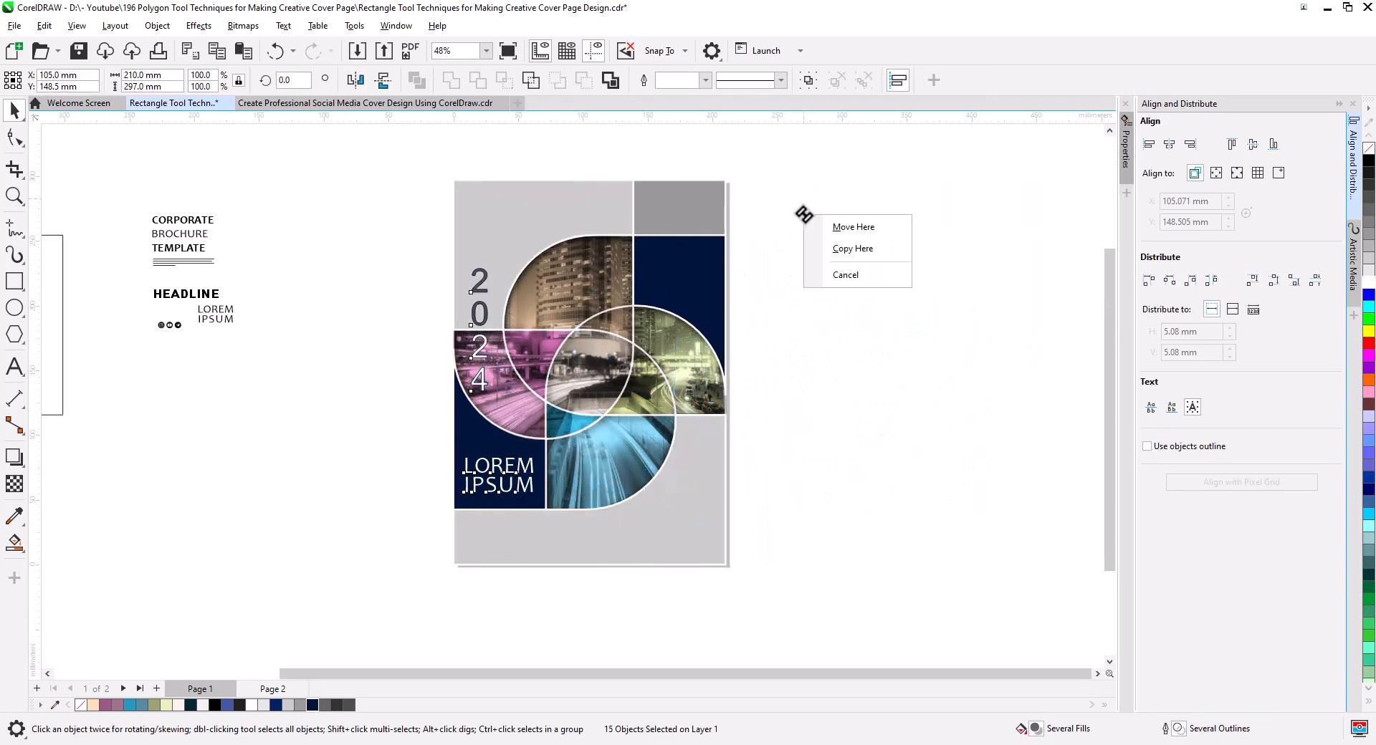
{"action": "left_click", "coordinate": [849, 251]}
{"action": "left_click_drag", "start_coordinate": [965, 323], "coordinate": [712, 323]}
{"action": "key", "text": "Escape"}
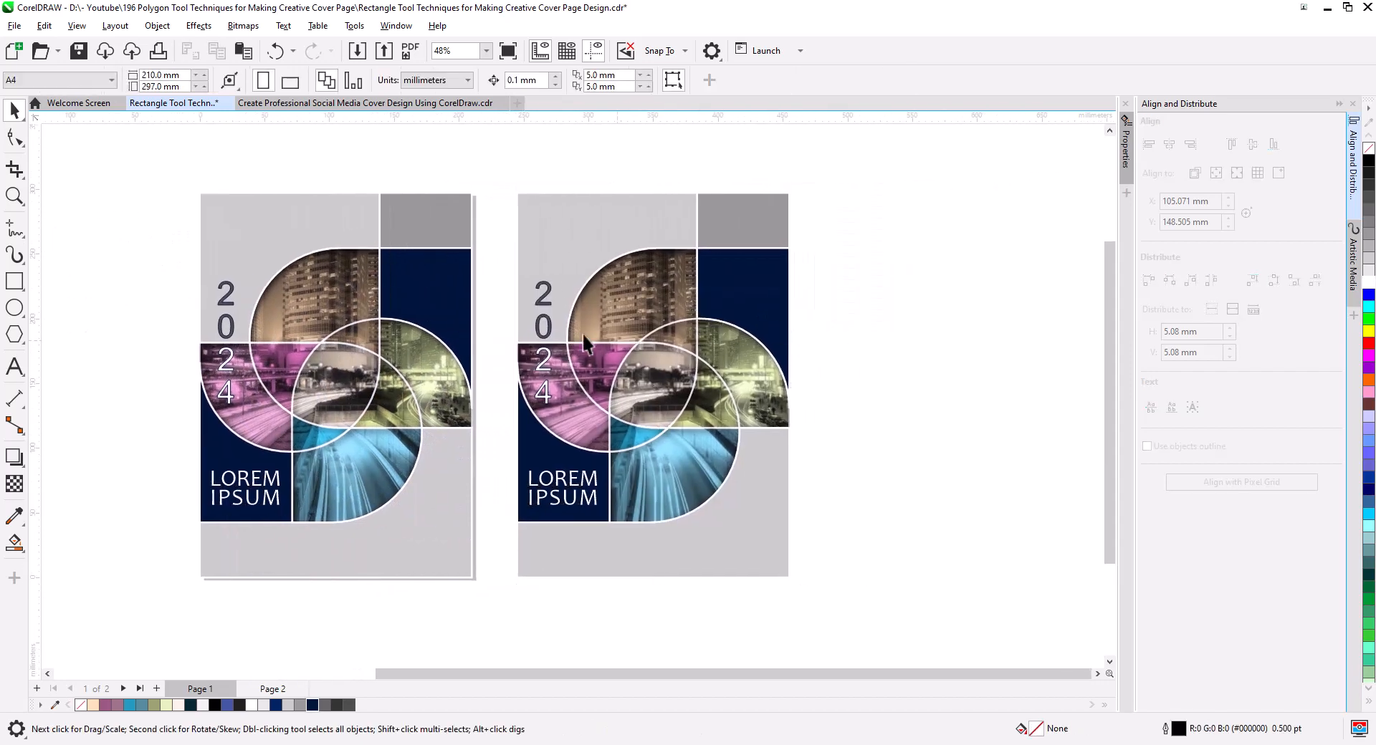
Delete the four year digits and the LOREM IPSUM title from the duplicated cover.
{"action": "left_click_drag", "start_coordinate": [565, 415], "coordinate": [568, 419]}
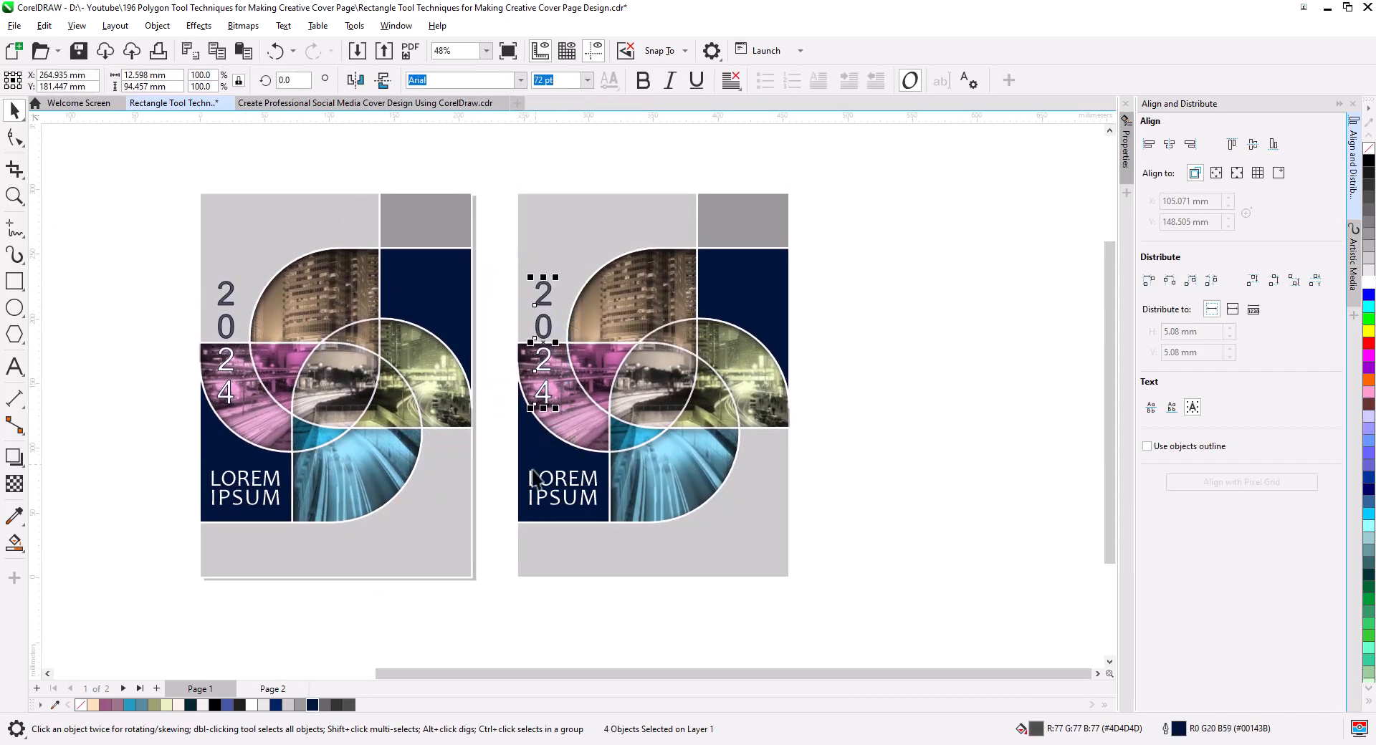
{"action": "key", "text": "Delete"}
{"action": "left_click_drag", "start_coordinate": [485, 463], "coordinate": [611, 515]}
{"action": "key", "text": "Delete"}
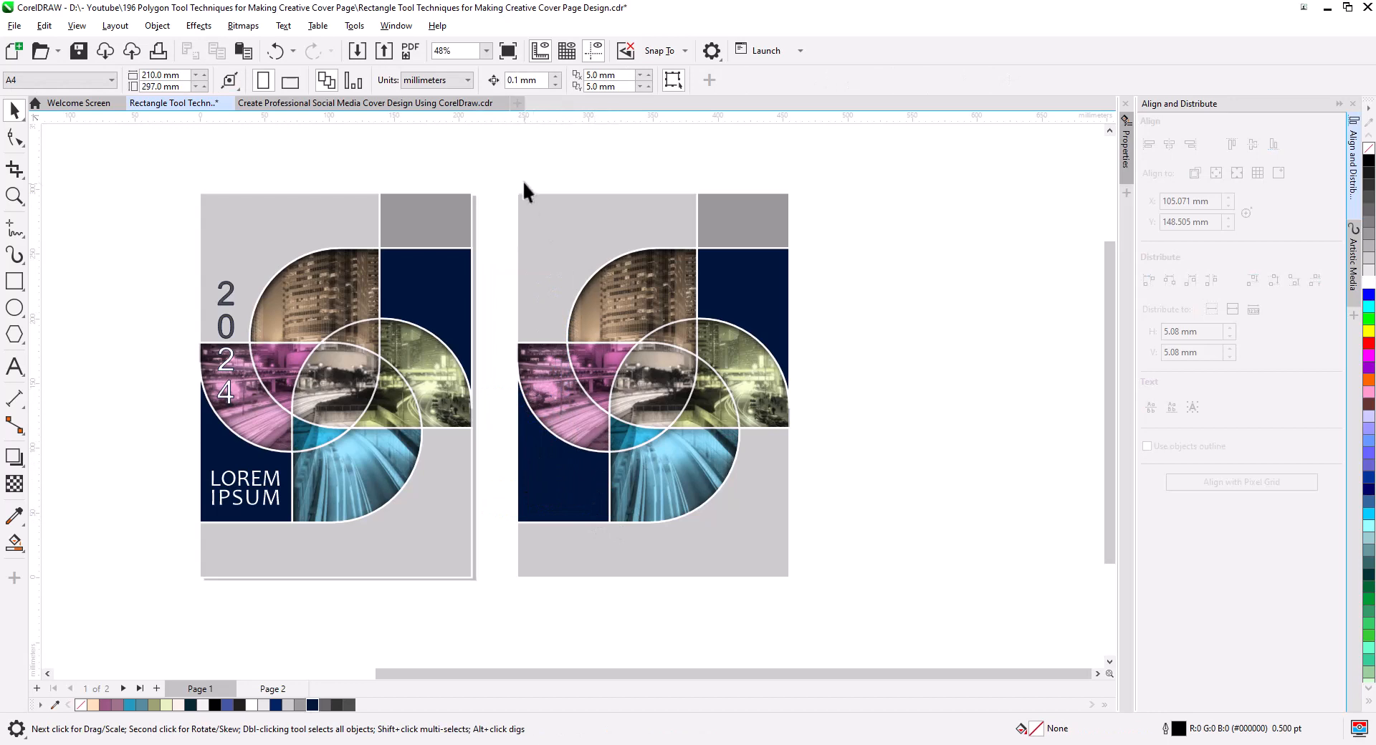
Mirror all of the duplicated cover's artwork horizontally.
{"action": "left_click_drag", "start_coordinate": [827, 591], "coordinate": [828, 592]}
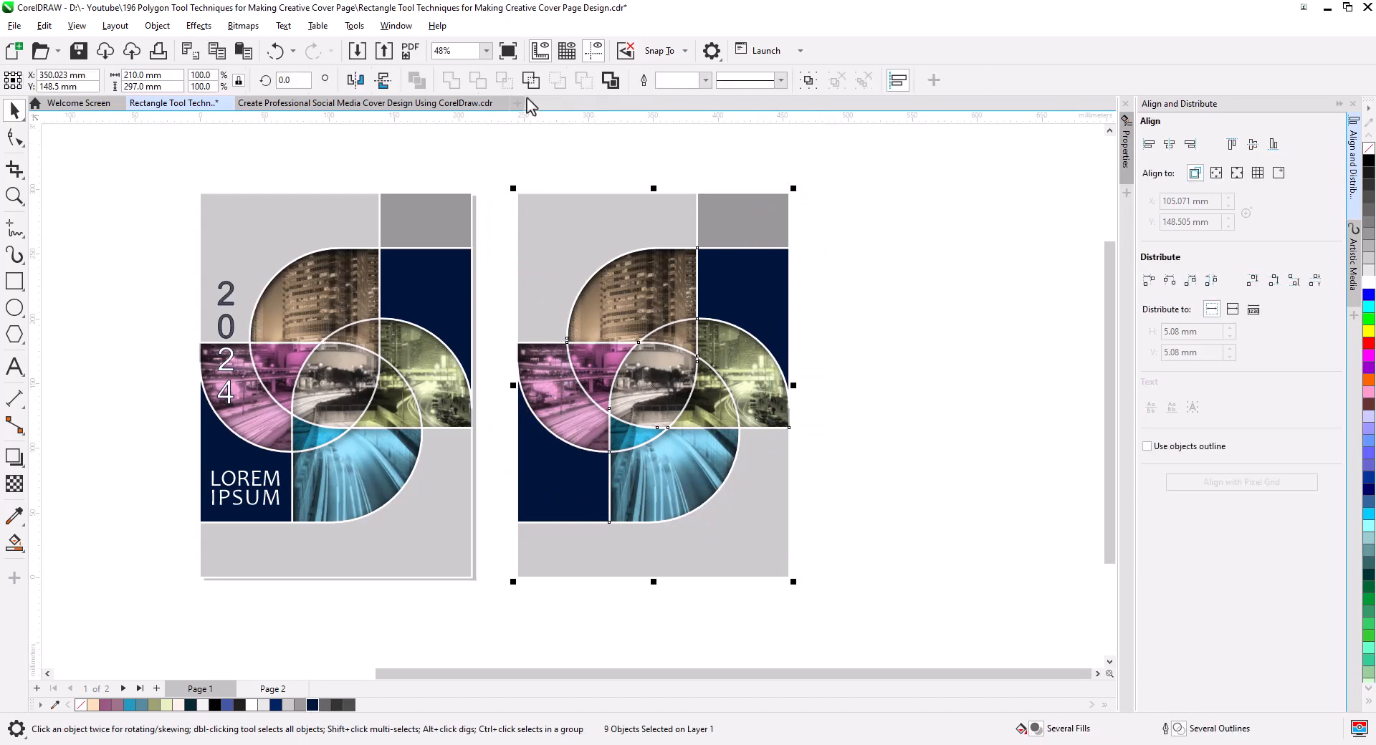
{"action": "left_click", "coordinate": [355, 80]}
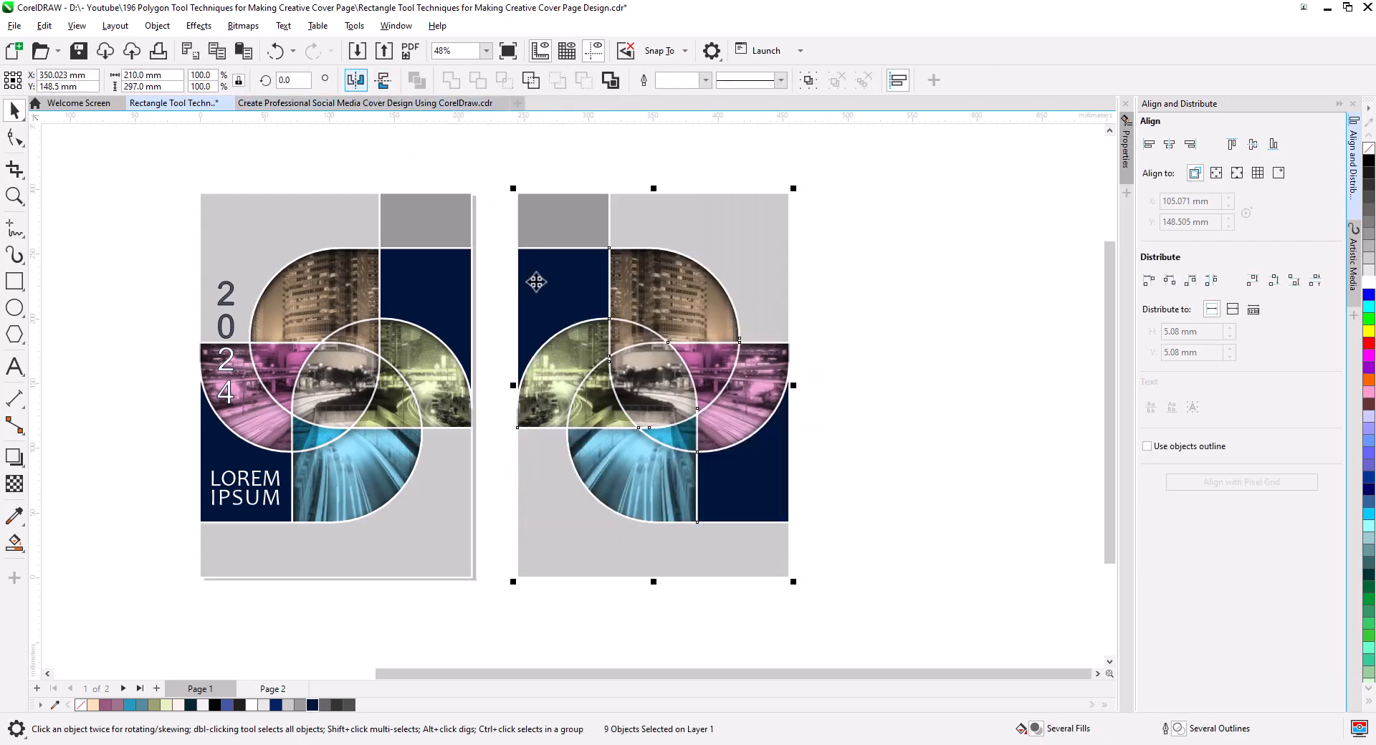
{"action": "left_click", "coordinate": [872, 362]}
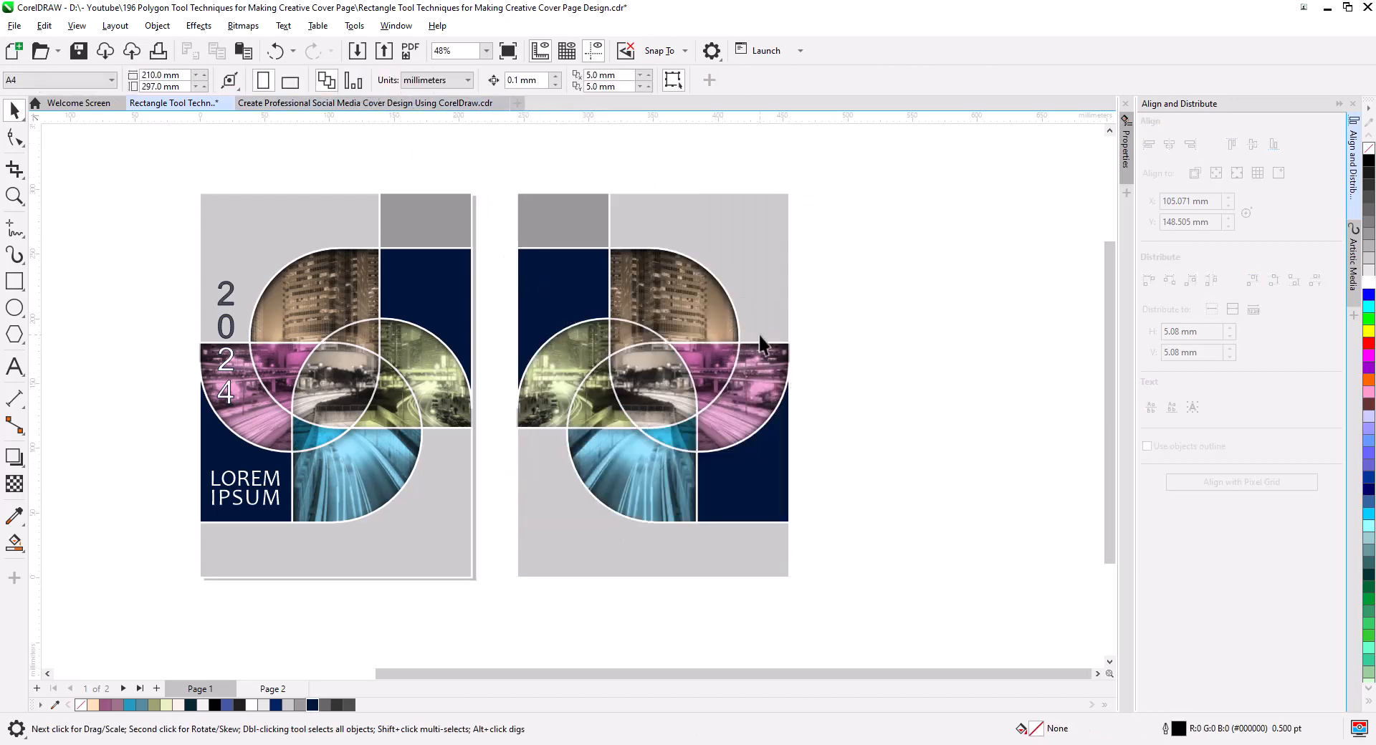
Fill the mirrored cover's large light gray shape above the photo with dark navy #00143B.
{"action": "left_click", "coordinate": [726, 250]}
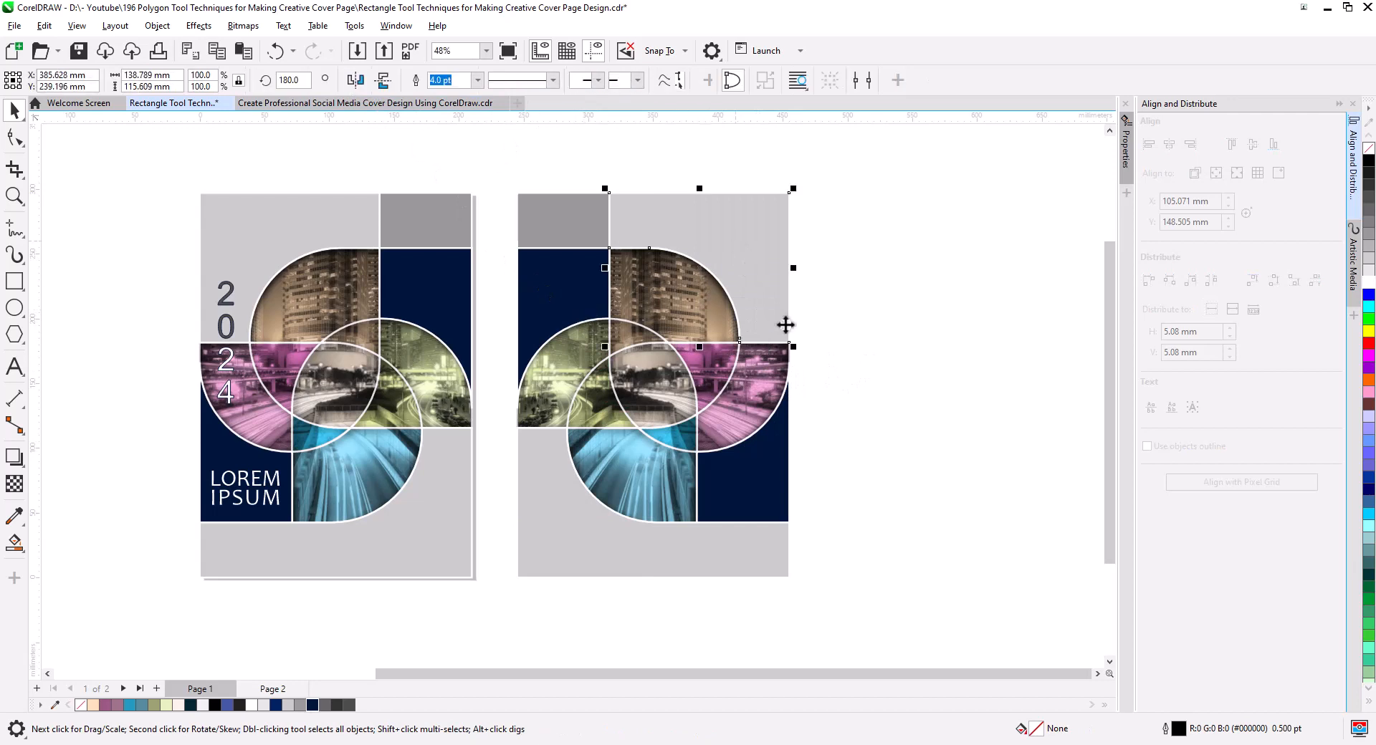
{"action": "left_click", "coordinate": [313, 706]}
{"action": "left_click", "coordinate": [941, 505]}
Draw a vertical 2-point line about 98 mm long from the blue region's straight edge down through the mirrored cover's lower gray band.
{"action": "left_click", "coordinate": [622, 572]}
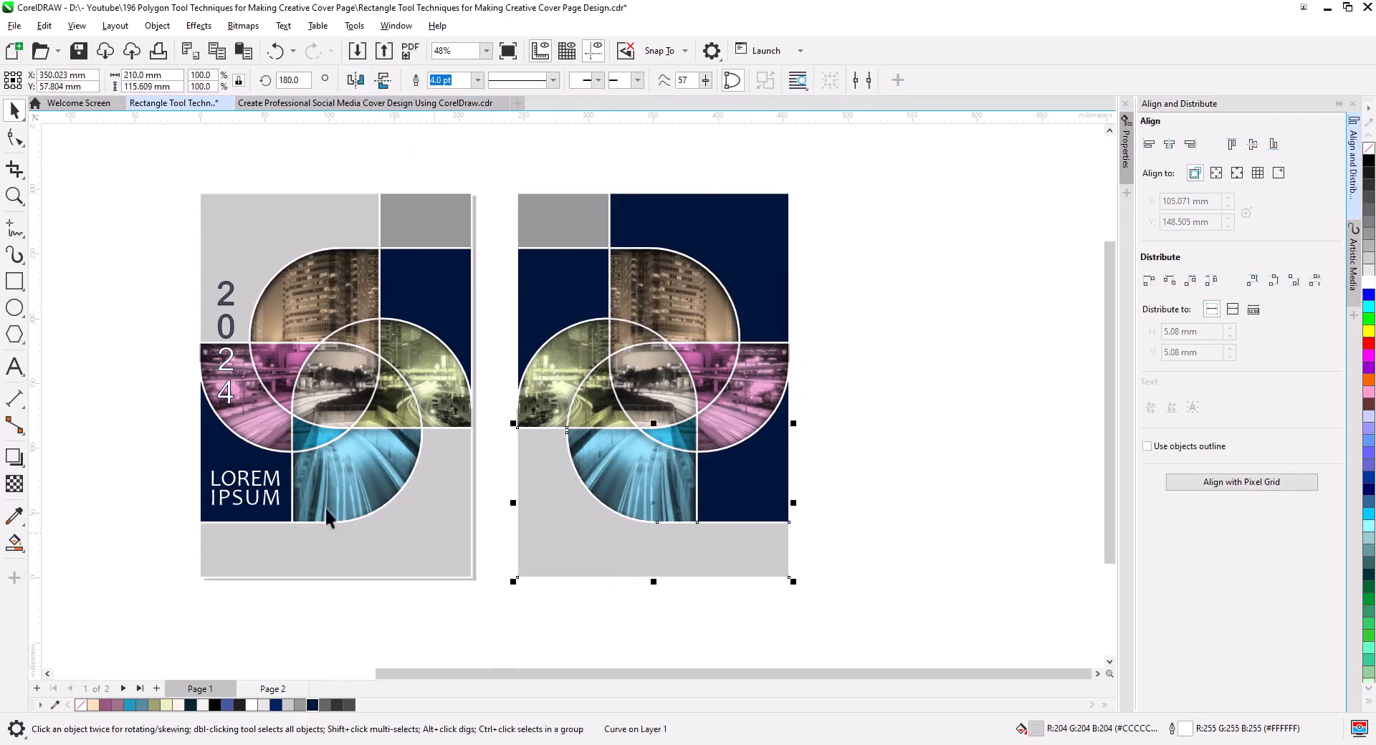
{"action": "left_click", "coordinate": [14, 233]}
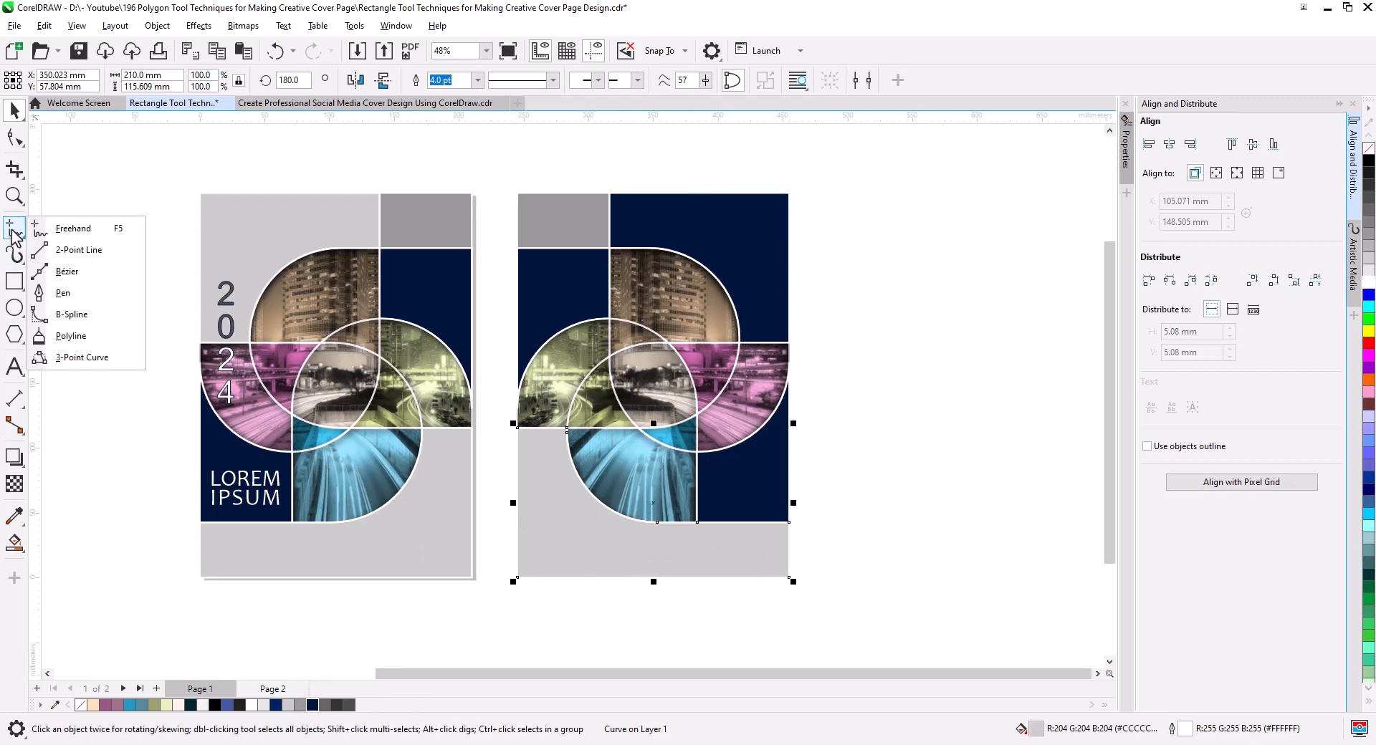
{"action": "left_click", "coordinate": [72, 251]}
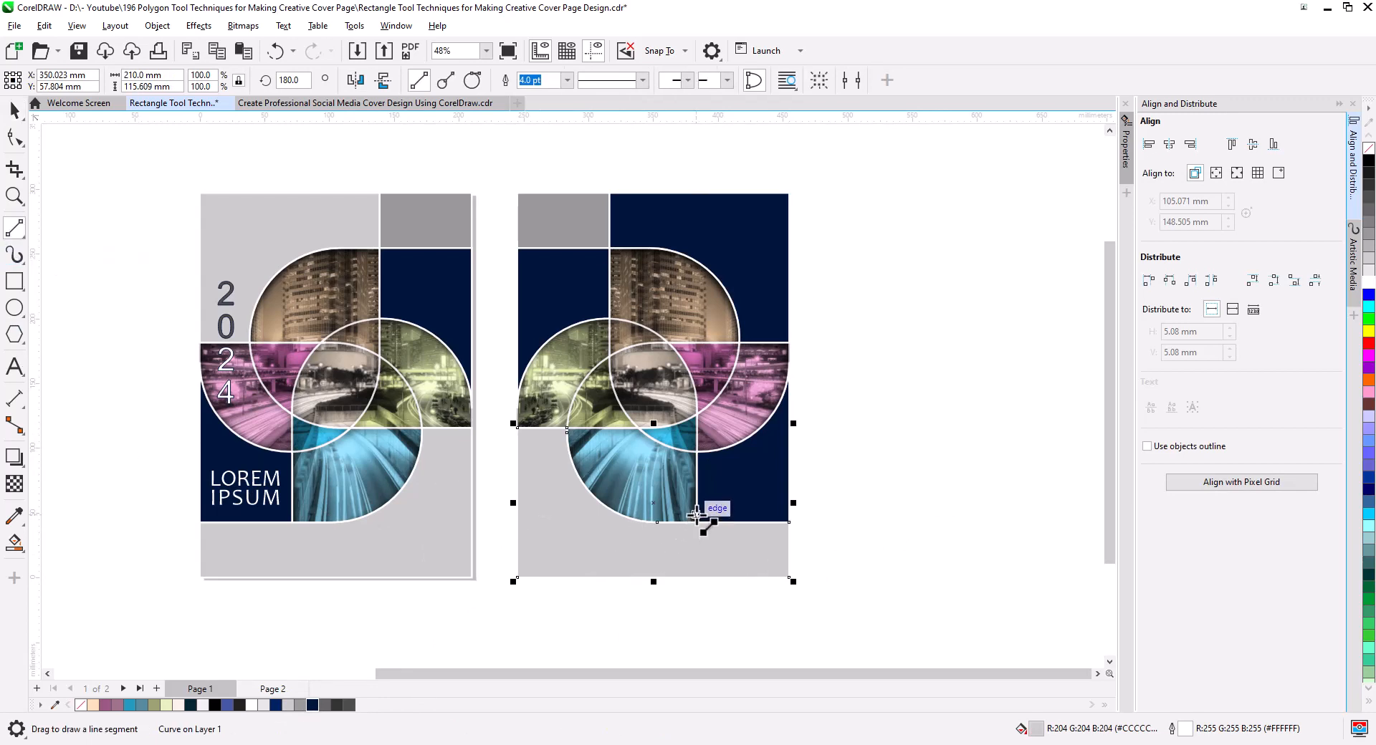
{"action": "left_click_drag", "start_coordinate": [698, 513], "coordinate": [696, 647]}
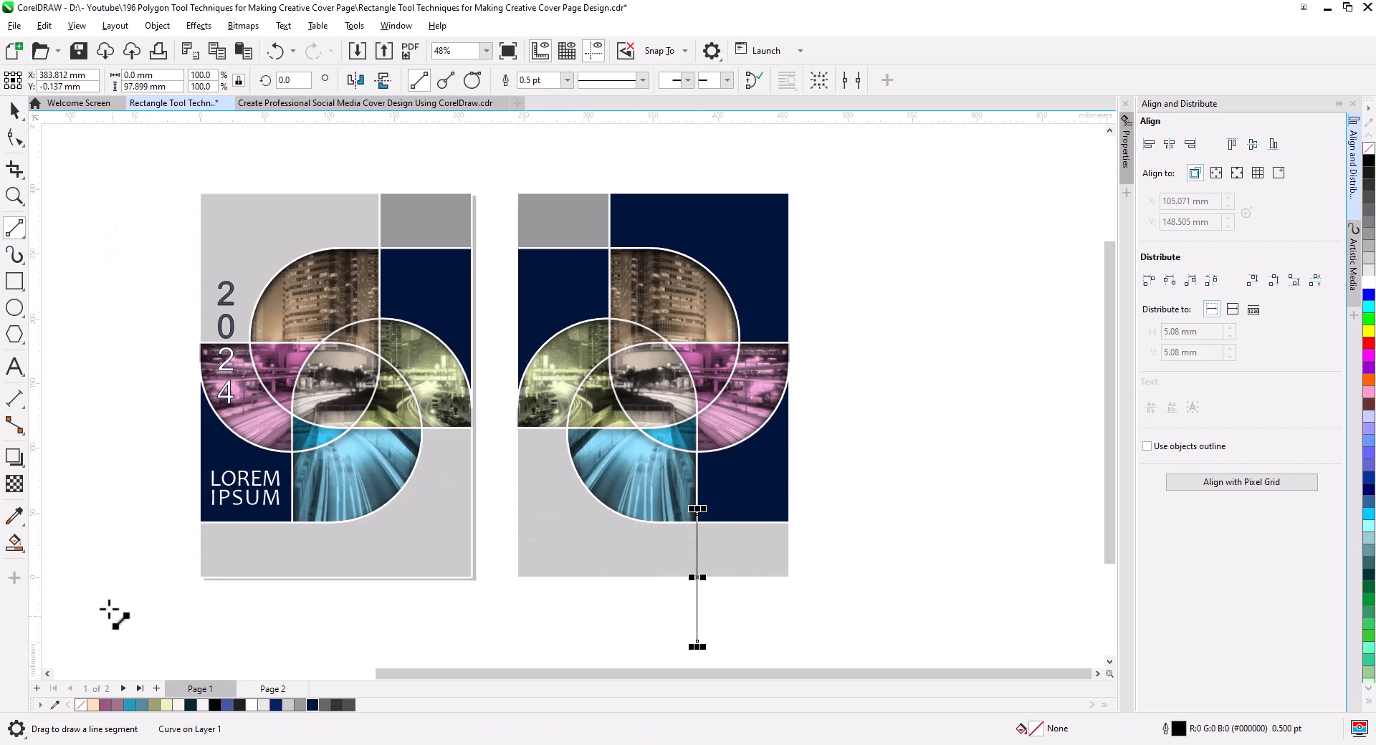
Smart Fill the lower gray area between the mirrored cover's outer edge and the vertical line, and color it dark navy #00143B.
{"action": "left_click", "coordinate": [13, 543]}
{"action": "left_click", "coordinate": [578, 549]}
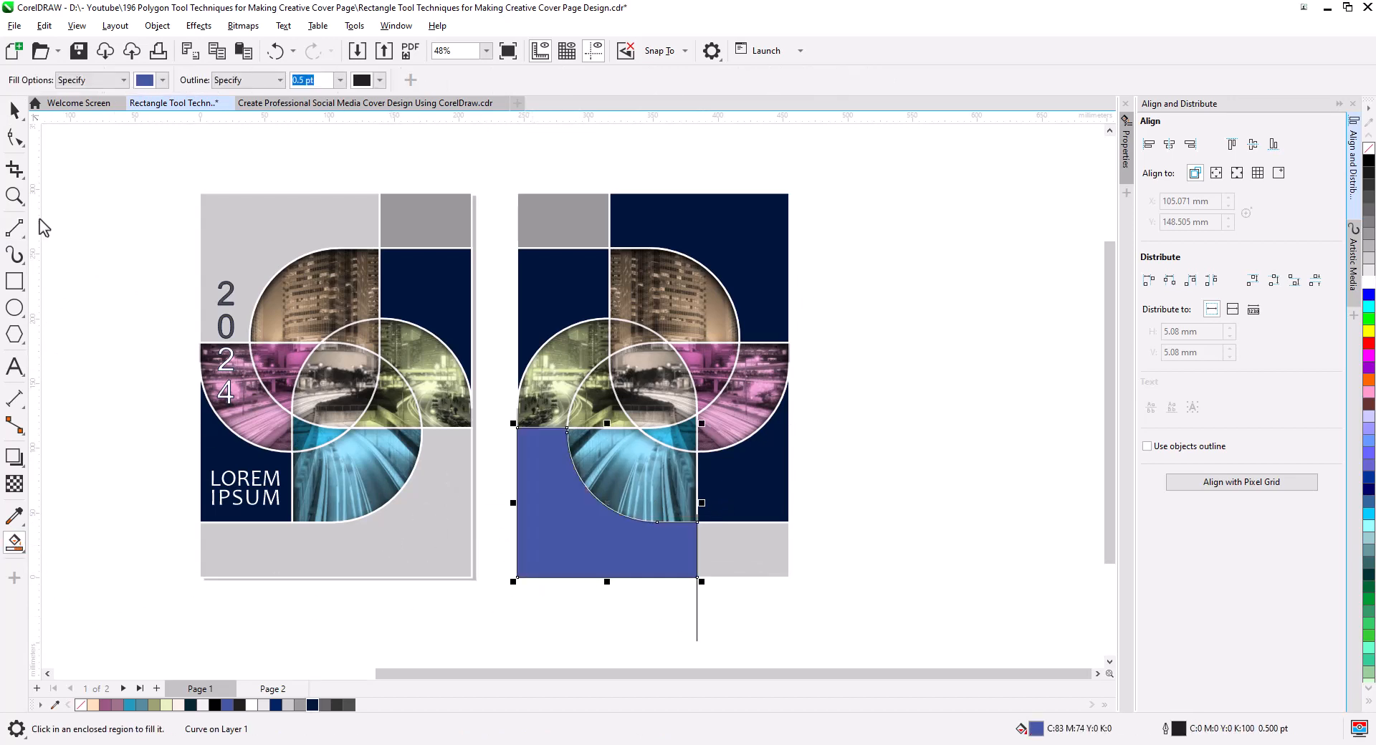
{"action": "left_click", "coordinate": [15, 110]}
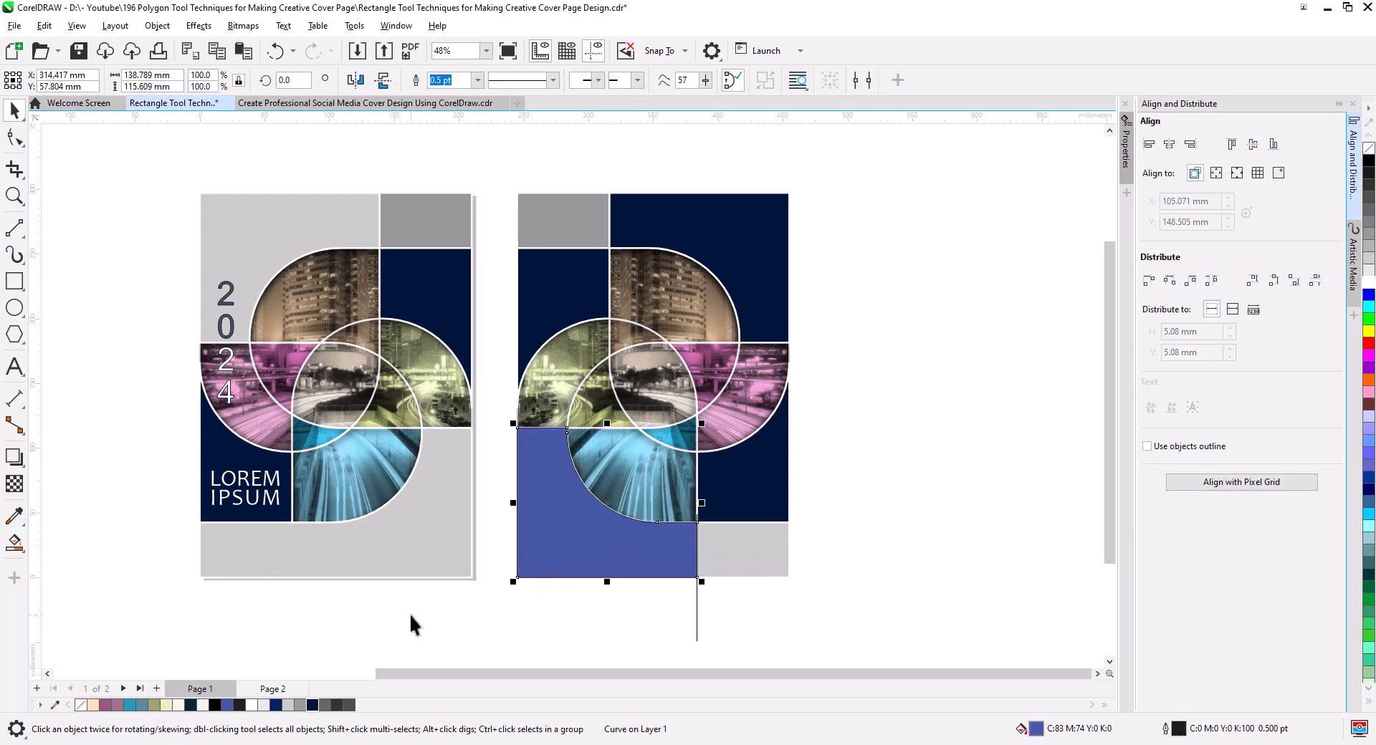
{"action": "left_click", "coordinate": [312, 706]}
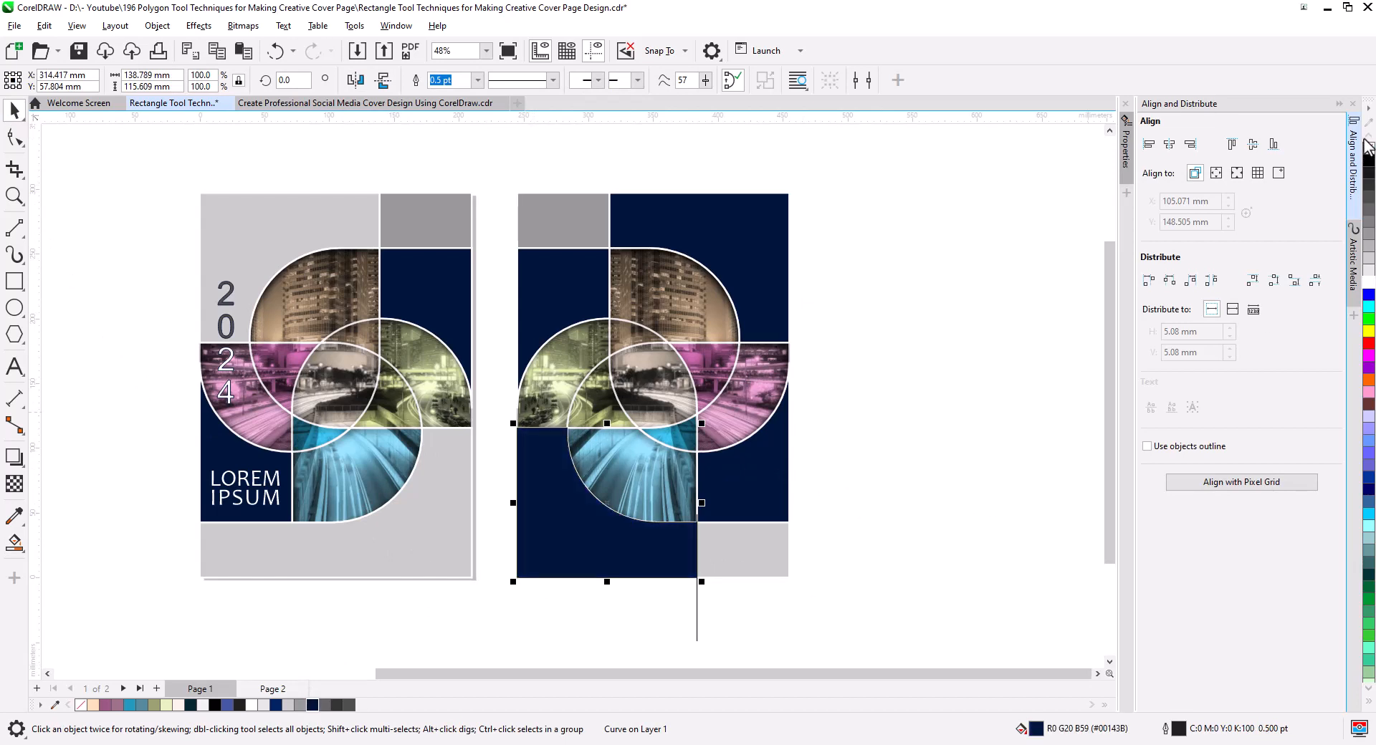
{"action": "left_click", "coordinate": [975, 424]}
Select the navy shape below the magenta photo region on the mirrored cover.
{"action": "left_click", "coordinate": [748, 473]}
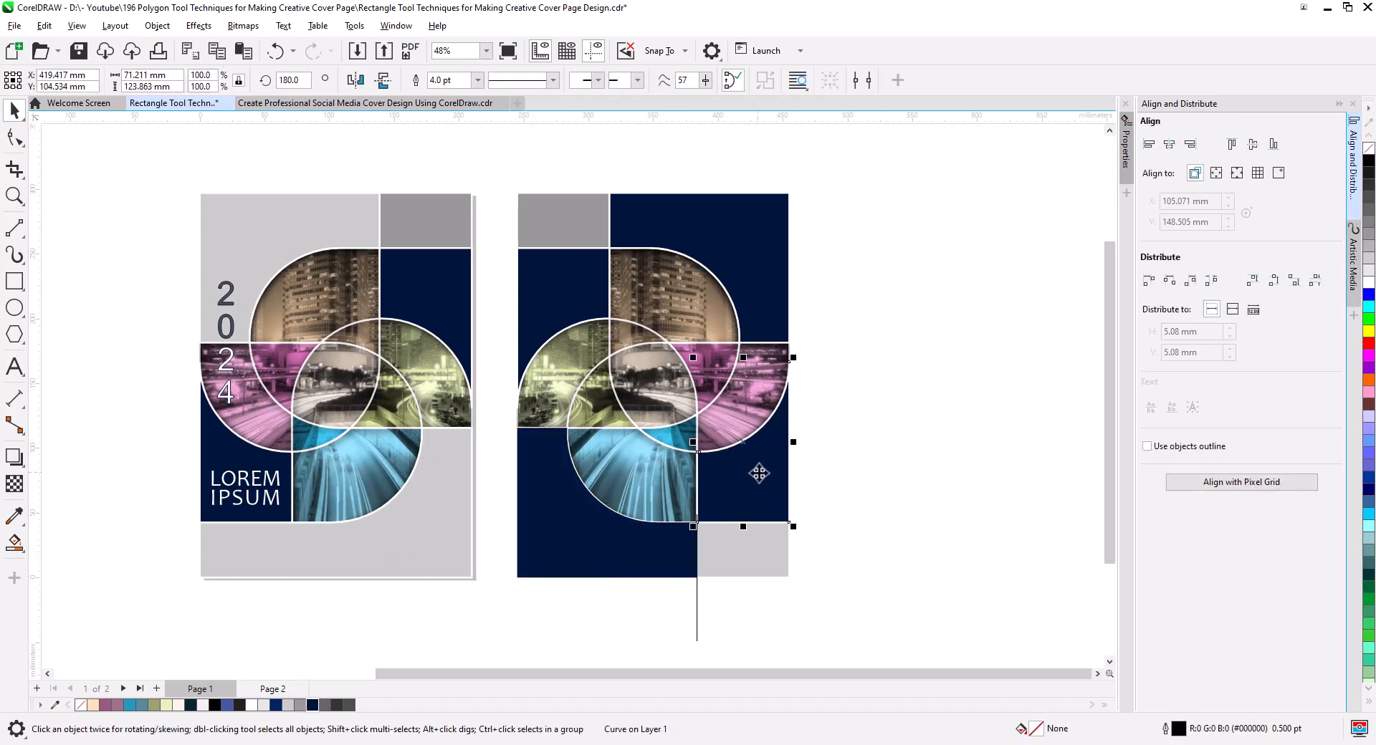
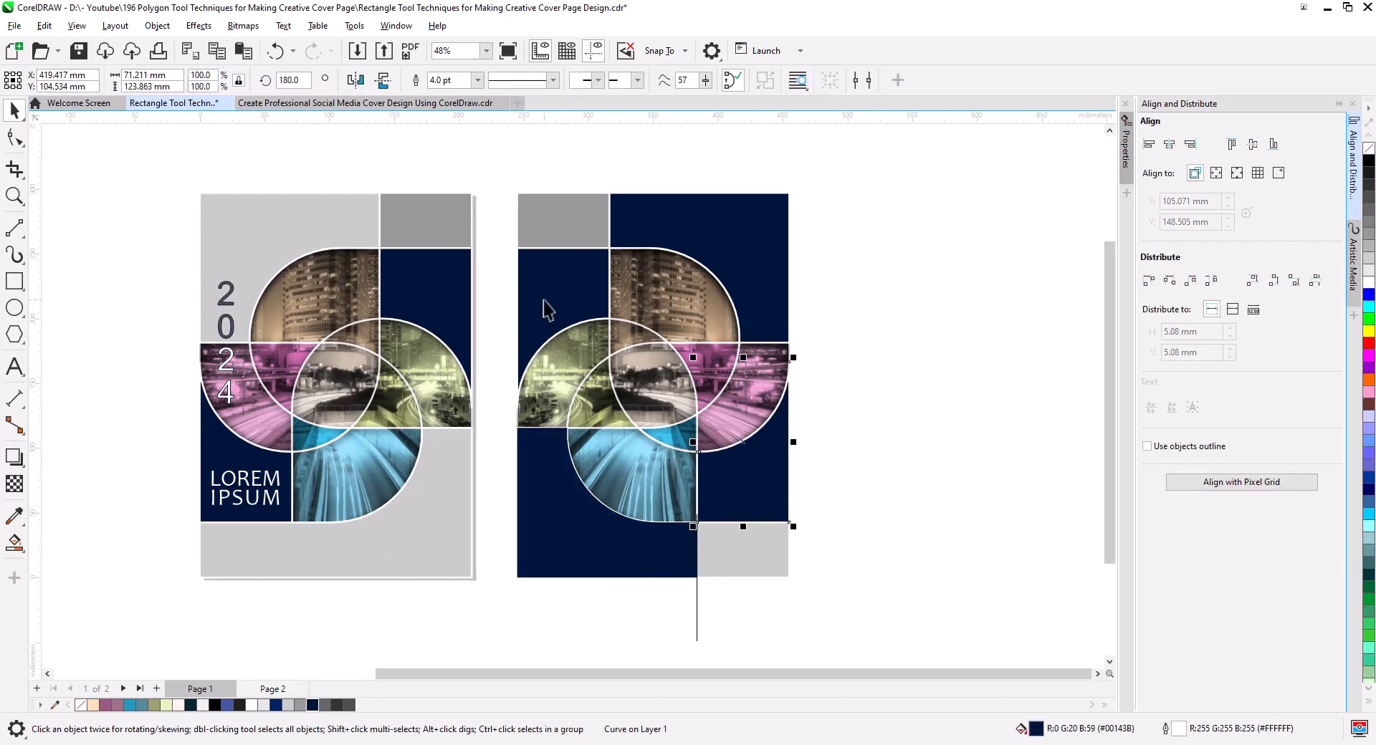
Add the navy shape beside the mirrored cover's building photo to the selection and fill both shapes with light gray #CCCCCC.
{"action": "left_click", "coordinate": [746, 357], "text": "shift"}
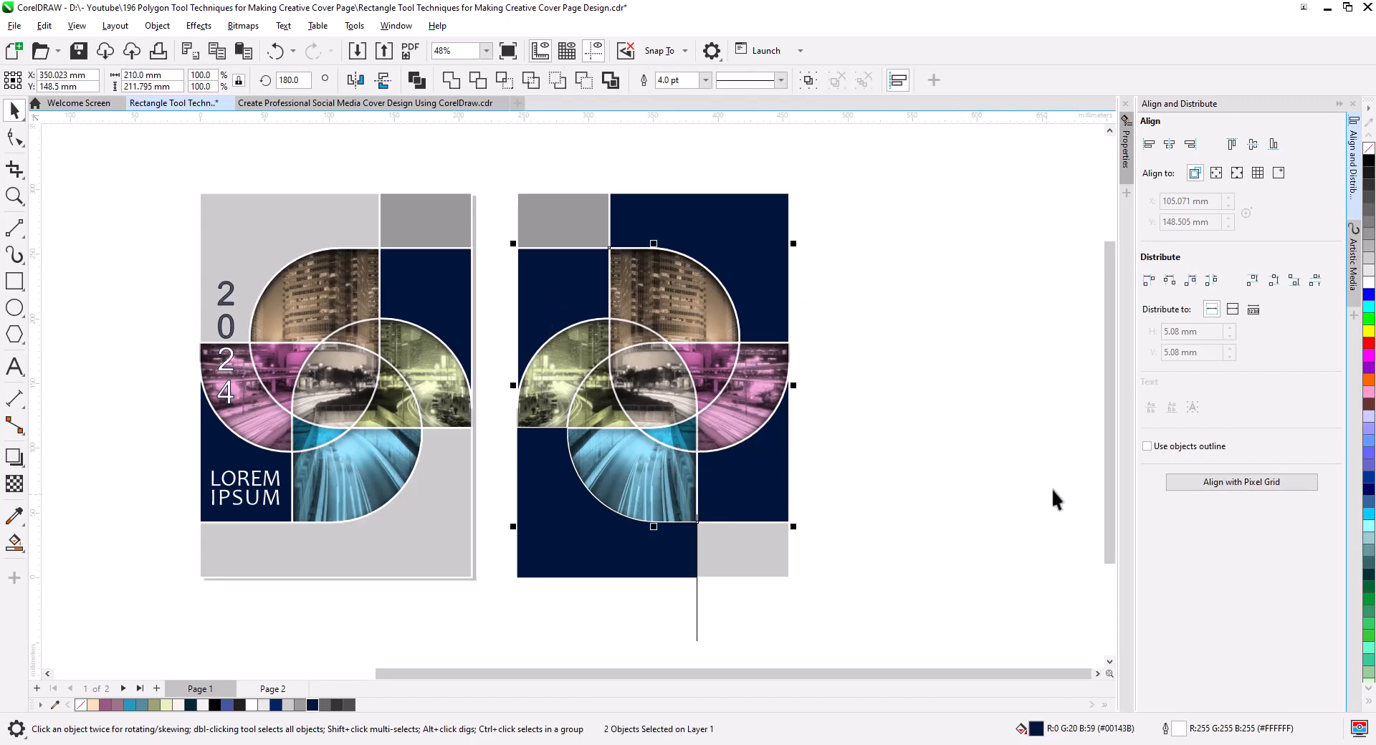
{"action": "left_click", "coordinate": [1368, 264]}
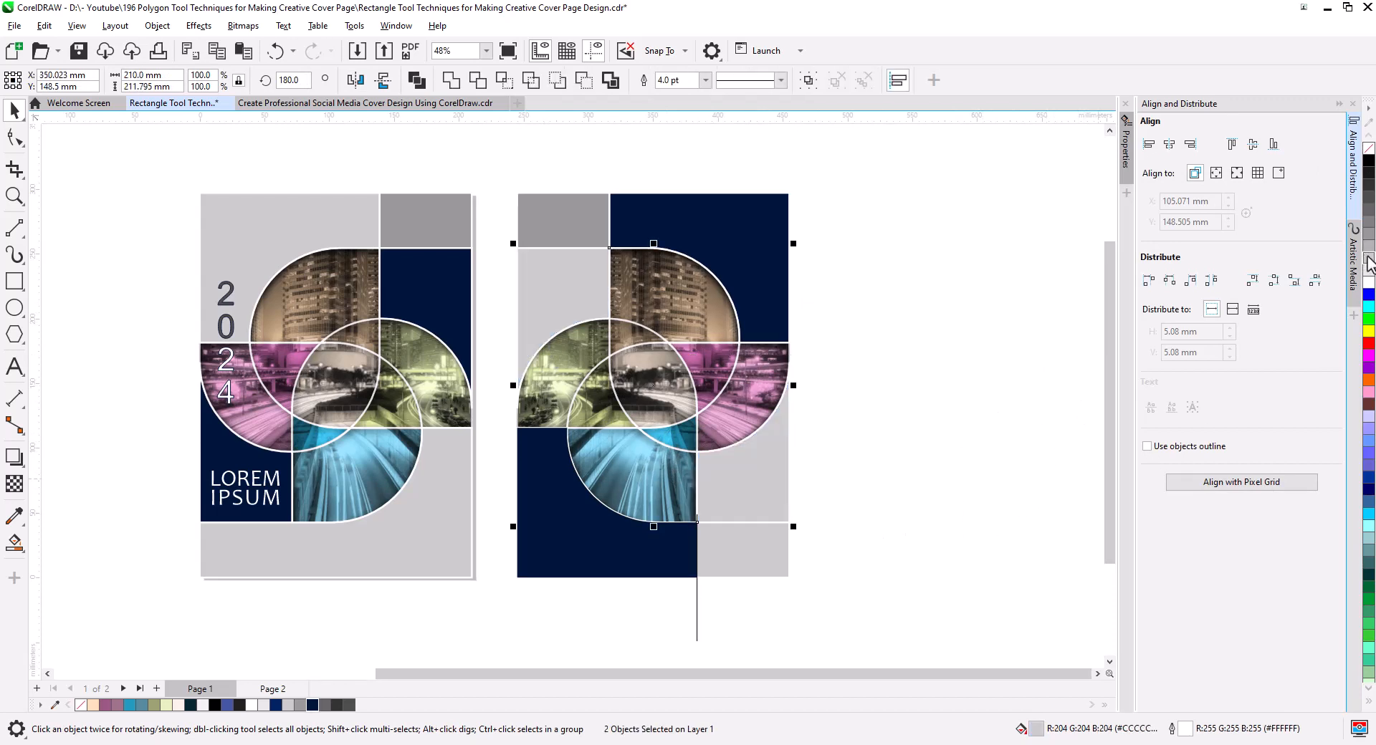
{"action": "left_click", "coordinate": [877, 513]}
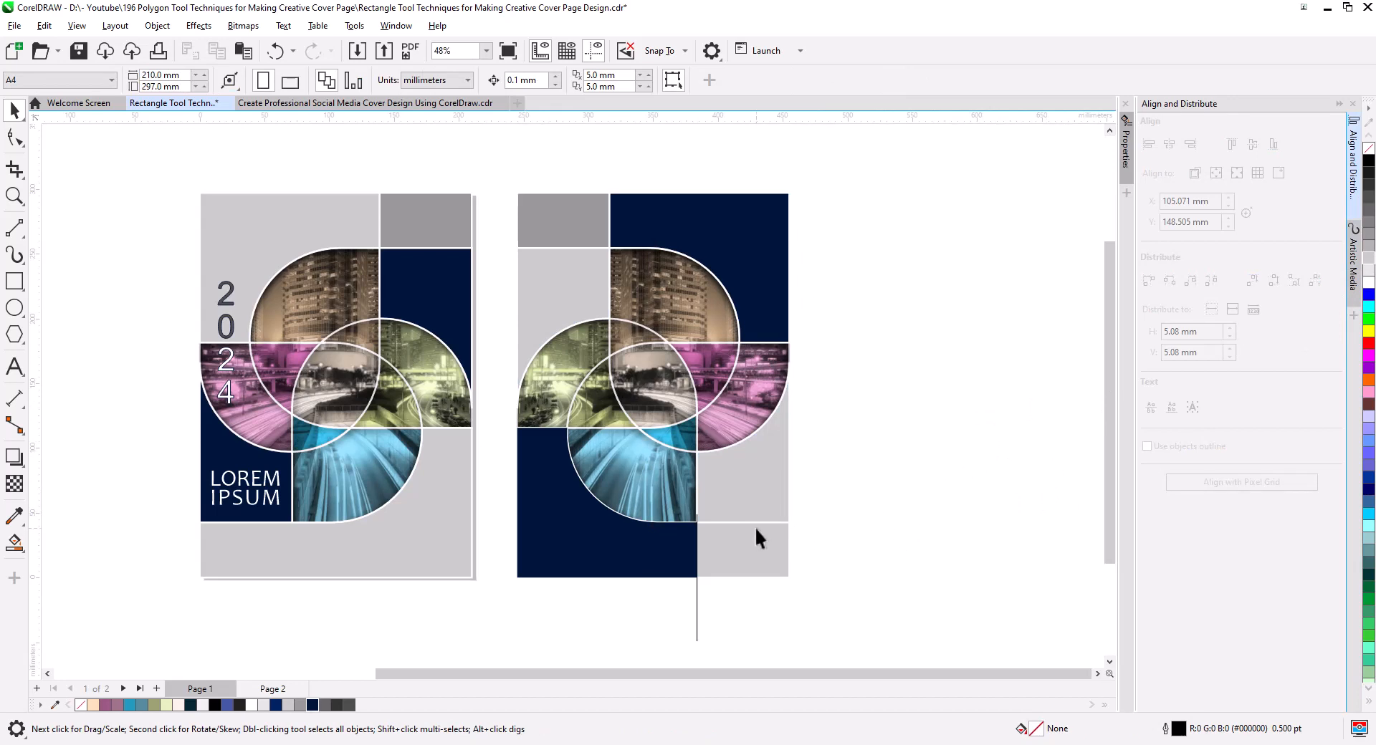
Give the mirrored cover's lower navy shape and its upper navy shape a white 4.0 pt outline.
{"action": "left_click", "coordinate": [668, 549]}
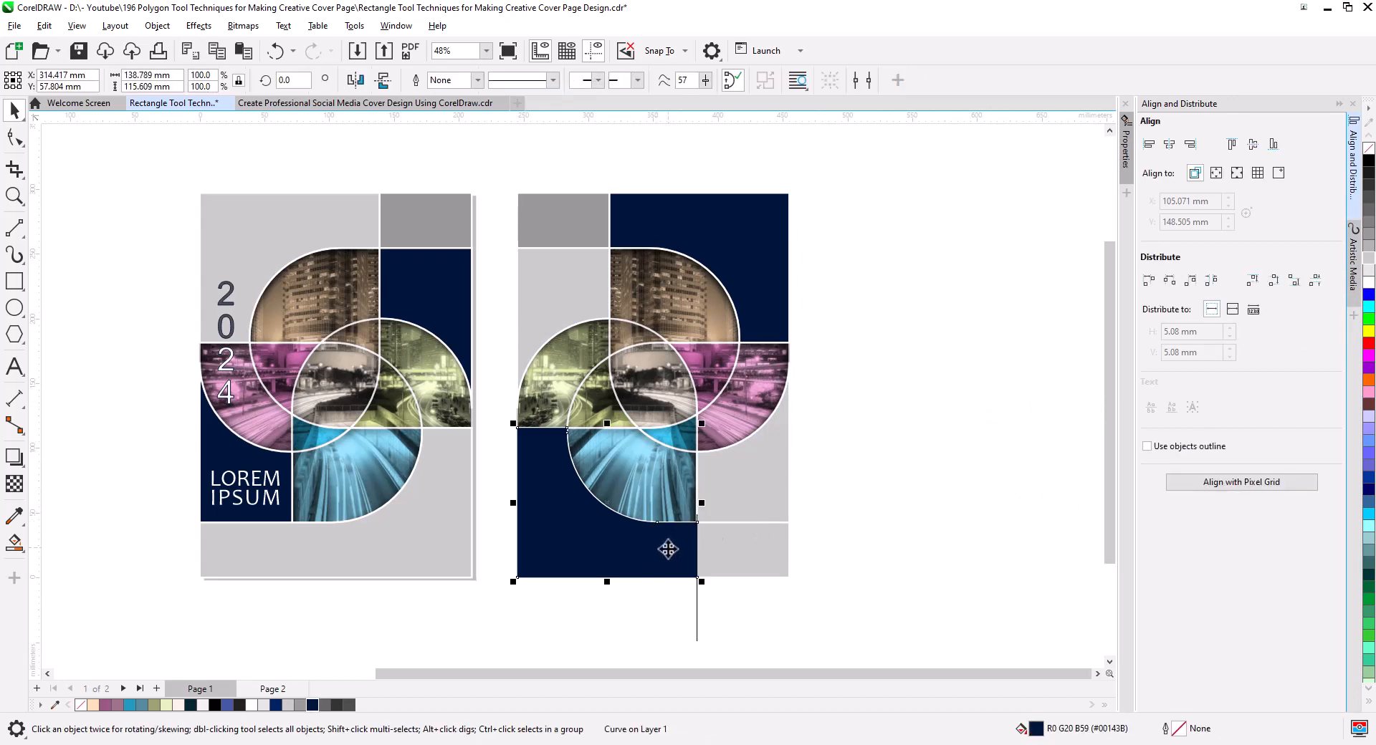
{"action": "left_click", "coordinate": [768, 281], "text": "shift"}
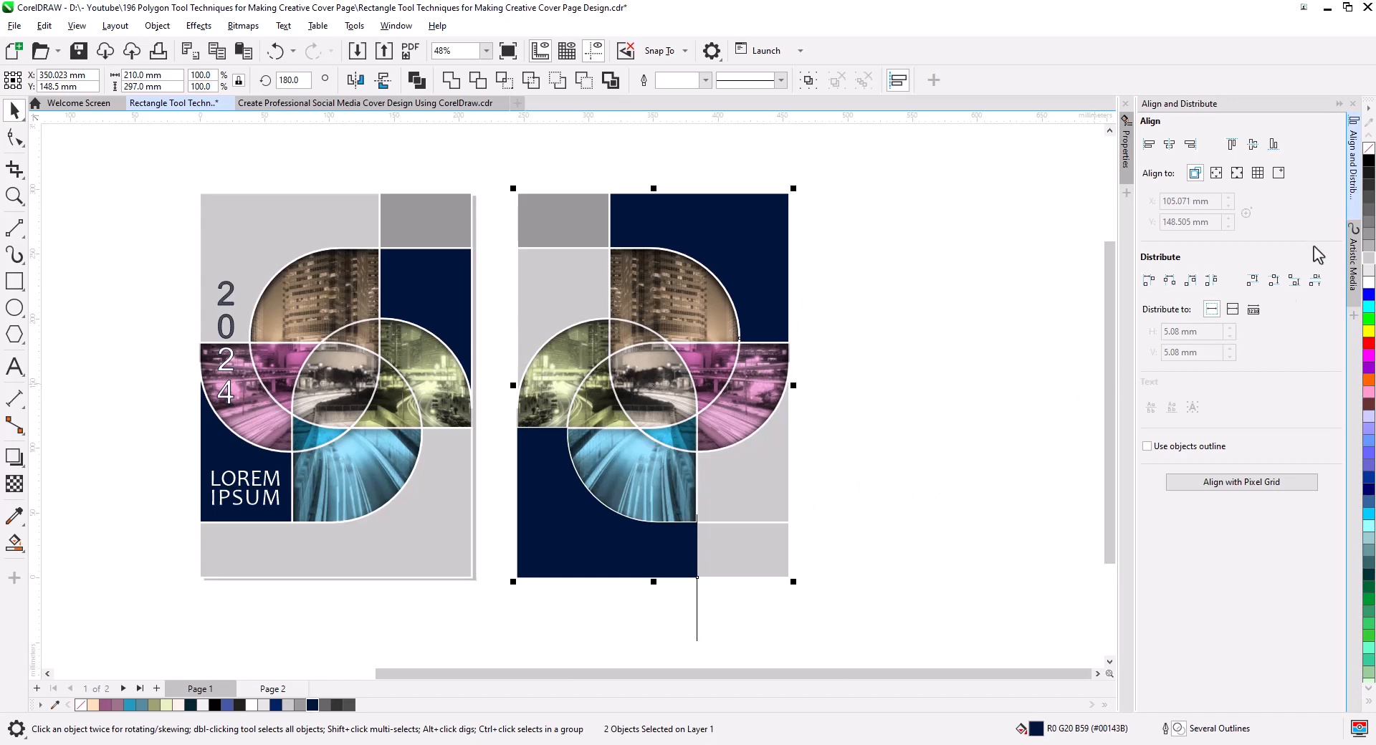
{"action": "right_click", "coordinate": [1367, 281]}
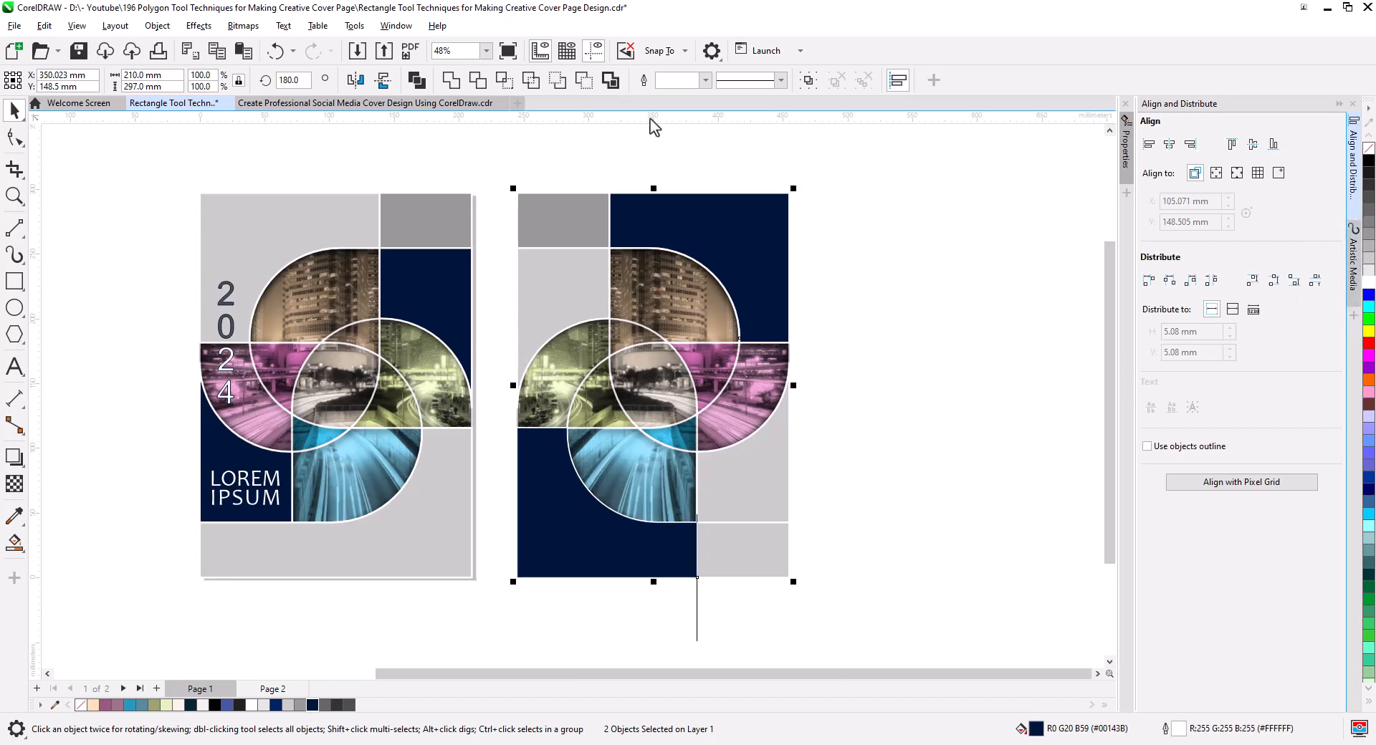
{"action": "left_click", "coordinate": [705, 80]}
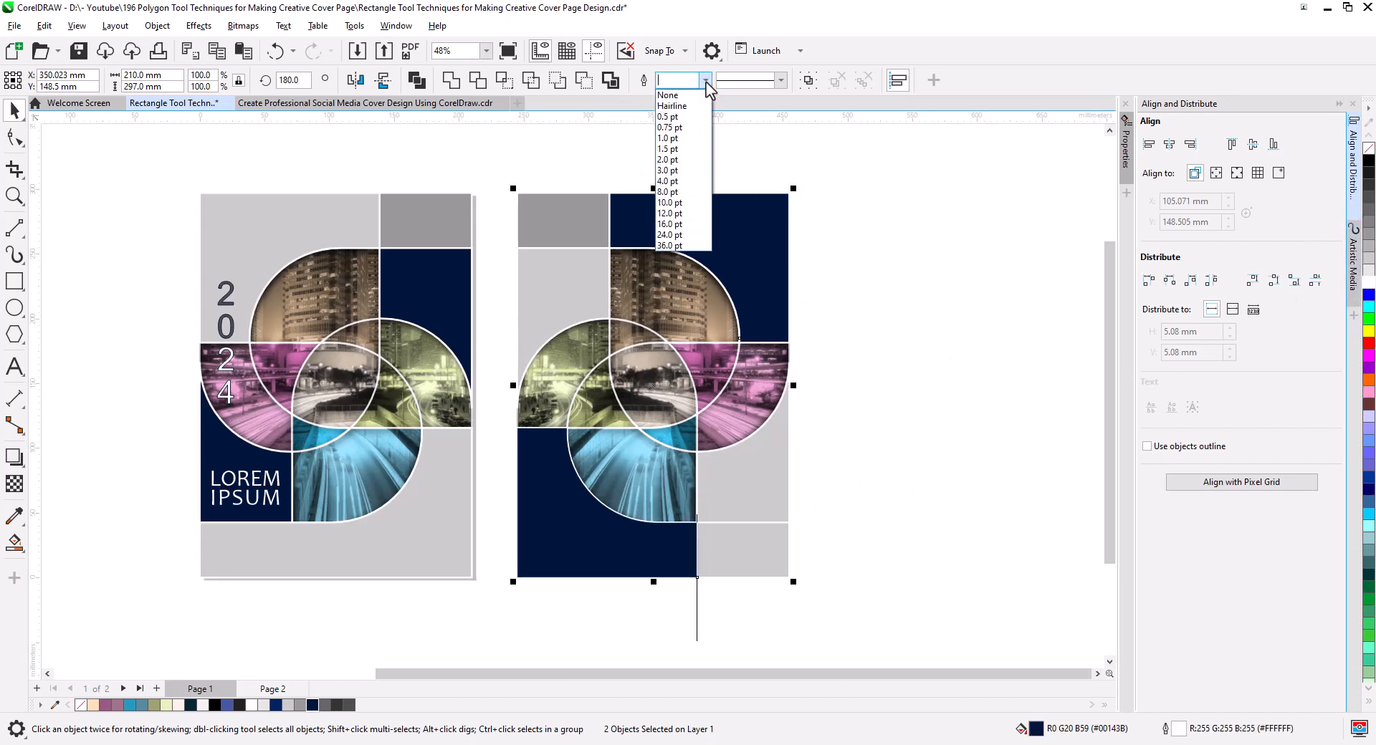
{"action": "left_click", "coordinate": [699, 182]}
{"action": "left_click", "coordinate": [810, 540]}
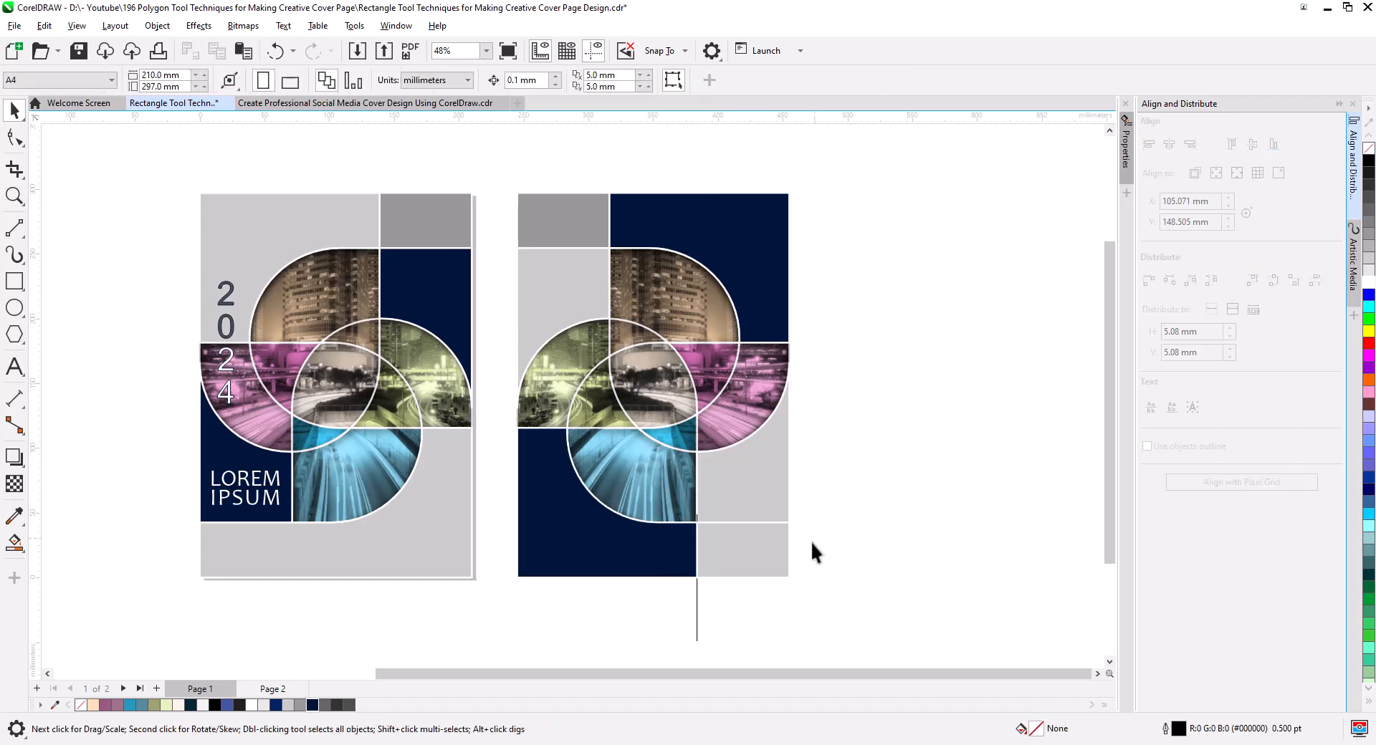
Delete the vertical construction line at the lower edge of the mirrored cover.
{"action": "left_click", "coordinate": [695, 612]}
{"action": "key", "text": "Delete"}
{"action": "scroll", "coordinate": [700, 527], "scroll_direction": "up", "scroll_amount": 4}
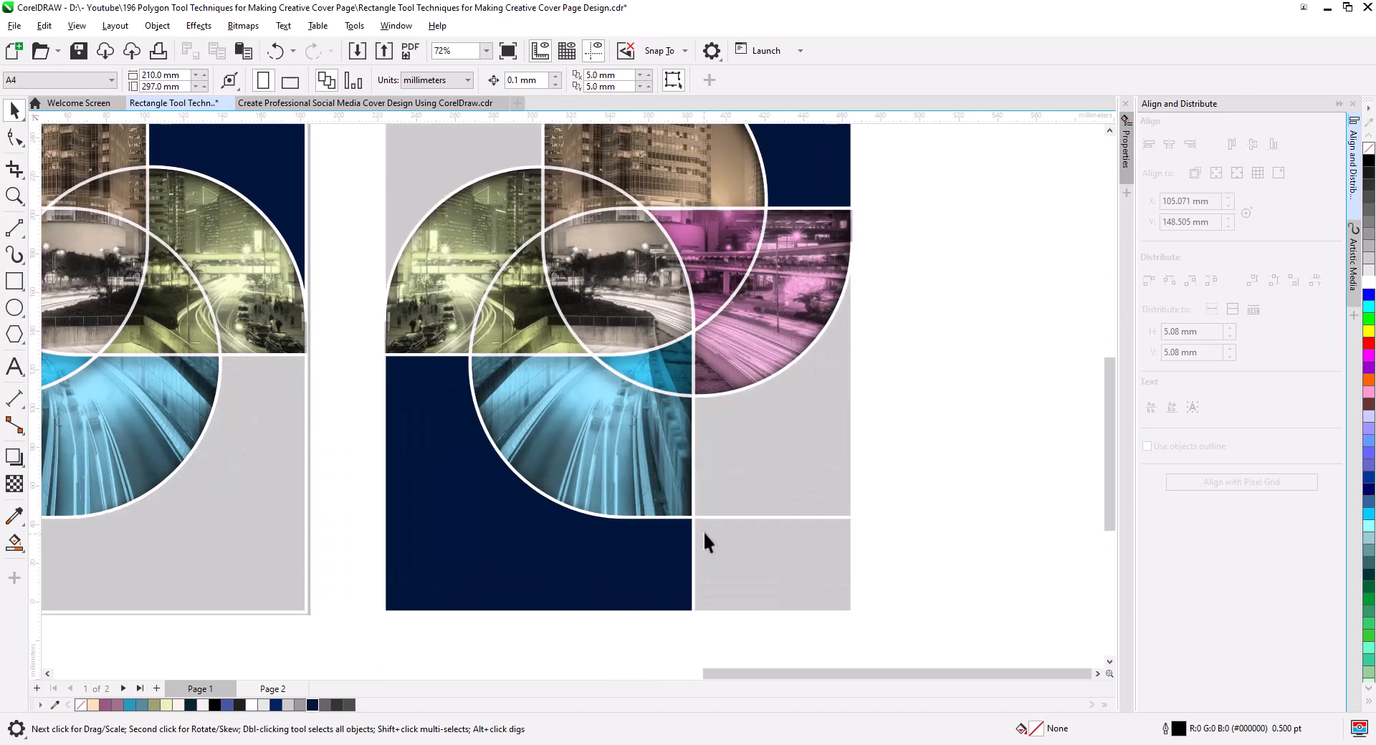
{"action": "left_click_drag", "start_coordinate": [712, 349], "coordinate": [793, 384]}
{"action": "scroll", "coordinate": [798, 416], "scroll_direction": "down", "scroll_amount": 2}
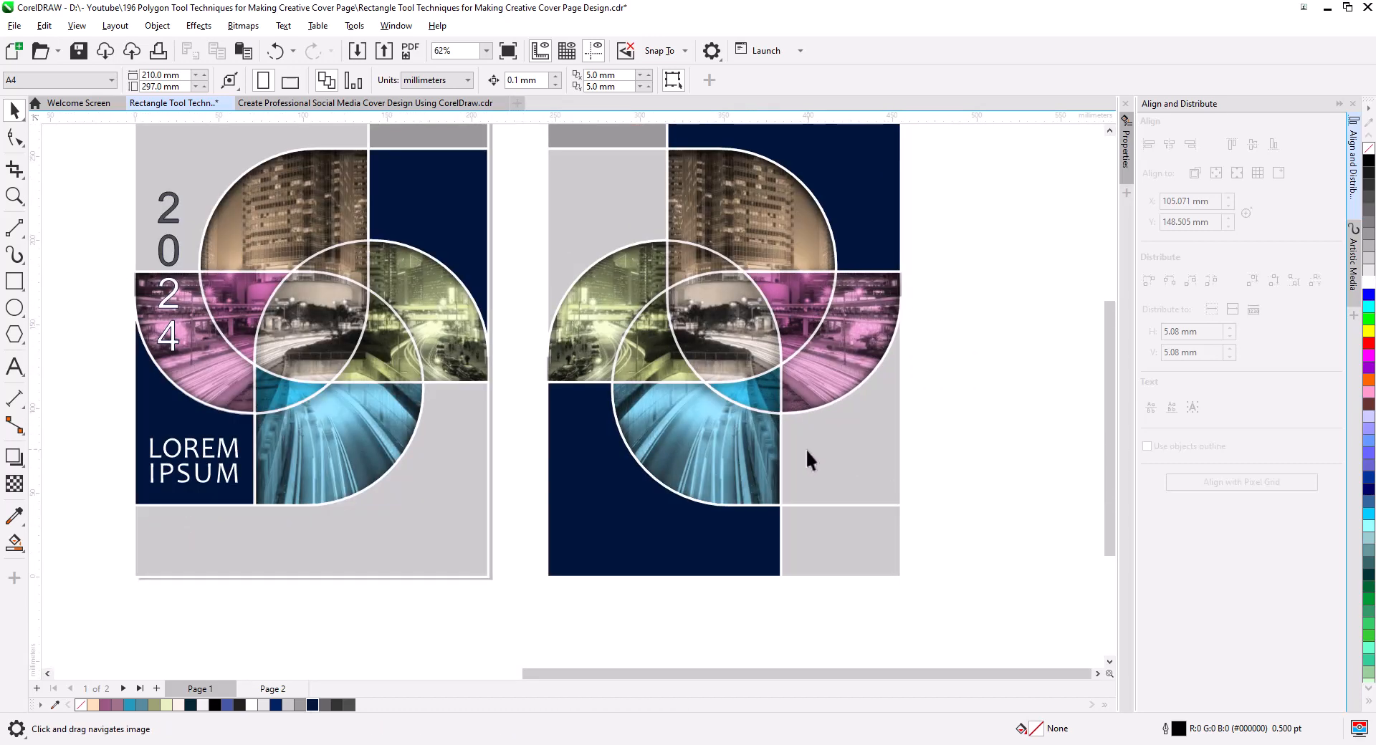
{"action": "left_click_drag", "start_coordinate": [806, 449], "coordinate": [772, 467]}
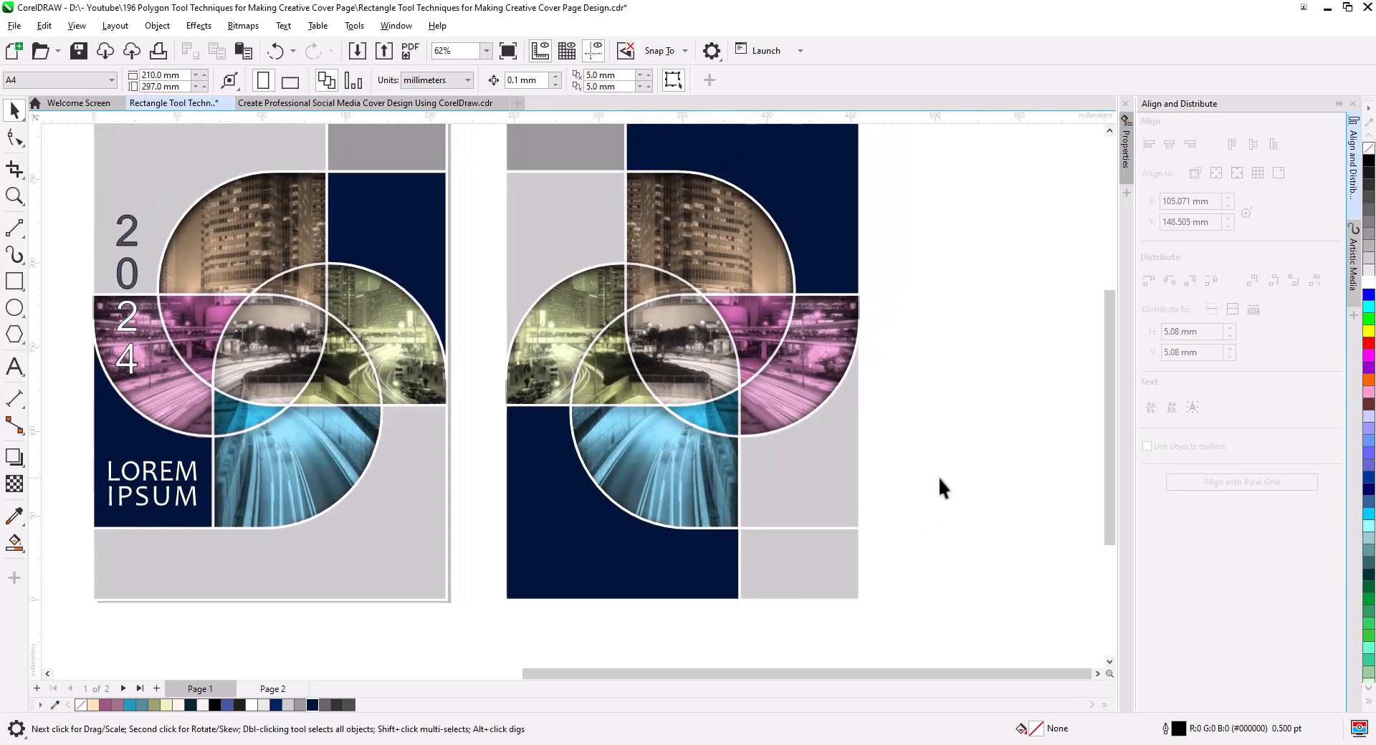
{"action": "scroll", "coordinate": [802, 449], "scroll_direction": "down", "scroll_amount": 2}
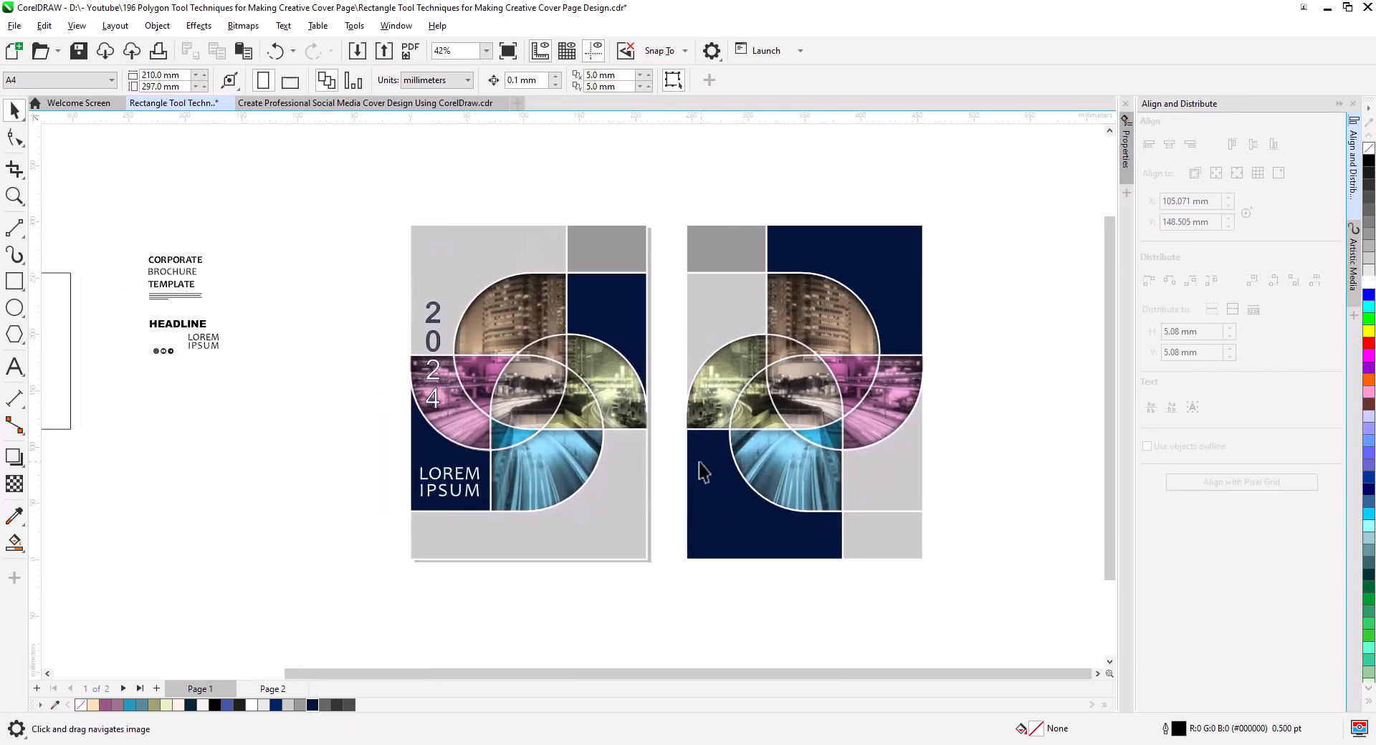
Move the prepared text blocks and social media icons from the pasteboard to the empty space beside the mirrored cover.
{"action": "left_click_drag", "start_coordinate": [199, 304], "coordinate": [199, 304]}
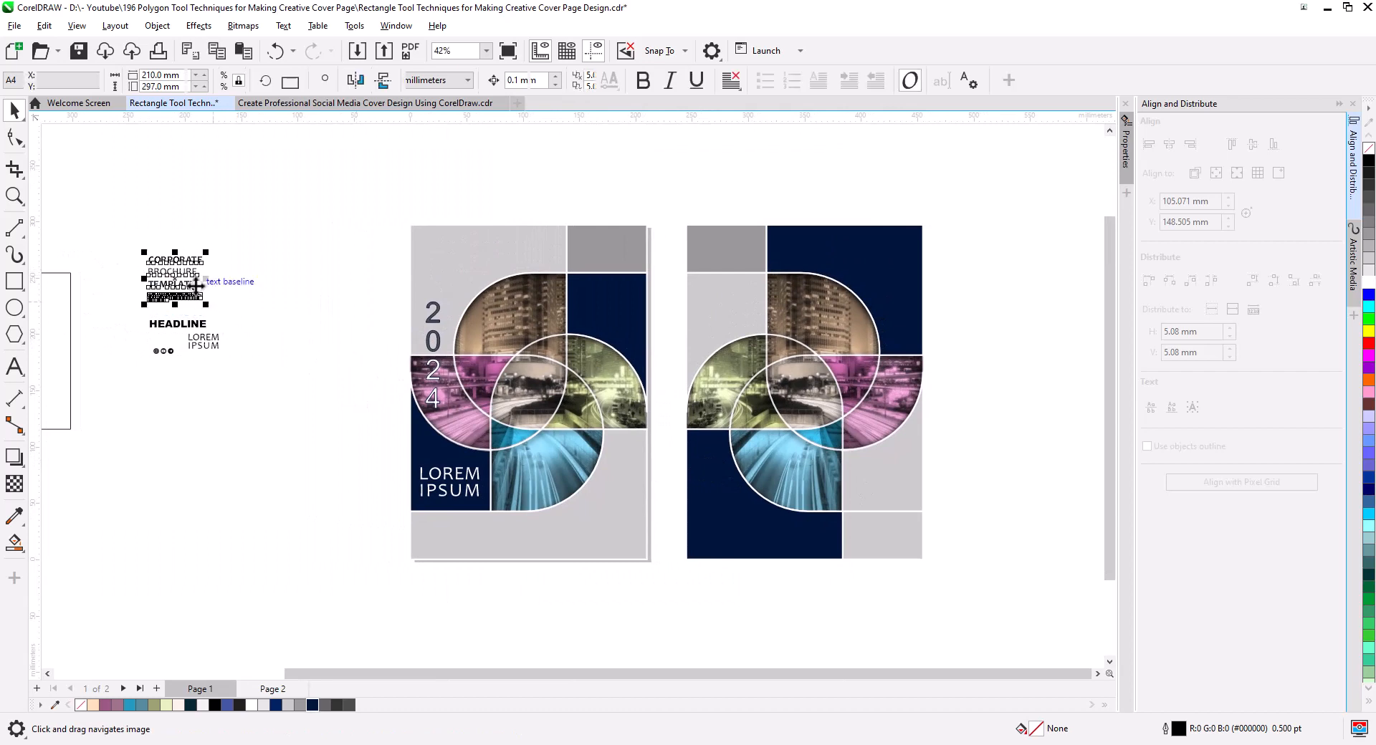
{"action": "left_click_drag", "start_coordinate": [117, 223], "coordinate": [232, 331]}
{"action": "left_click_drag", "start_coordinate": [201, 382], "coordinate": [134, 338]}
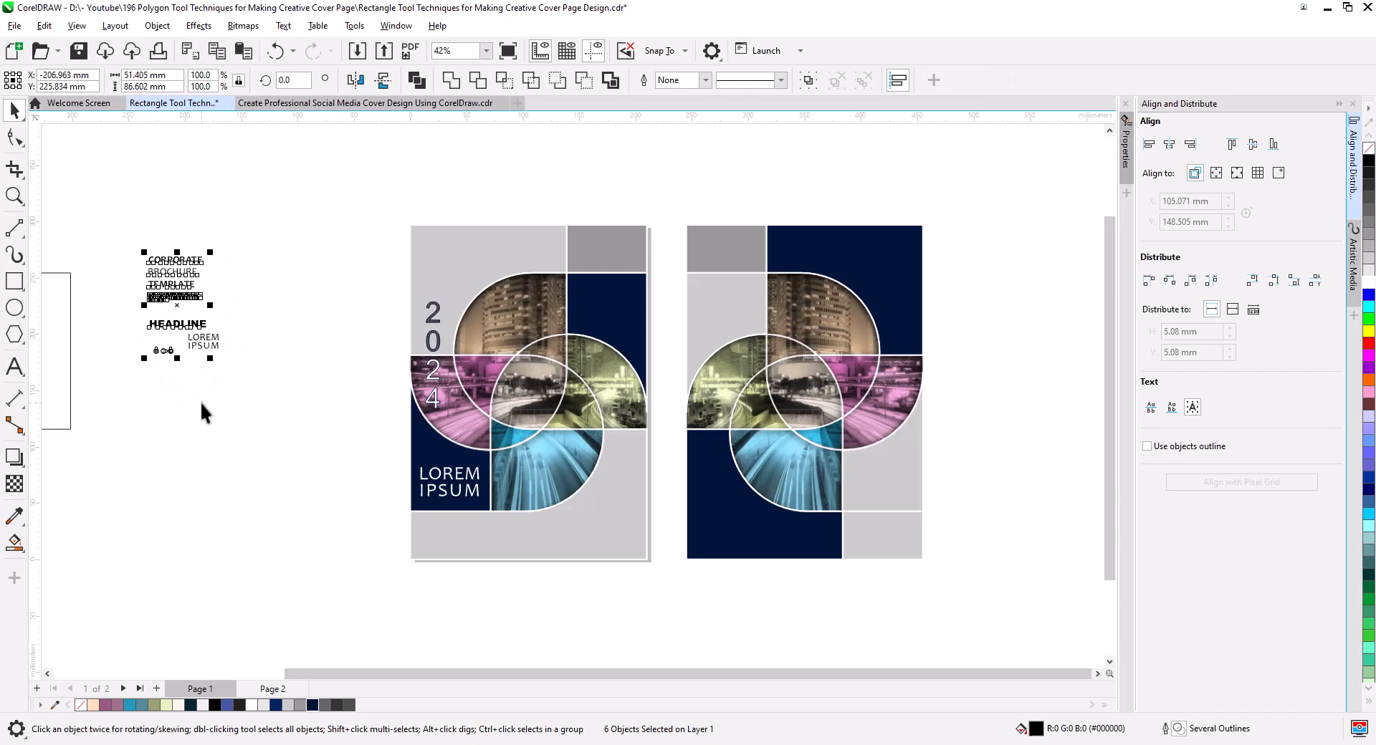
{"action": "left_click_drag", "start_coordinate": [177, 284], "coordinate": [989, 364]}
{"action": "left_click_drag", "start_coordinate": [1022, 488], "coordinate": [937, 483]}
Place the three social media icons in the light gray rectangle at the mirrored cover's lower corner.
{"action": "scroll", "coordinate": [909, 459], "scroll_direction": "up", "scroll_amount": 3}
{"action": "scroll", "coordinate": [937, 464], "scroll_direction": "up", "scroll_amount": 1}
{"action": "left_click", "coordinate": [914, 445]}
{"action": "scroll", "coordinate": [908, 444], "scroll_direction": "down", "scroll_amount": 1}
{"action": "left_click_drag", "start_coordinate": [868, 379], "coordinate": [767, 569]}
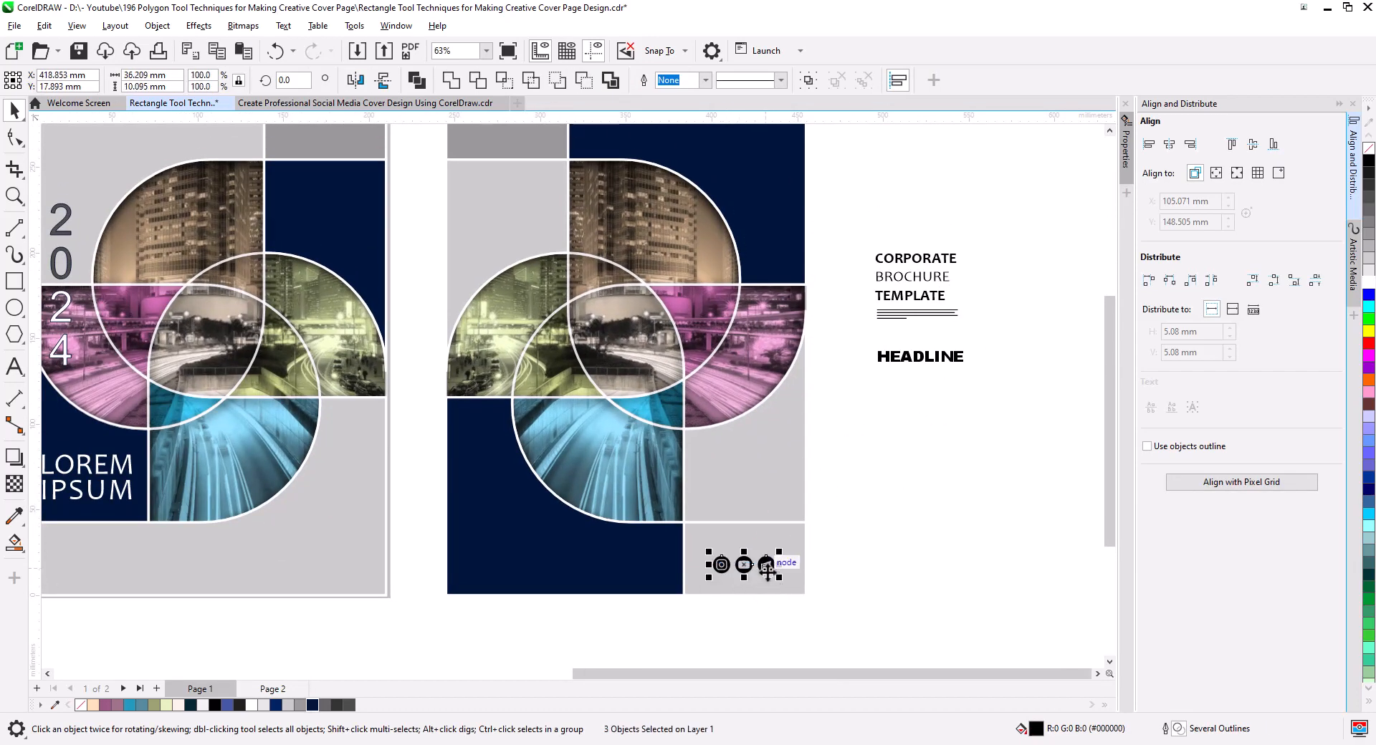
{"action": "left_click", "coordinate": [875, 554]}
Place the HEADLINE text in the mirrored cover's upper navy area, color it white and enlarge it to about 104 mm wide.
{"action": "left_click_drag", "start_coordinate": [930, 363], "coordinate": [783, 279]}
{"action": "left_click", "coordinate": [1369, 281]}
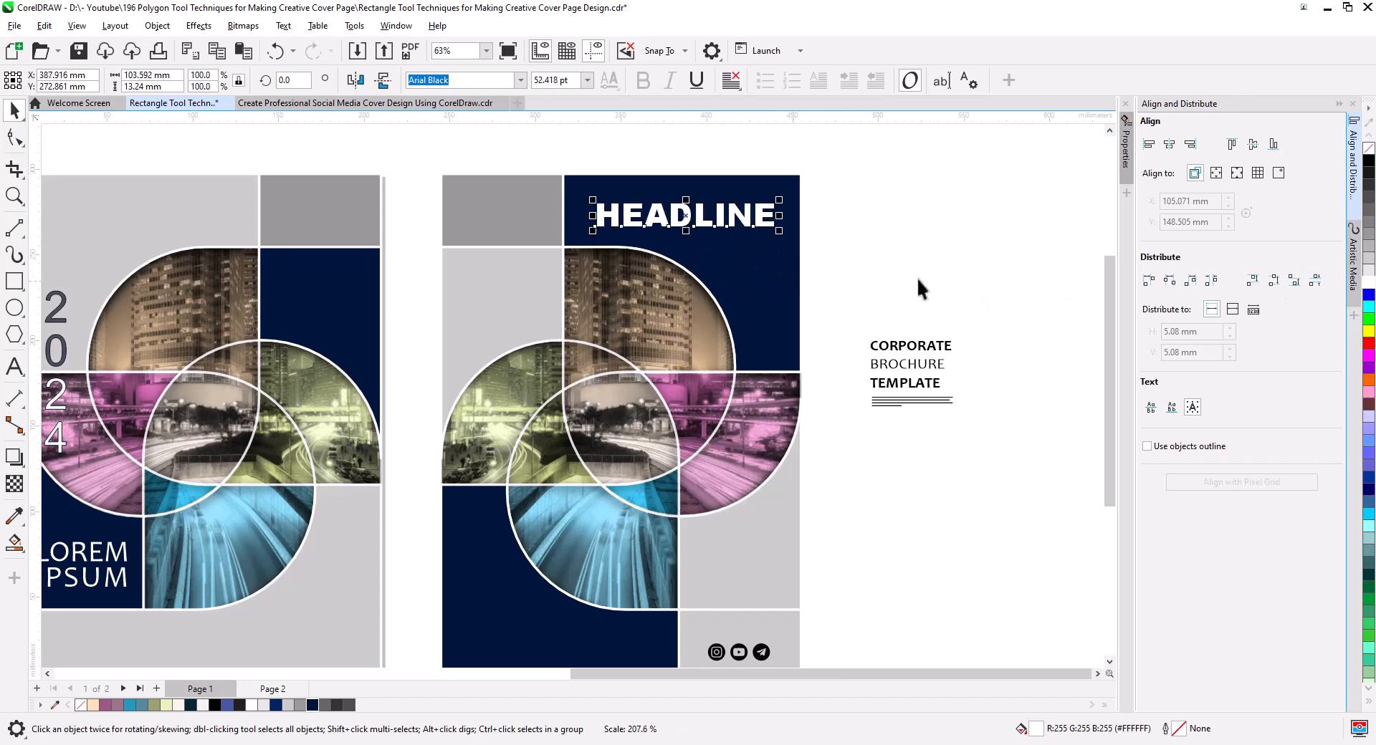
{"action": "left_click", "coordinate": [920, 281]}
Place the CORPORATE BROCHURE TEMPLATE text in the mirrored cover's lower navy area, color it white and enlarge it slightly.
{"action": "left_click_drag", "start_coordinate": [981, 497], "coordinate": [1008, 368]}
{"action": "left_click_drag", "start_coordinate": [940, 217], "coordinate": [534, 476]}
{"action": "left_click", "coordinate": [1369, 282]}
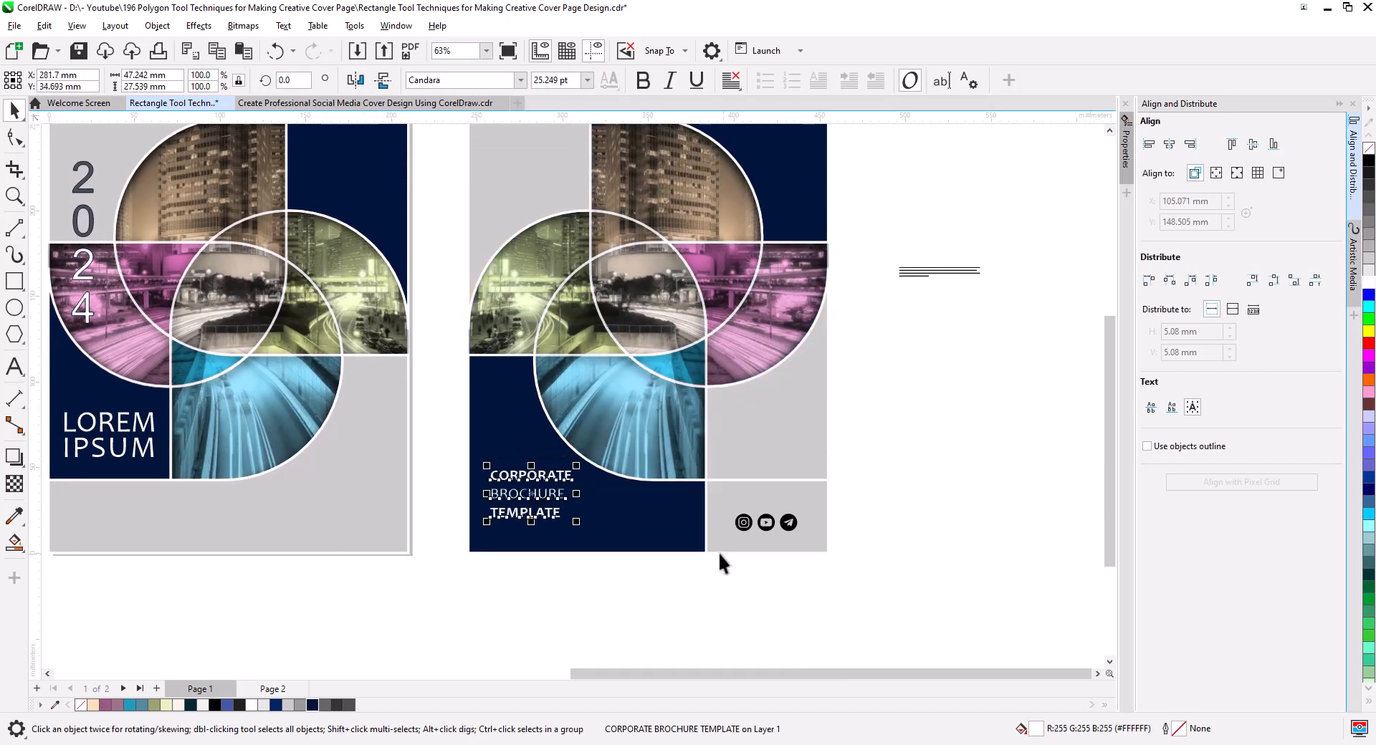
{"action": "left_click_drag", "start_coordinate": [579, 526], "coordinate": [600, 539]}
{"action": "left_click", "coordinate": [645, 592]}
{"action": "left_click_drag", "start_coordinate": [662, 604], "coordinate": [745, 594]}
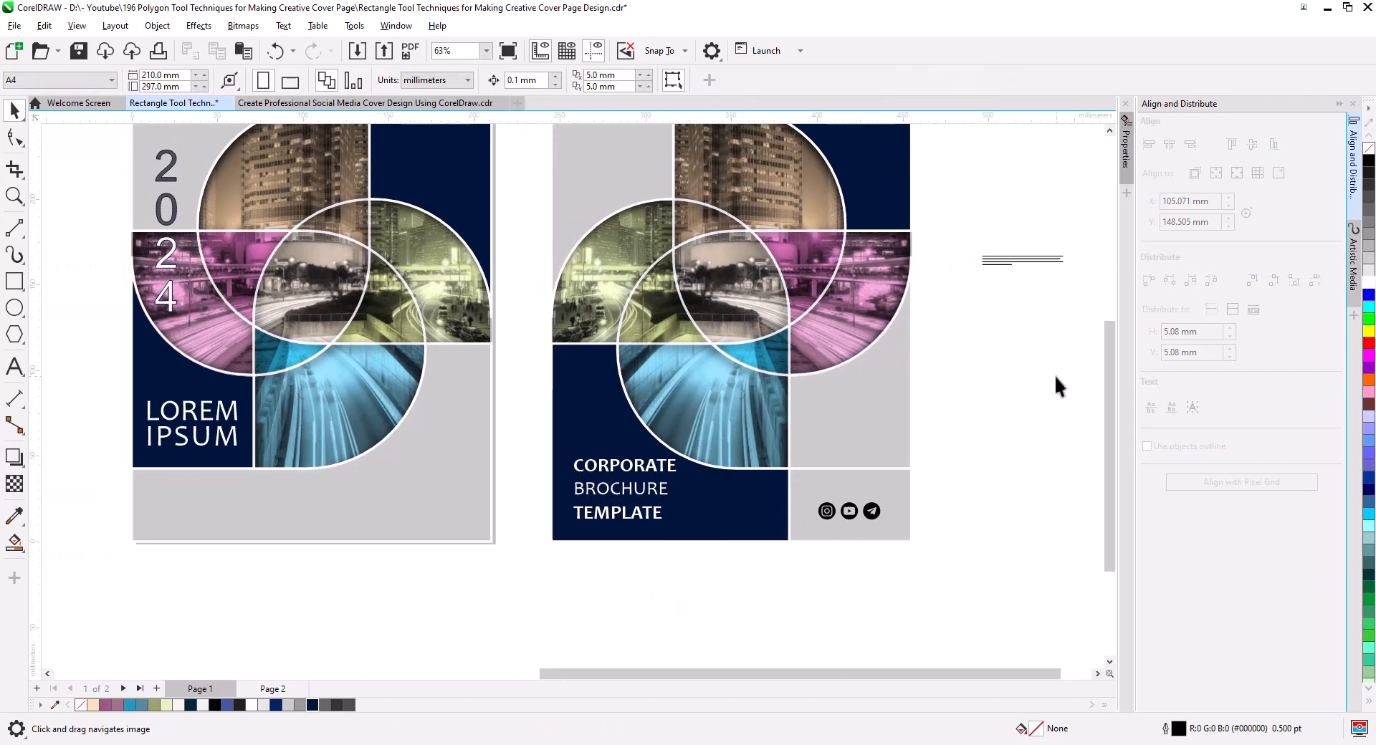
Move the Lorem ipsum paragraph onto the front cover's lower gray band and enlarge it to about 105 mm wide.
{"action": "left_click_drag", "start_coordinate": [1064, 295], "coordinate": [356, 567]}
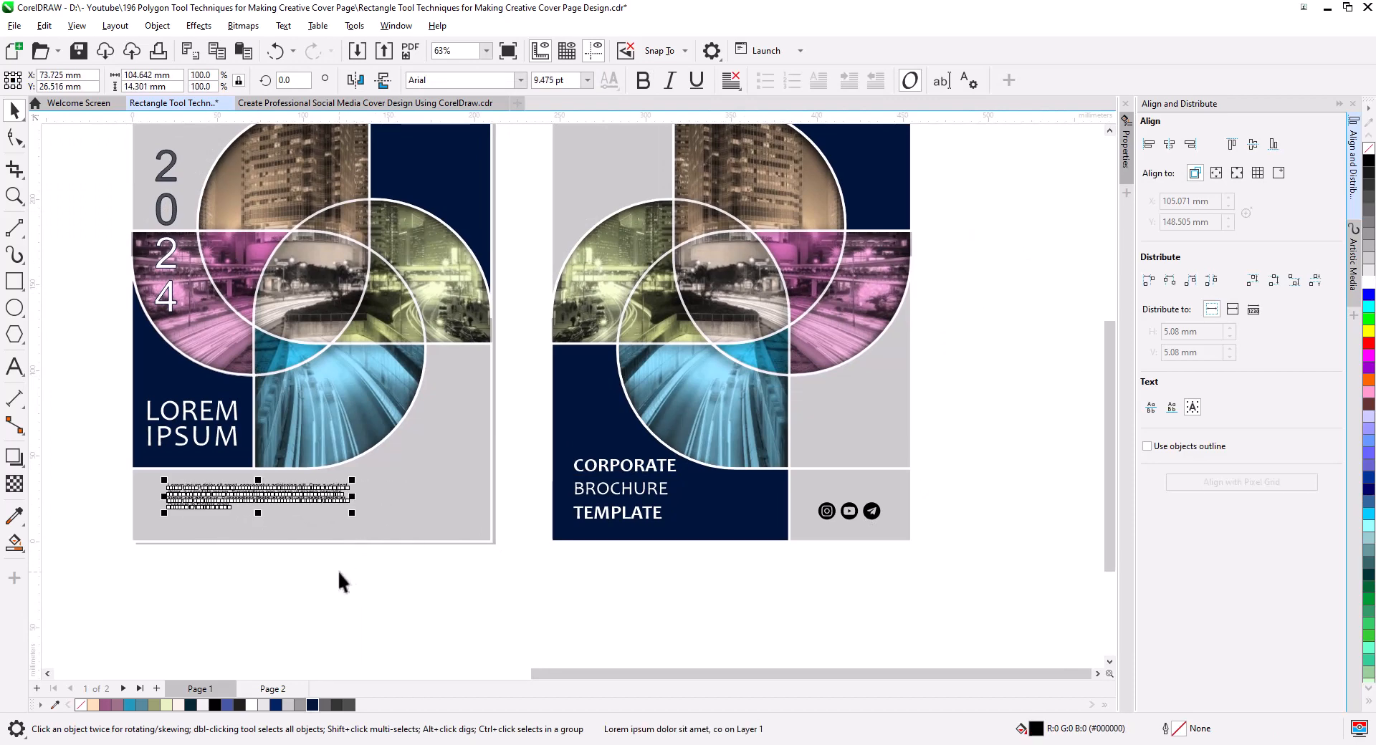
{"action": "scroll", "coordinate": [264, 544], "scroll_direction": "up", "scroll_amount": 2}
{"action": "left_click_drag", "start_coordinate": [264, 546], "coordinate": [437, 542]}
Draw a vertical 2-point line about 57 mm long down through the front cover's lower gray band and shift the paragraph off it.
{"action": "left_click", "coordinate": [15, 228]}
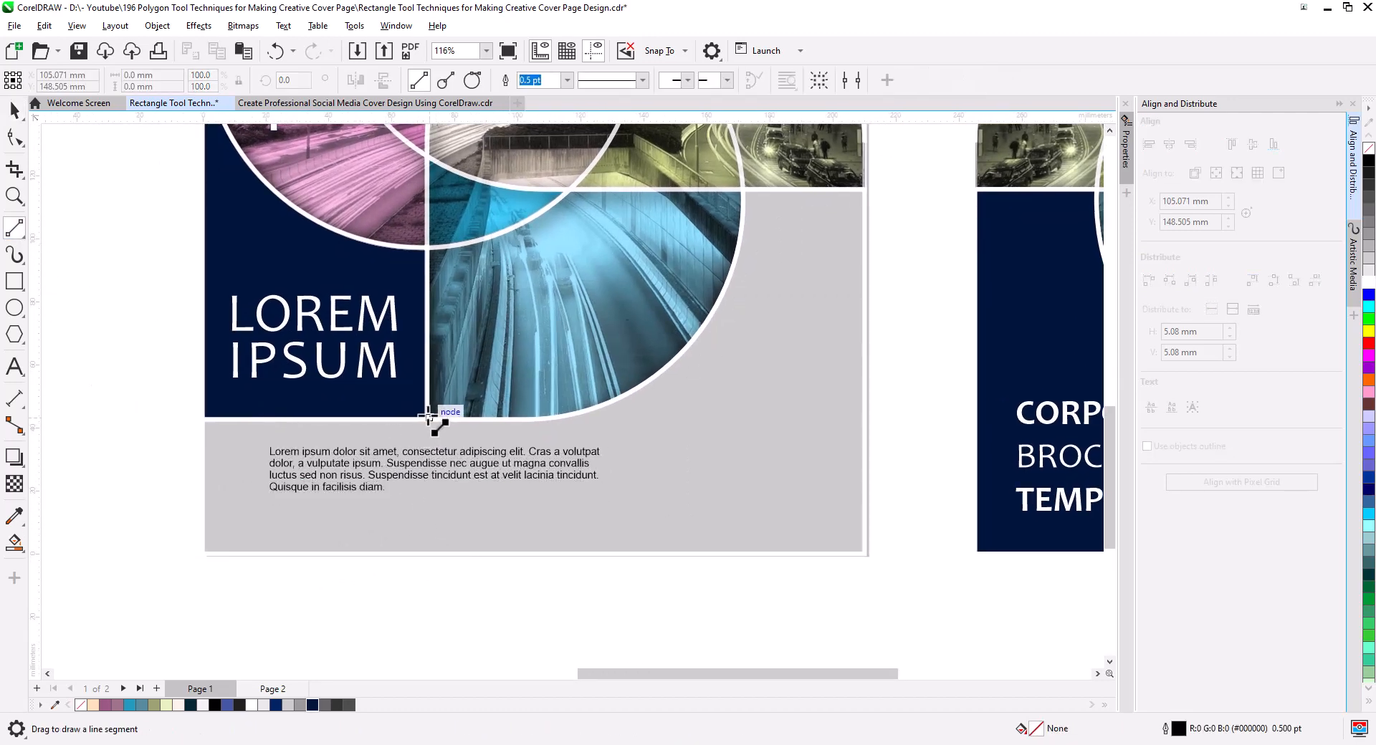
{"action": "left_click_drag", "start_coordinate": [426, 407], "coordinate": [427, 597]}
{"action": "key", "text": "space"}
{"action": "left_click", "coordinate": [380, 450]}
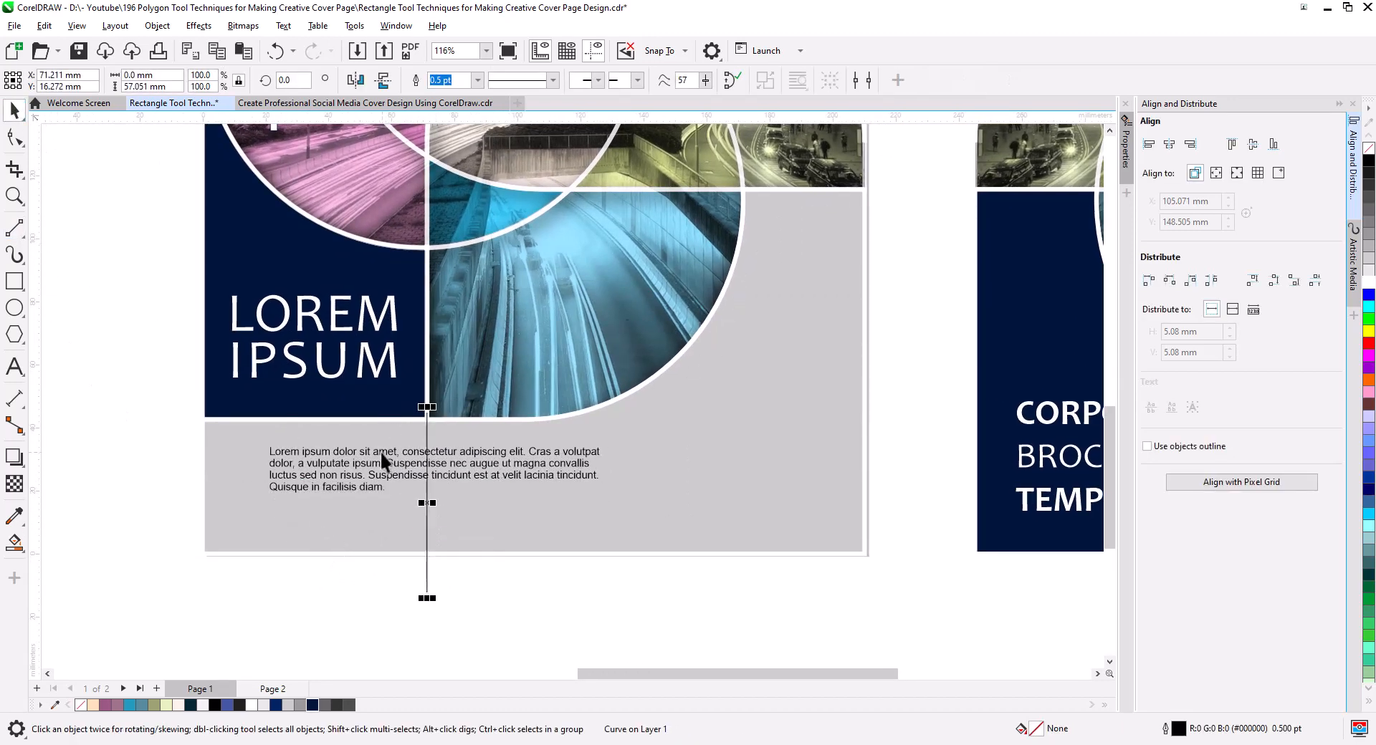
{"action": "left_click_drag", "start_coordinate": [380, 449], "coordinate": [144, 442]}
Smart Fill the front cover's gray area between the vertical line and the cyan photo region's outer side, coloring it light gray #CCCCCC.
{"action": "left_click", "coordinate": [478, 484]}
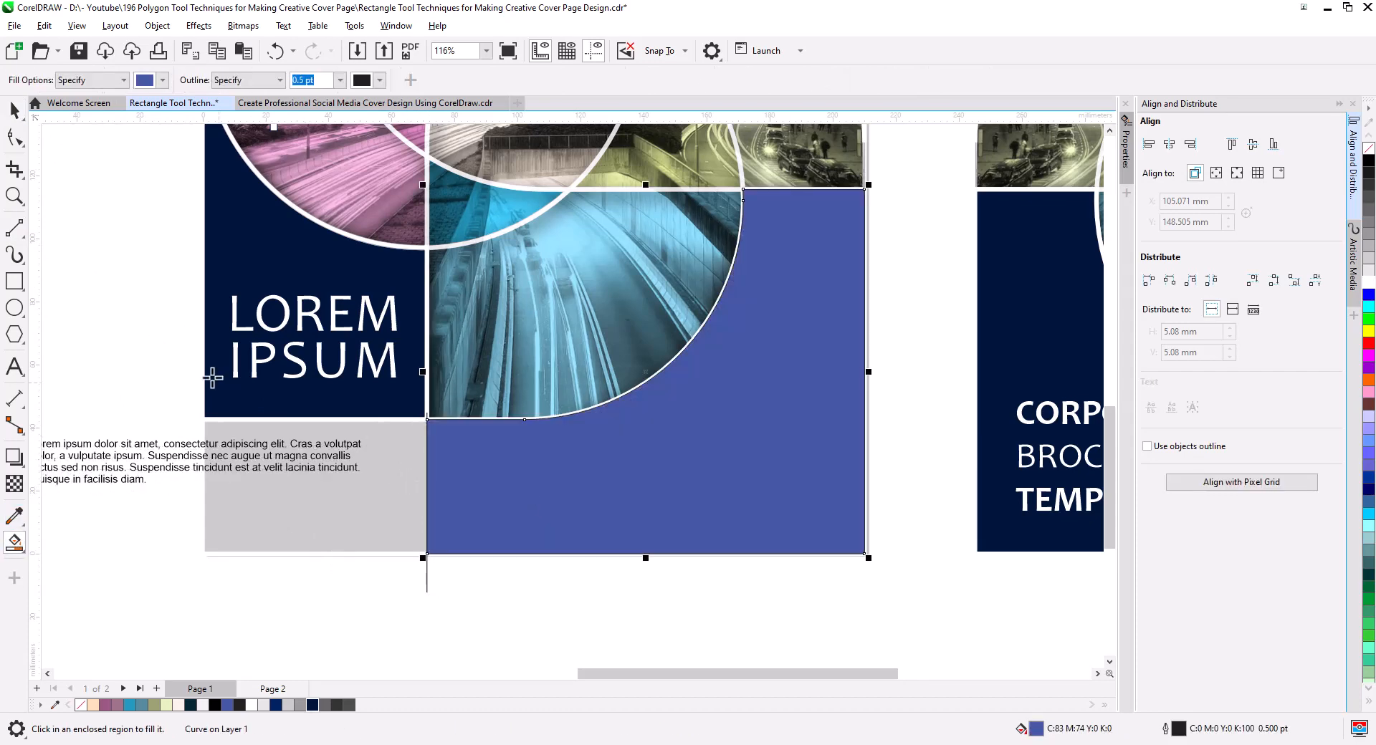
{"action": "left_click", "coordinate": [15, 114]}
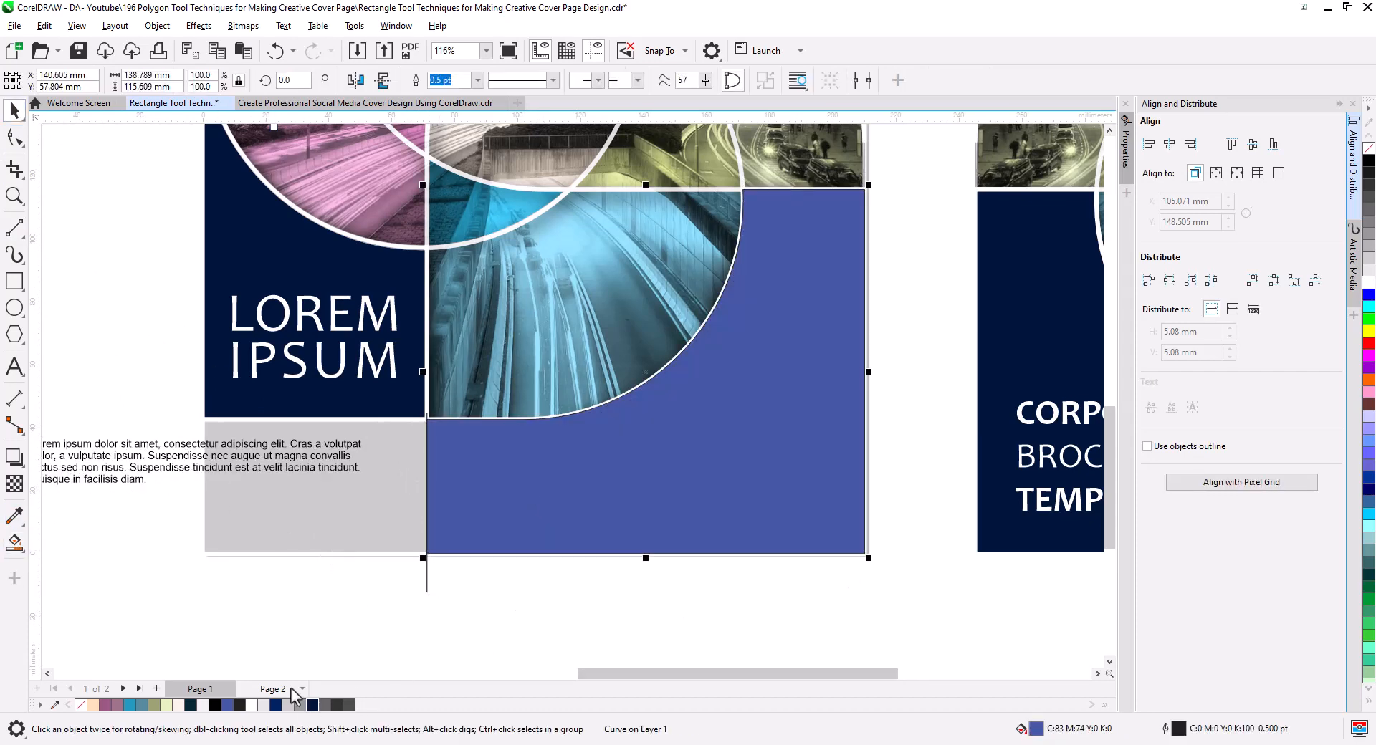
{"action": "left_click", "coordinate": [321, 522]}
{"action": "left_click_drag", "start_coordinate": [784, 485], "coordinate": [779, 488]}
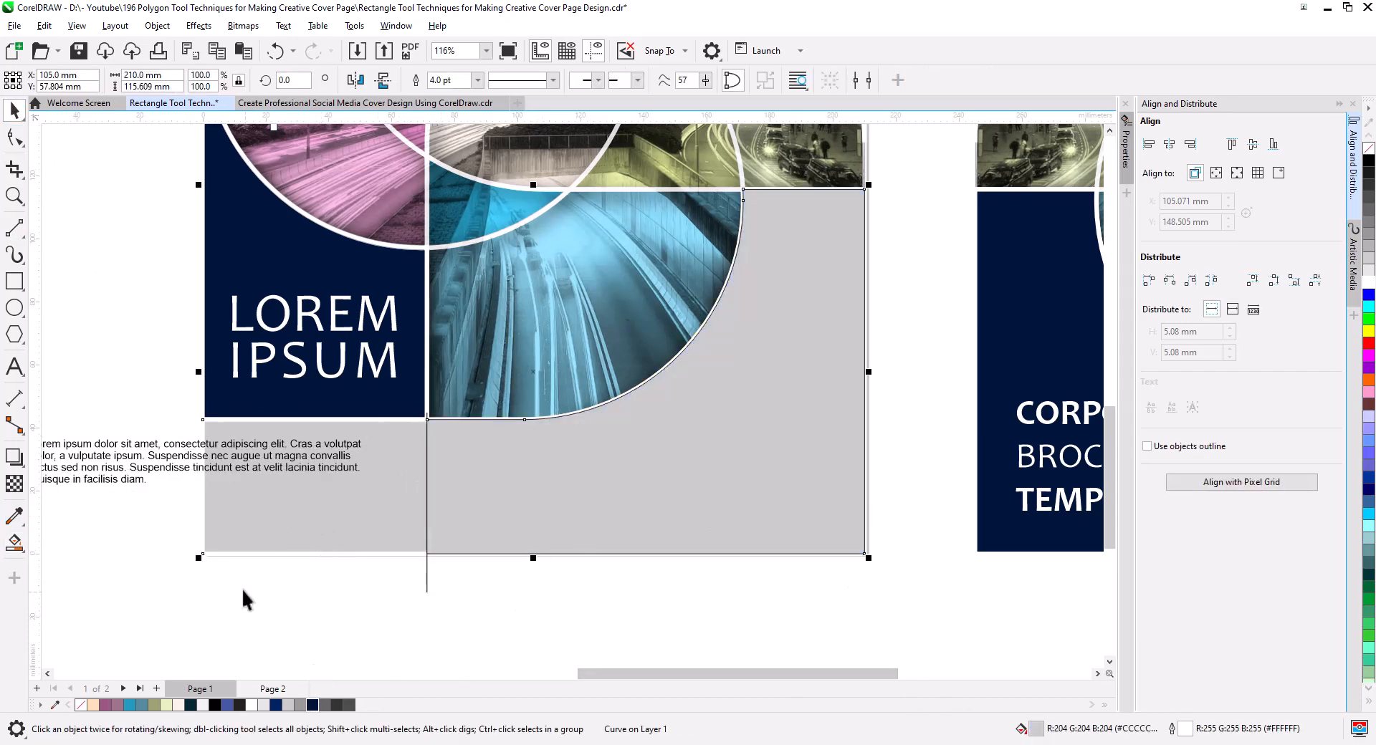
{"action": "left_click", "coordinate": [15, 543]}
{"action": "left_click", "coordinate": [241, 521]}
{"action": "left_click", "coordinate": [14, 112]}
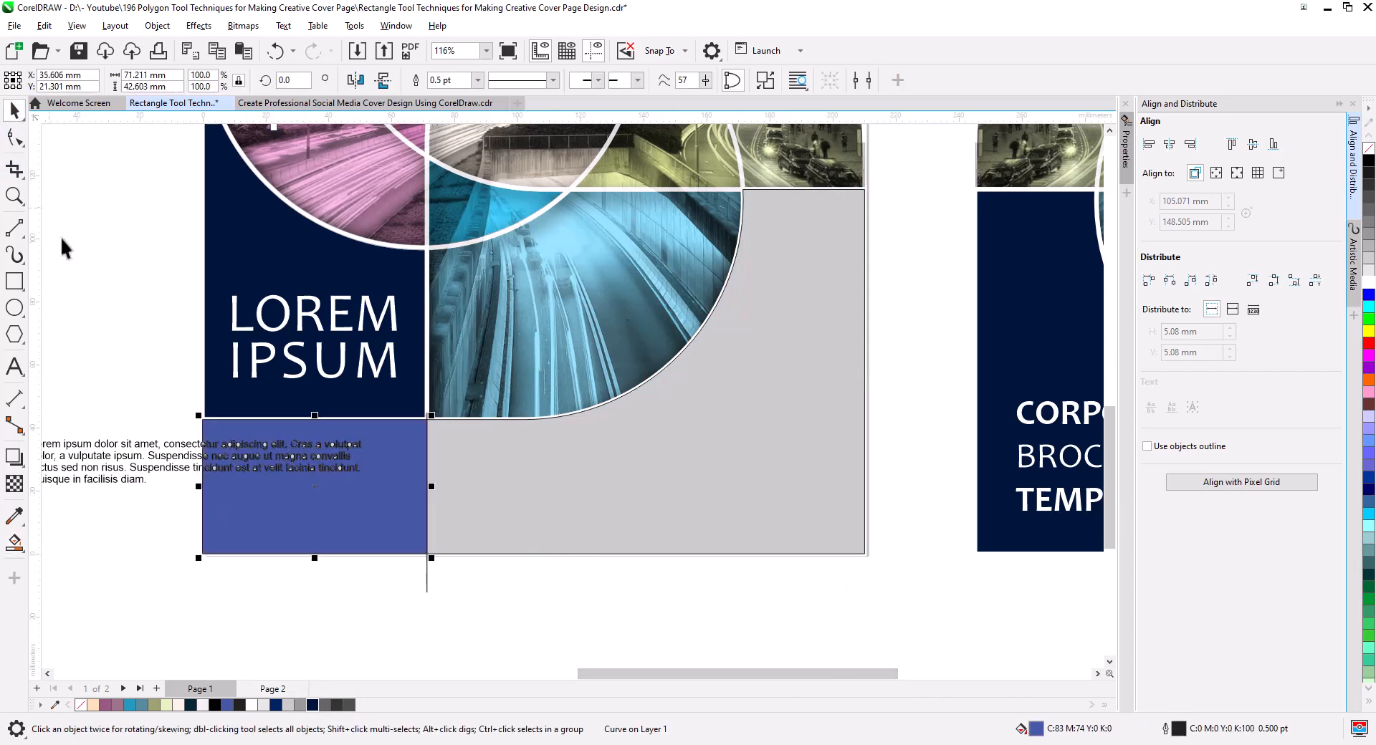
{"action": "key", "text": "ctrl+z"}
Move the paragraph below the front cover and Smart Fill the gray area beneath the LOREM IPSUM block up to the vertical line.
{"action": "left_click_drag", "start_coordinate": [192, 462], "coordinate": [699, 602]}
{"action": "left_click", "coordinate": [14, 543]}
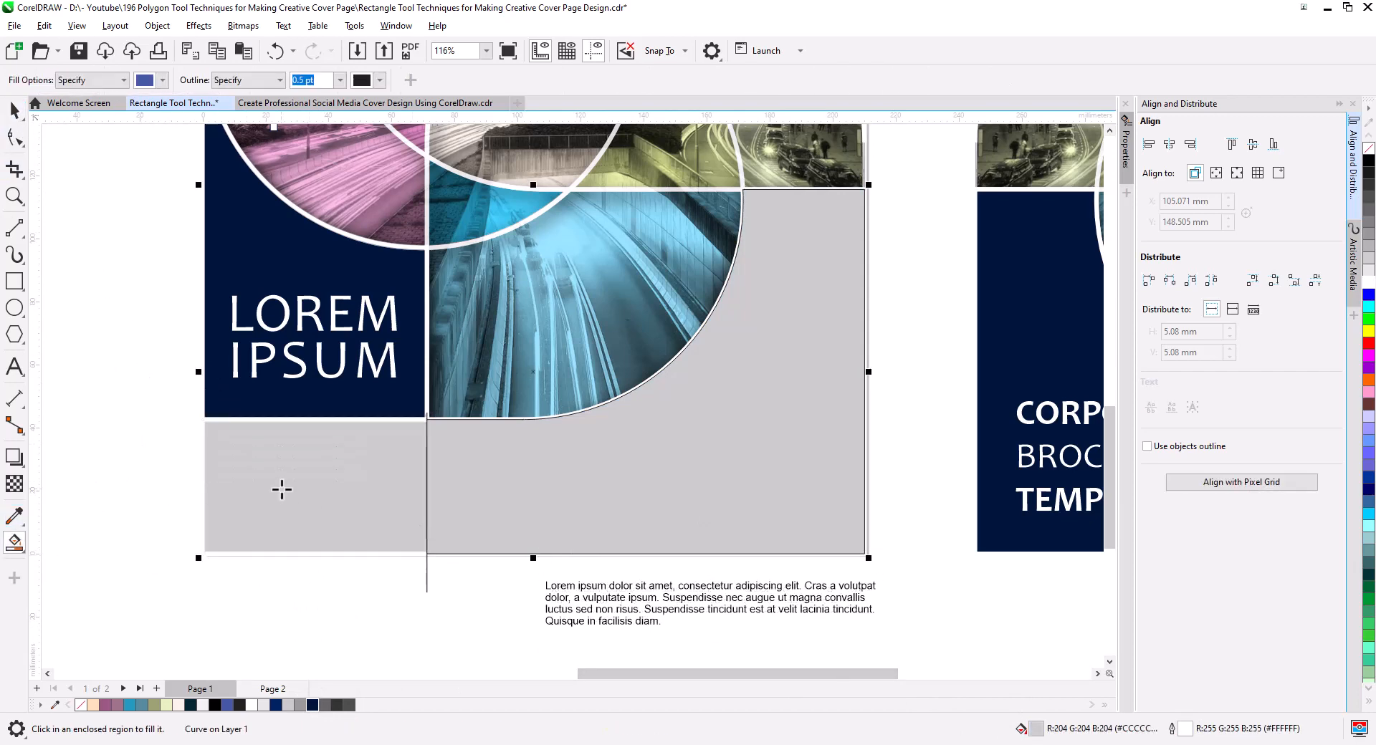
{"action": "left_click", "coordinate": [279, 486]}
{"action": "left_click", "coordinate": [14, 111]}
Color the new rectangle beneath the LOREM IPSUM block medium gray #999999, matching the front cover's upper gray rectangle.
{"action": "scroll", "coordinate": [482, 597], "scroll_direction": "down", "scroll_amount": 3}
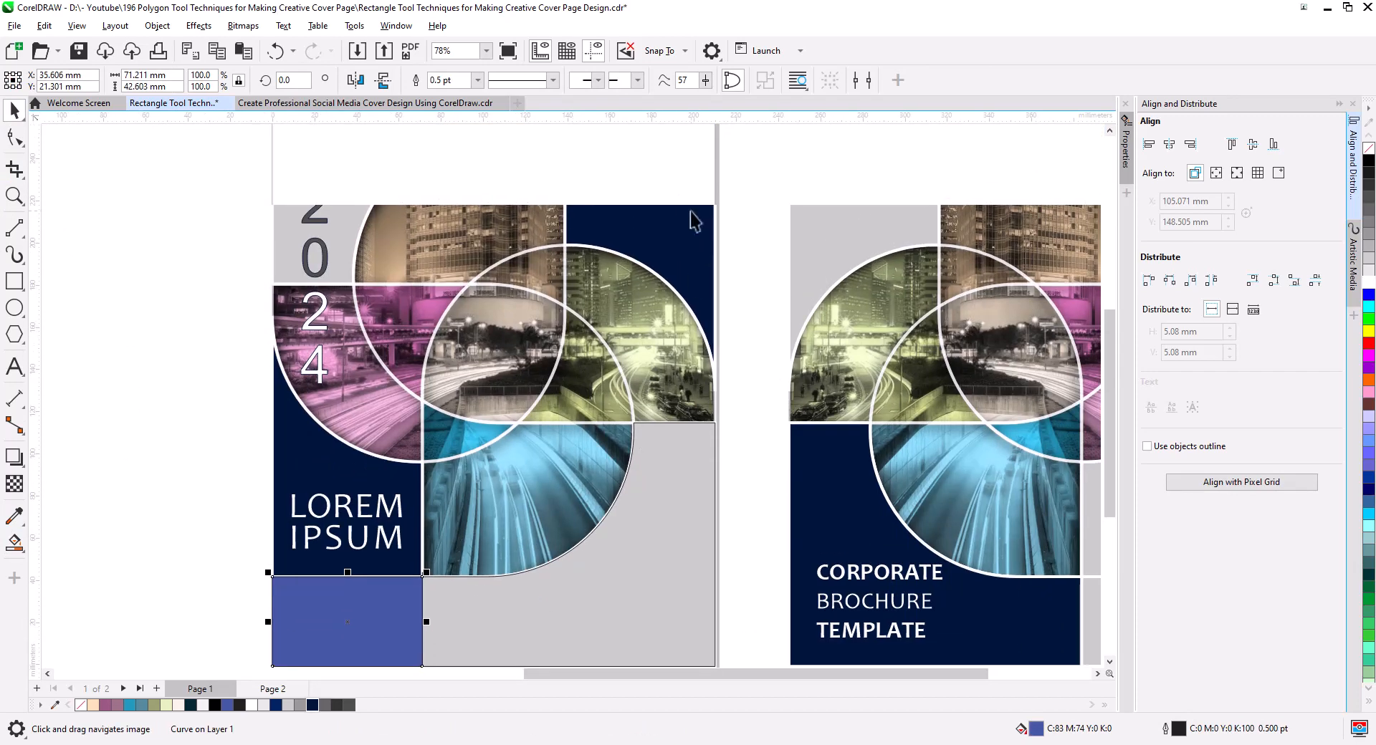
{"action": "scroll", "coordinate": [632, 209], "scroll_direction": "down", "scroll_amount": 2}
{"action": "left_click", "coordinate": [649, 192]}
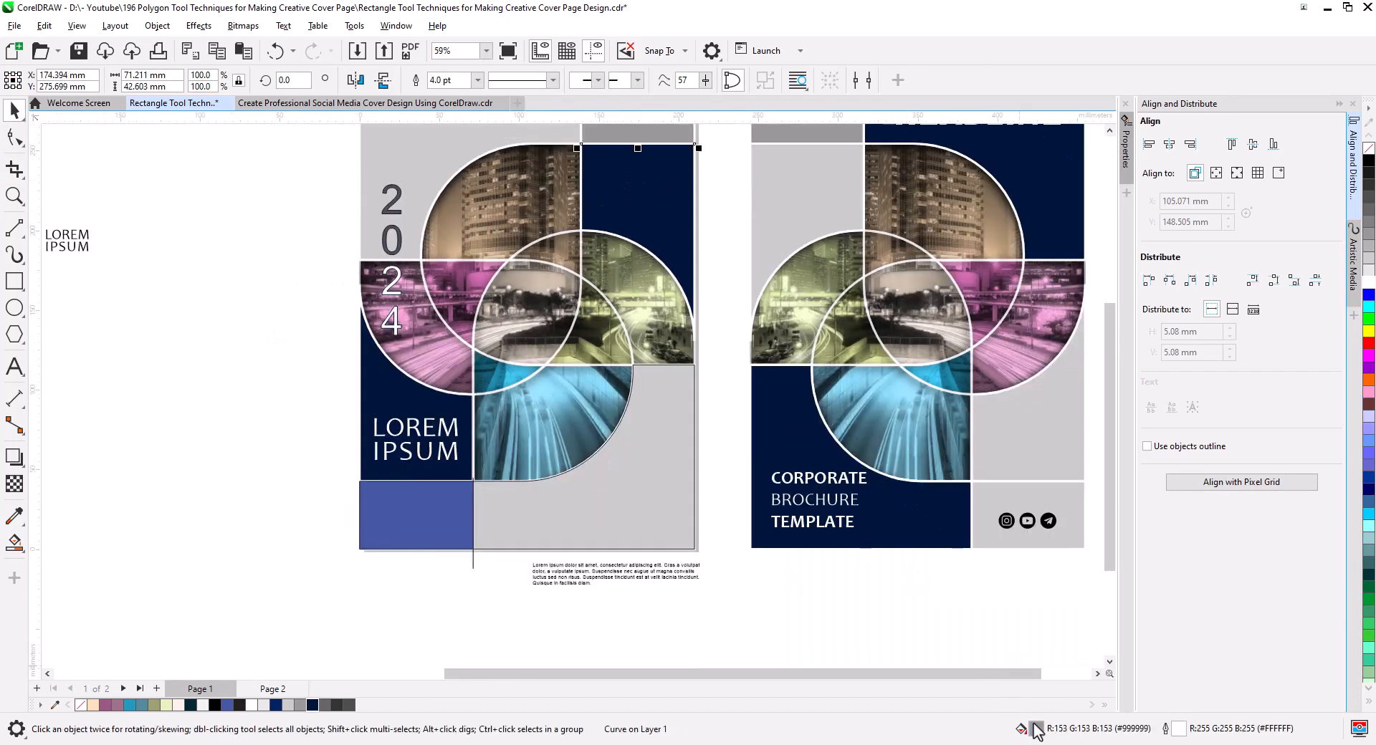
{"action": "left_click_drag", "start_coordinate": [427, 505], "coordinate": [425, 508]}
Delete the vertical construction line crossing the front cover's lower edge.
{"action": "scroll", "coordinate": [432, 596], "scroll_direction": "up", "scroll_amount": 3}
{"action": "left_click_drag", "start_coordinate": [476, 575], "coordinate": [472, 604]}
{"action": "left_click", "coordinate": [481, 586]}
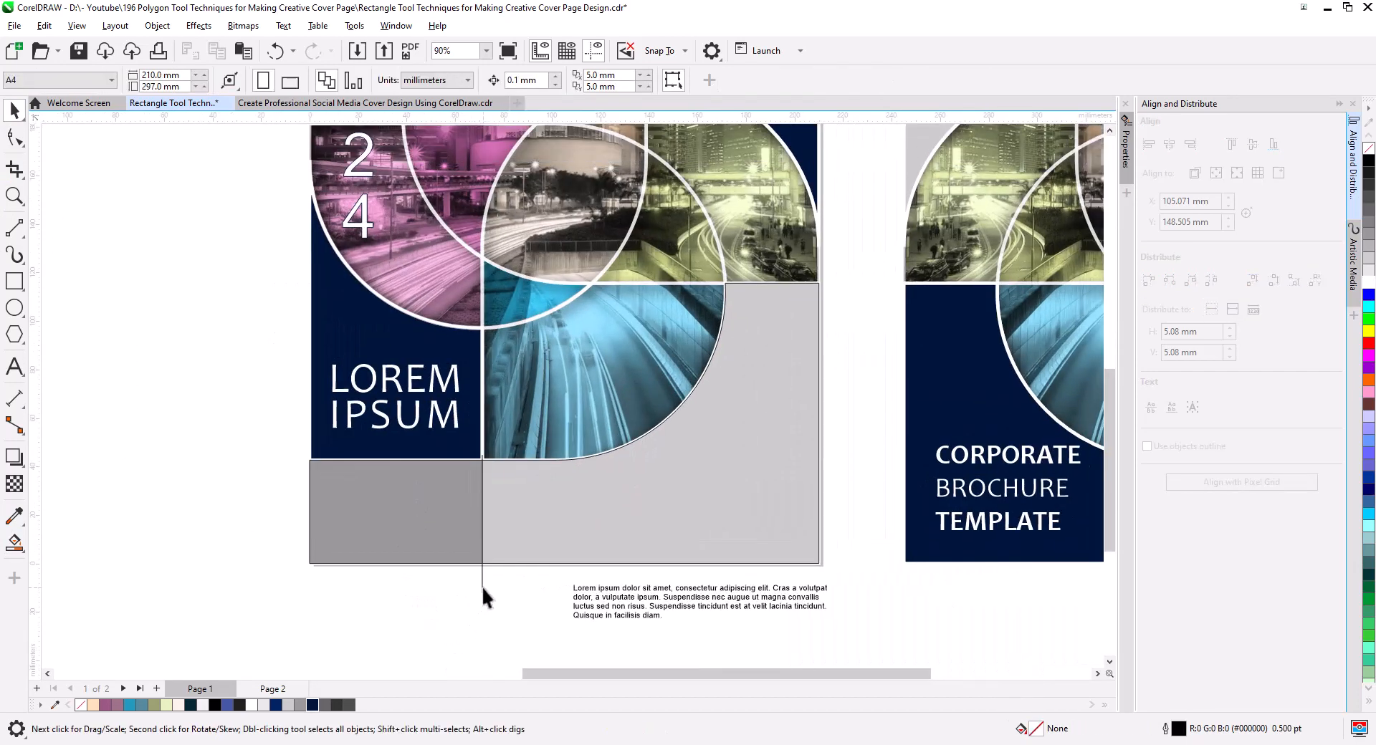
{"action": "key", "text": "Delete"}
Give the front cover's lower medium gray rectangle and adjoining light gray shape a white 4.0 pt outline.
{"action": "left_click", "coordinate": [450, 524]}
{"action": "left_click", "coordinate": [617, 506], "text": "shift"}
{"action": "left_click", "coordinate": [705, 80]}
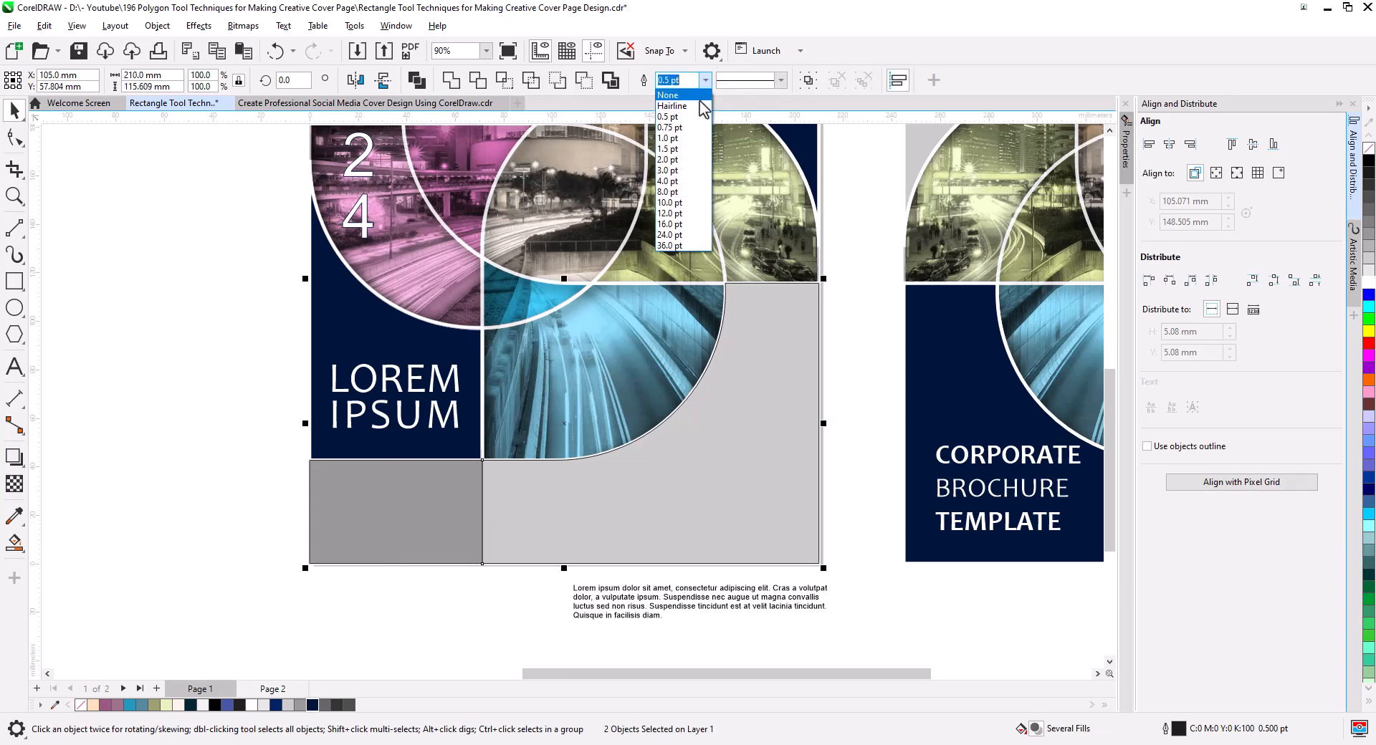
{"action": "left_click", "coordinate": [692, 181]}
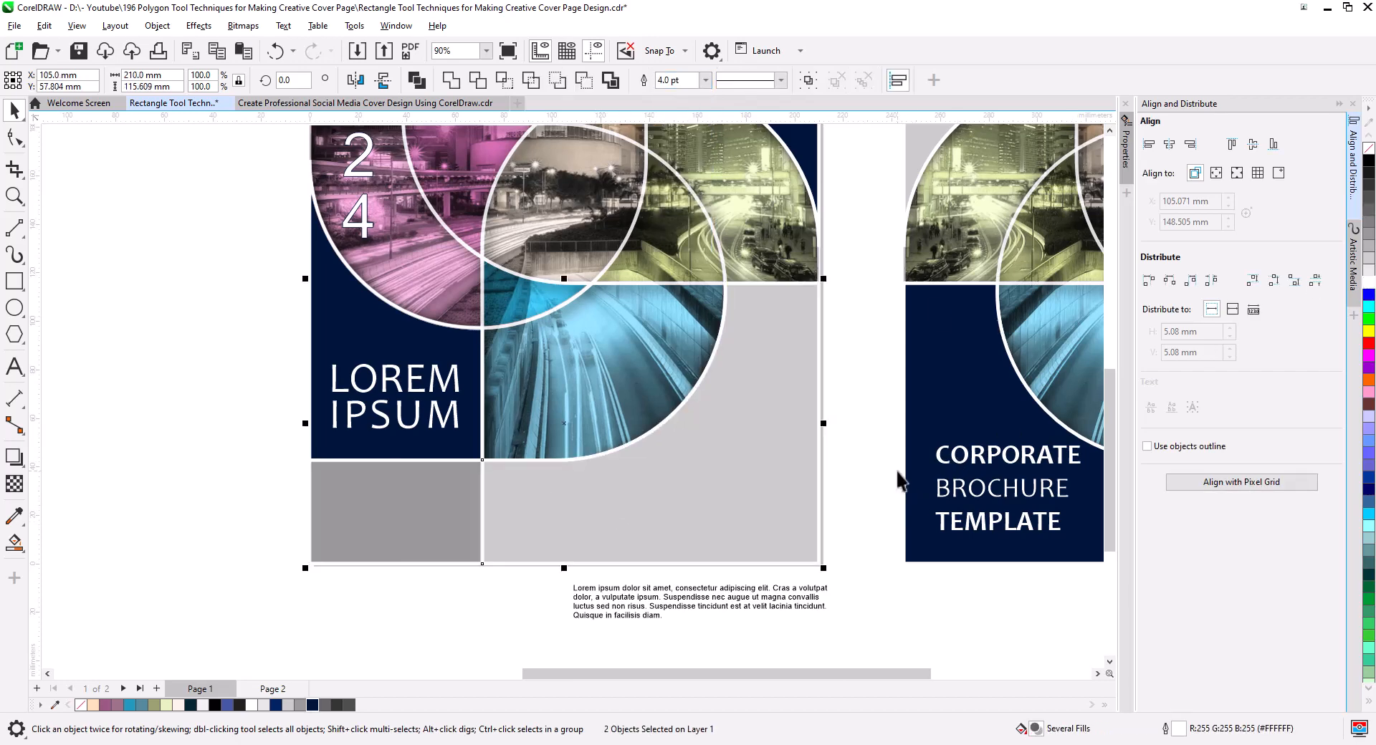
{"action": "left_click", "coordinate": [853, 595]}
Place the paragraph in the front cover's lower light gray area and increase its line spacing to a height of about 24 mm.
{"action": "left_click", "coordinate": [817, 608]}
{"action": "left_click_drag", "start_coordinate": [717, 601], "coordinate": [642, 498]}
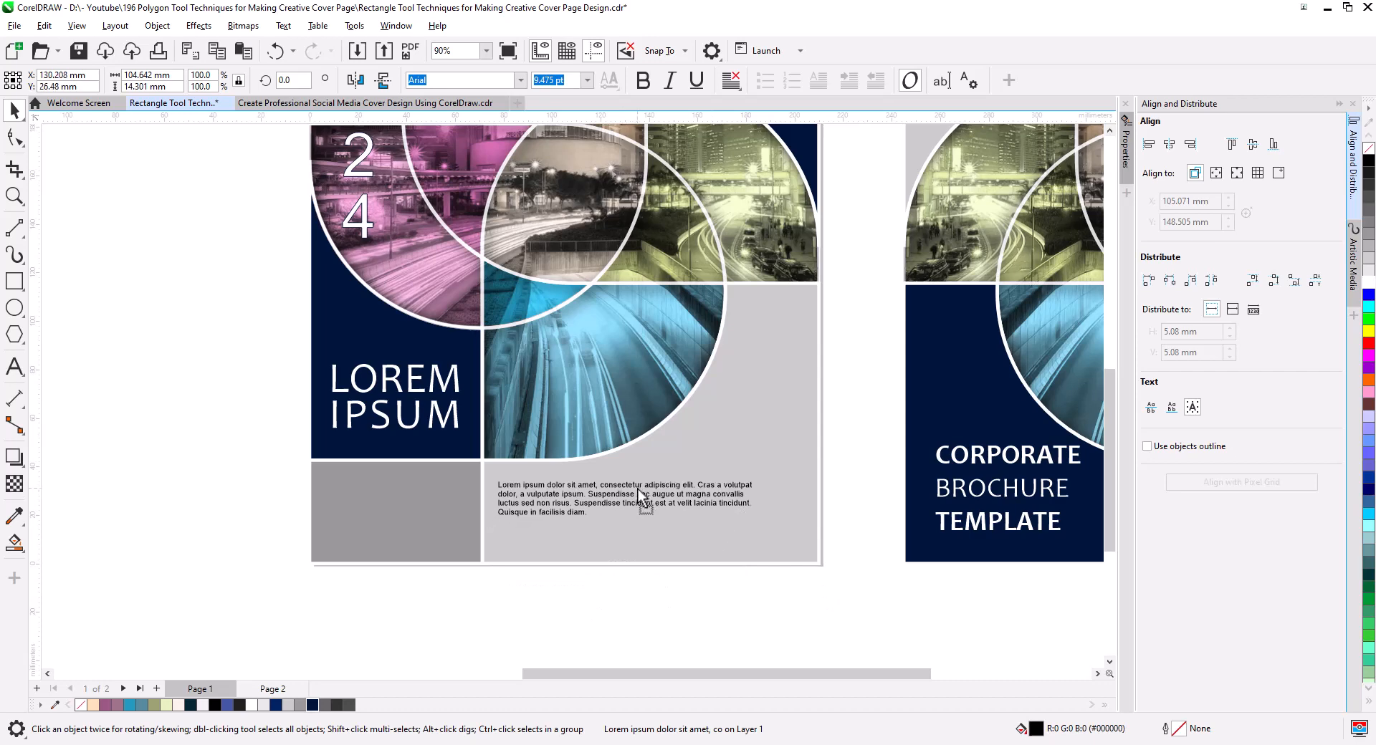
{"action": "left_click", "coordinate": [15, 137]}
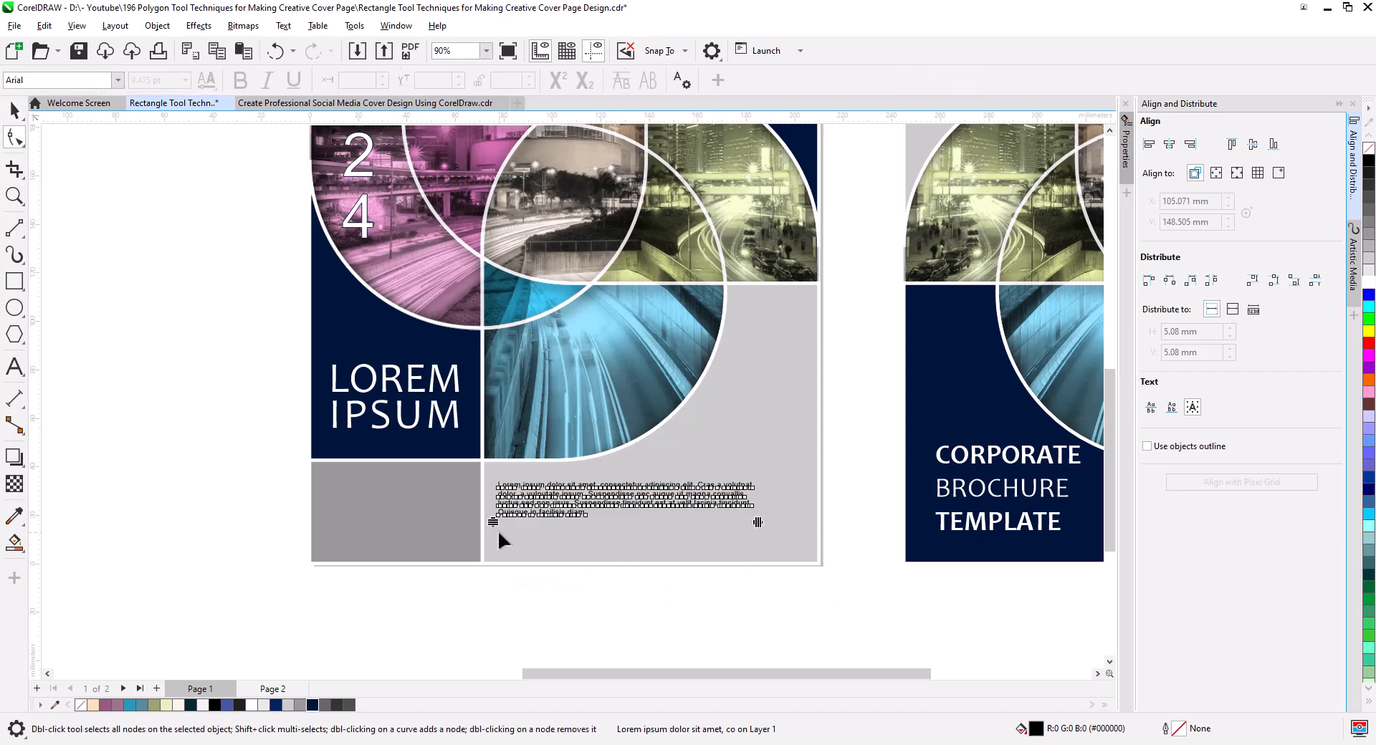
{"action": "left_click", "coordinate": [12, 114]}
{"action": "left_click_drag", "start_coordinate": [673, 491], "coordinate": [674, 498]}
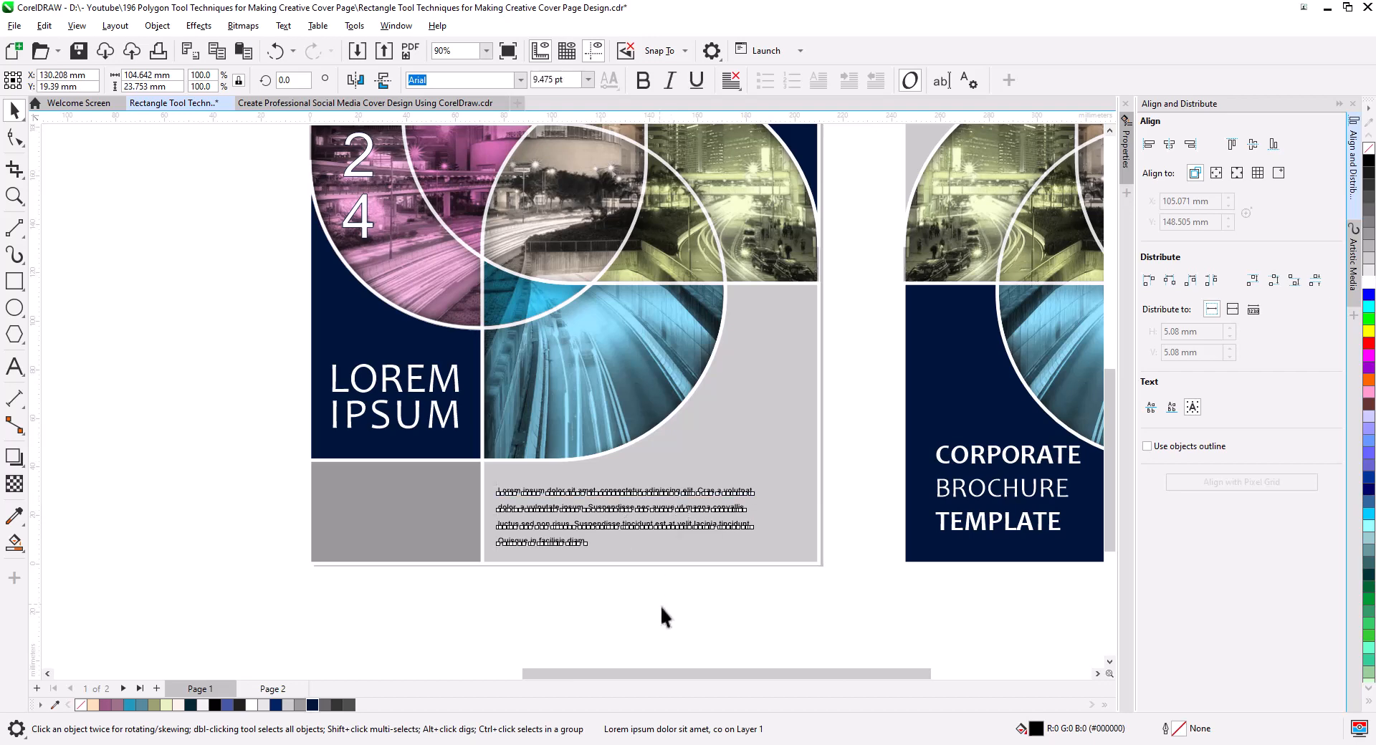
{"action": "left_click", "coordinate": [660, 606]}
{"action": "scroll", "coordinate": [694, 606], "scroll_direction": "down", "scroll_amount": 2}
{"action": "left_click_drag", "start_coordinate": [745, 607], "coordinate": [705, 608]}
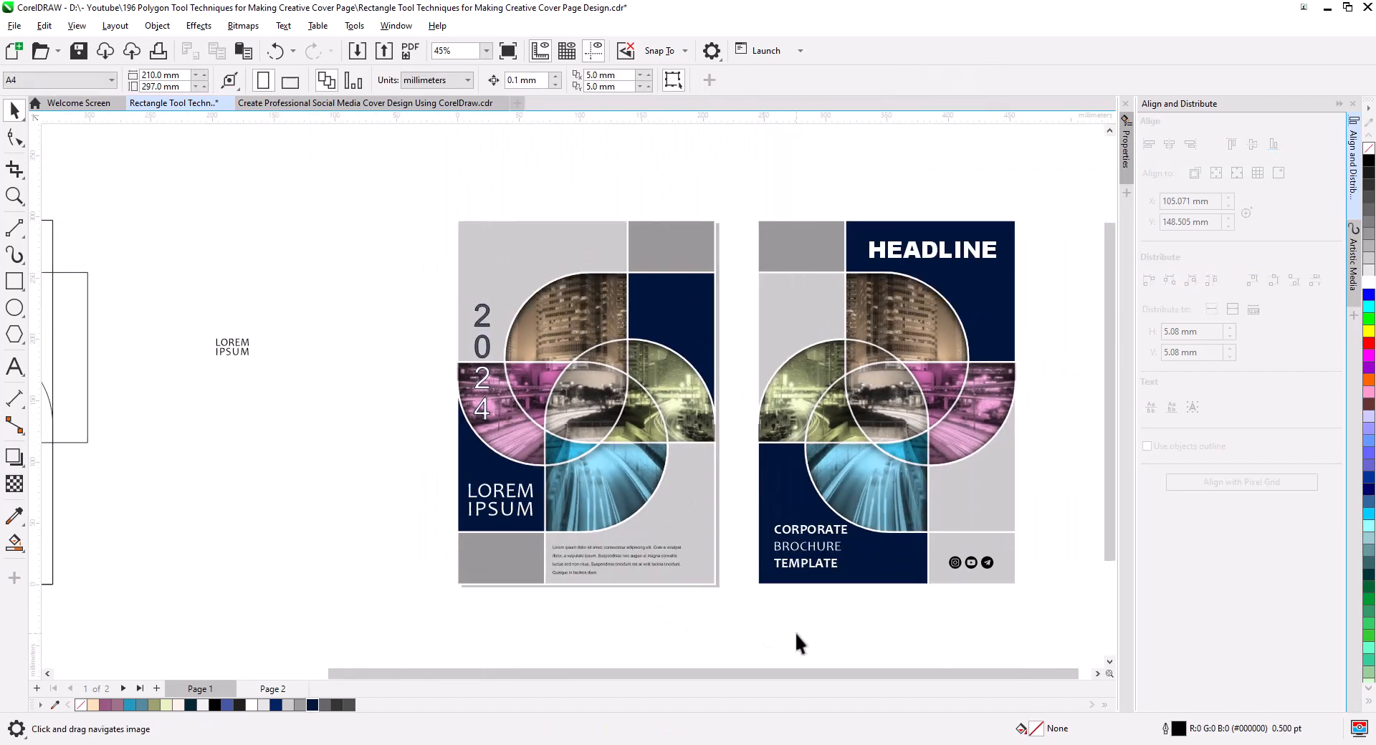
Copy the front cover's lower medium gray rectangle to the back cover's social icon corner and place the icons in front of it.
{"action": "left_click", "coordinate": [1012, 562]}
{"action": "left_click", "coordinate": [491, 568]}
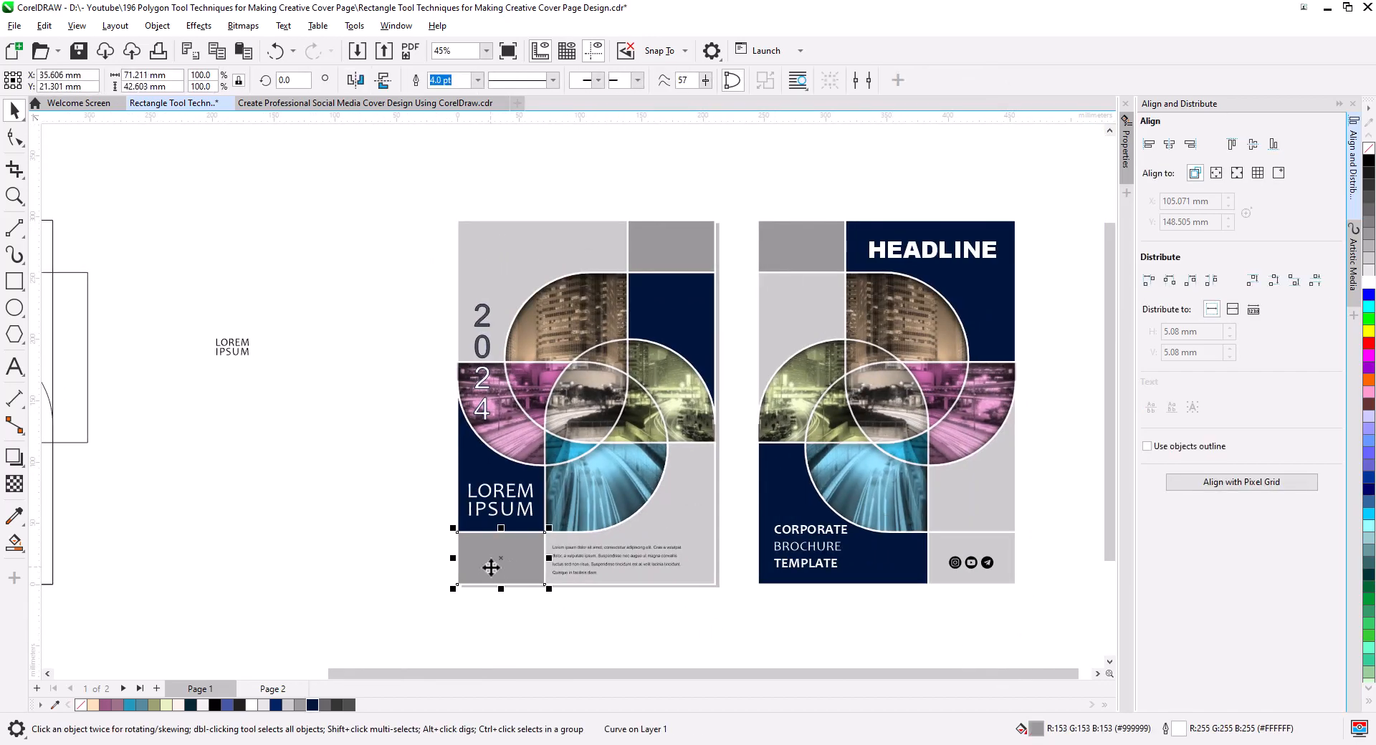
{"action": "left_click_drag", "start_coordinate": [458, 584], "coordinate": [928, 572]}
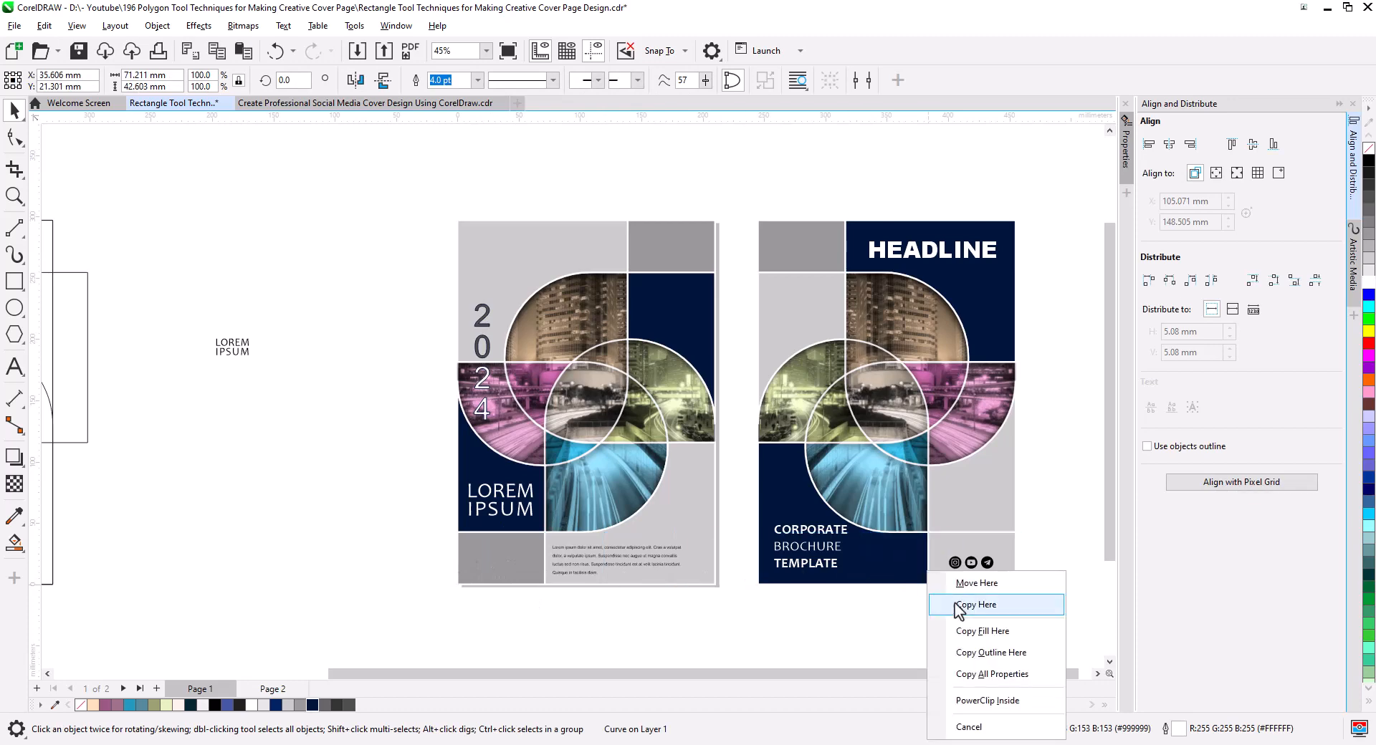
{"action": "left_click", "coordinate": [960, 608]}
{"action": "left_click", "coordinate": [1052, 609]}
{"action": "left_click_drag", "start_coordinate": [1052, 609], "coordinate": [935, 542]}
{"action": "key", "text": "shift+Page_Up"}
{"action": "left_click", "coordinate": [1007, 613]}
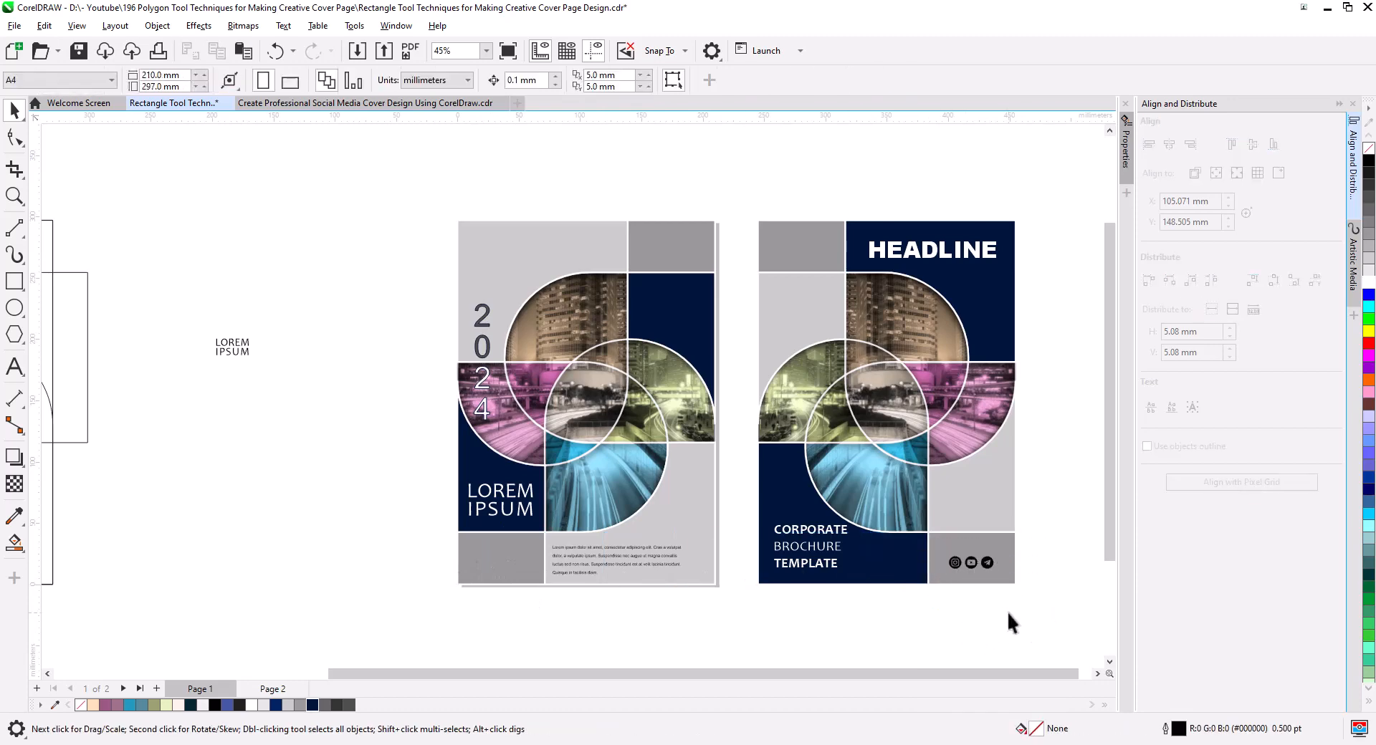
Color the three social icons on the back cover white.
{"action": "left_click_drag", "start_coordinate": [1008, 613], "coordinate": [936, 542]}
{"action": "left_click", "coordinate": [1369, 282]}
{"action": "left_click", "coordinate": [1019, 590]}
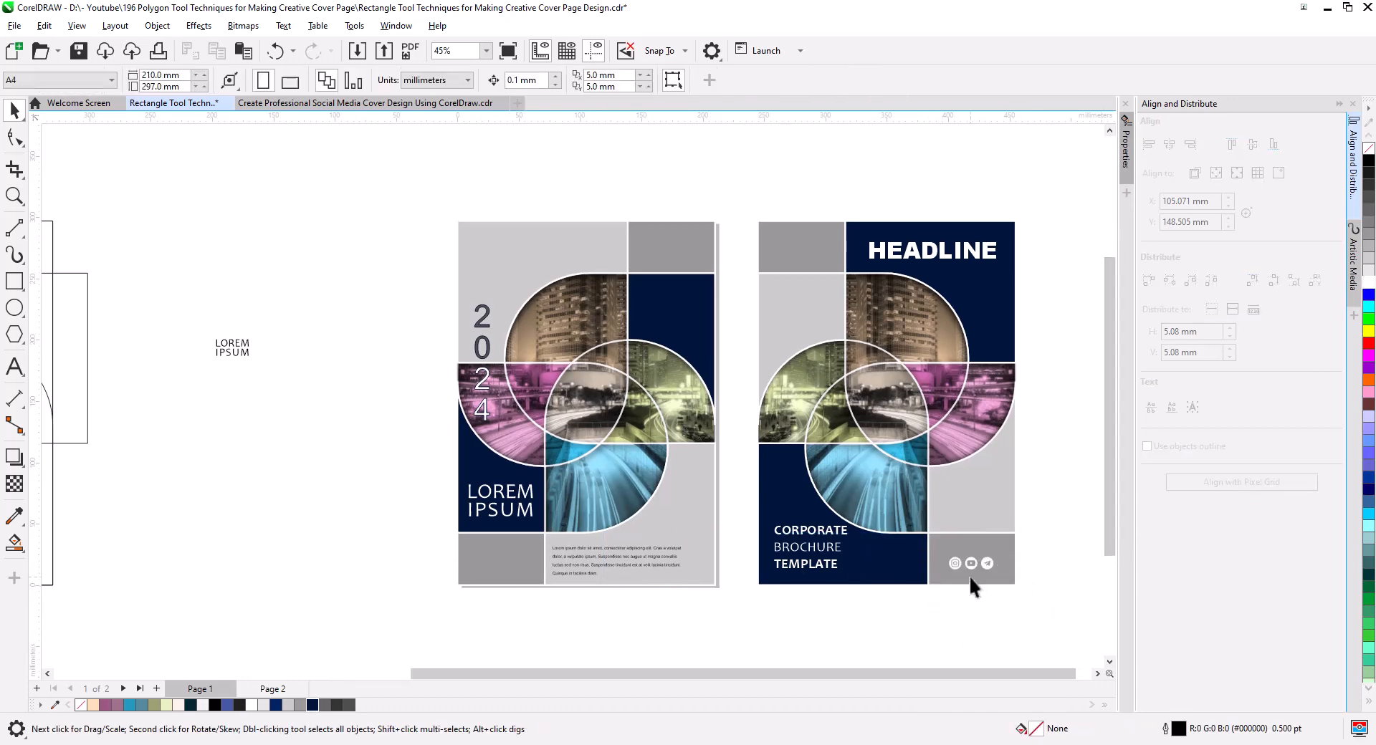
Recolor the back cover's three social icons dark navy to match the cover blocks.
{"action": "scroll", "coordinate": [969, 573], "scroll_direction": "up", "scroll_amount": 2}
{"action": "left_click_drag", "start_coordinate": [1020, 582], "coordinate": [951, 623]}
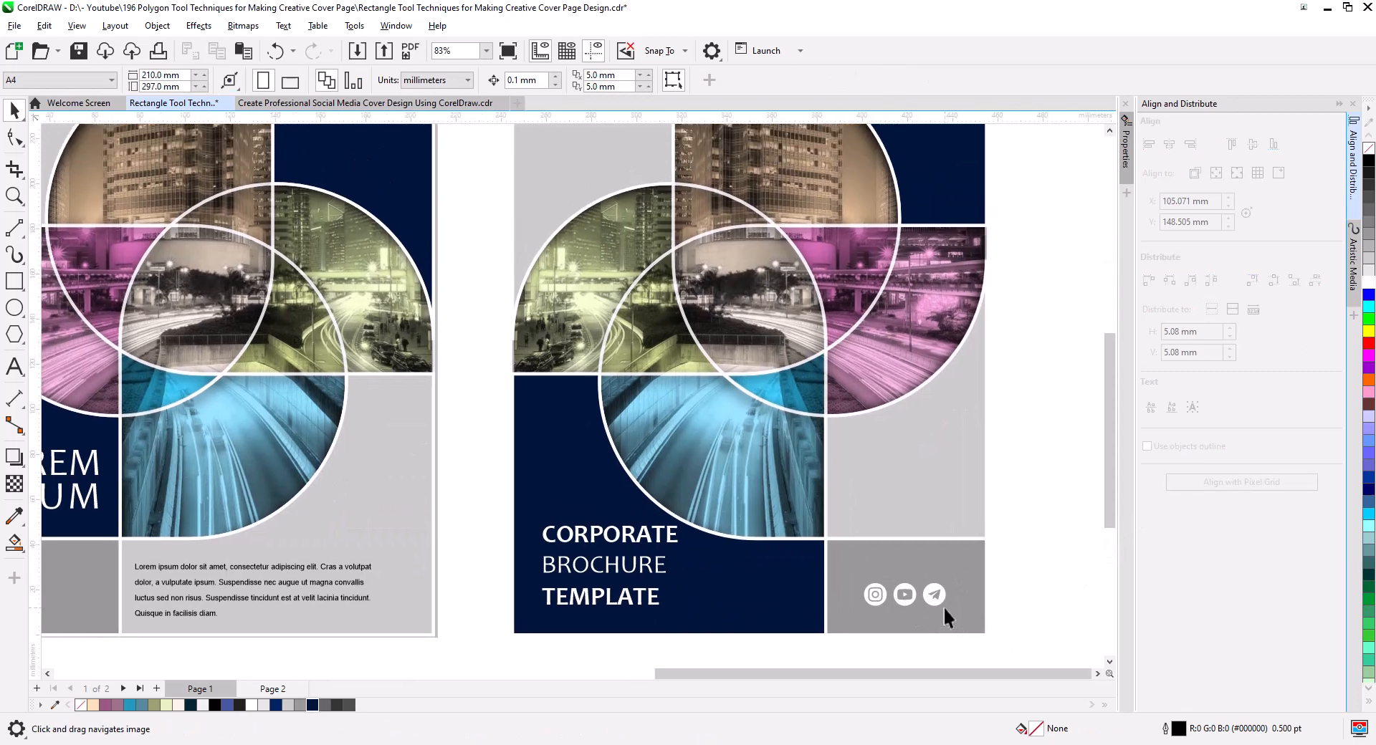
{"action": "left_click", "coordinate": [312, 705]}
{"action": "left_click", "coordinate": [1037, 553]}
{"action": "scroll", "coordinate": [949, 568], "scroll_direction": "down", "scroll_amount": 2}
{"action": "left_click_drag", "start_coordinate": [902, 553], "coordinate": [901, 548]}
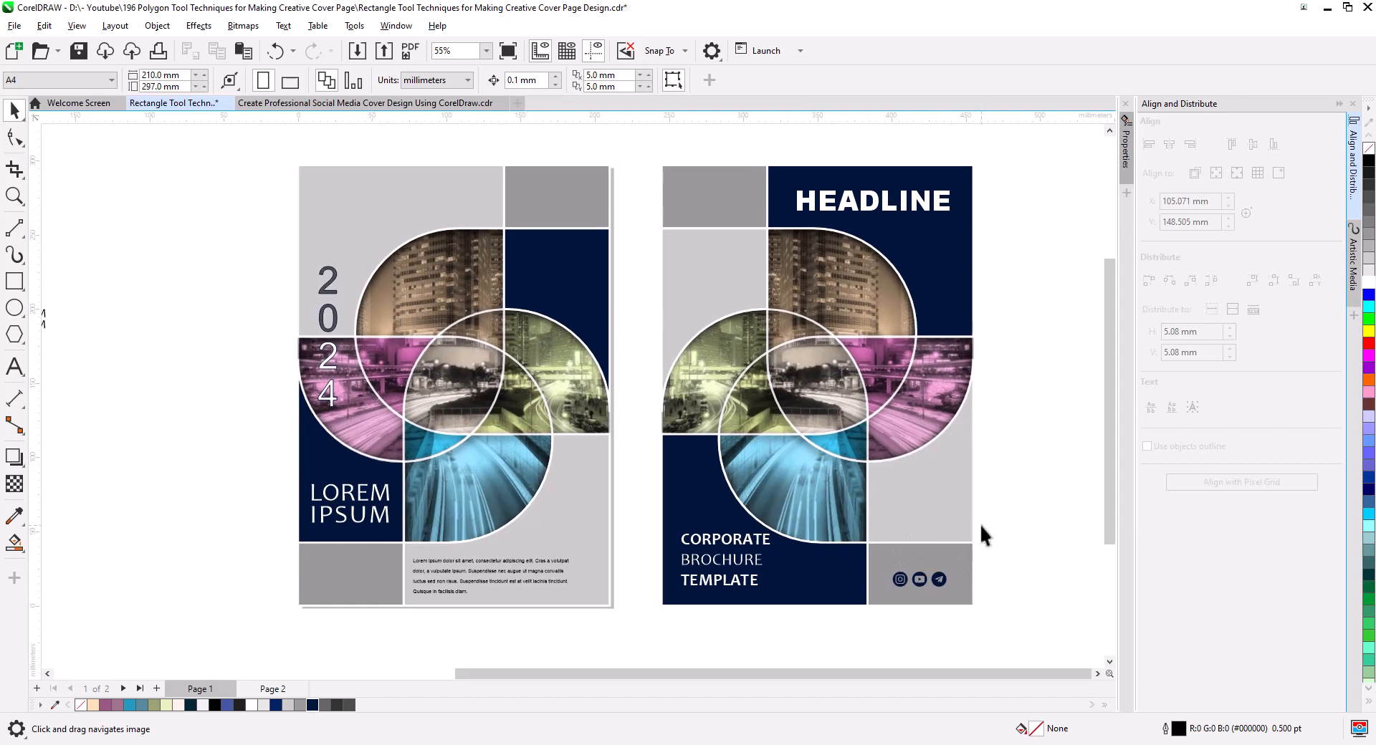
{"action": "scroll", "coordinate": [979, 523], "scroll_direction": "up", "scroll_amount": 1}
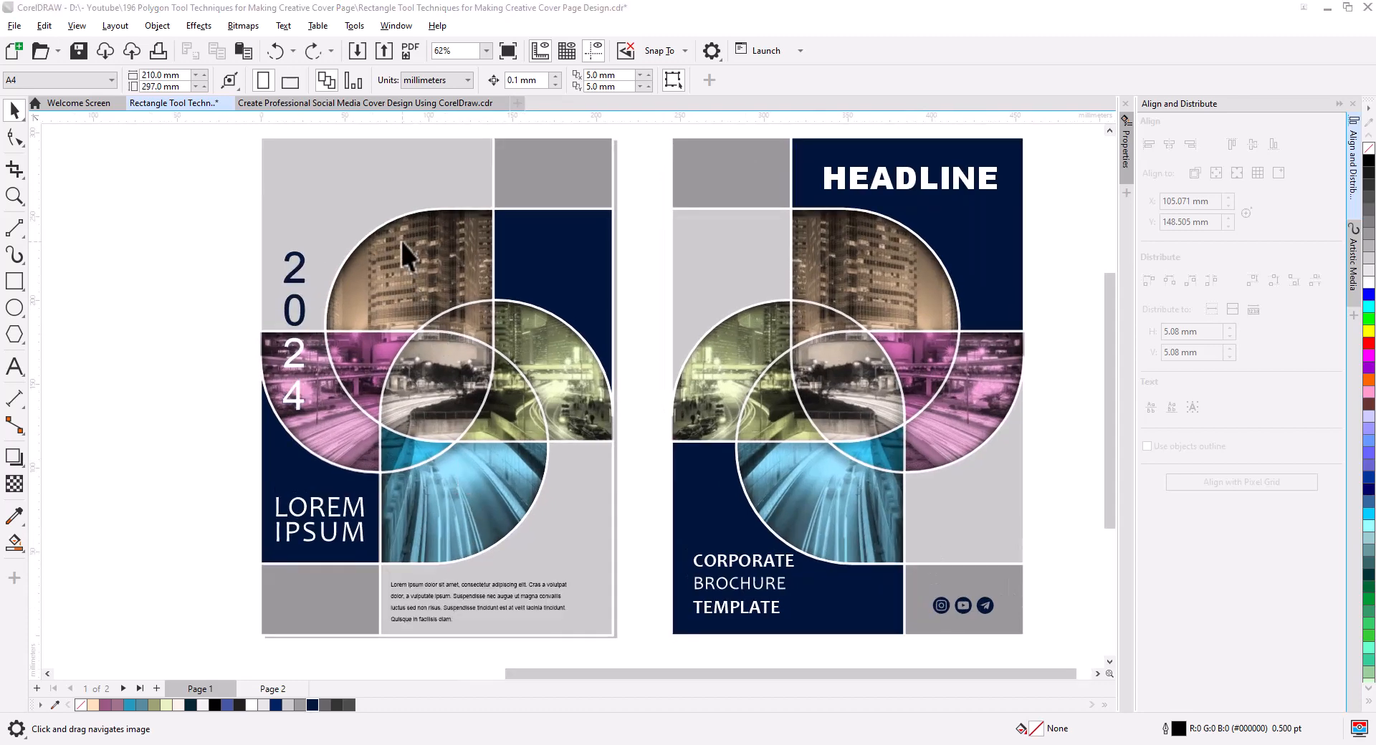
Delete the white outline group over the front cover's pinwheel photo and ungroup the tinted shapes.
{"action": "left_click", "coordinate": [414, 272]}
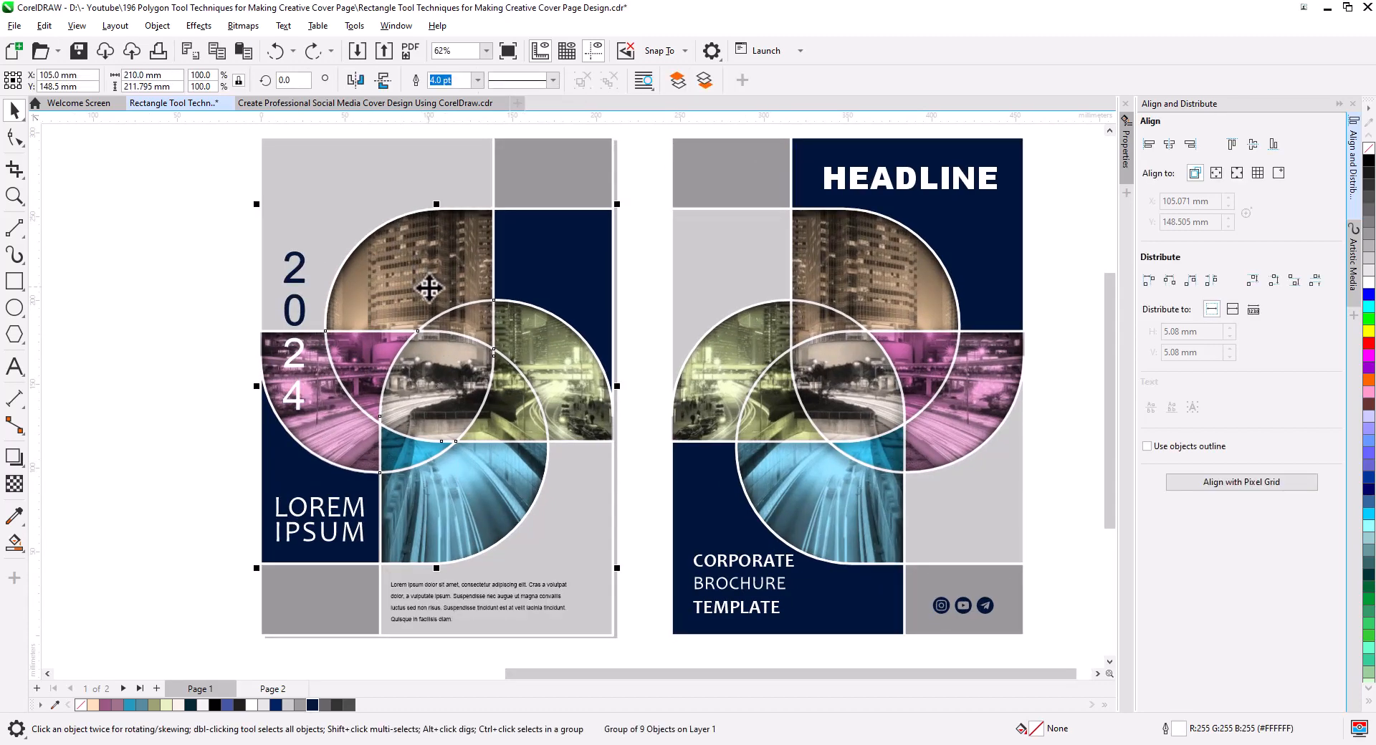
{"action": "key", "text": "Delete"}
{"action": "left_click", "coordinate": [418, 264]}
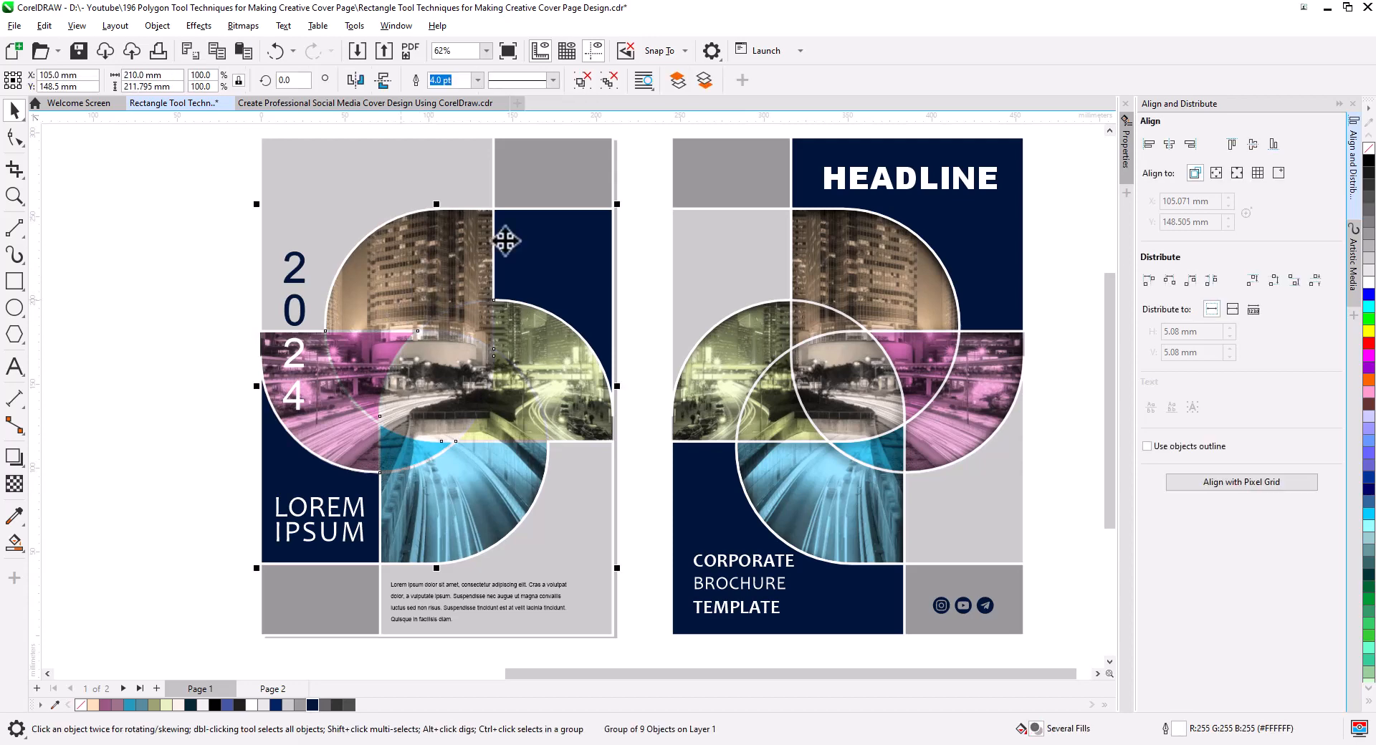
{"action": "key", "text": "ctrl+u"}
{"action": "key", "text": "Escape"}
Fill the front cover's brown upper petal and its overlap piece with the stronger orange #FCBC6D.
{"action": "left_click", "coordinate": [445, 310]}
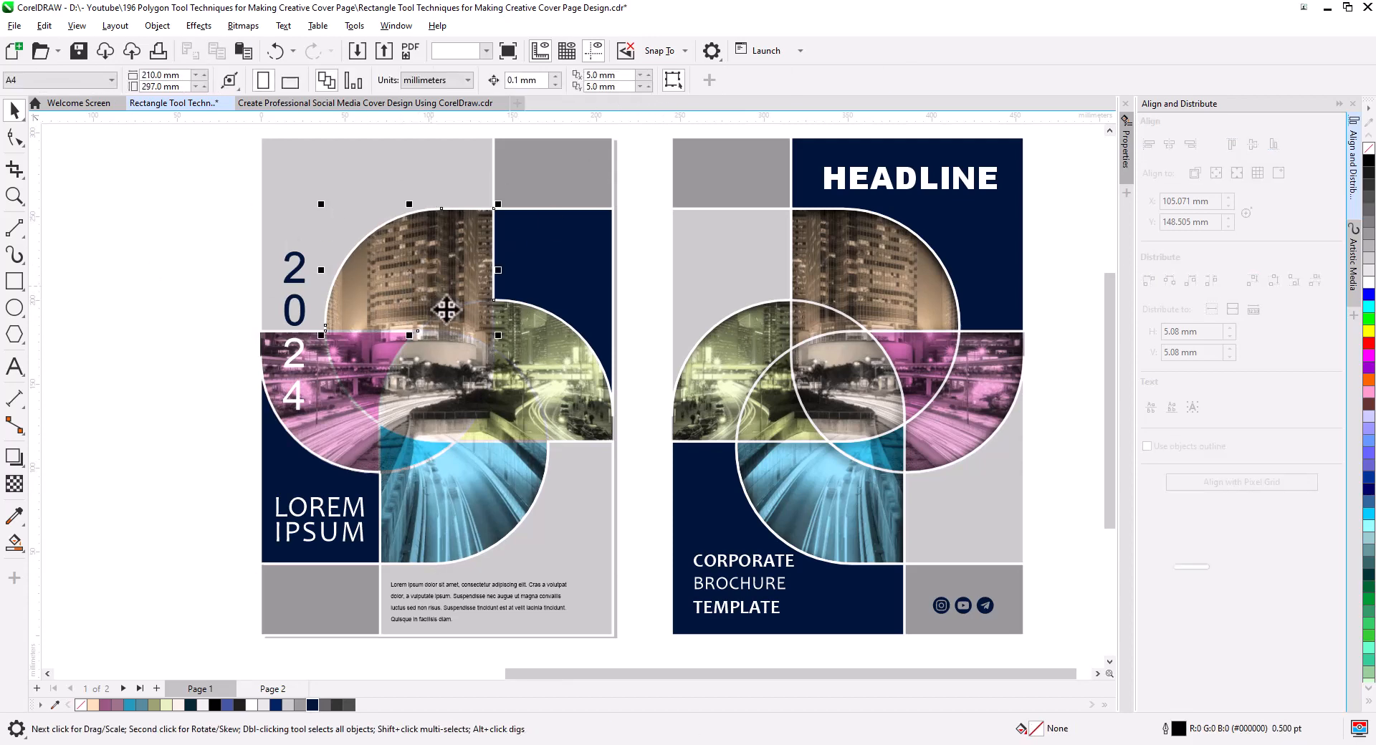
{"action": "left_click", "coordinate": [490, 346], "text": "shift"}
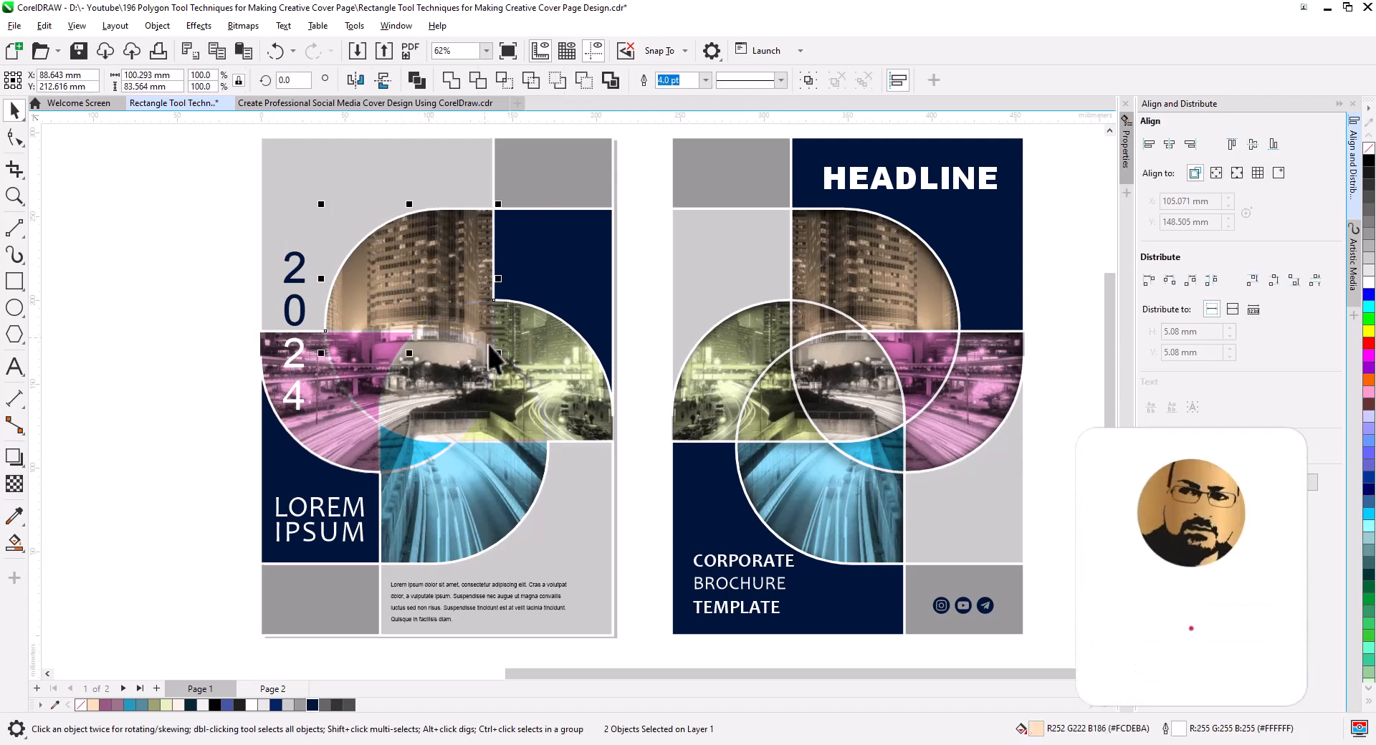
{"action": "double_click", "coordinate": [1032, 729]}
{"action": "left_click_drag", "start_coordinate": [657, 172], "coordinate": [866, 229]}
{"action": "left_click", "coordinate": [701, 305]}
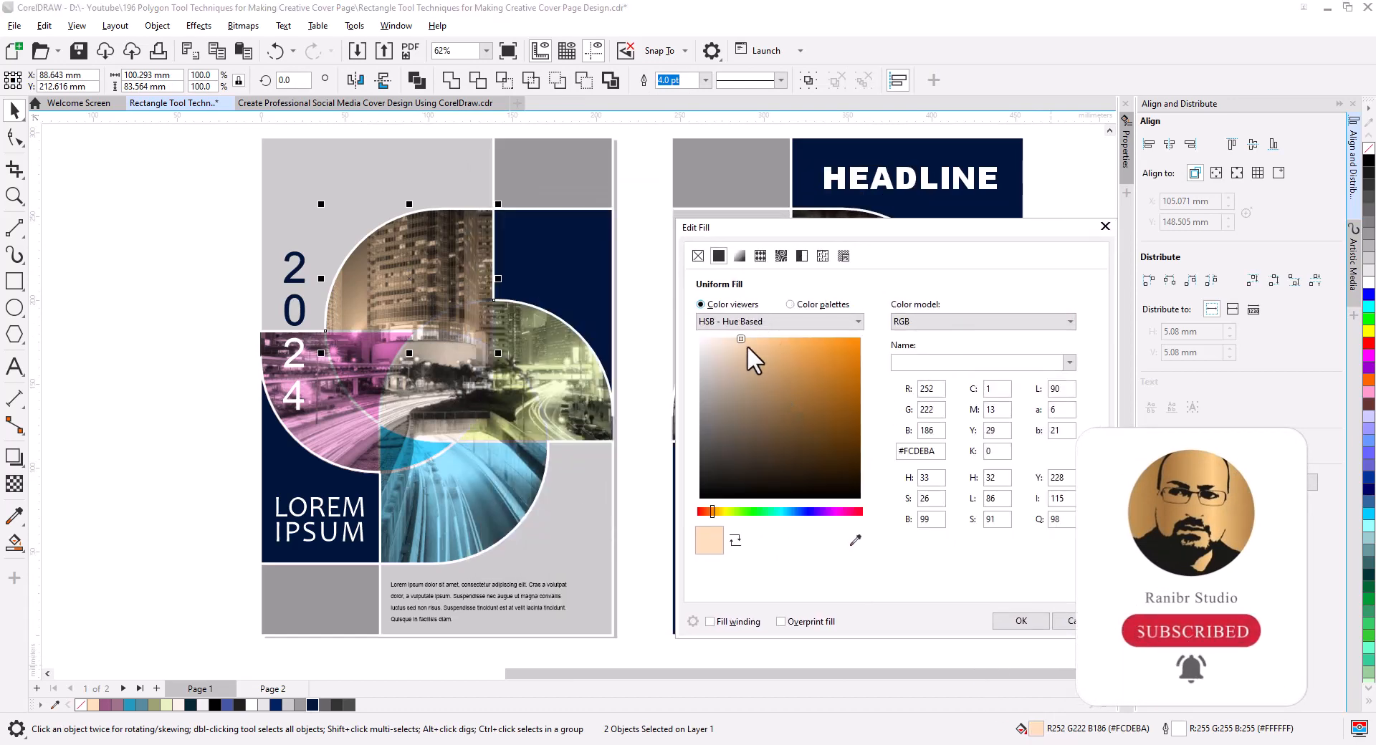
{"action": "left_click_drag", "start_coordinate": [758, 340], "coordinate": [767, 340]}
{"action": "left_click_drag", "start_coordinate": [780, 339], "coordinate": [791, 340]}
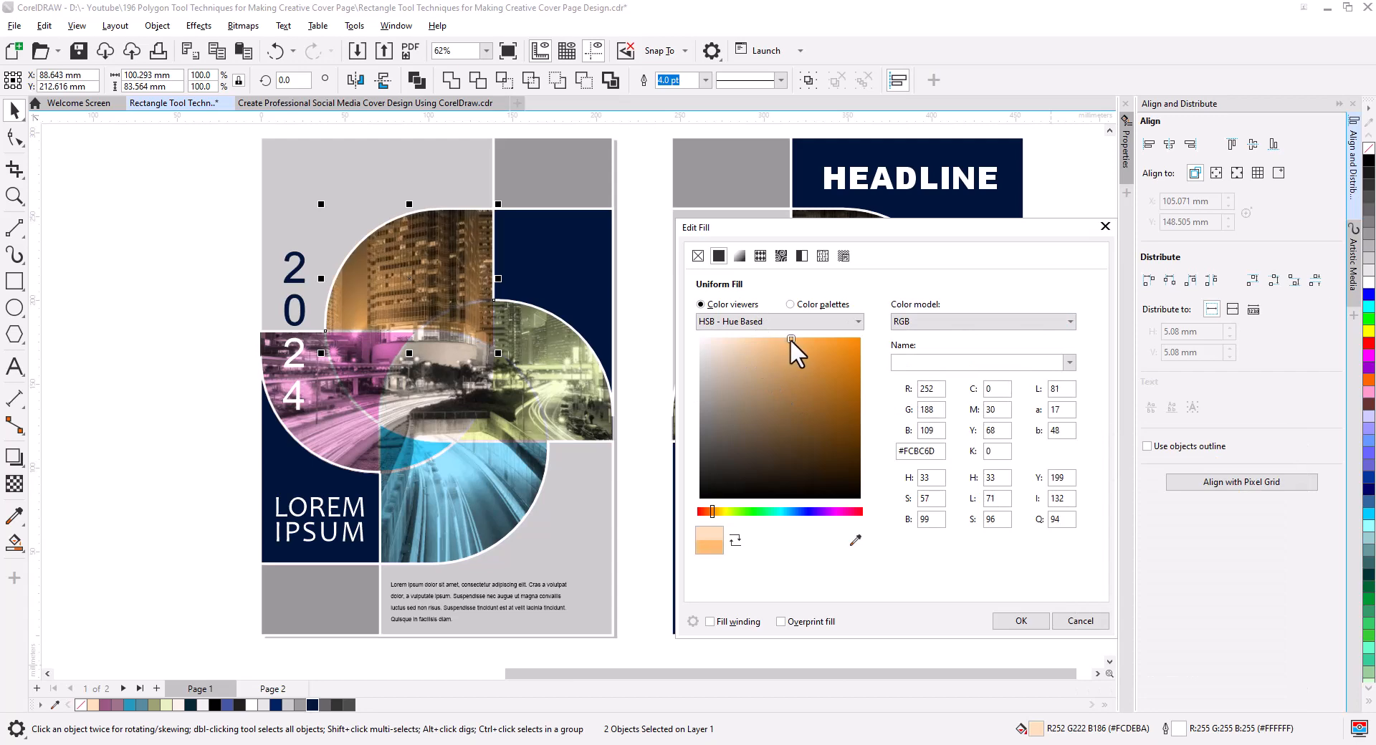
{"action": "left_click", "coordinate": [1021, 621]}
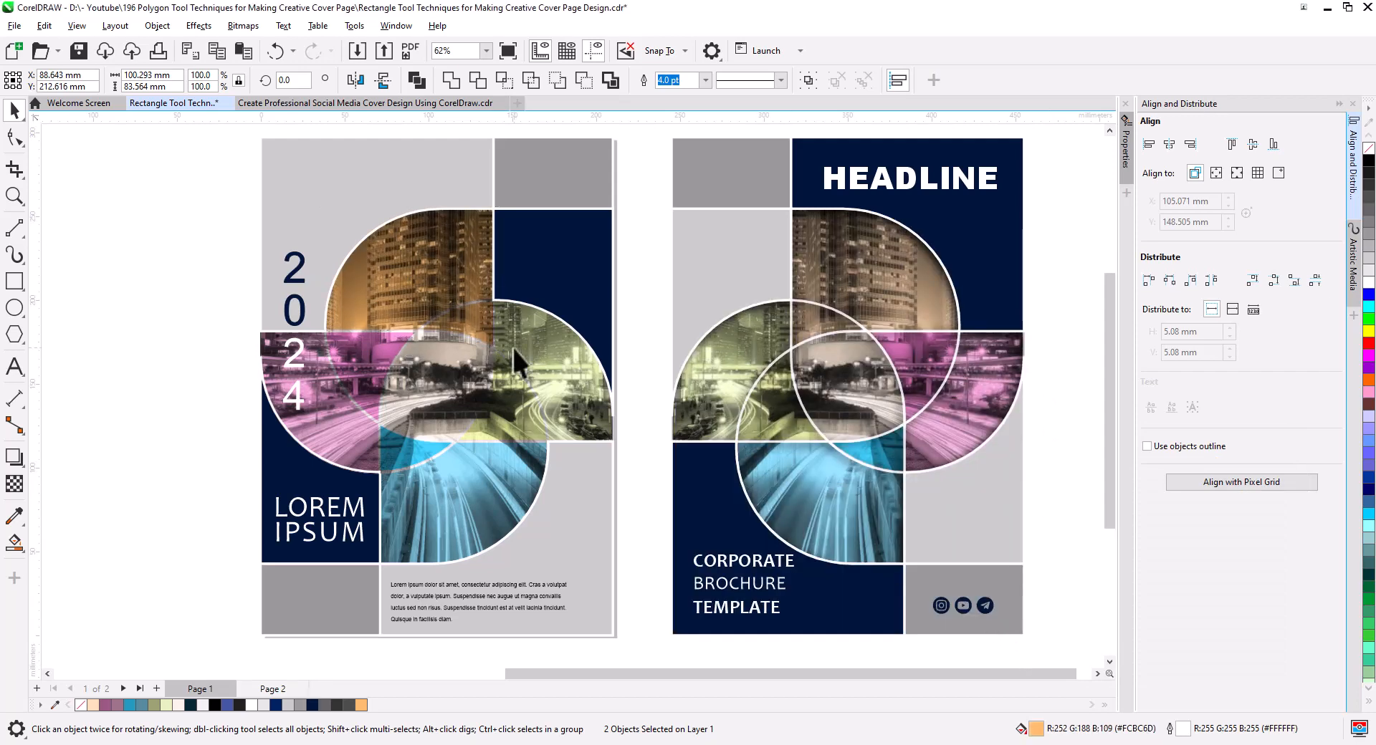
{"action": "left_click", "coordinate": [205, 291]}
{"action": "left_click", "coordinate": [466, 343]}
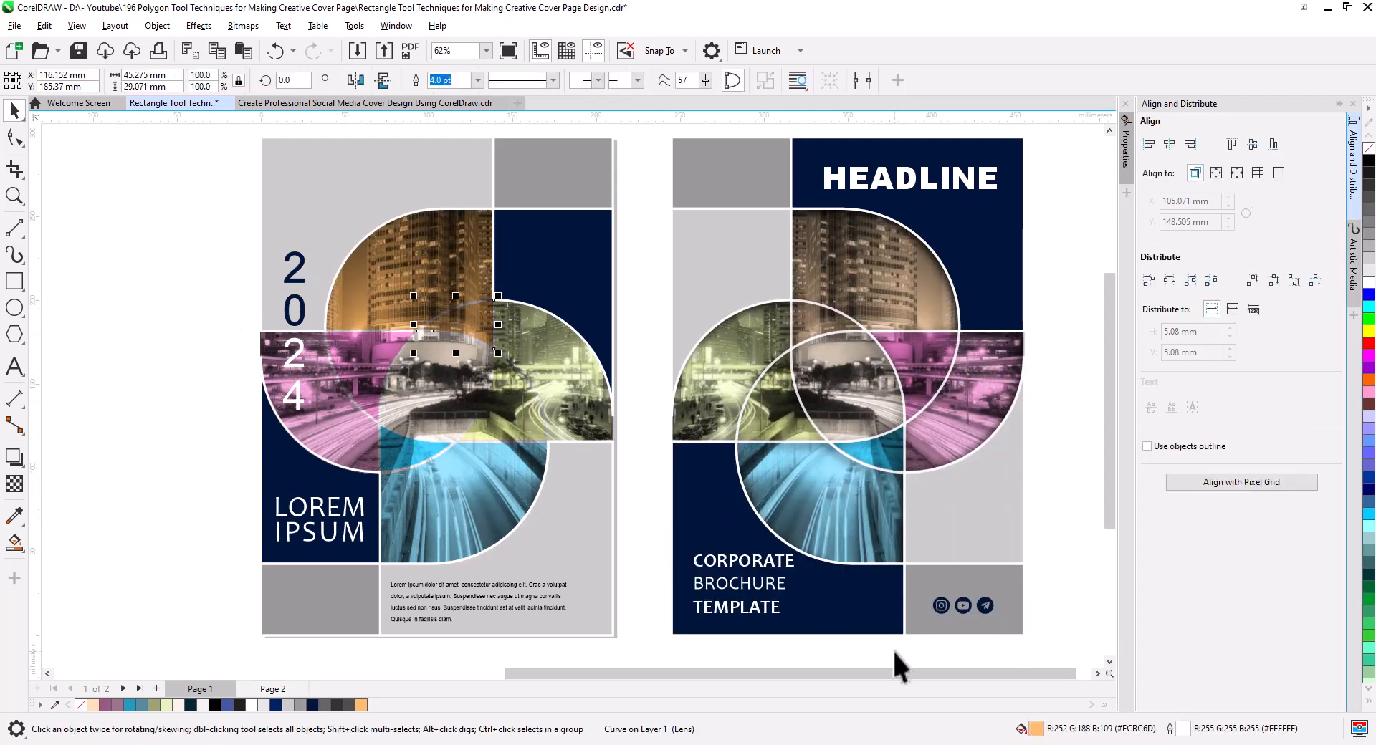
{"action": "left_click", "coordinate": [544, 393]}
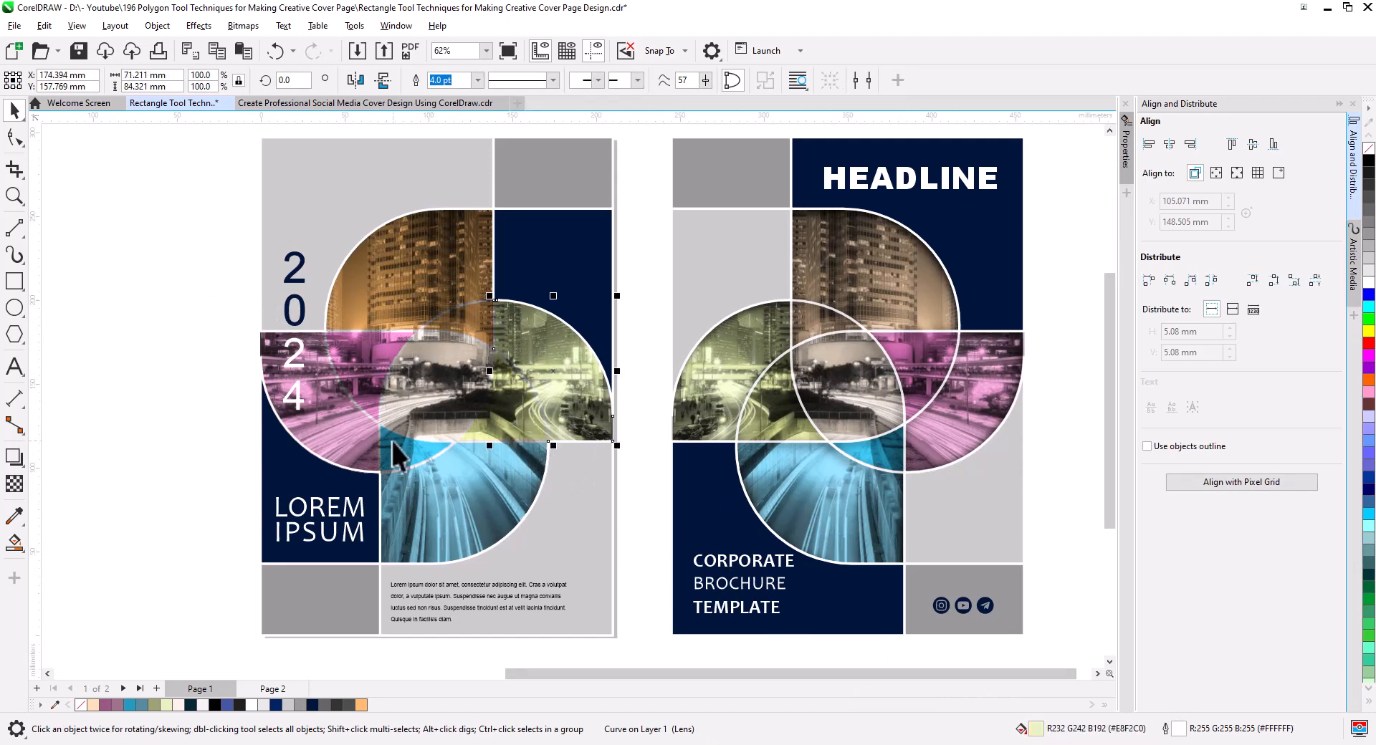
{"action": "left_click", "coordinate": [355, 455]}
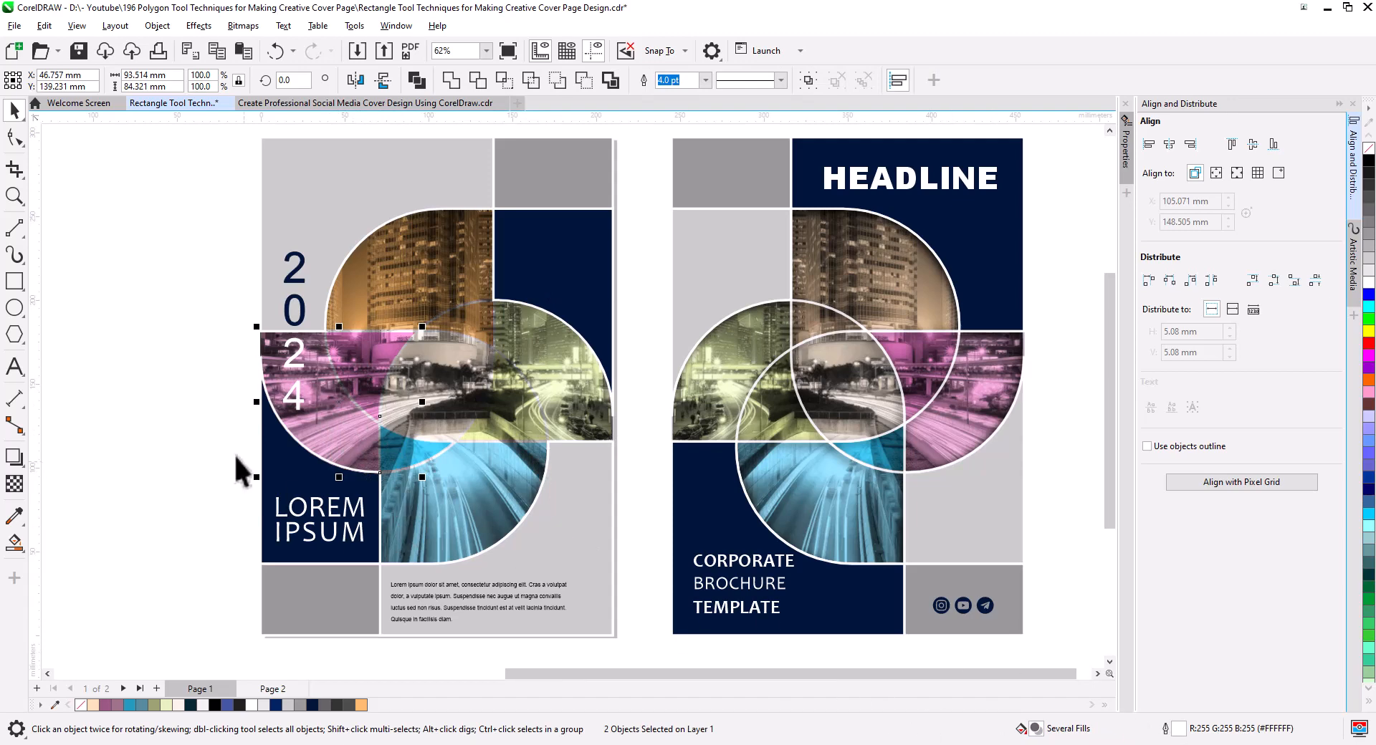
{"action": "left_click", "coordinate": [330, 419]}
{"action": "left_click_drag", "start_coordinate": [329, 421], "coordinate": [245, 389]}
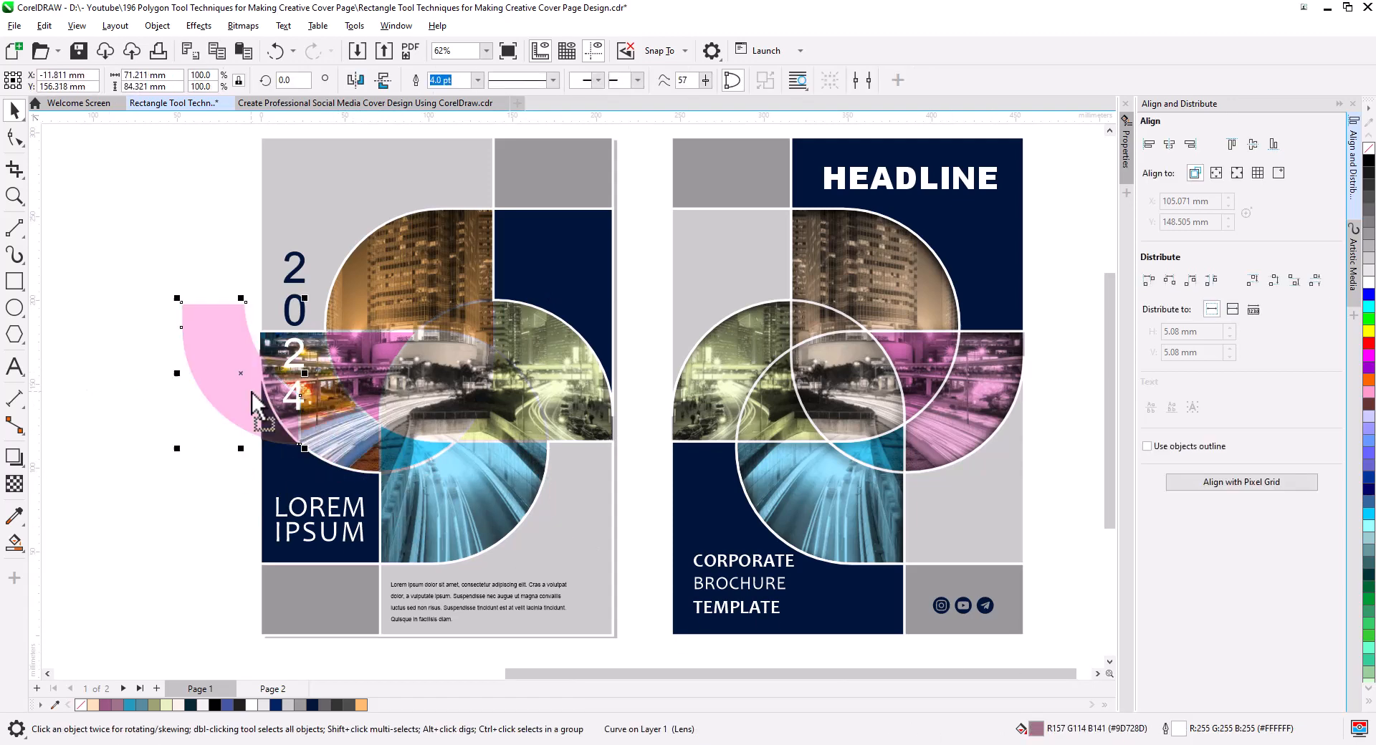
{"action": "key", "text": "ctrl+z"}
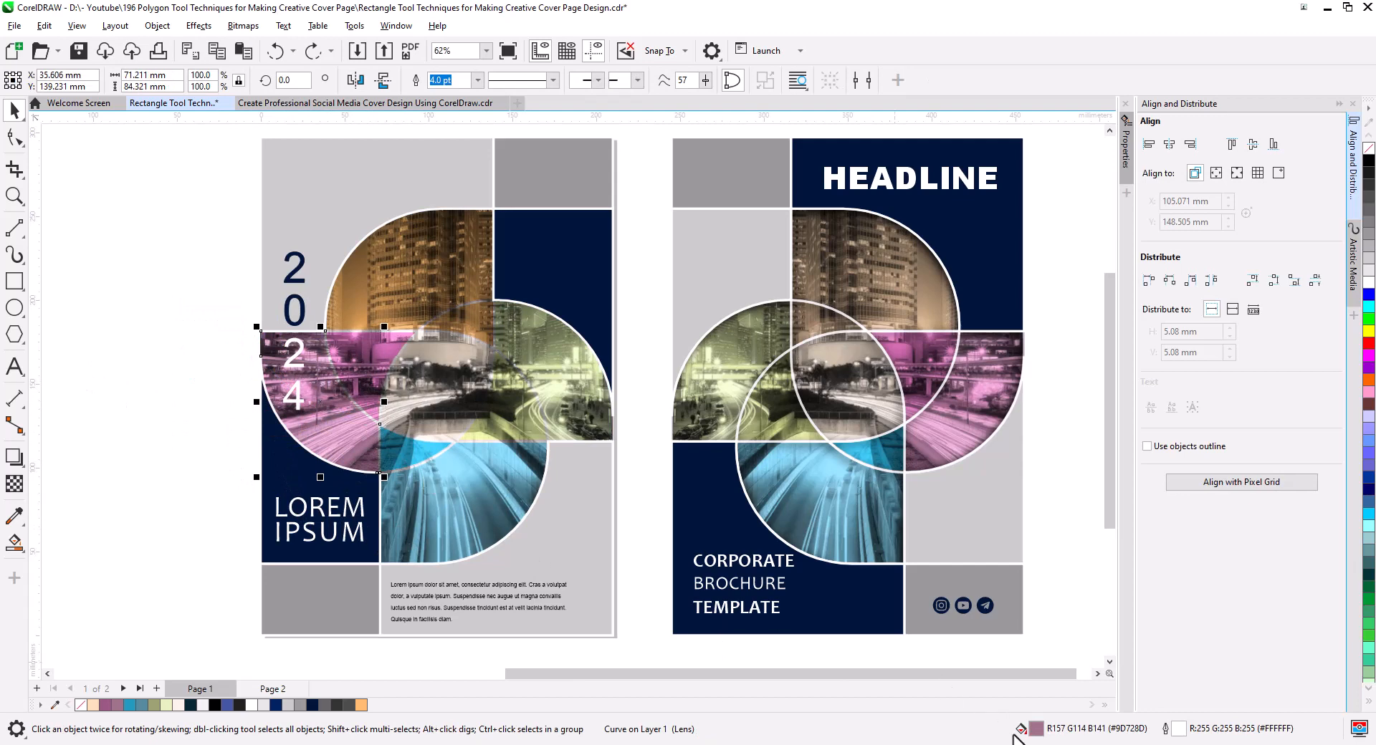
Change the fill of the front cover's large pink petal to the vivid magenta #CF3898.
{"action": "double_click", "coordinate": [1035, 729]}
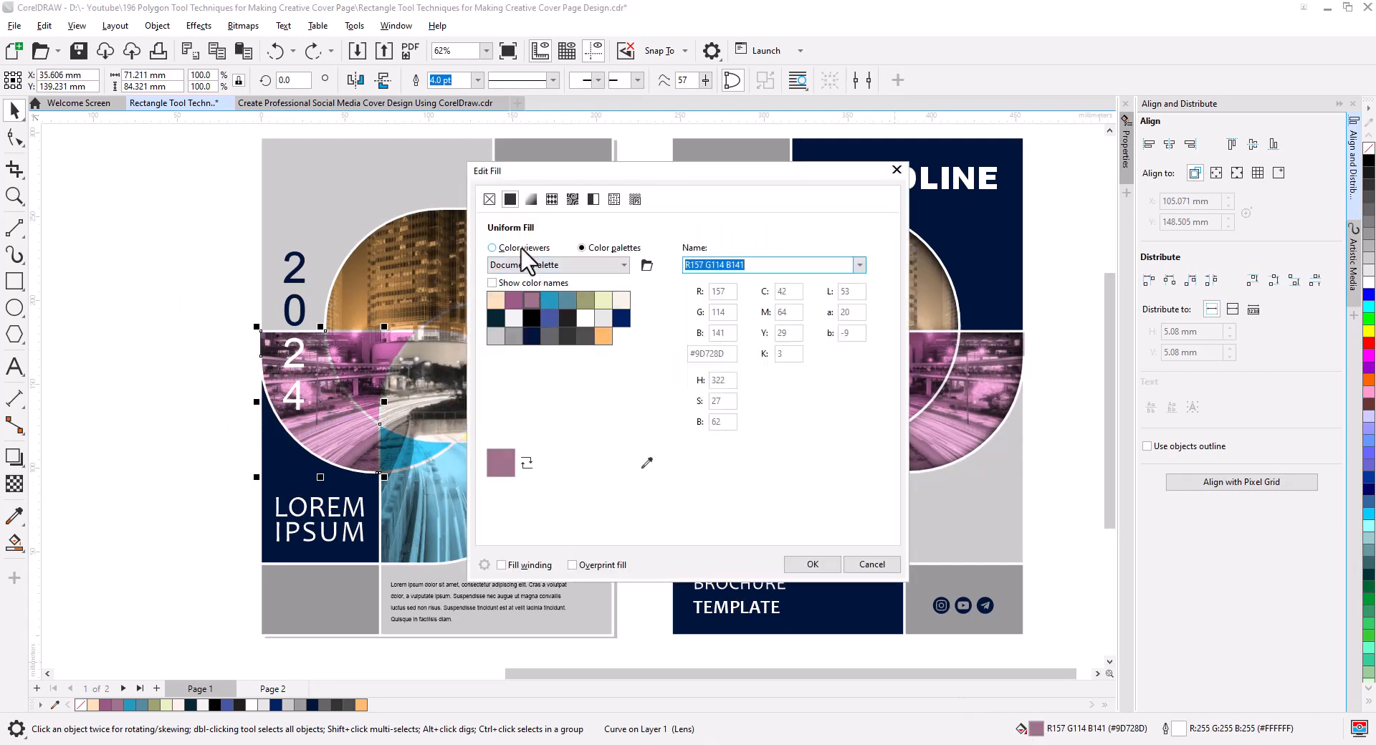
{"action": "left_click", "coordinate": [492, 247]}
{"action": "left_click_drag", "start_coordinate": [570, 324], "coordinate": [607, 311]}
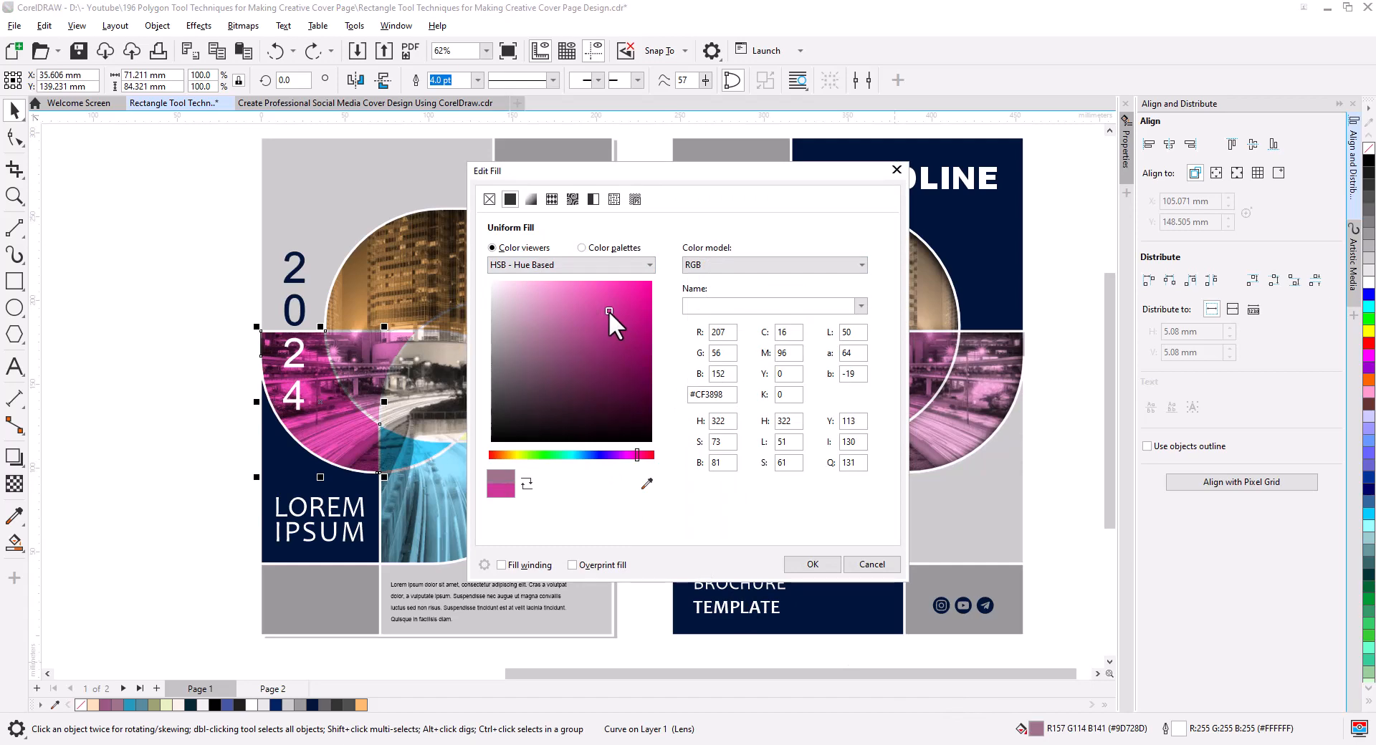
{"action": "left_click", "coordinate": [834, 564]}
{"action": "left_click", "coordinate": [187, 454]}
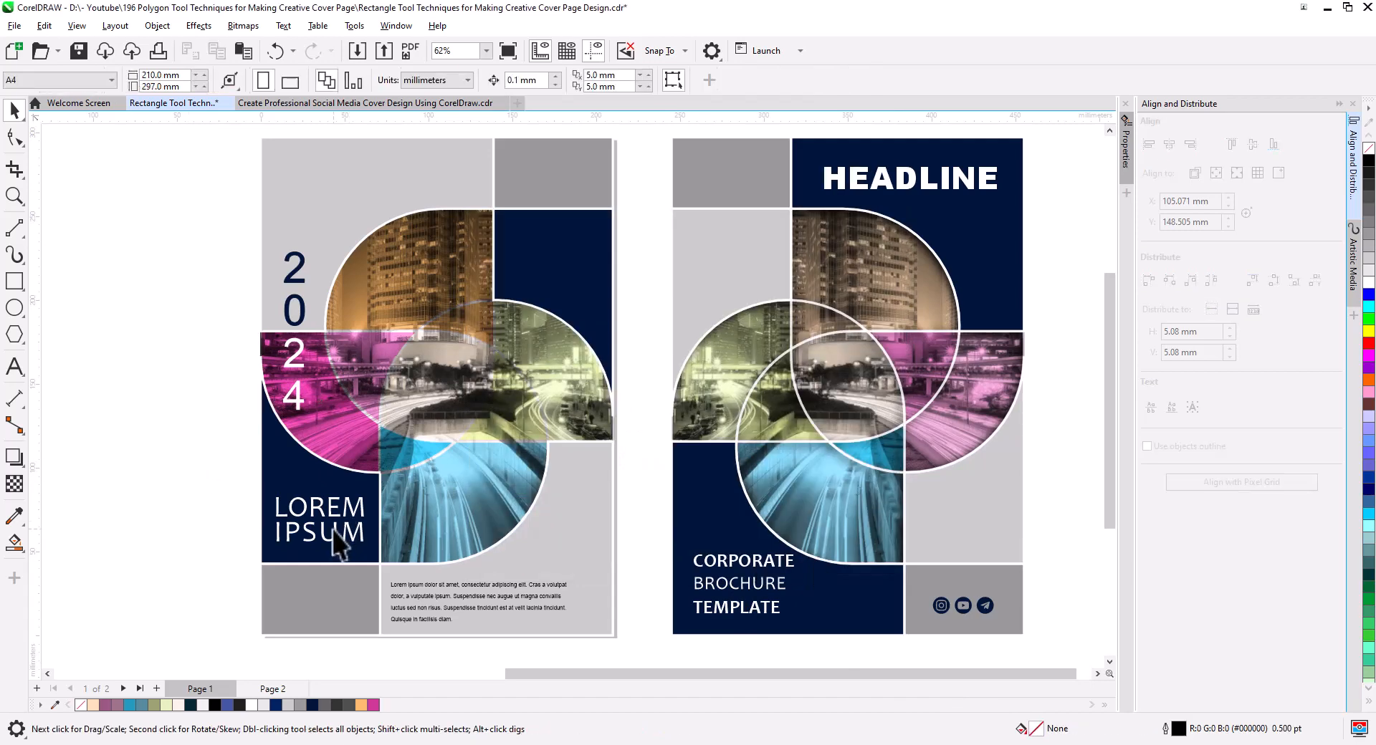
Fill the small blue overlap piece between the front cover's pink and blue petals with bright cyan #00C4FF.
{"action": "left_click", "coordinate": [404, 449]}
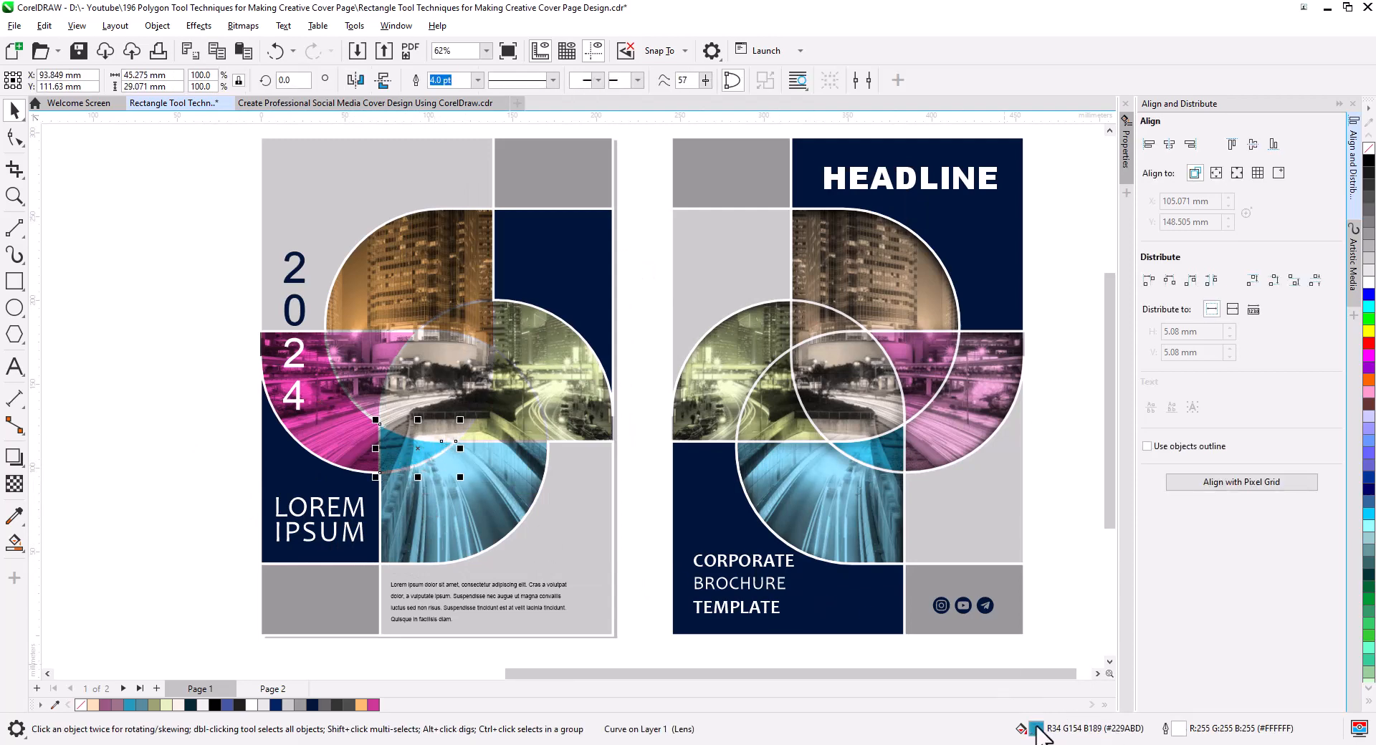
{"action": "key", "text": "shift+F11"}
{"action": "left_click", "coordinate": [520, 248]}
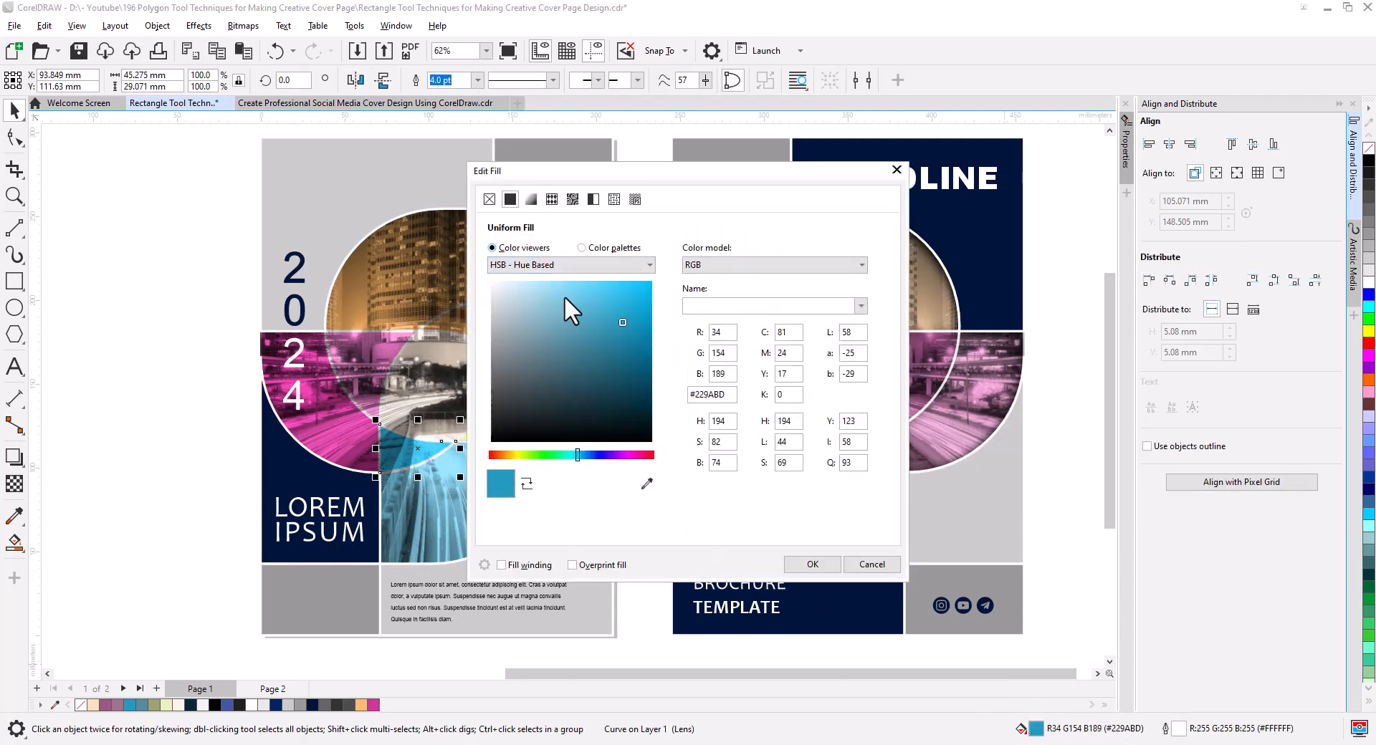
{"action": "left_click_drag", "start_coordinate": [621, 321], "coordinate": [655, 282]}
{"action": "left_click", "coordinate": [812, 564]}
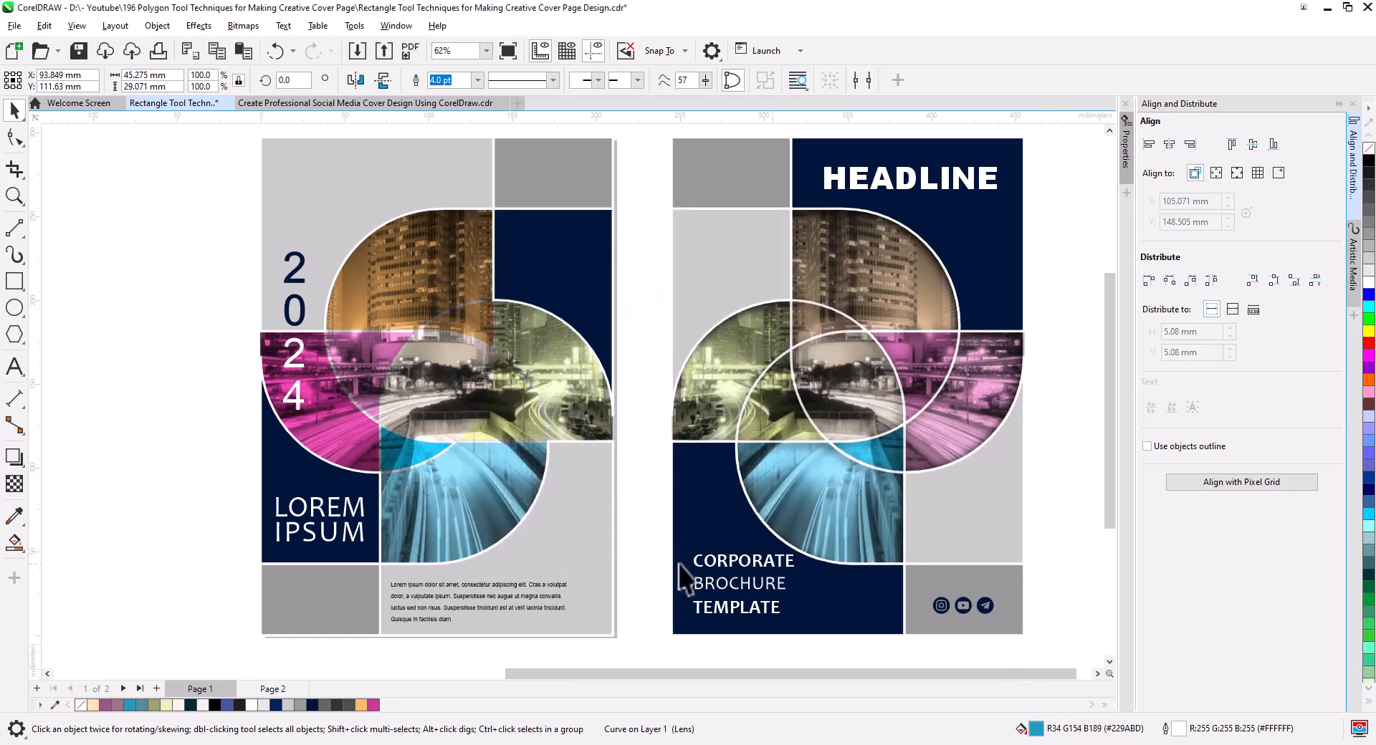
Apply cyan #00C4FF to the front cover's large blue petal and magenta #CF3898 to the pink petal's overlap piece.
{"action": "left_click", "coordinate": [438, 485]}
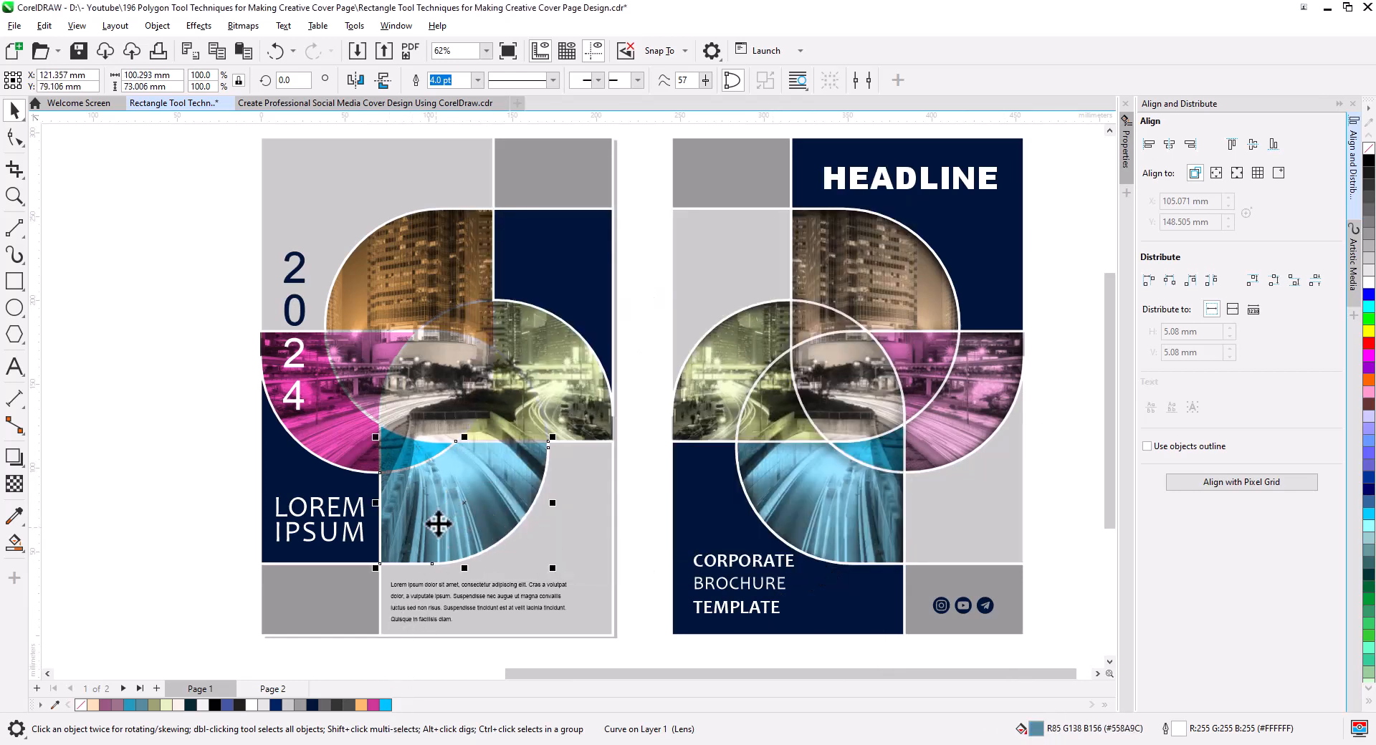
{"action": "left_click_drag", "start_coordinate": [385, 705], "coordinate": [445, 501]}
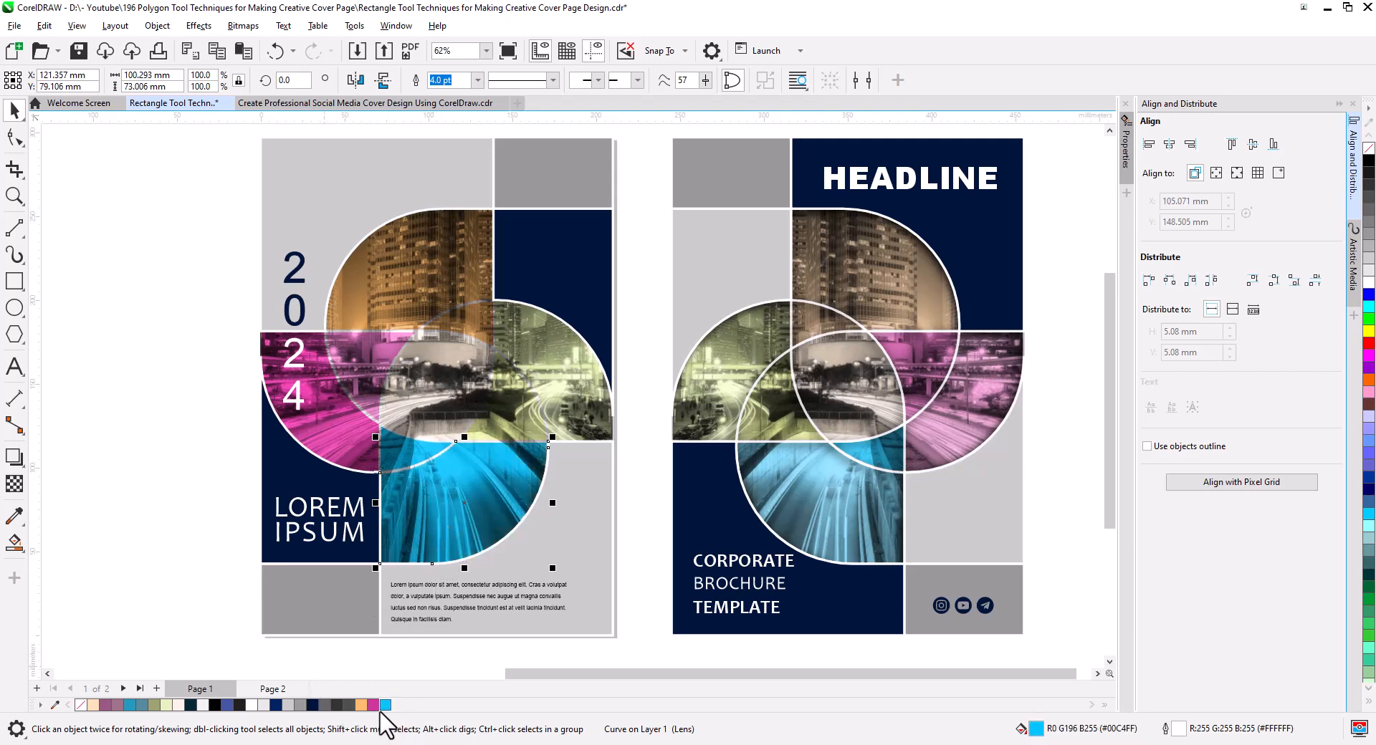
{"action": "left_click_drag", "start_coordinate": [371, 704], "coordinate": [360, 362]}
Fill the front cover's pale green petal and its overlap piece with vivid lime #D8FC49.
{"action": "left_click", "coordinate": [574, 397]}
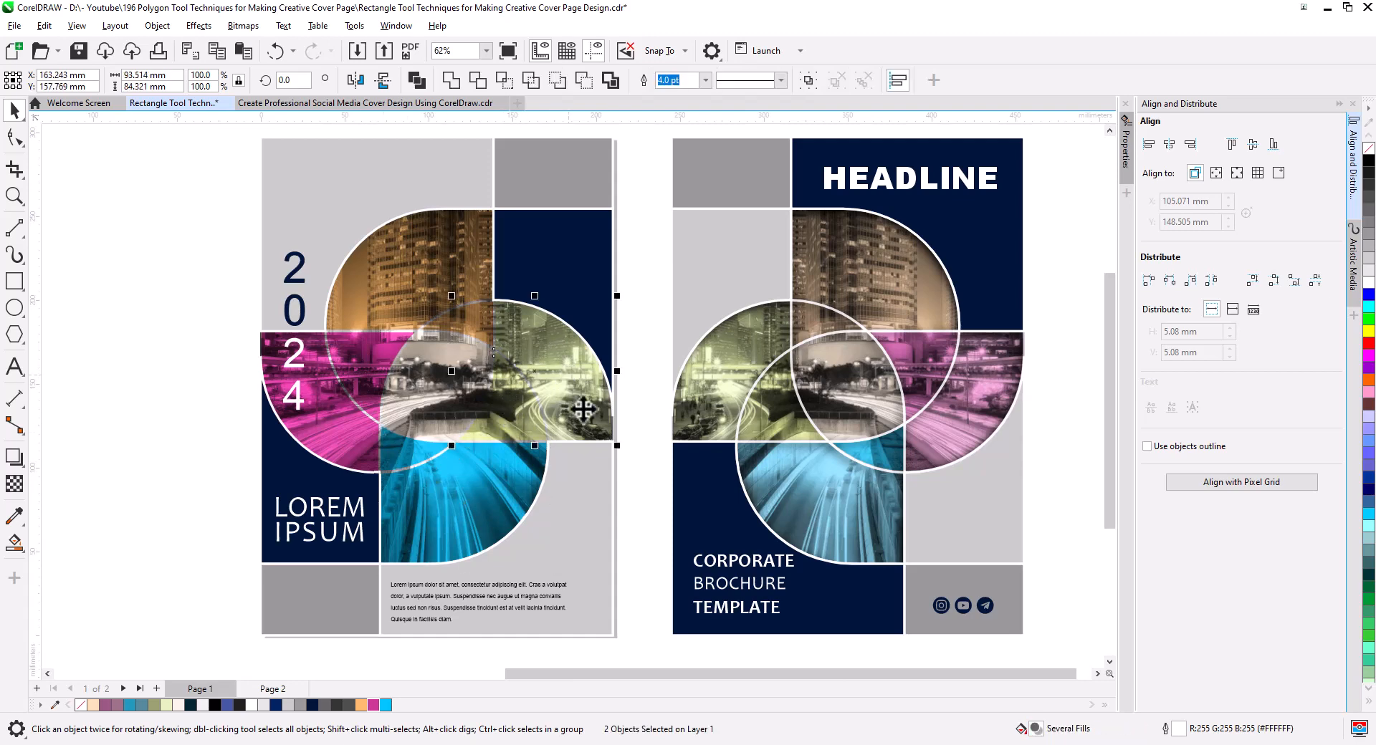
{"action": "double_click", "coordinate": [1032, 731]}
{"action": "left_click", "coordinate": [518, 248]}
{"action": "left_click_drag", "start_coordinate": [638, 195], "coordinate": [773, 229]}
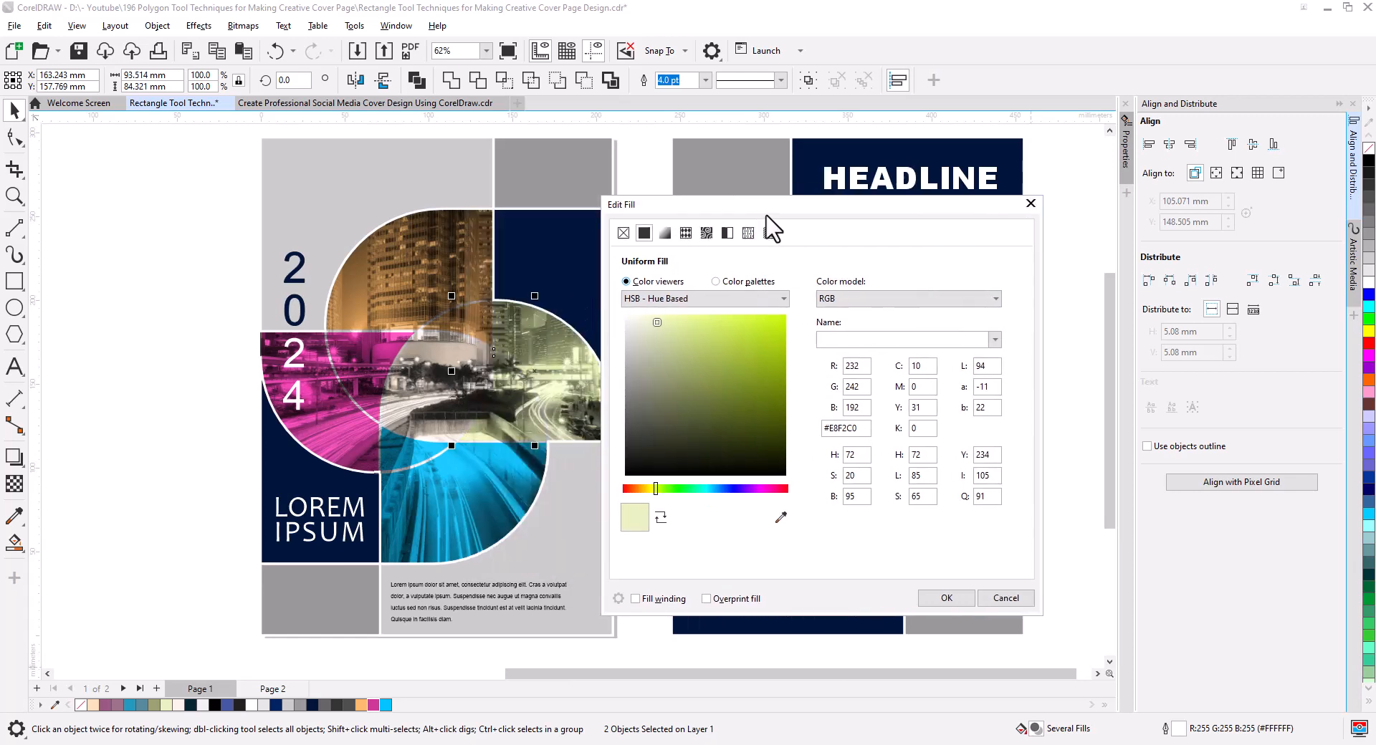
{"action": "left_click_drag", "start_coordinate": [772, 359], "coordinate": [850, 351]}
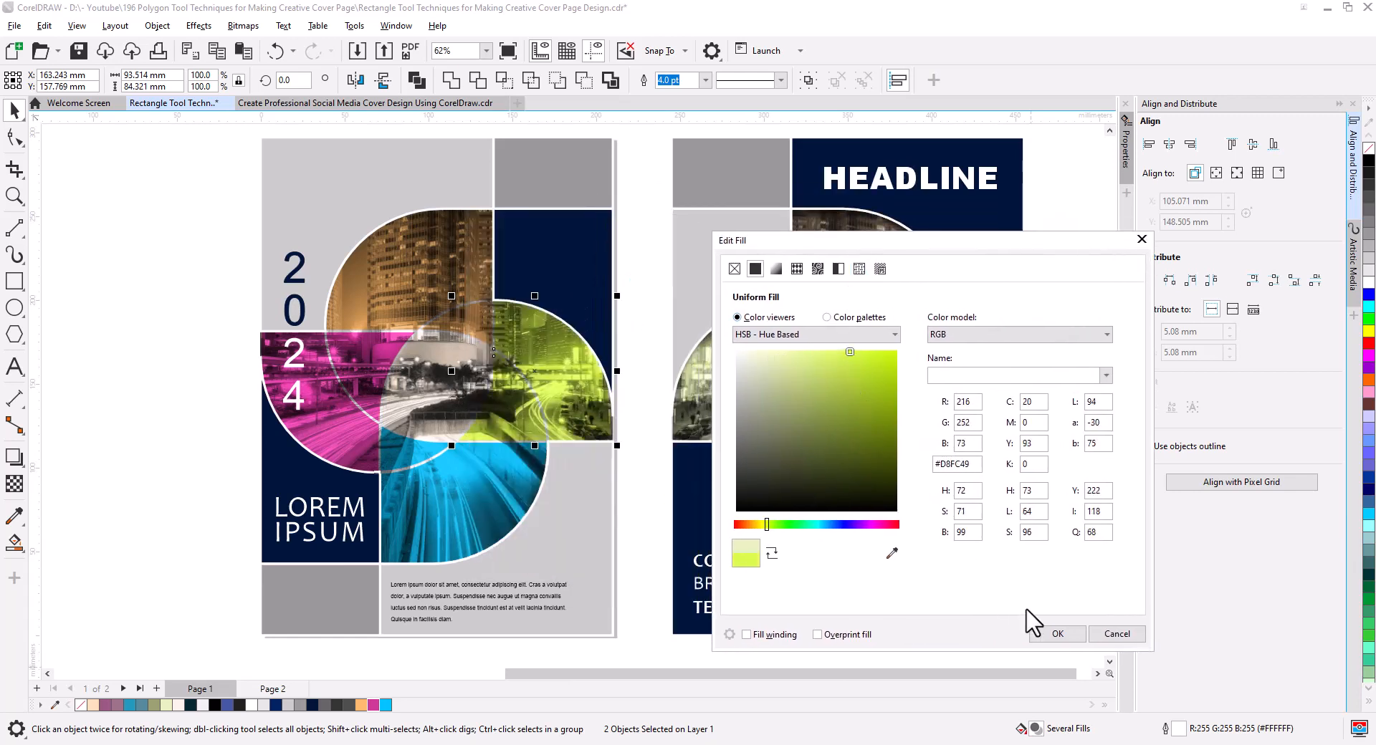
{"action": "left_click", "coordinate": [1061, 635]}
{"action": "left_click", "coordinate": [214, 411]}
Change the fill of the front cover's central pinwheel shape to white #FFFFFF.
{"action": "left_click", "coordinate": [461, 395]}
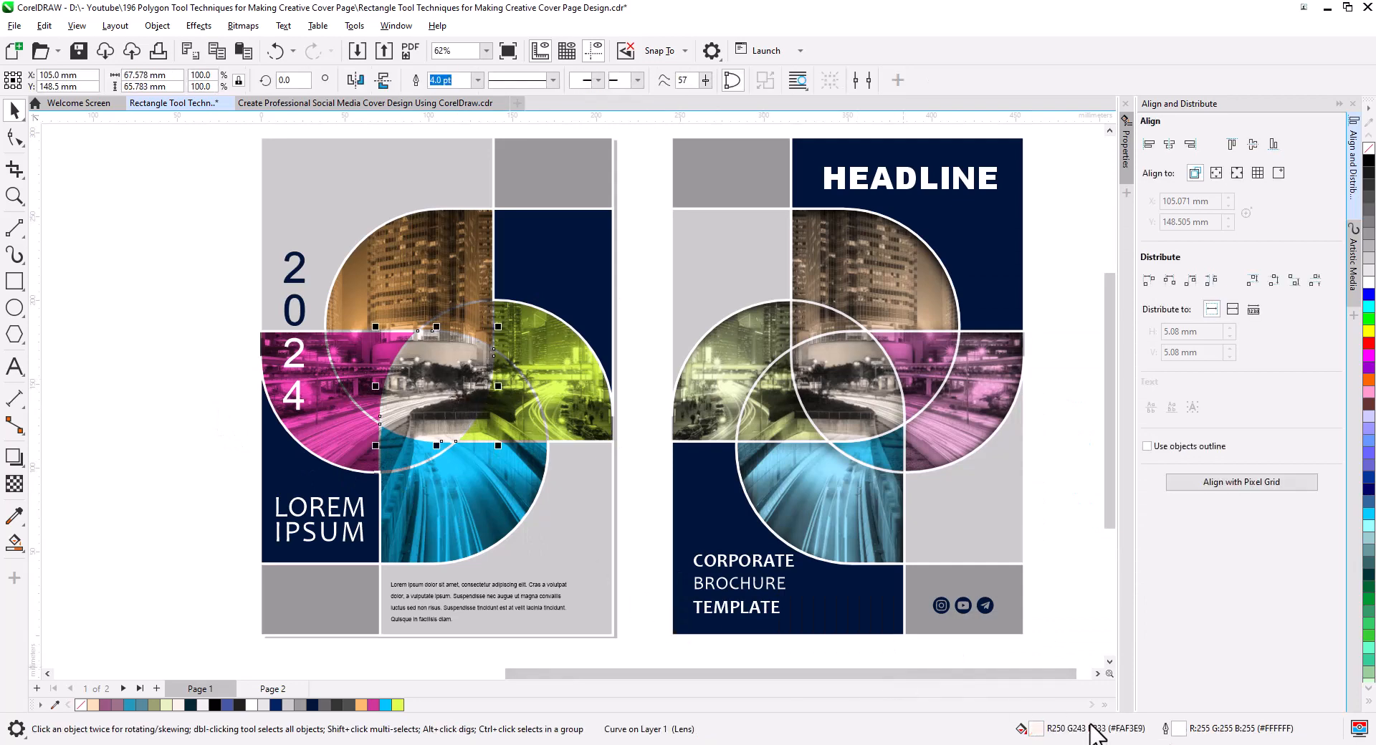
{"action": "double_click", "coordinate": [1037, 728]}
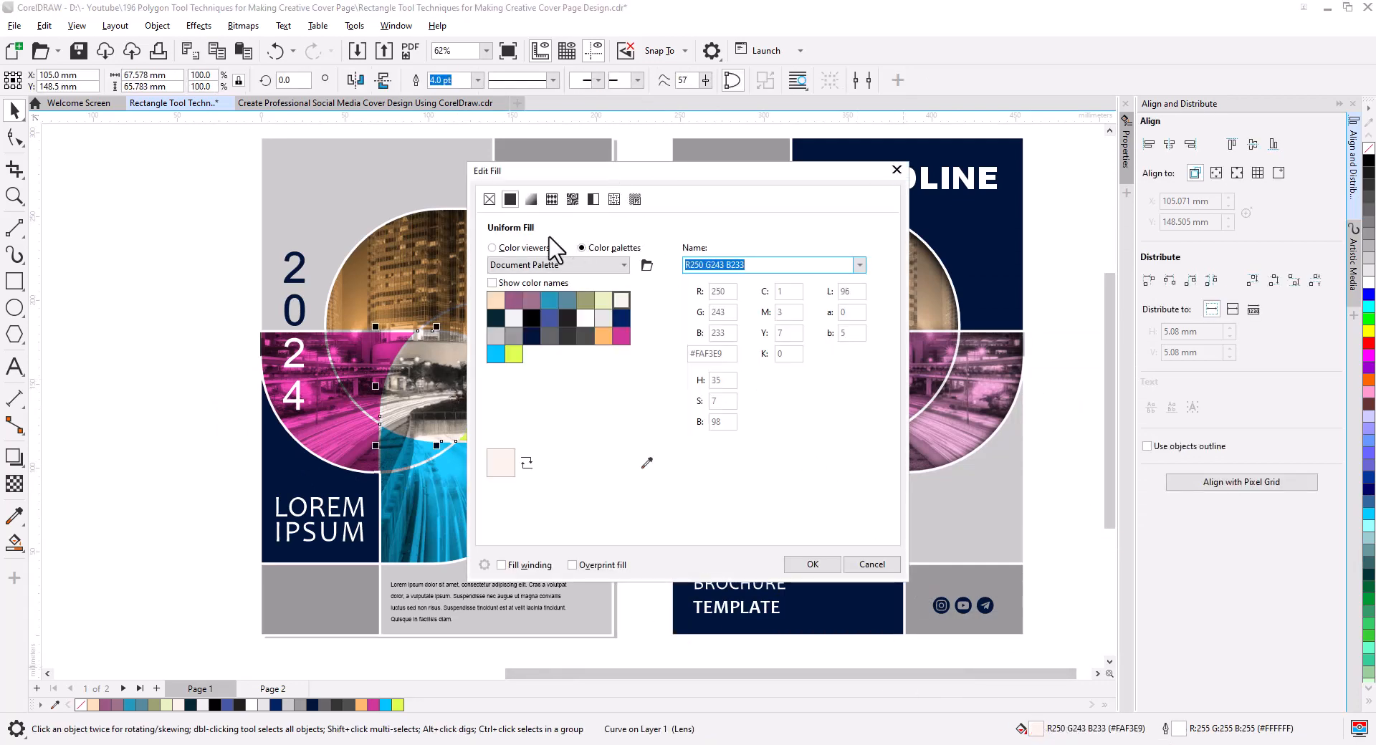
{"action": "left_click_drag", "start_coordinate": [616, 172], "coordinate": [762, 200]}
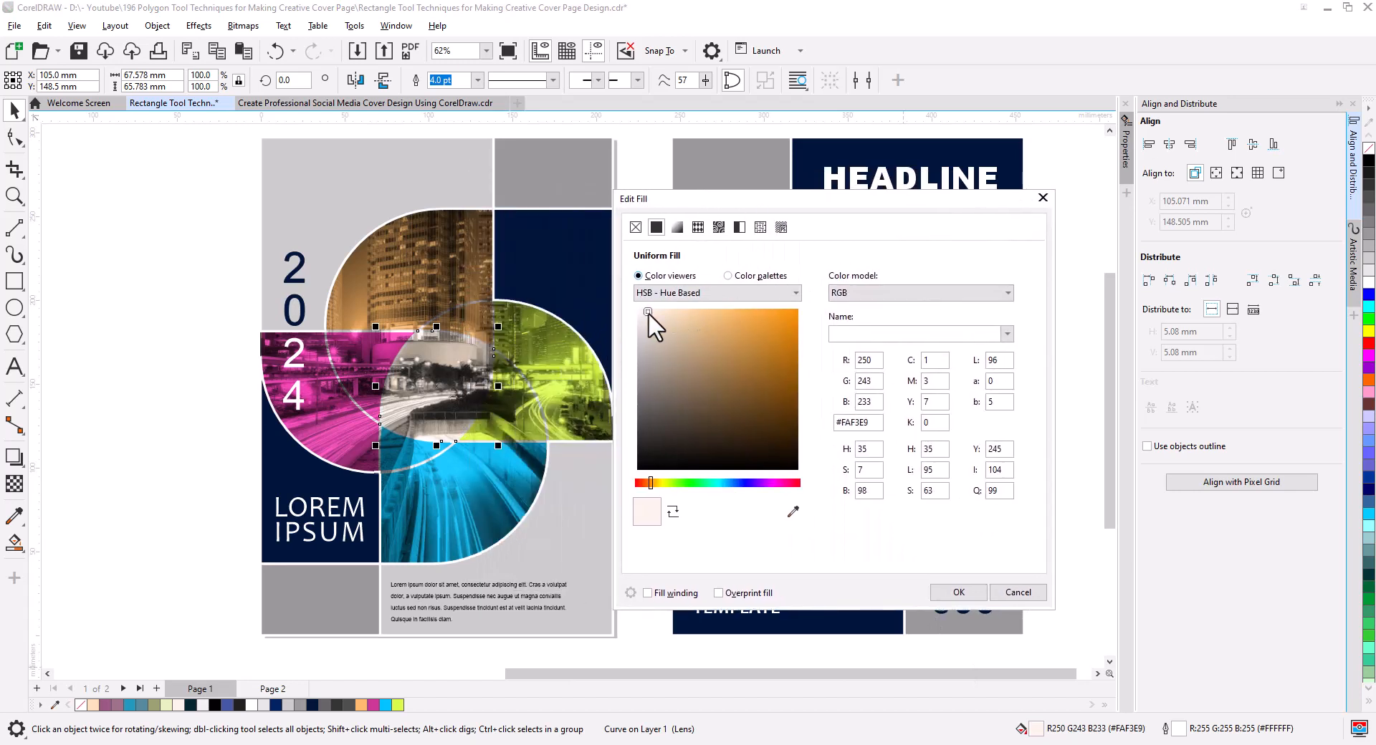
{"action": "left_click_drag", "start_coordinate": [647, 312], "coordinate": [635, 308]}
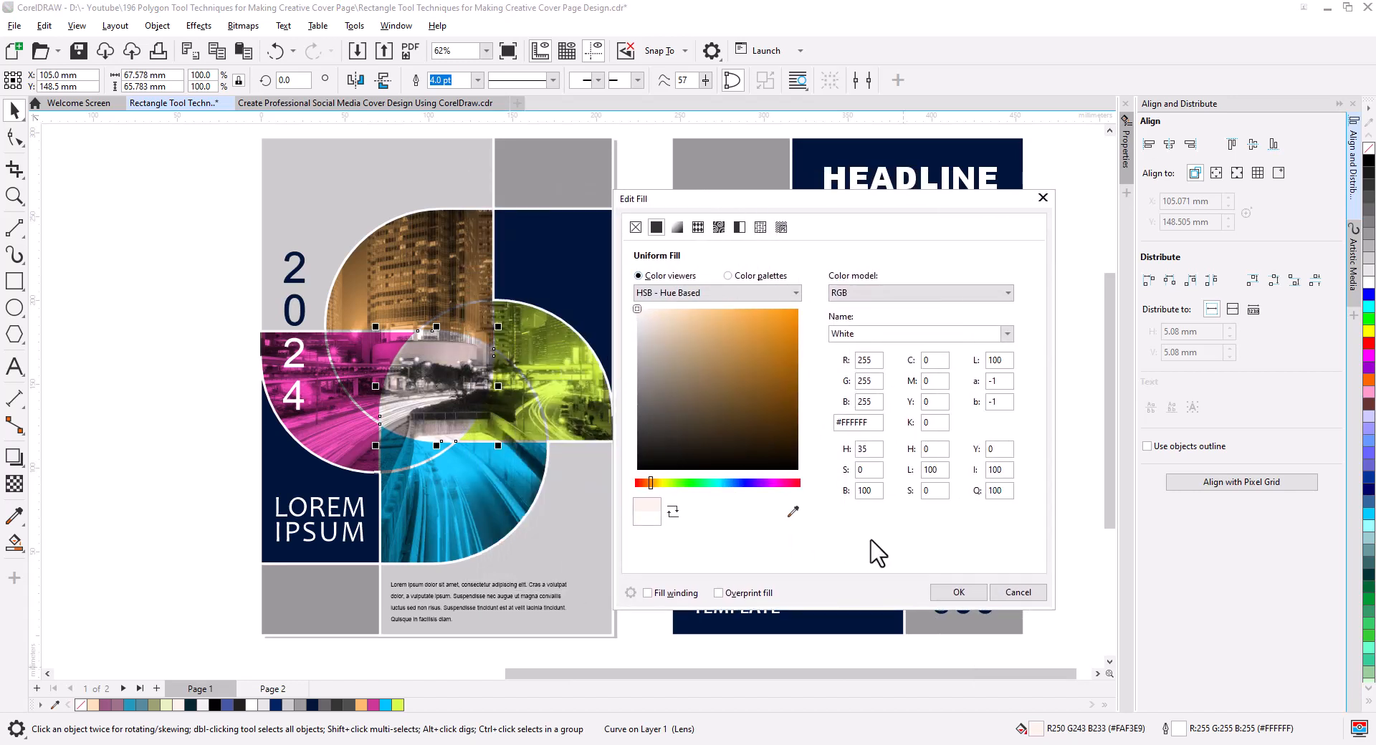
{"action": "left_click", "coordinate": [954, 593]}
{"action": "left_click", "coordinate": [209, 446]}
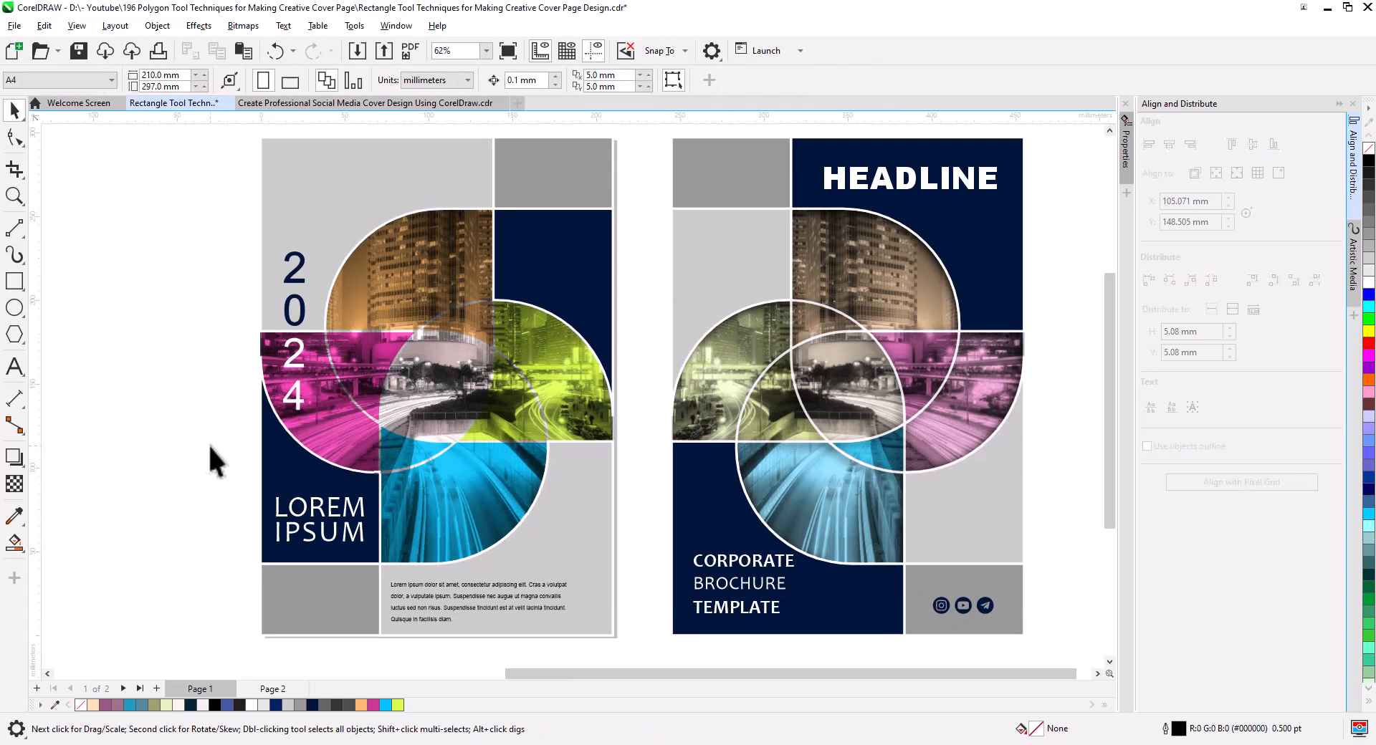
Paste the white-outlined pinwheel group onto the front cover and give it an inner shadow directed diagonally down to the right.
{"action": "key", "text": "ctrl+v"}
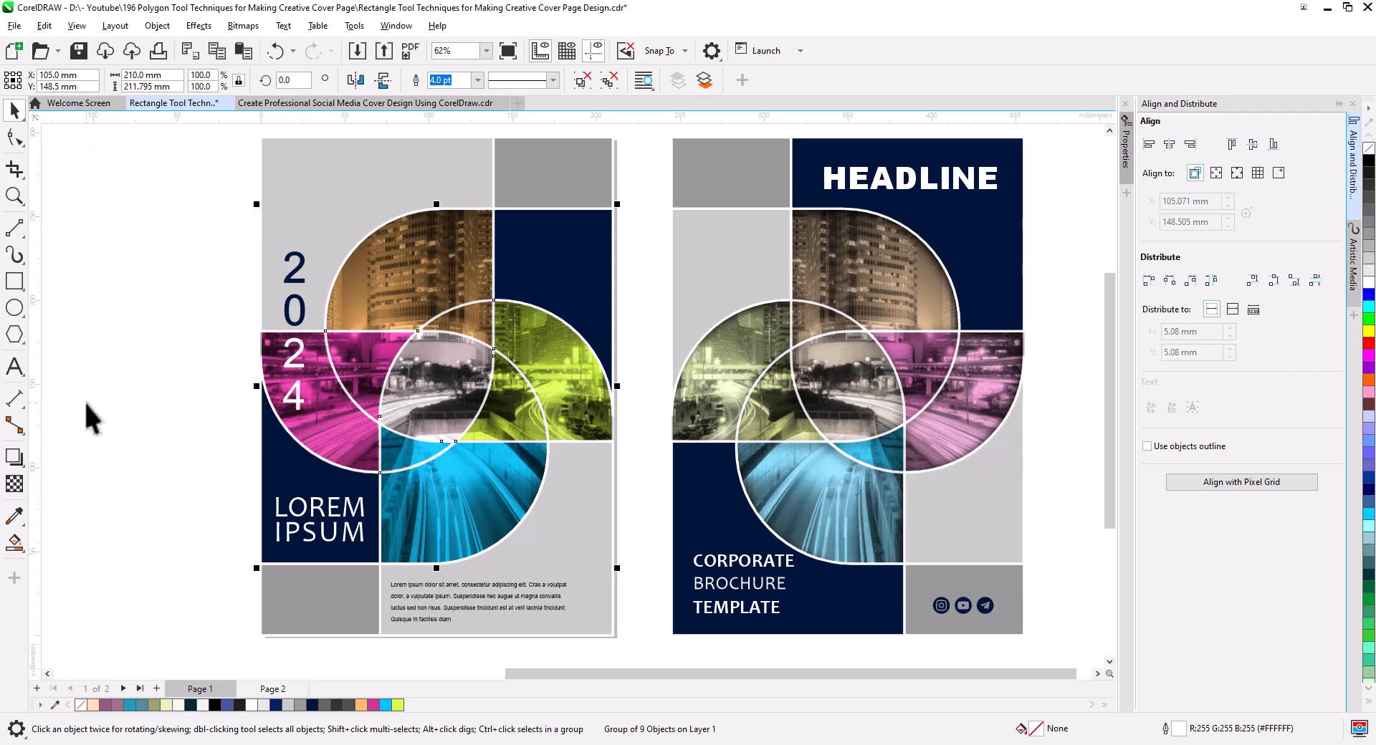
{"action": "left_click", "coordinate": [14, 456]}
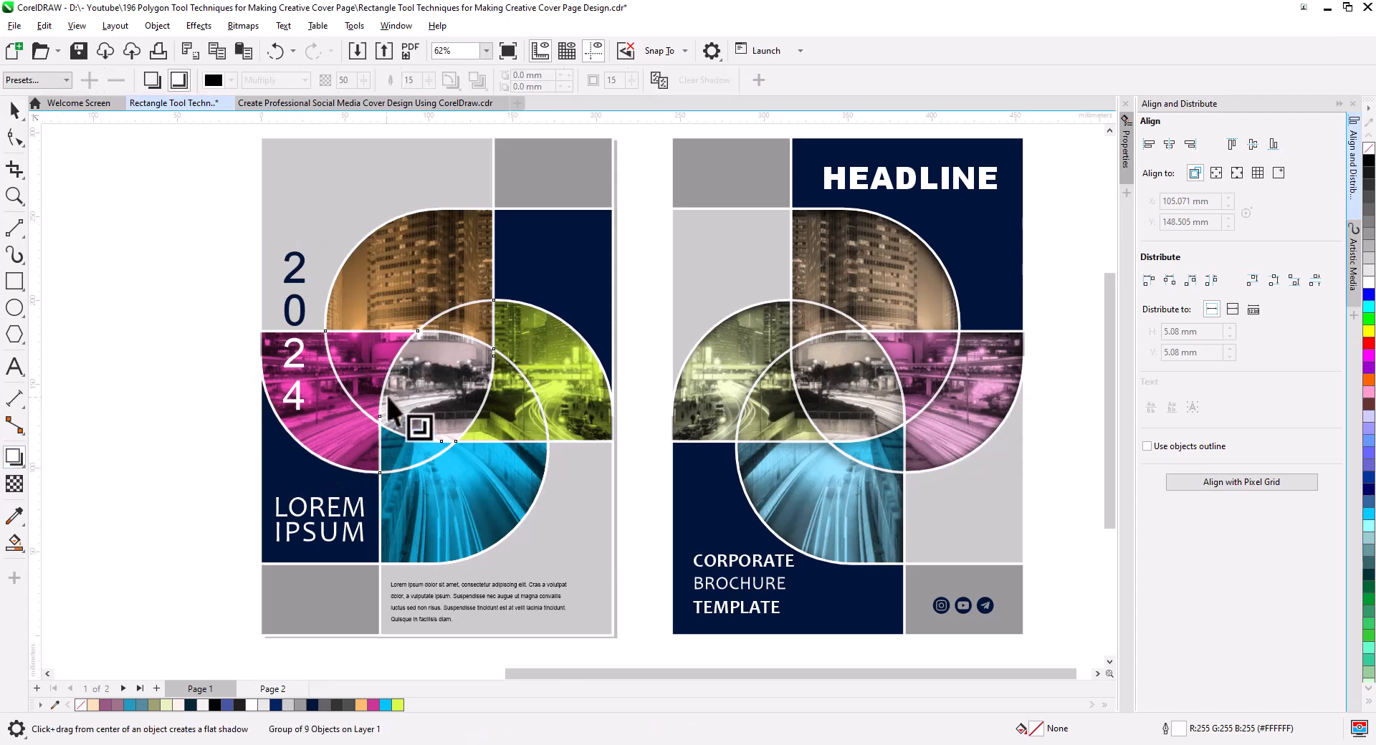
{"action": "left_click_drag", "start_coordinate": [436, 387], "coordinate": [584, 571]}
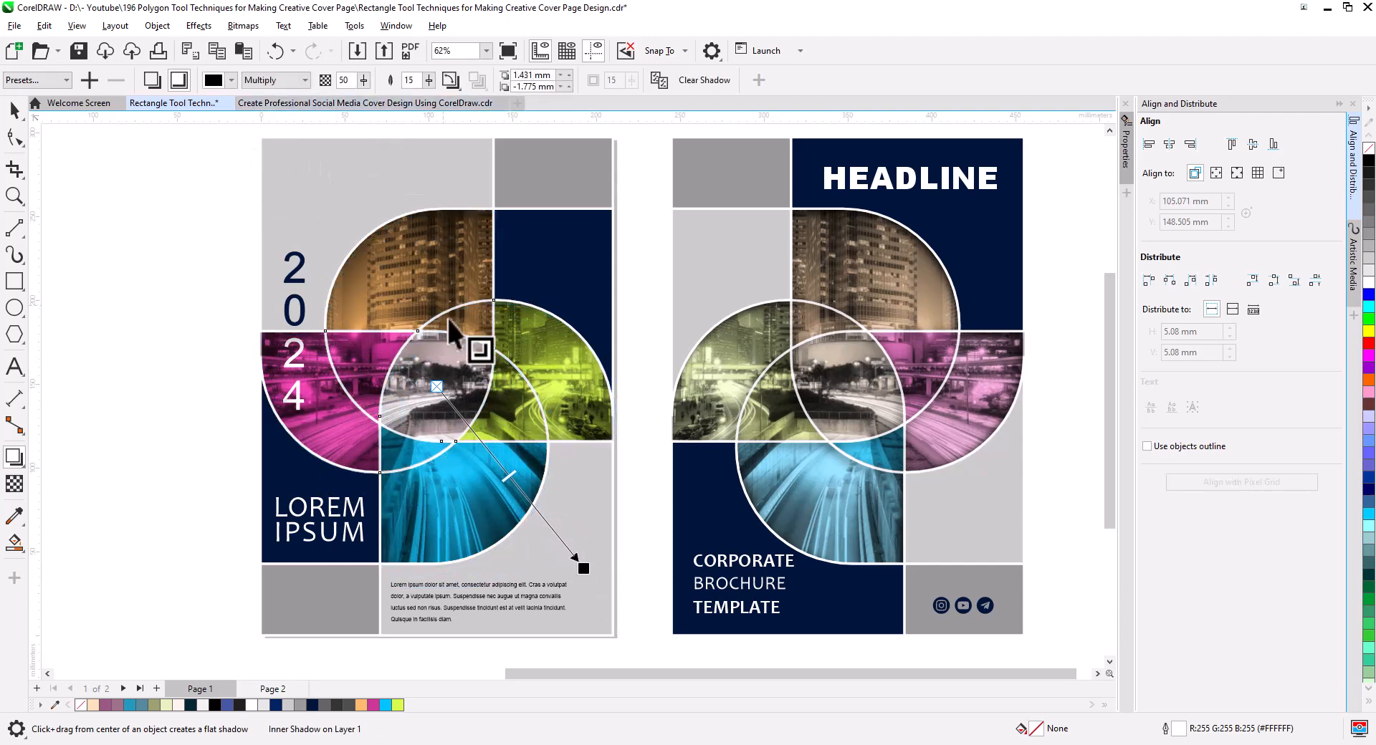
Set the pinwheel inner shadow's feather to 5 and opacity to 100, with an offset of about 3.5 mm and -4.3 mm.
{"action": "left_click", "coordinate": [408, 80]}
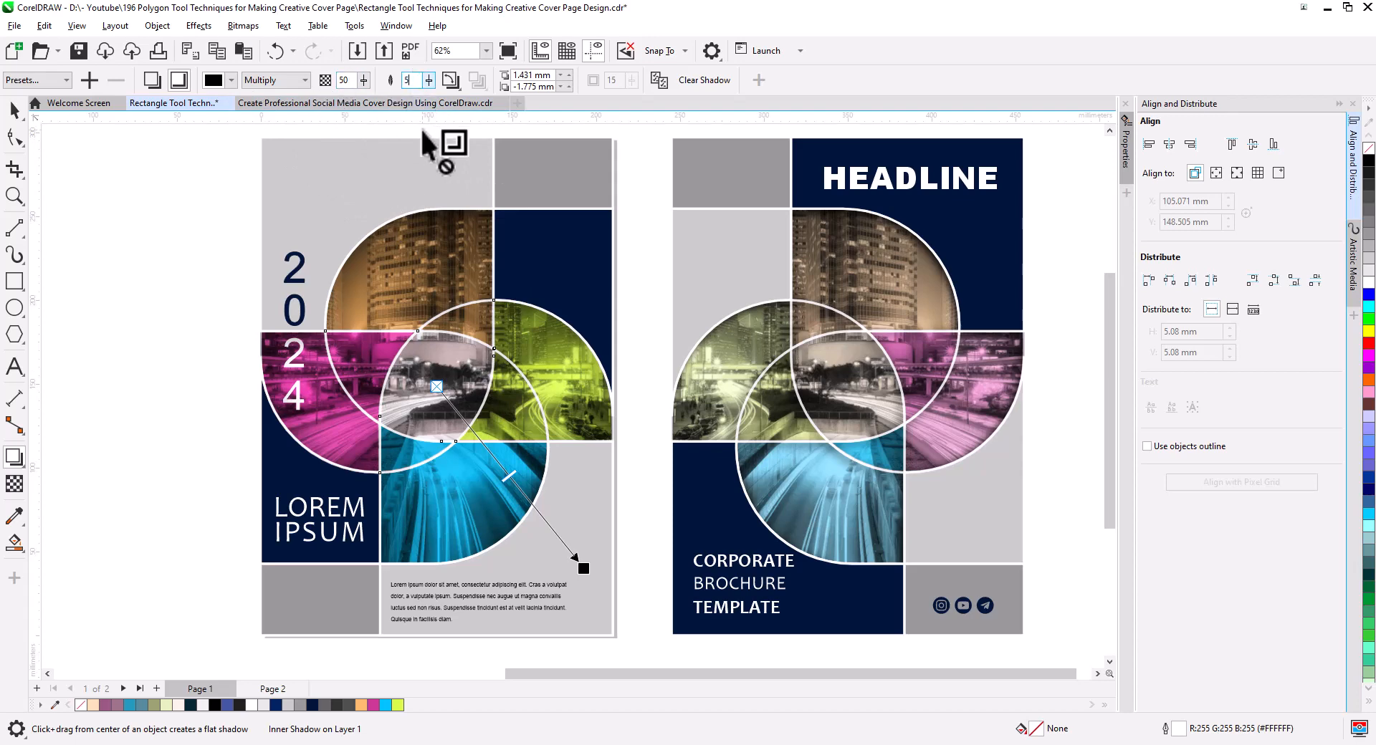
{"action": "type", "text": "5"}
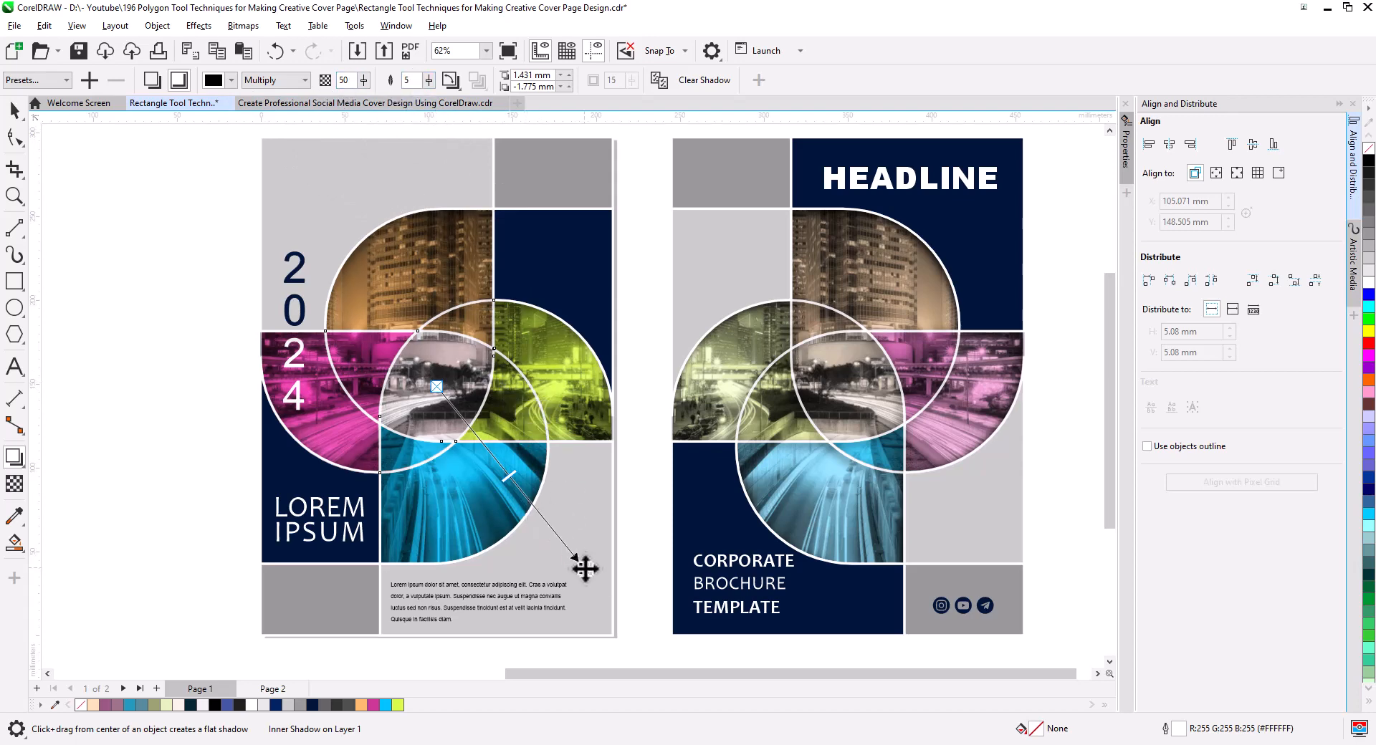
{"action": "left_click_drag", "start_coordinate": [585, 568], "coordinate": [583, 566]}
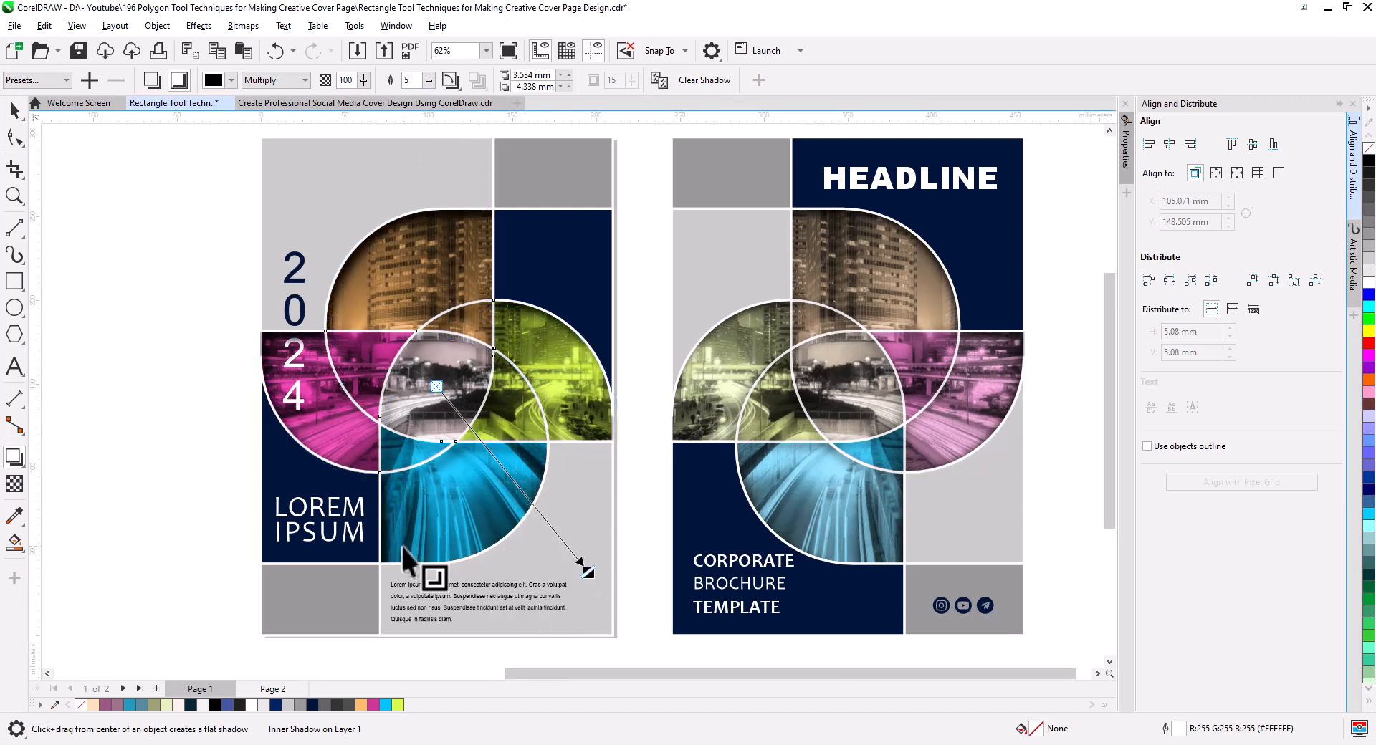
{"action": "left_click", "coordinate": [12, 107]}
{"action": "left_click", "coordinate": [488, 465]}
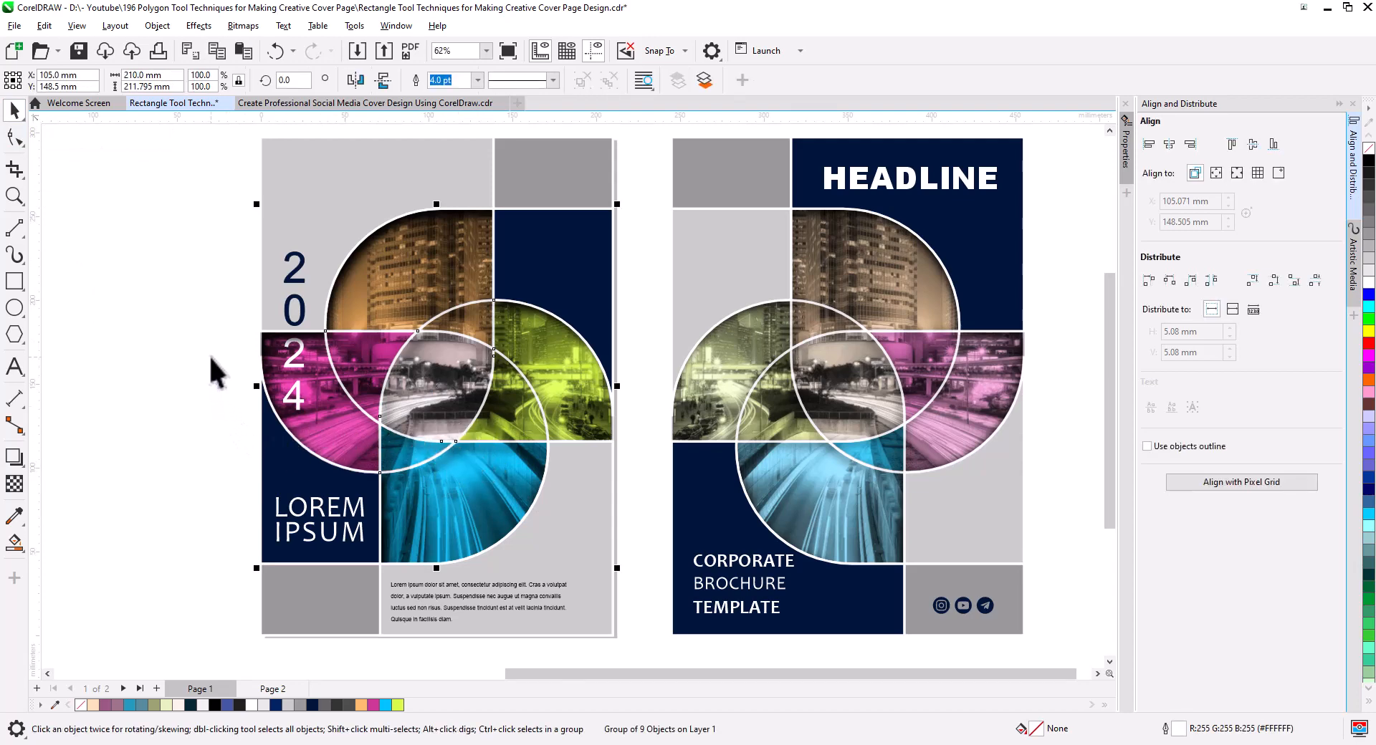
{"action": "left_click", "coordinate": [213, 412]}
Duplicate the front cover's pinwheel and navy blocks without the text beside the back cover, and mirror the copy horizontally.
{"action": "scroll", "coordinate": [424, 440], "scroll_direction": "down", "scroll_amount": 1}
{"action": "left_click_drag", "start_coordinate": [506, 495], "coordinate": [490, 470]}
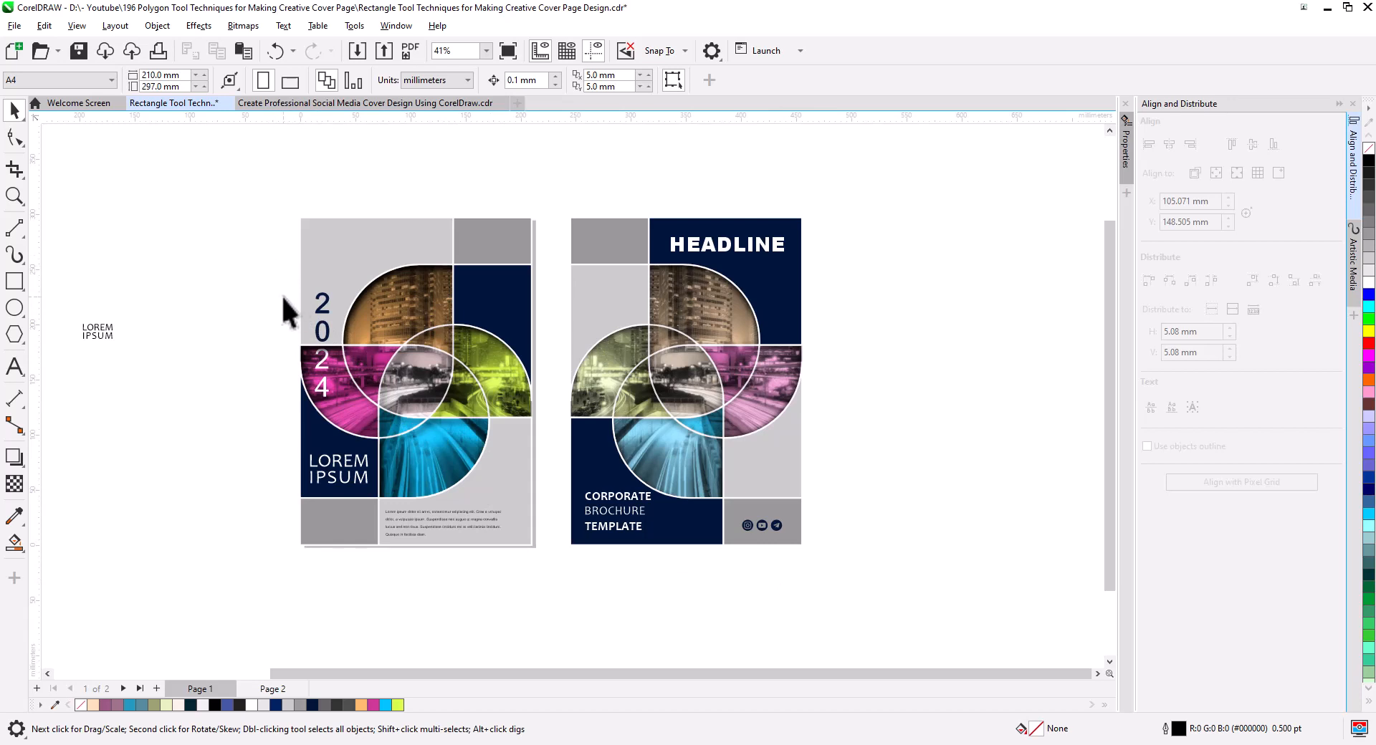
{"action": "left_click_drag", "start_coordinate": [345, 342], "coordinate": [564, 509]}
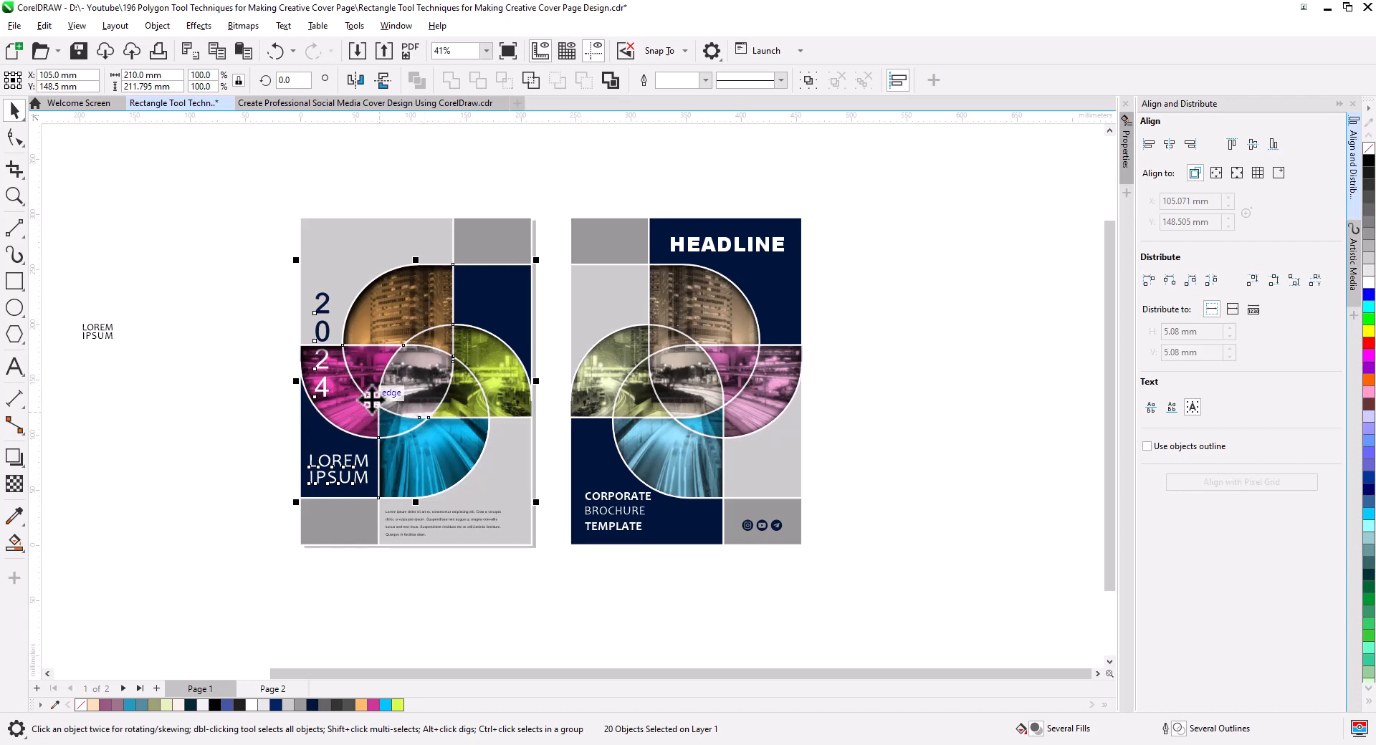
{"action": "left_click_drag", "start_coordinate": [279, 282], "coordinate": [340, 407]}
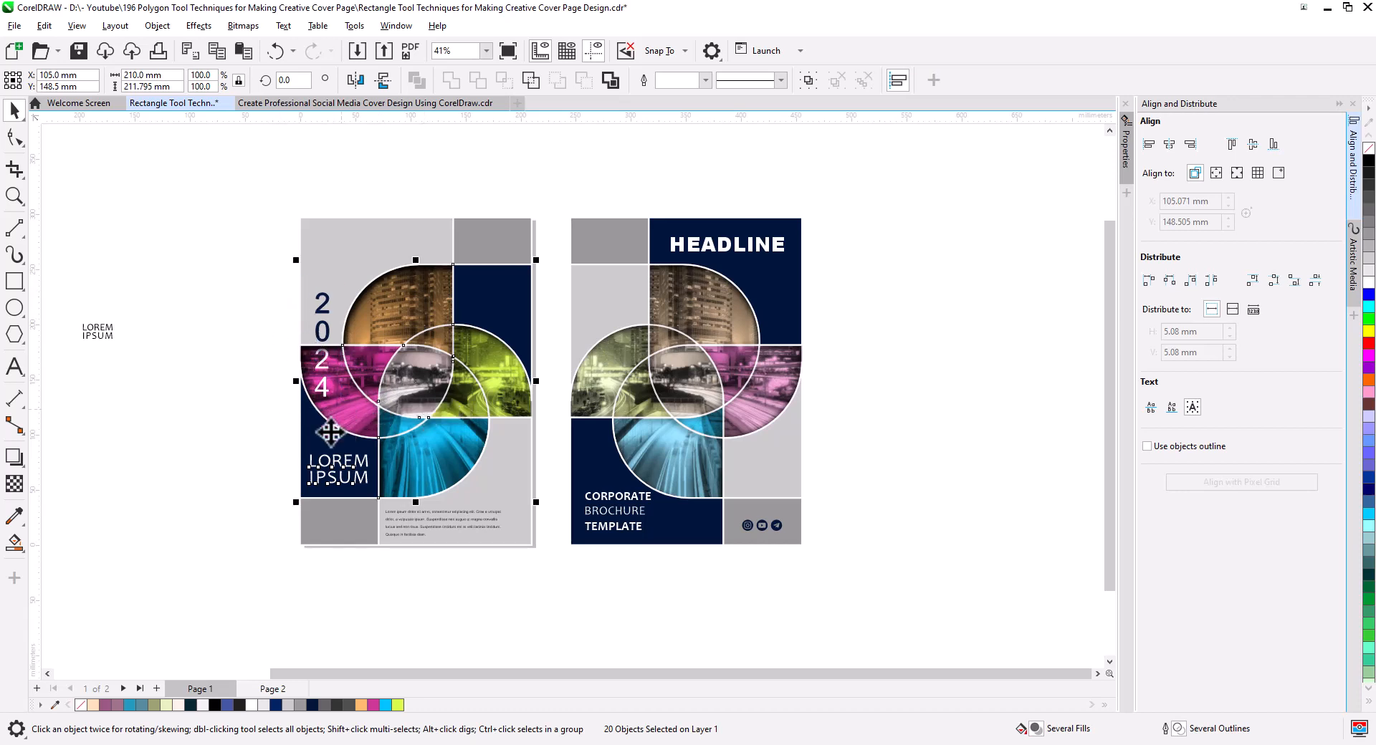
{"action": "left_click", "coordinate": [336, 467], "text": "shift"}
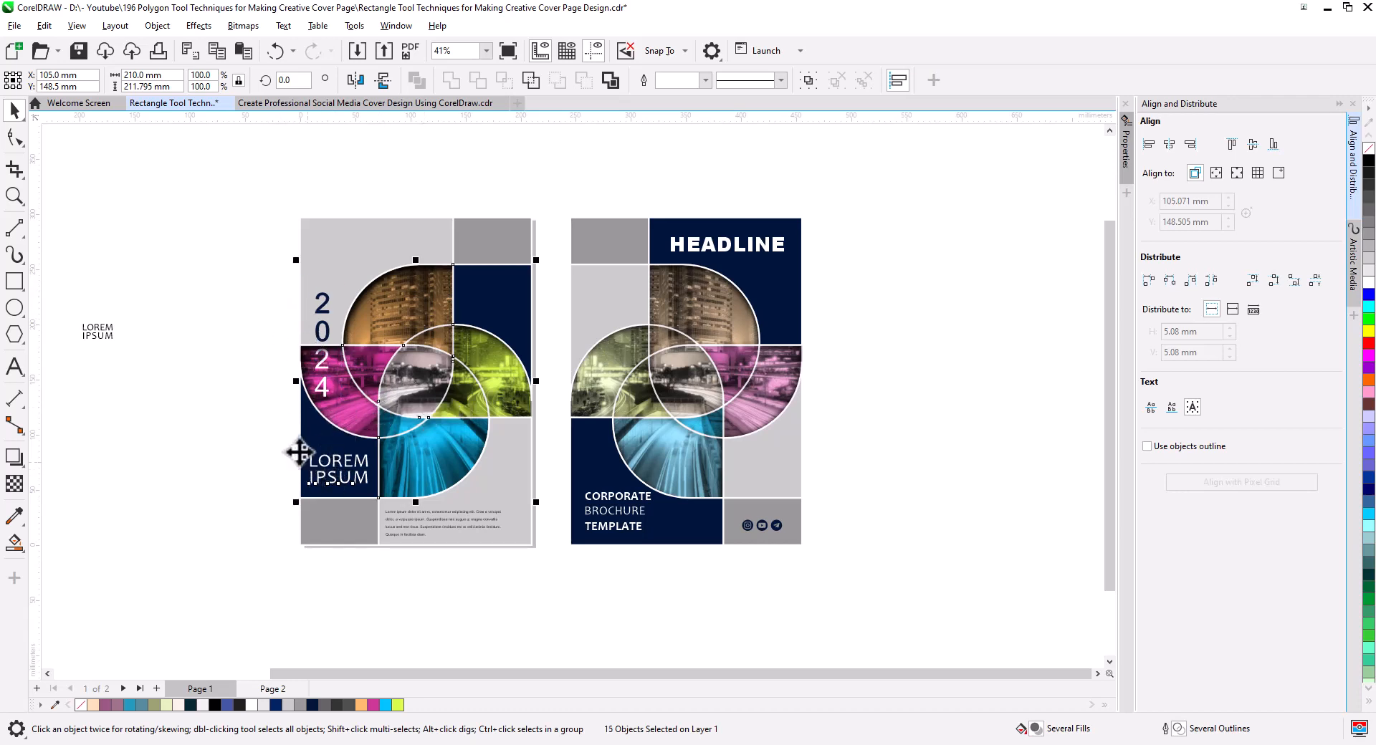
{"action": "left_click", "coordinate": [350, 484], "text": "shift"}
{"action": "left_click_drag", "start_coordinate": [436, 418], "coordinate": [923, 412]}
{"action": "left_click", "coordinate": [949, 439]}
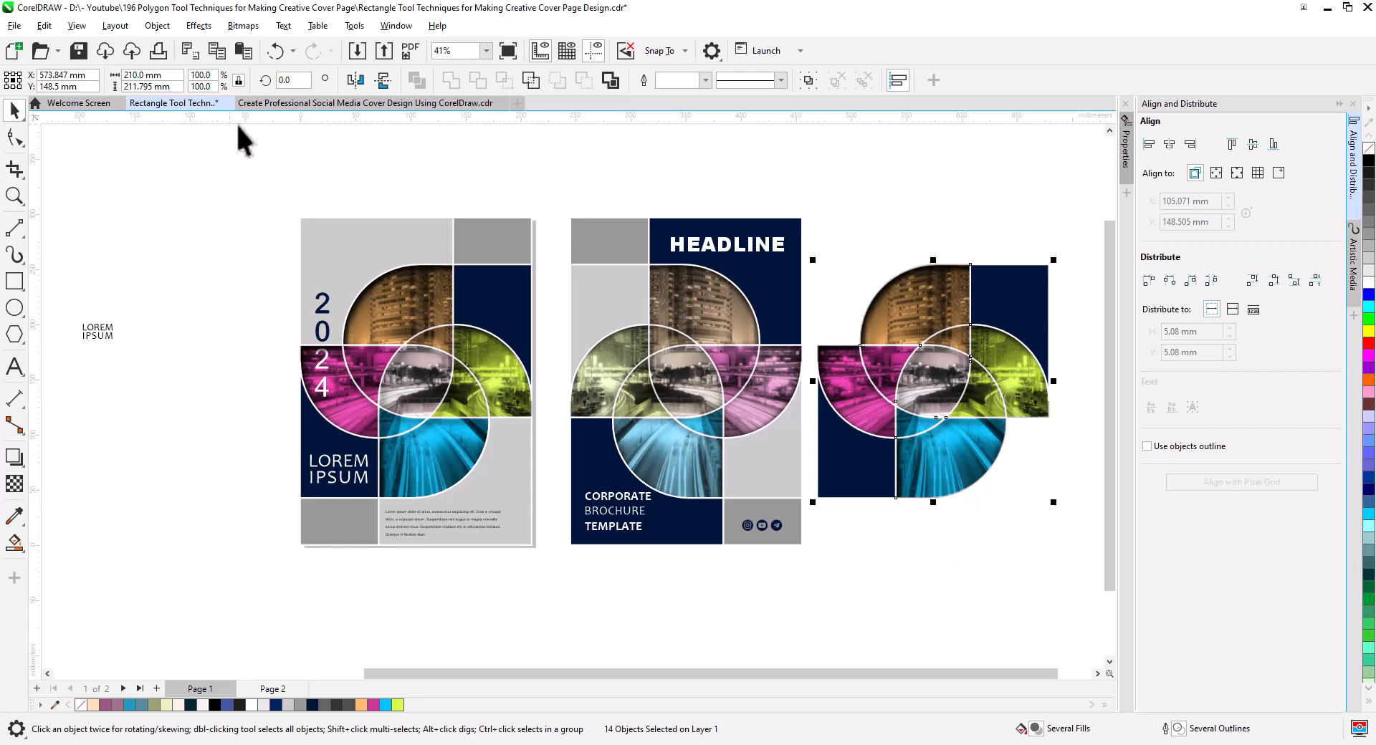
{"action": "left_click", "coordinate": [356, 79]}
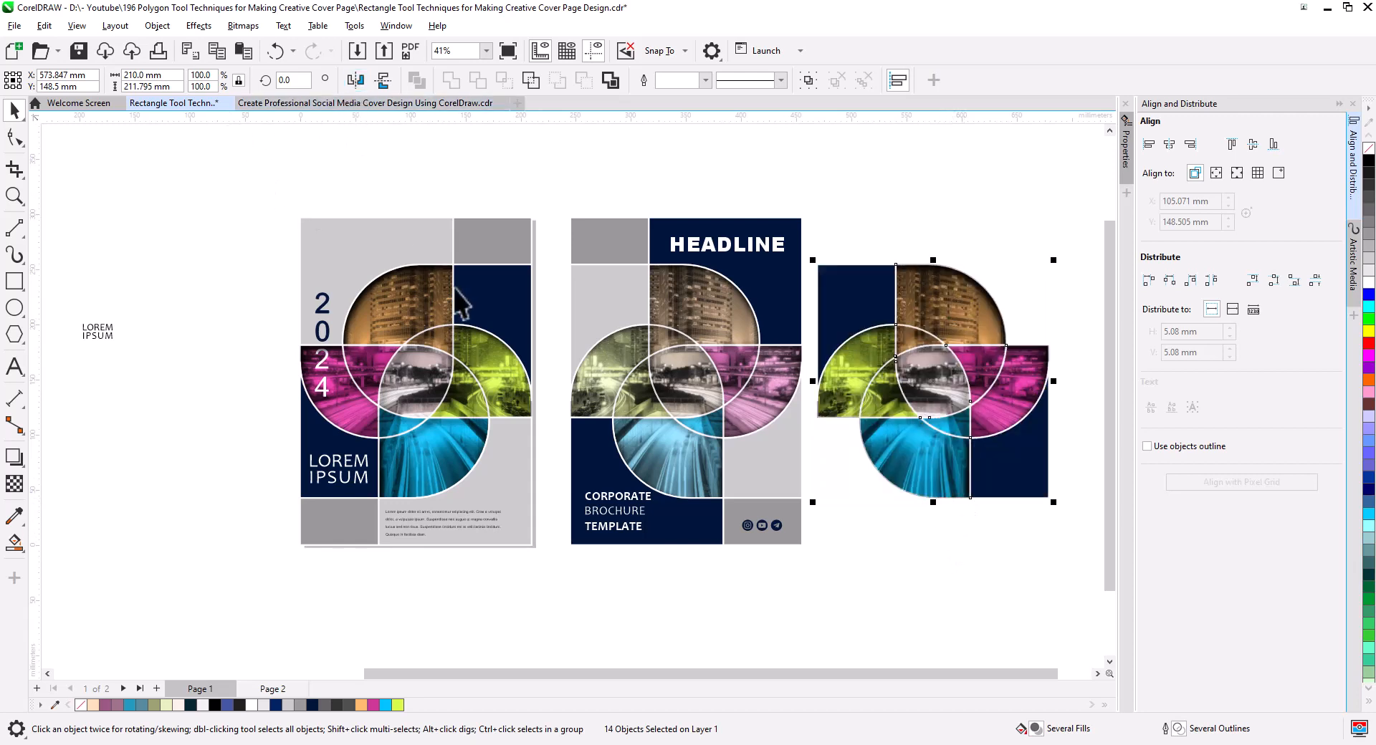
{"action": "left_click", "coordinate": [883, 544]}
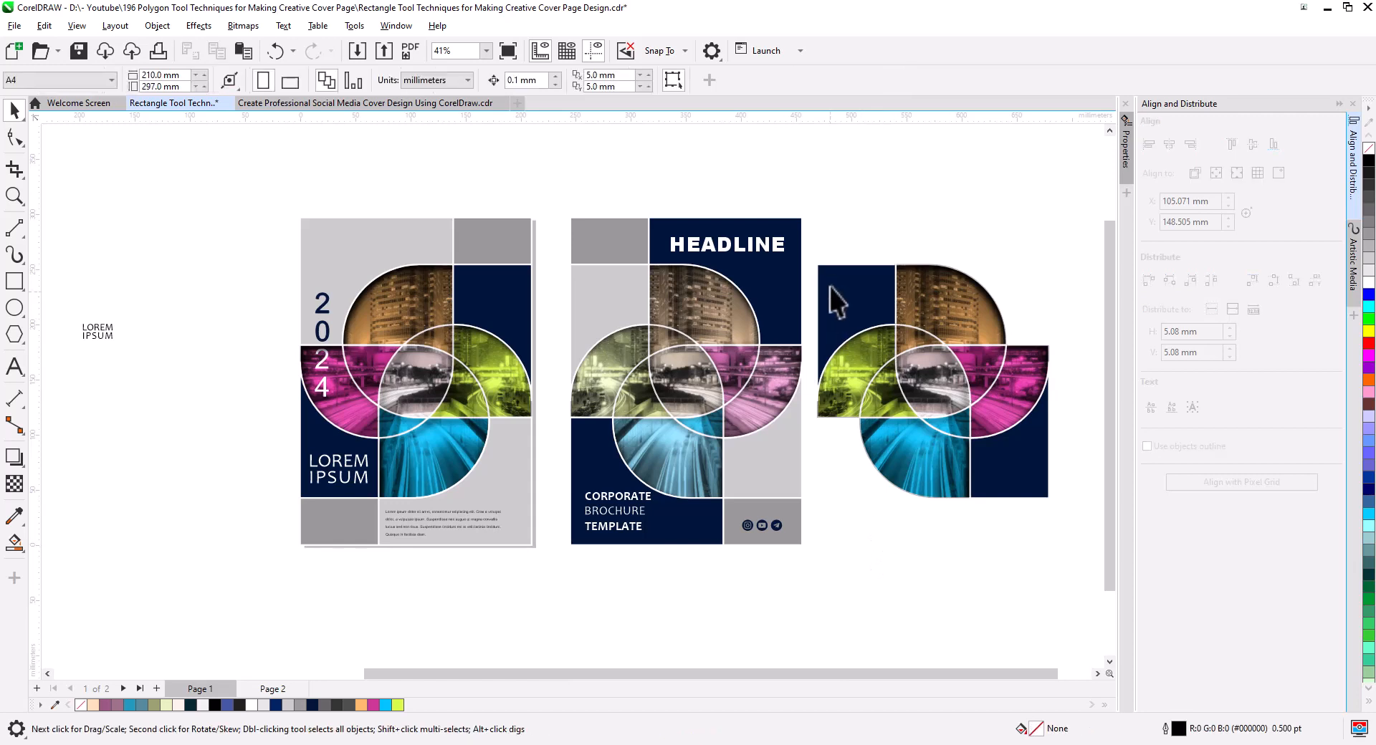
Apply the back cover block's light gray fill (RGB 204, 204, 204) to both navy blocks of the mirrored copy.
{"action": "left_click", "coordinate": [600, 322]}
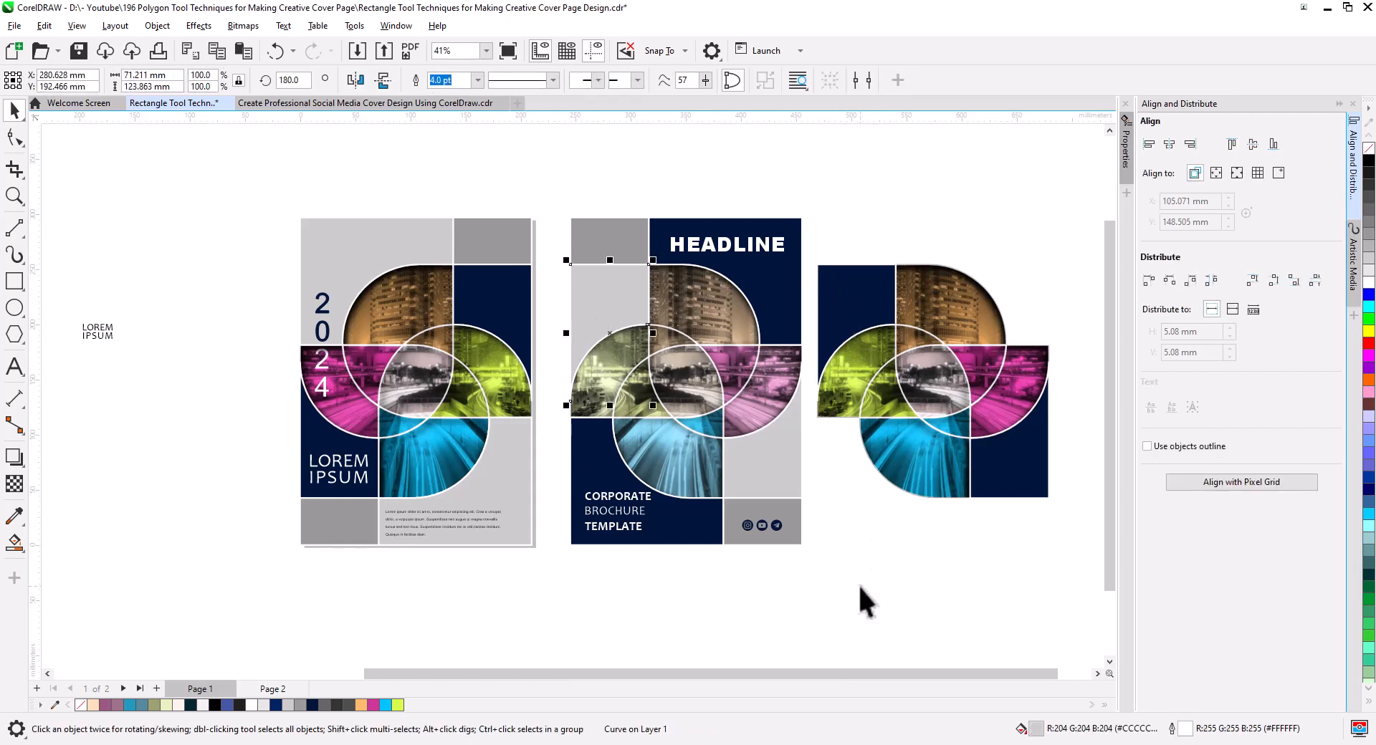
{"action": "left_click_drag", "start_coordinate": [870, 311], "coordinate": [872, 313]}
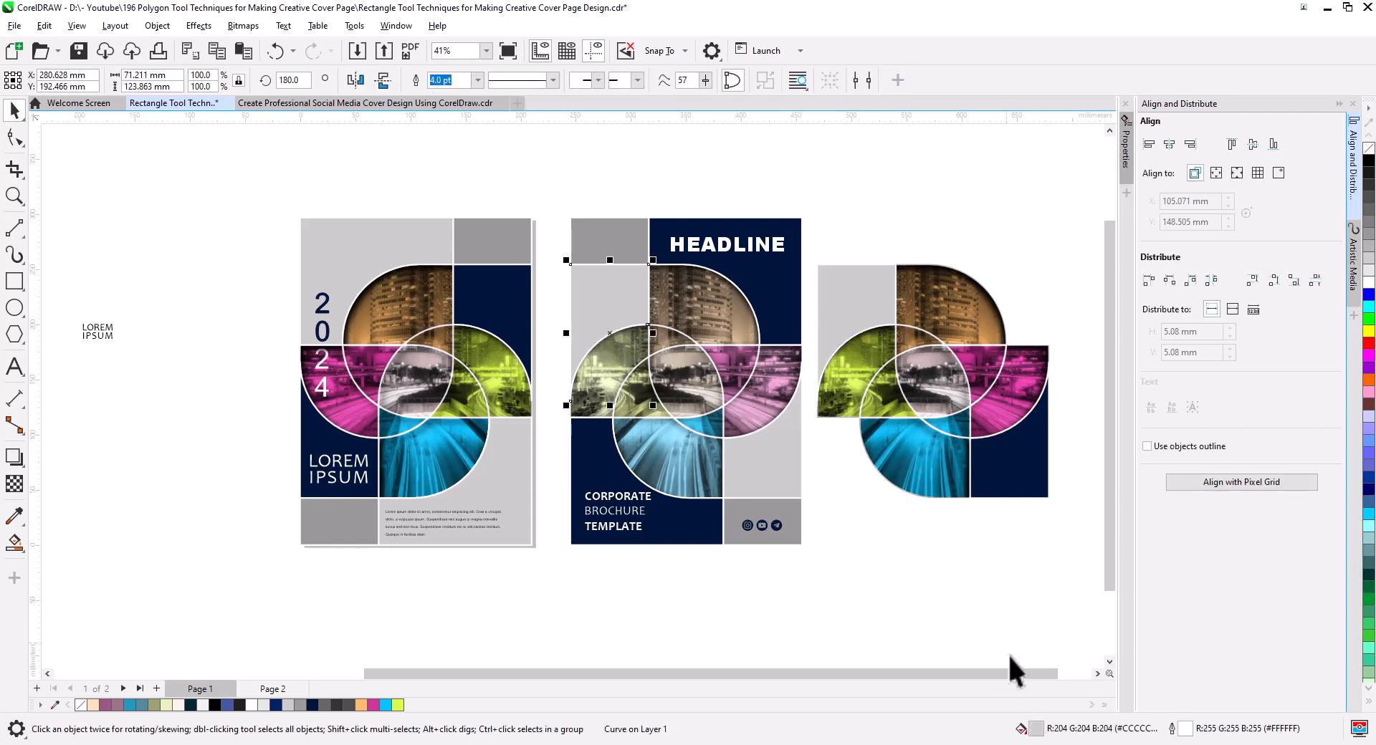
{"action": "left_click_drag", "start_coordinate": [1036, 729], "coordinate": [1017, 493]}
{"action": "left_click", "coordinate": [1019, 563]}
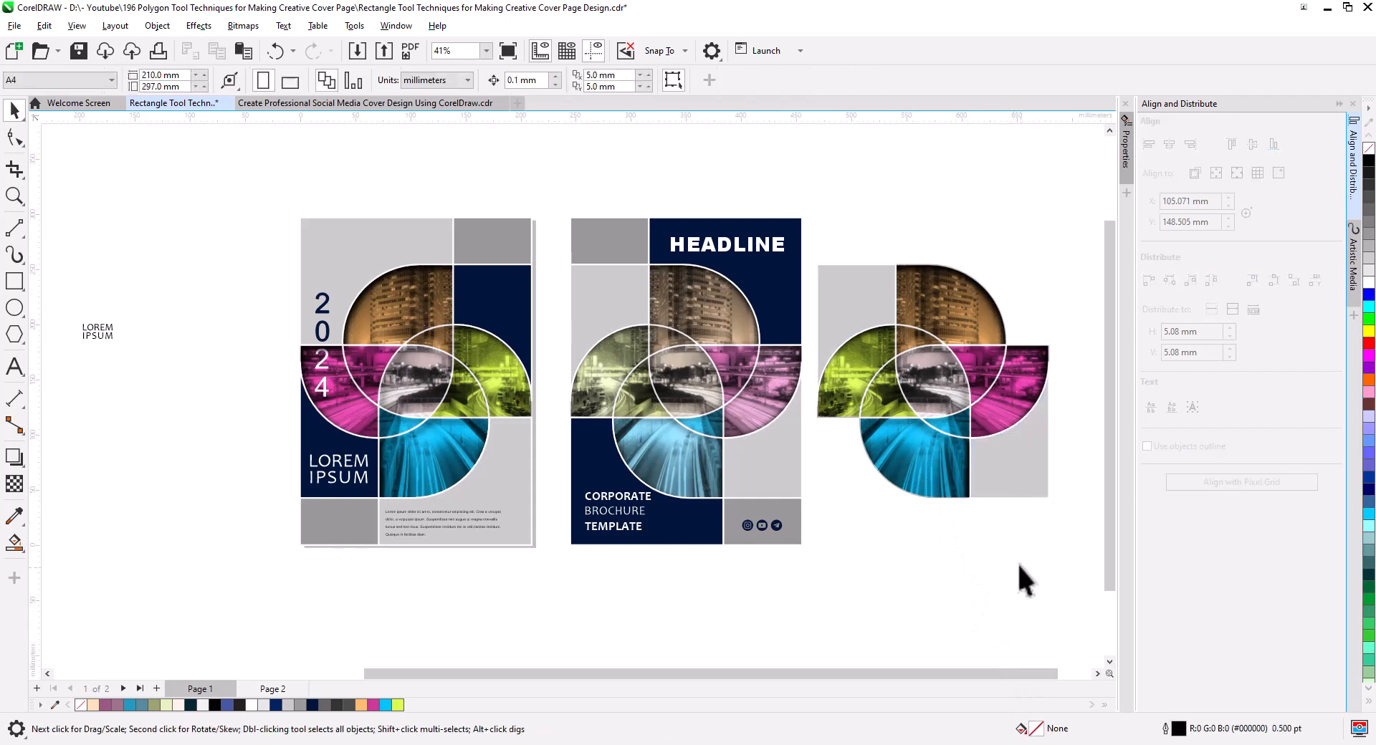
Group the mirrored pinwheel copy with its gray blocks and place it exactly over the back cover's existing pinwheel.
{"action": "left_click_drag", "start_coordinate": [833, 324], "coordinate": [791, 248]}
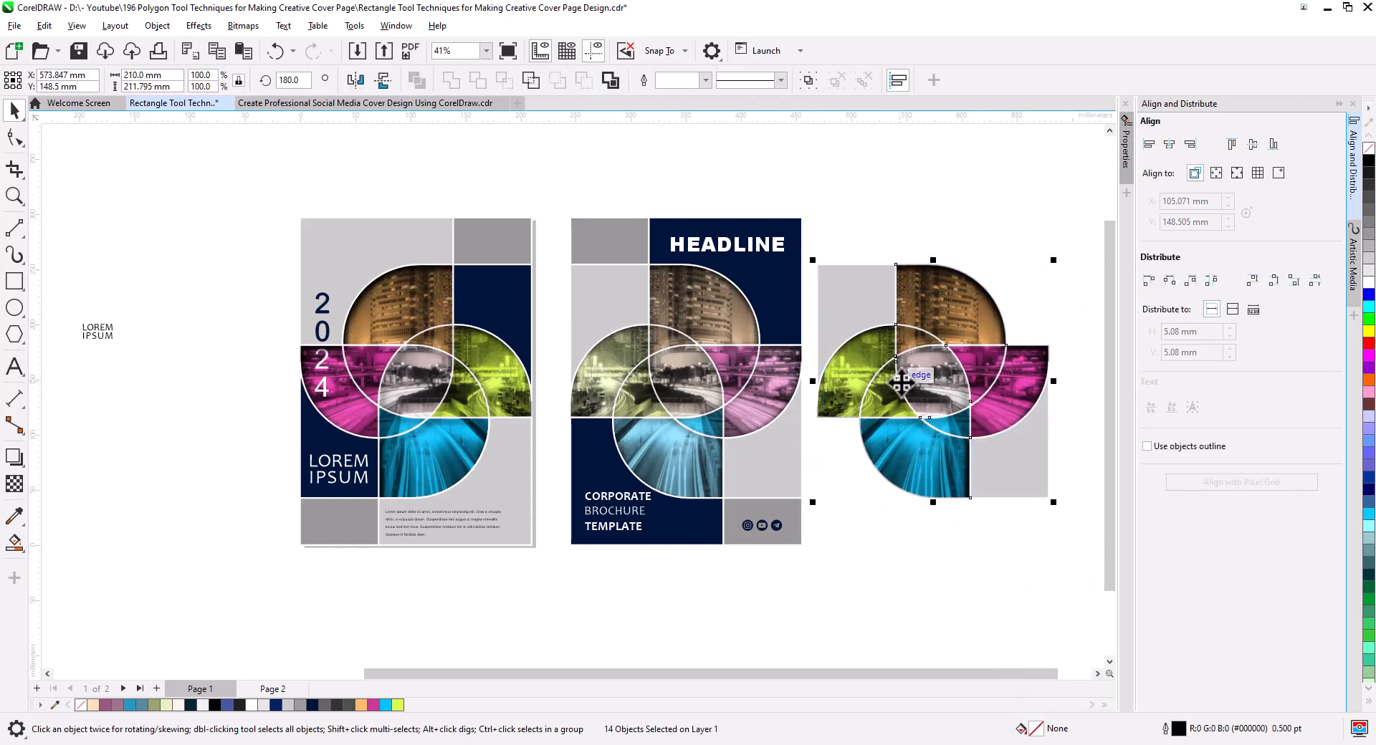
{"action": "key", "text": "ctrl+g"}
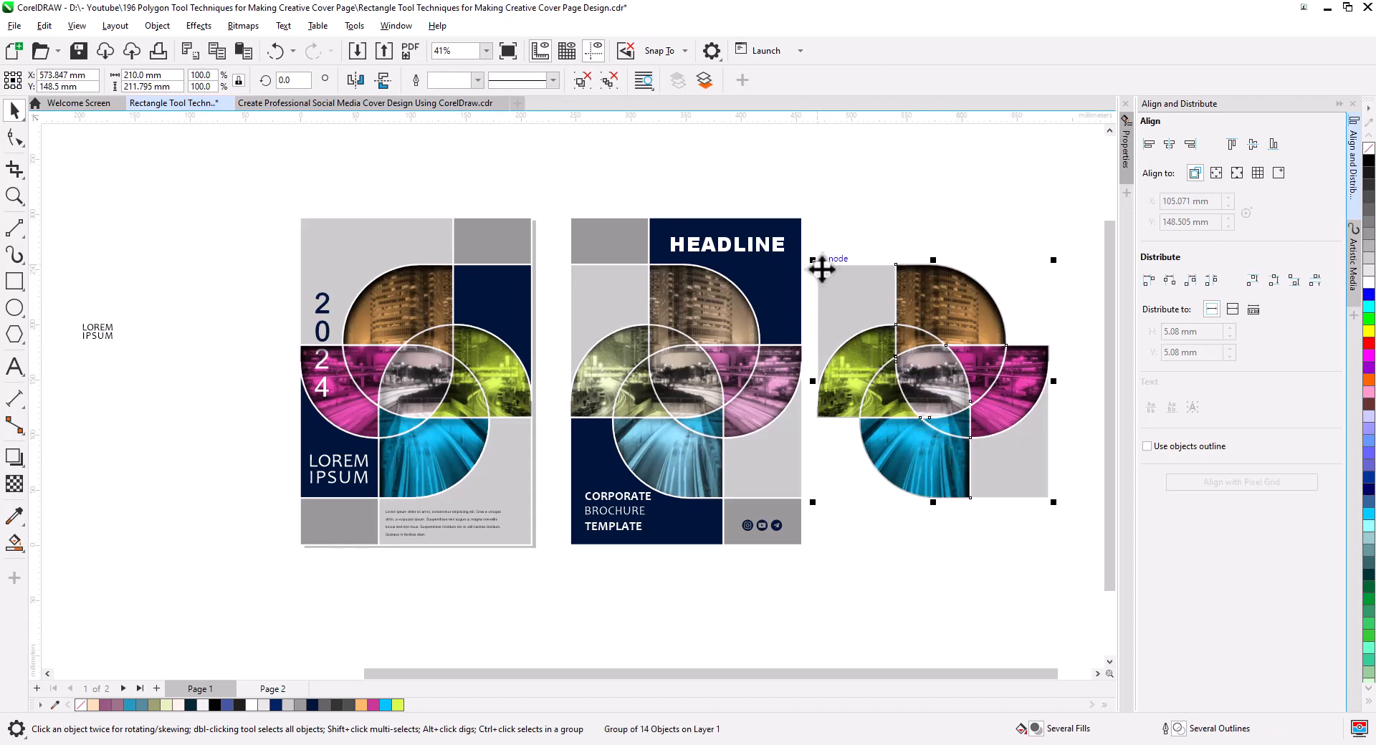
{"action": "left_click_drag", "start_coordinate": [822, 269], "coordinate": [573, 273]}
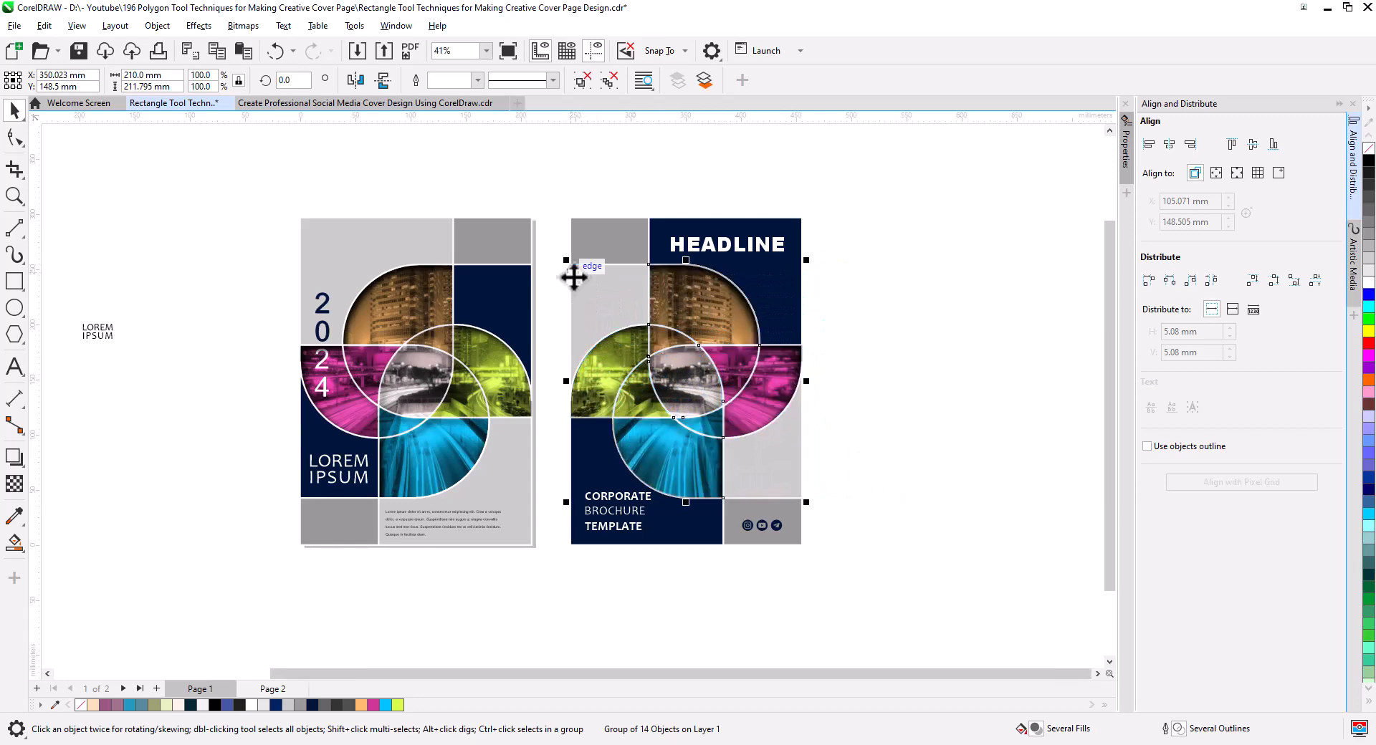
{"action": "left_click", "coordinate": [855, 480]}
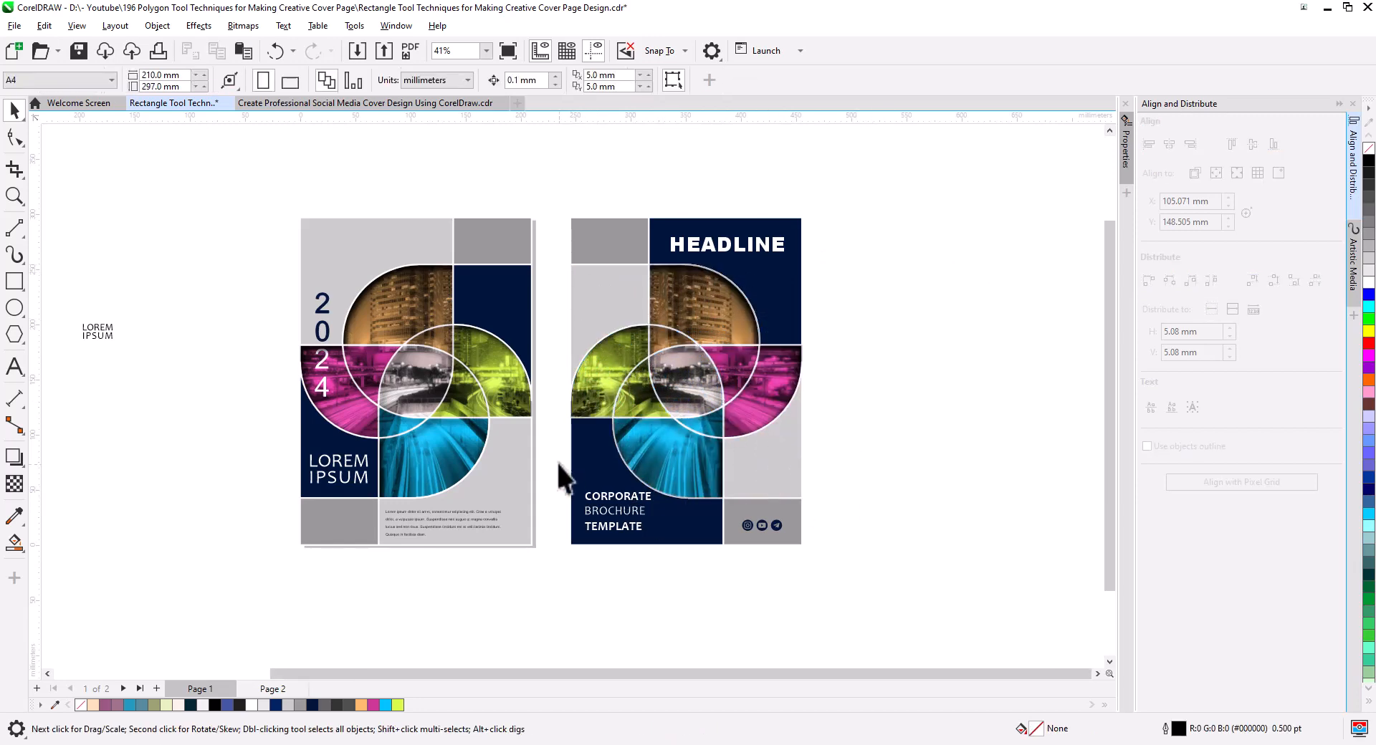
{"action": "scroll", "coordinate": [555, 470], "scroll_direction": "up", "scroll_amount": 1}
{"action": "left_click_drag", "start_coordinate": [553, 475], "coordinate": [617, 496]}
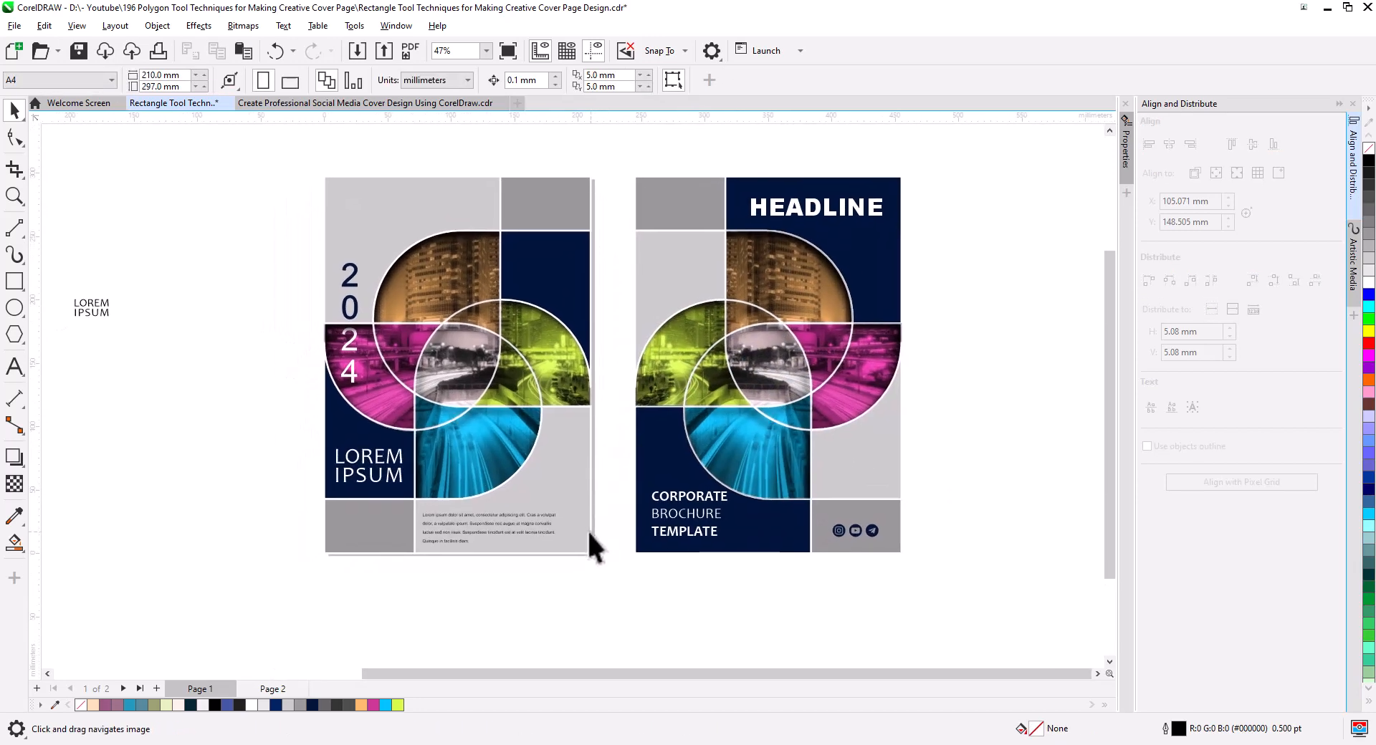